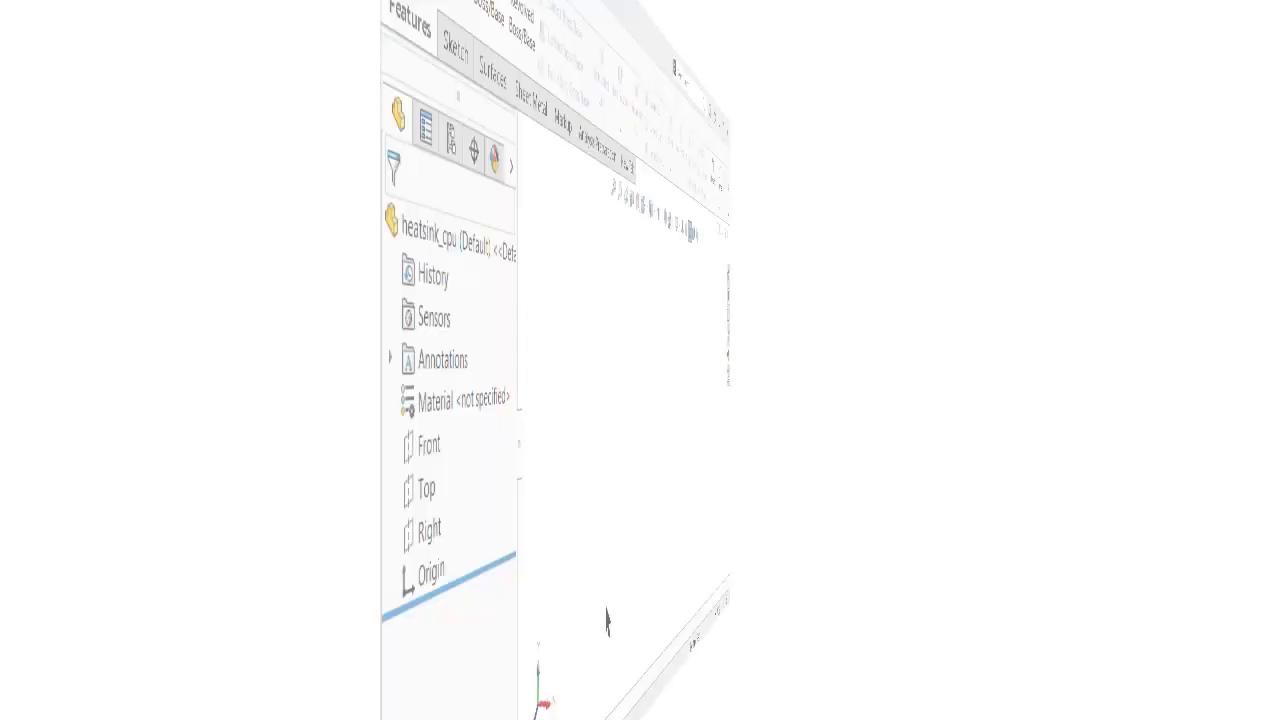
Start a sketch on the Front plane with a horizontal midpoint line centred on the origin
{"action": "left_click", "coordinate": [80, 410]}
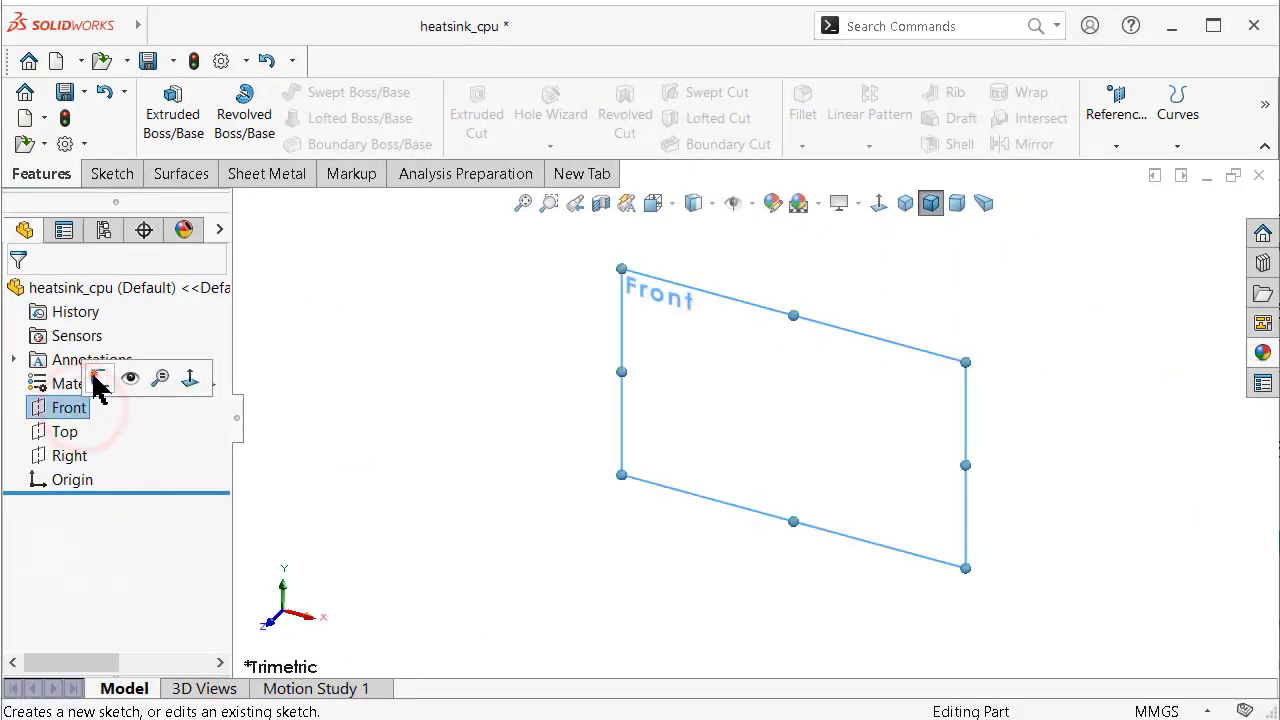
{"action": "left_click", "coordinate": [97, 378]}
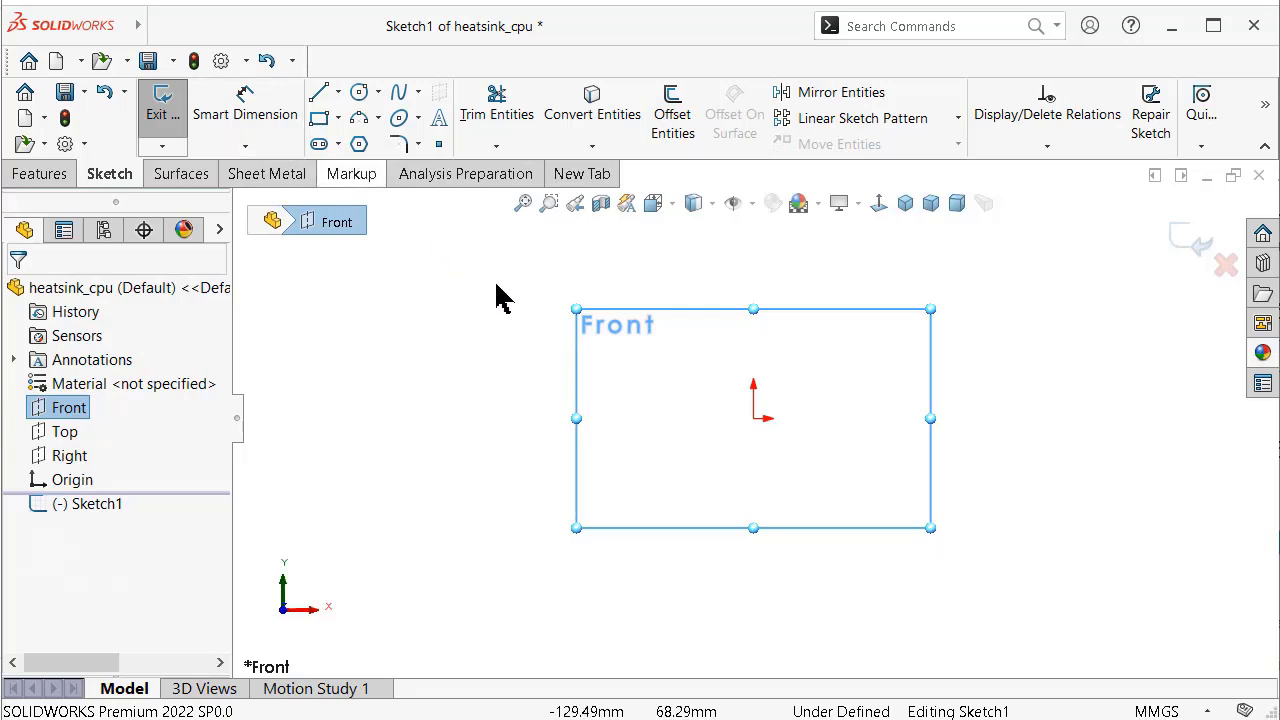
{"action": "key", "text": "s"}
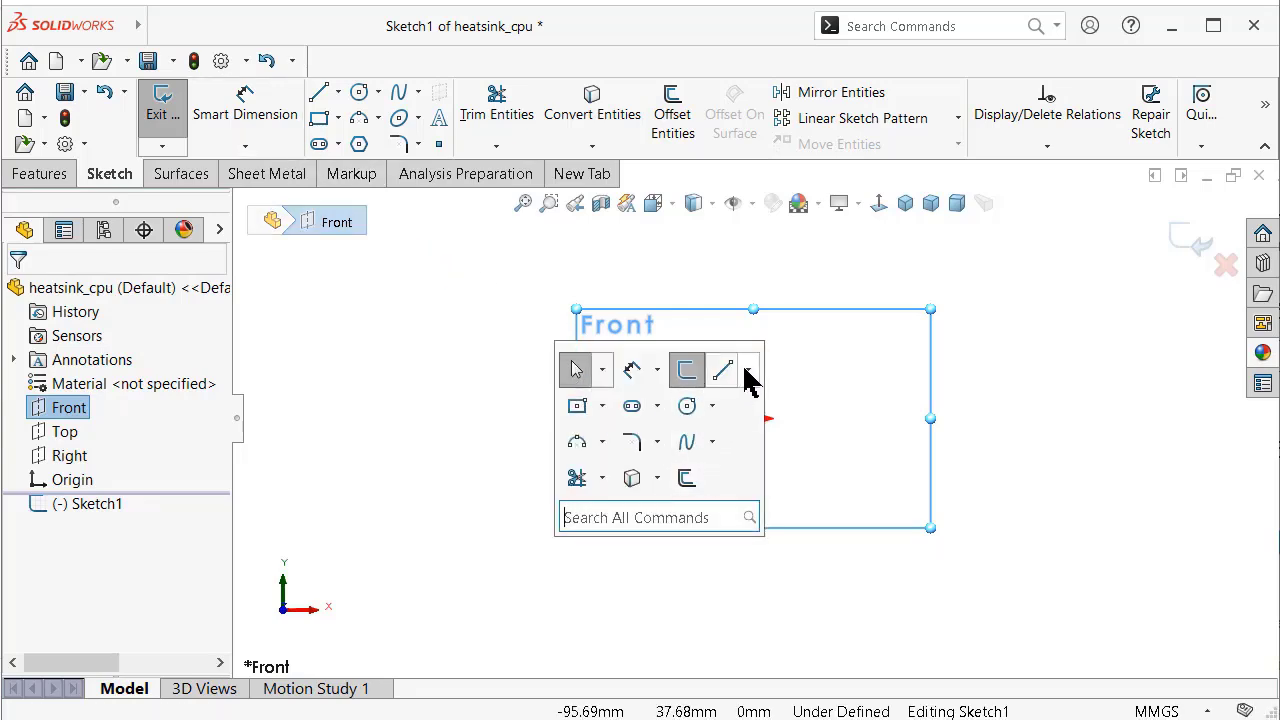
{"action": "left_click", "coordinate": [747, 371]}
{"action": "left_click", "coordinate": [766, 450]}
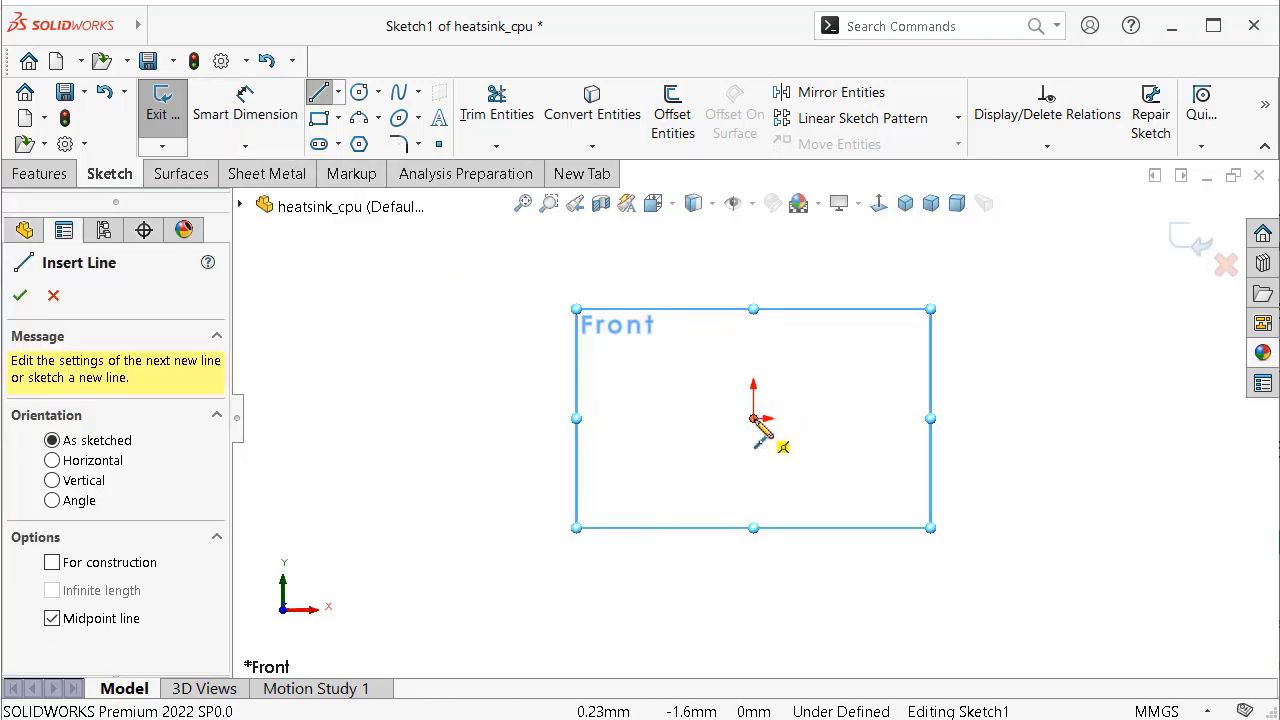
{"action": "left_click", "coordinate": [753, 418]}
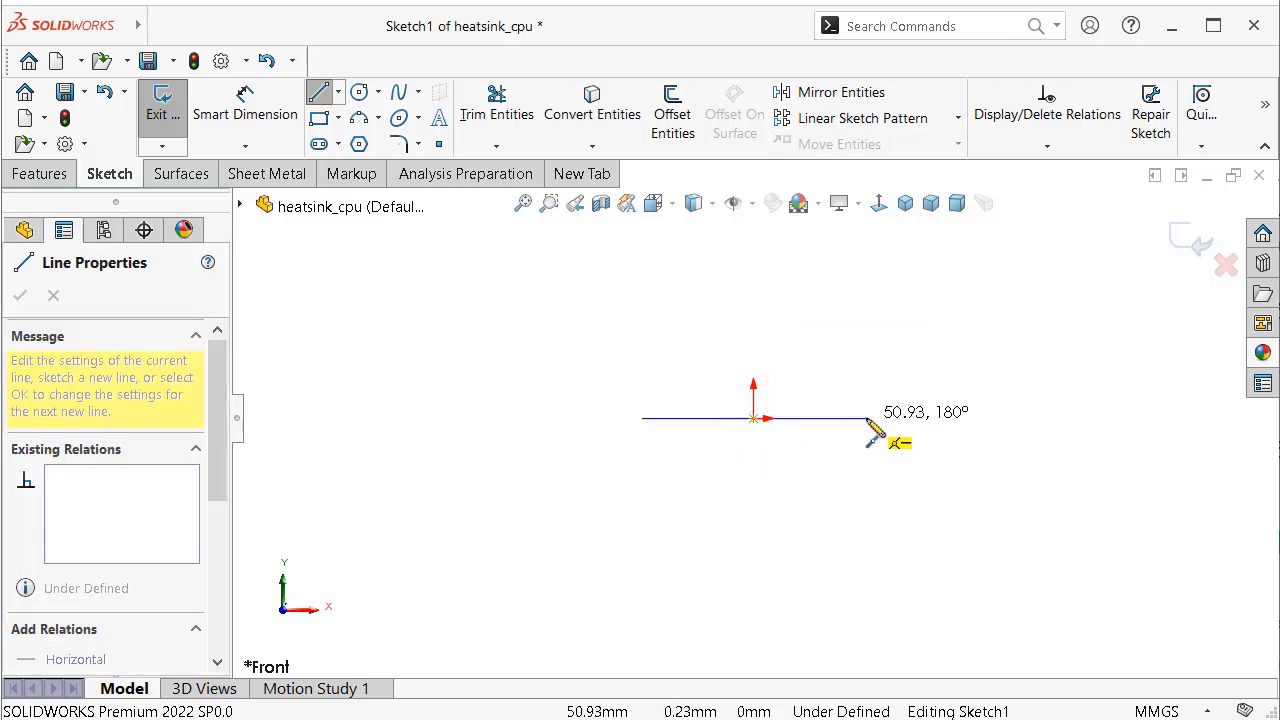
{"action": "left_click", "coordinate": [868, 420]}
{"action": "left_click", "coordinate": [940, 440]}
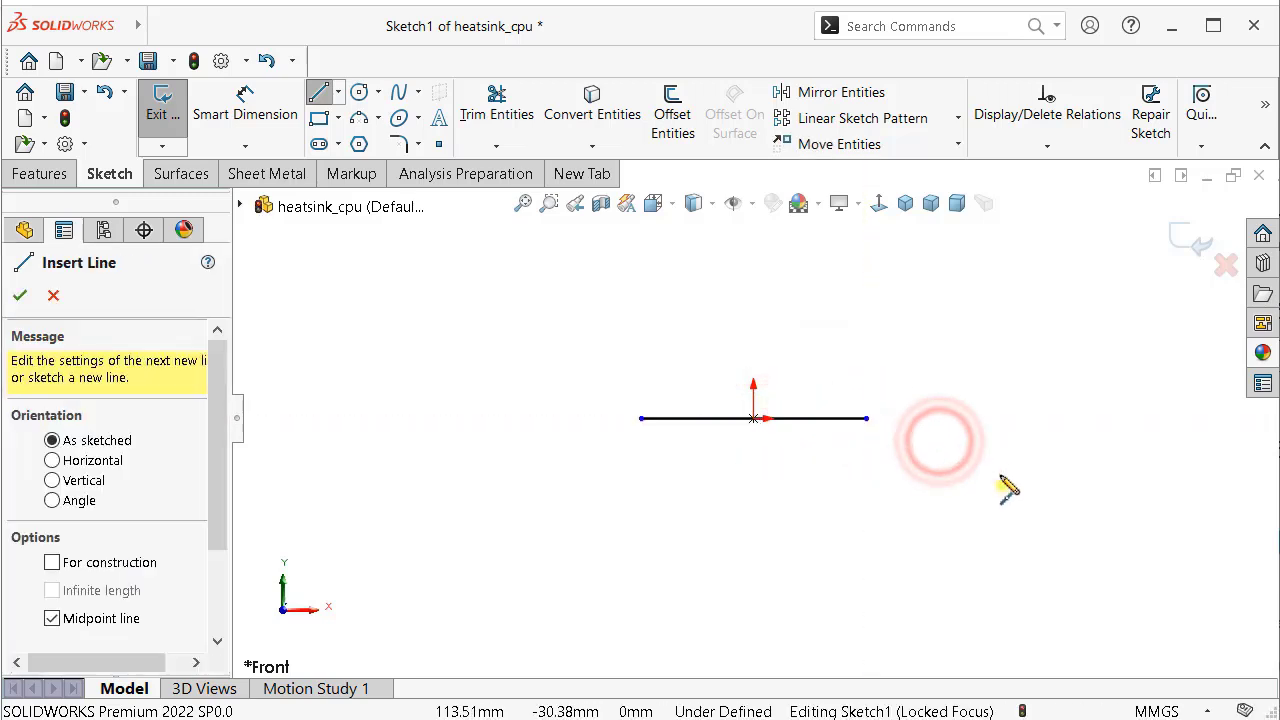
Dimension the line to 62 mm and convert it to construction geometry
{"action": "right_click_drag", "start_coordinate": [1005, 488], "coordinate": [971, 337]}
{"action": "left_click", "coordinate": [843, 420]}
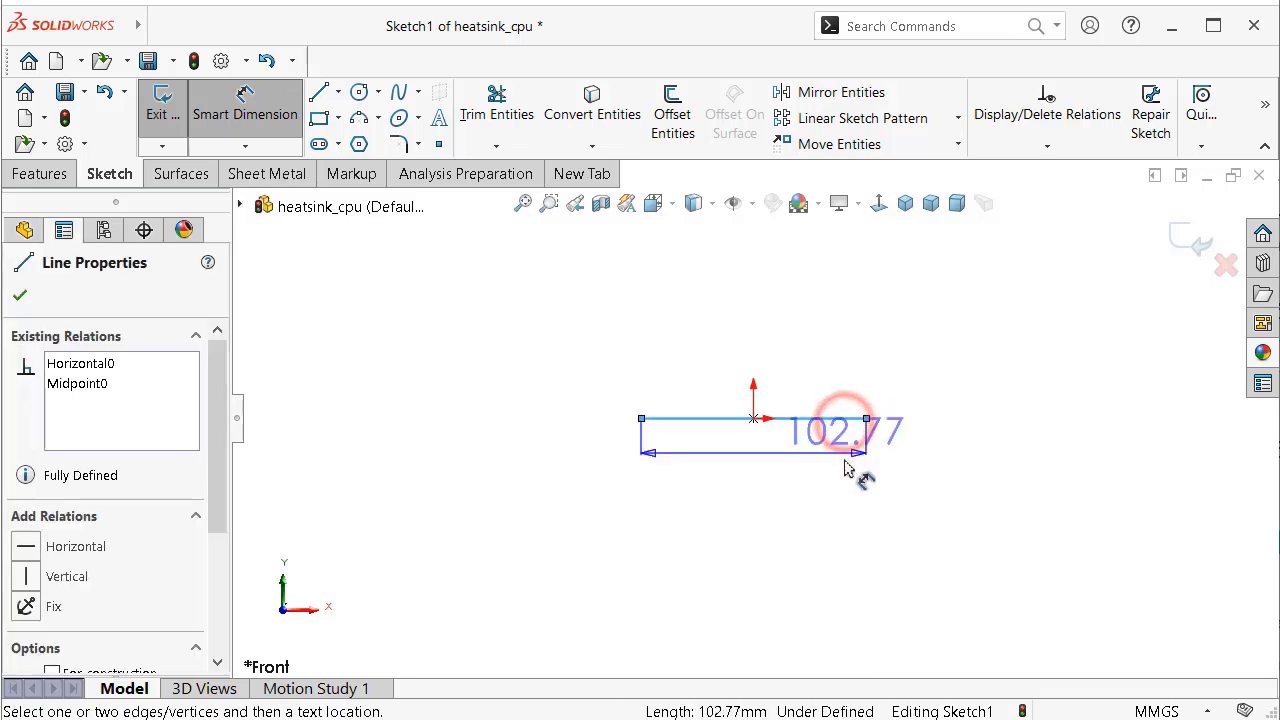
{"action": "left_click", "coordinate": [814, 526]}
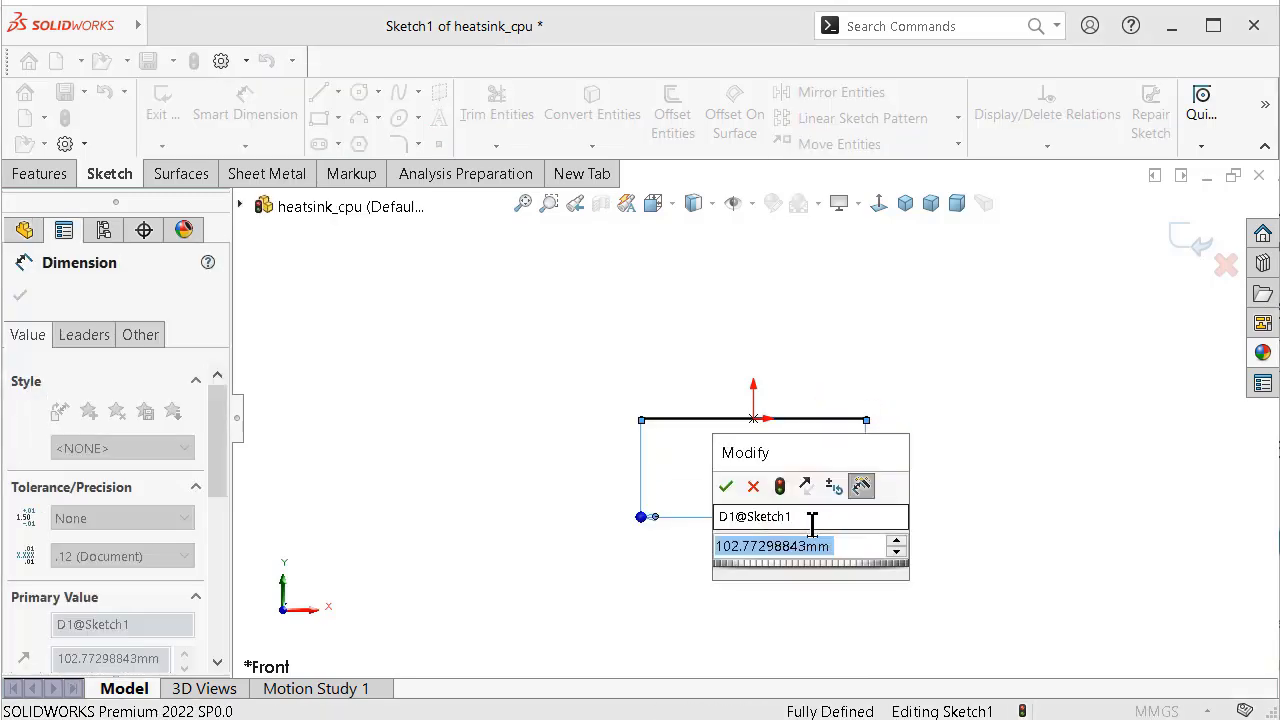
{"action": "type", "text": "62"}
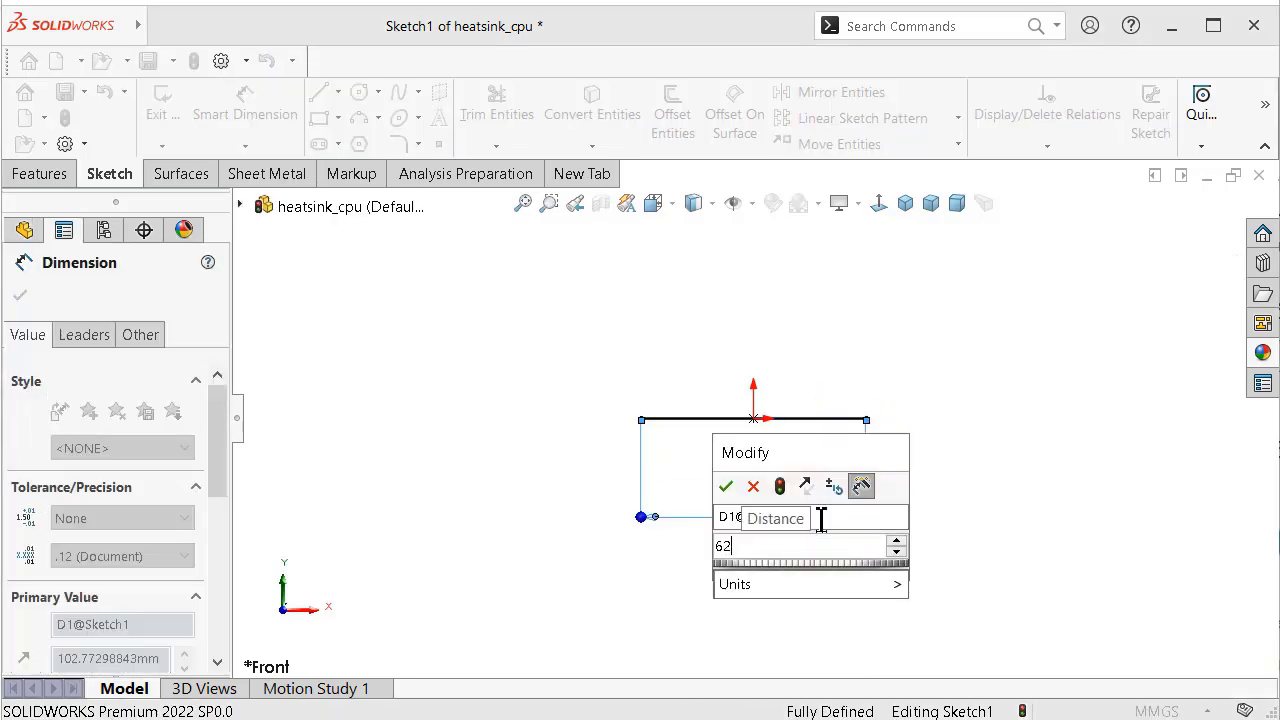
{"action": "key", "text": "Return"}
{"action": "left_click", "coordinate": [932, 403]}
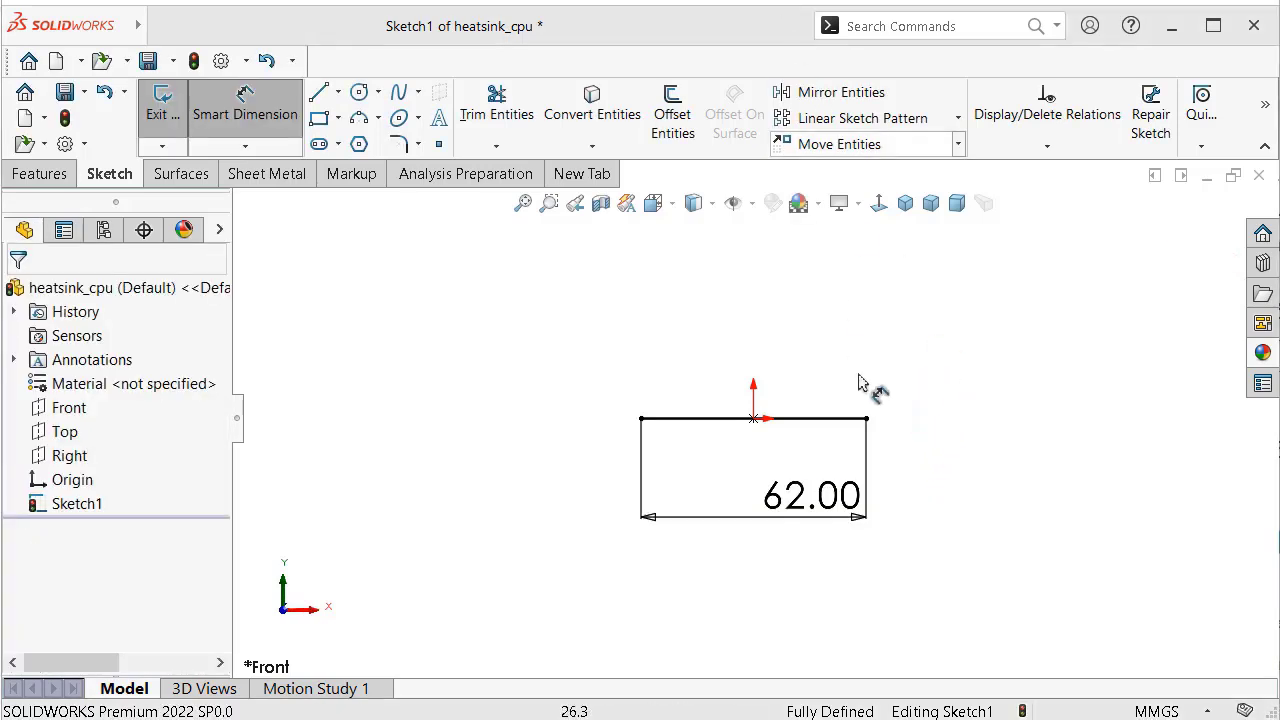
{"action": "scroll", "coordinate": [860, 370], "scroll_direction": "down", "scroll_amount": 1}
{"action": "scroll", "coordinate": [860, 364], "scroll_direction": "down", "scroll_amount": 1}
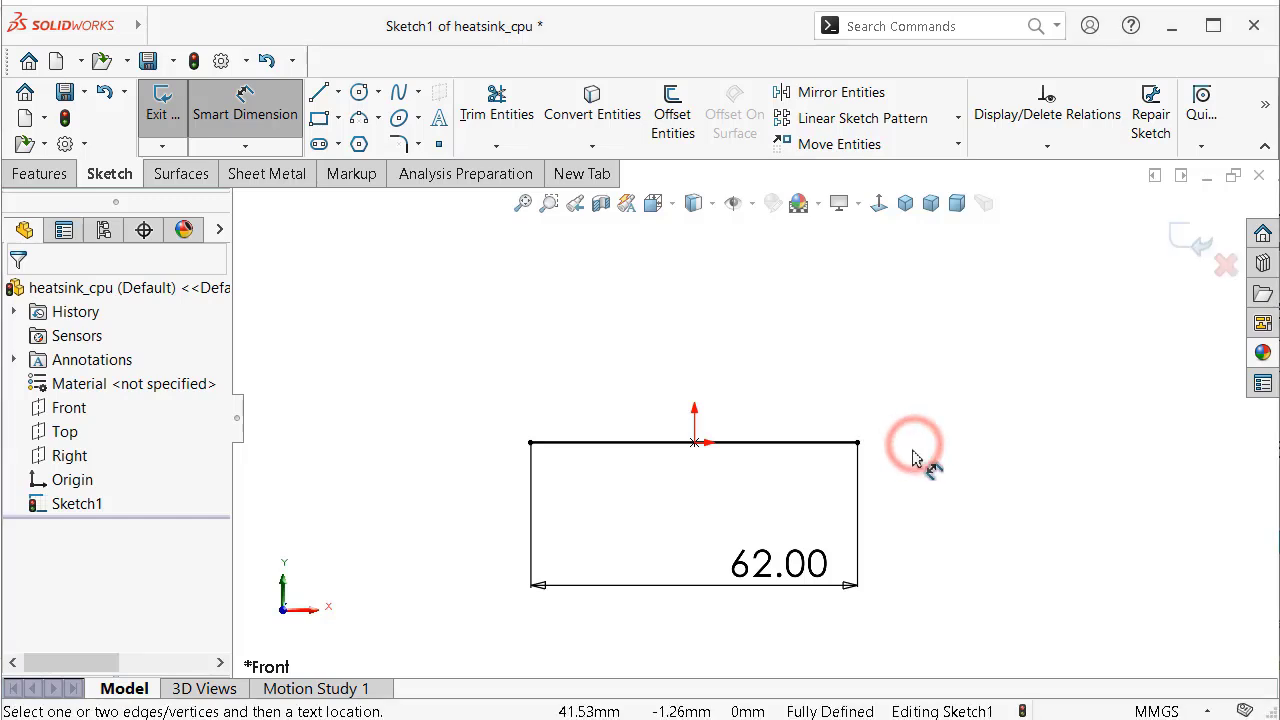
{"action": "key", "text": "Escape"}
{"action": "left_click", "coordinate": [836, 442]}
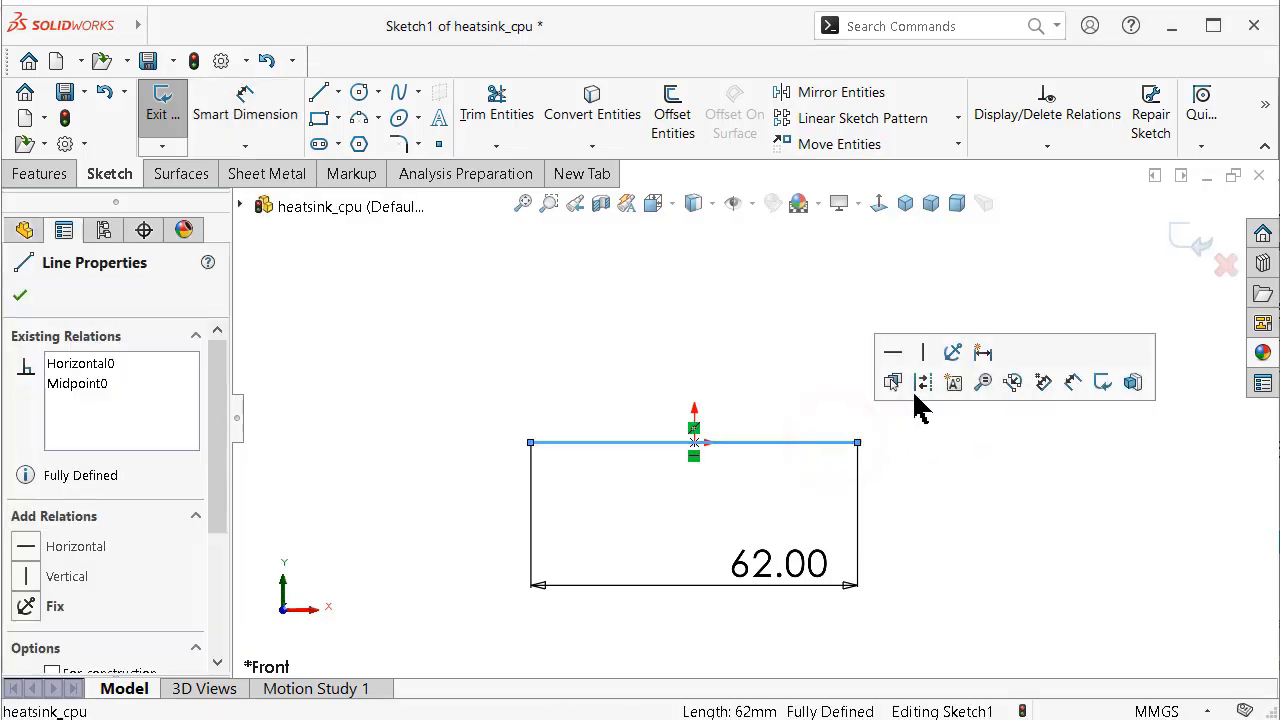
{"action": "left_click", "coordinate": [923, 382]}
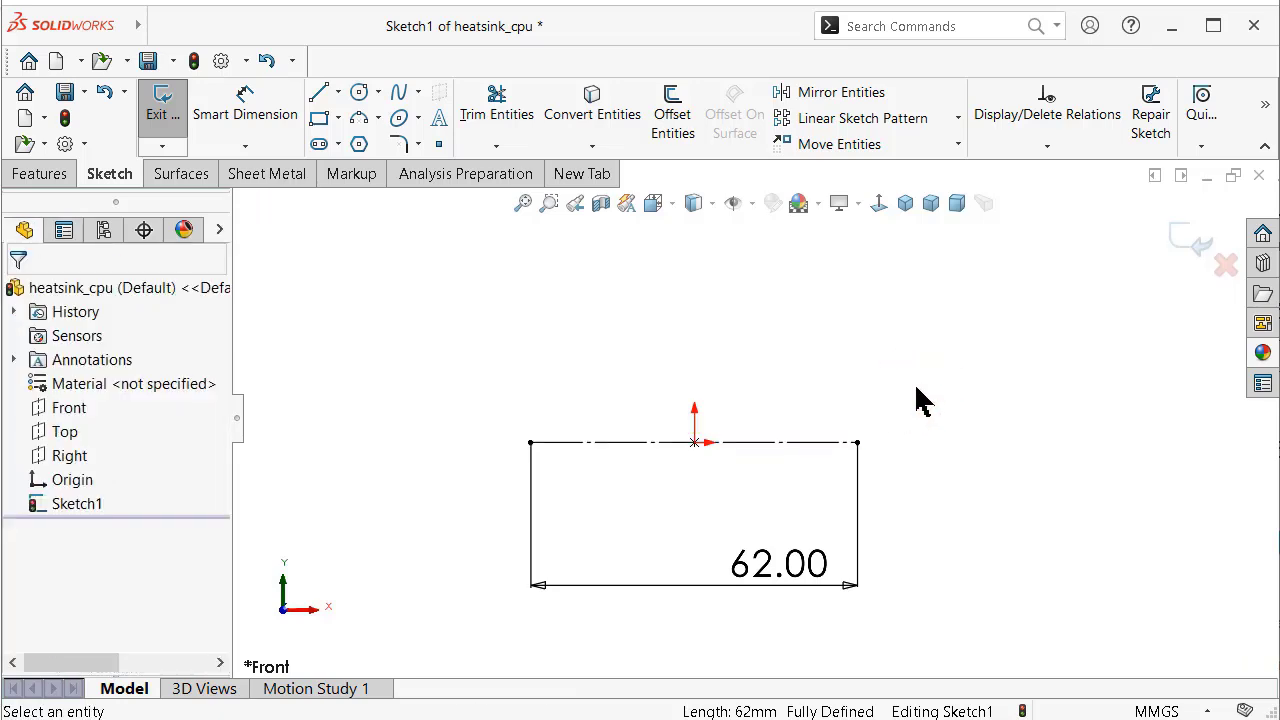
Draw the fin outline as lines rising from the construction line's right end
{"action": "key", "text": "s"}
{"action": "left_click", "coordinate": [1089, 408]}
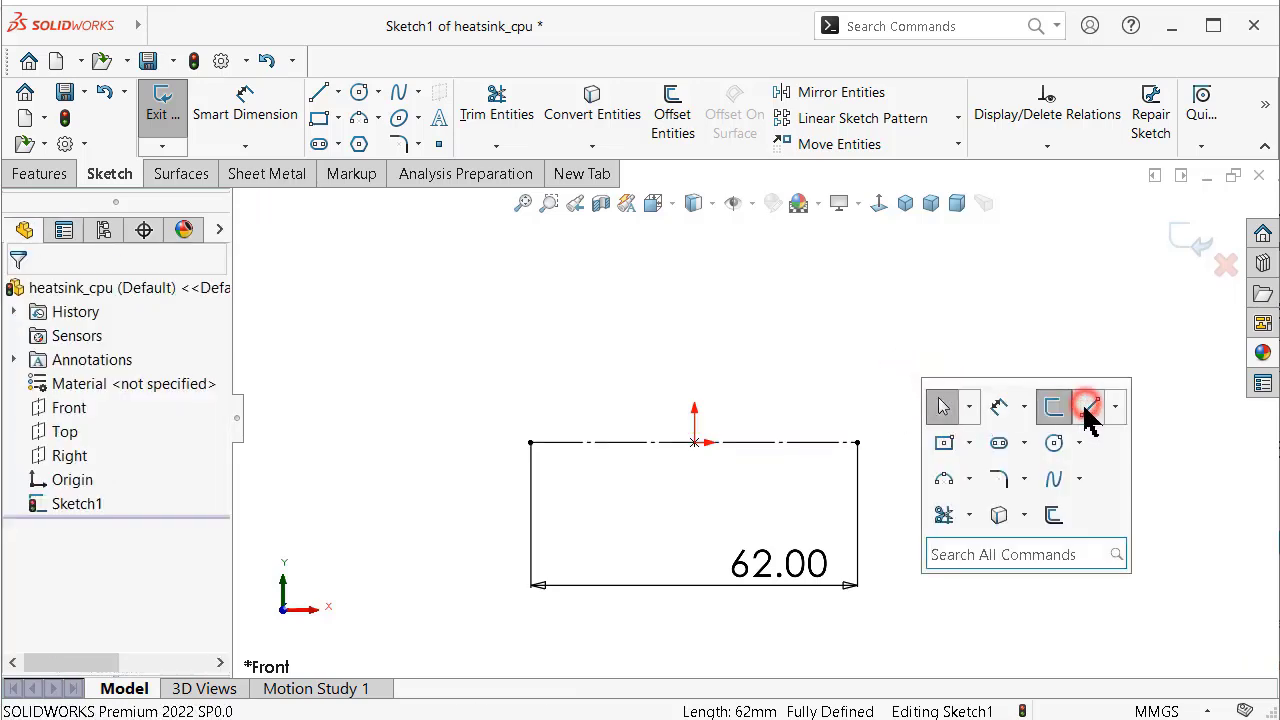
{"action": "left_click", "coordinate": [857, 442]}
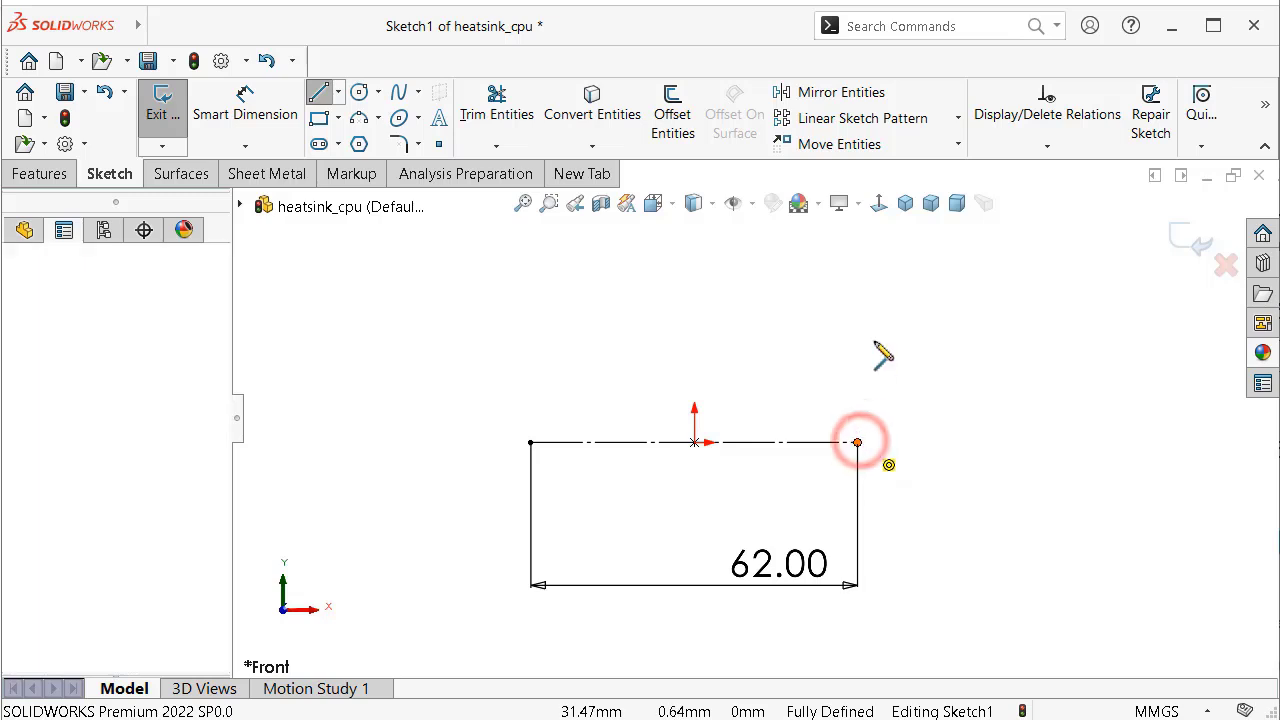
{"action": "left_click", "coordinate": [856, 294]}
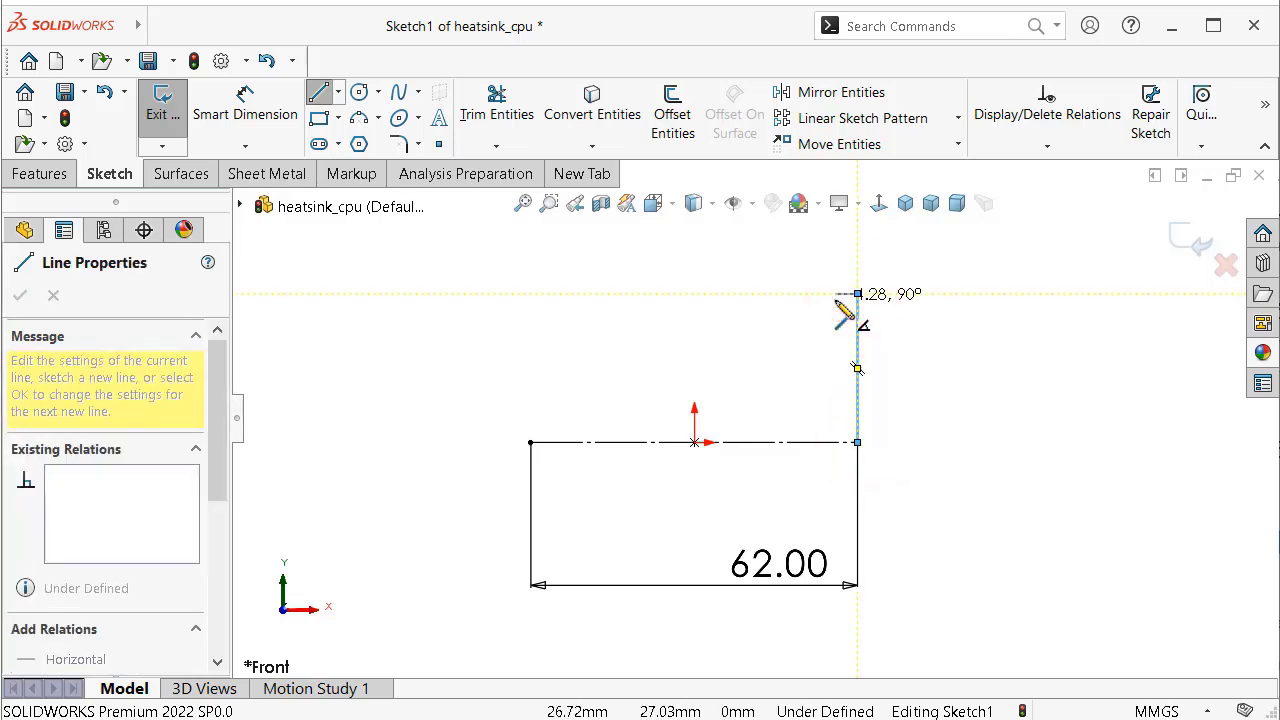
{"action": "left_click", "coordinate": [835, 294]}
{"action": "left_click", "coordinate": [836, 442]}
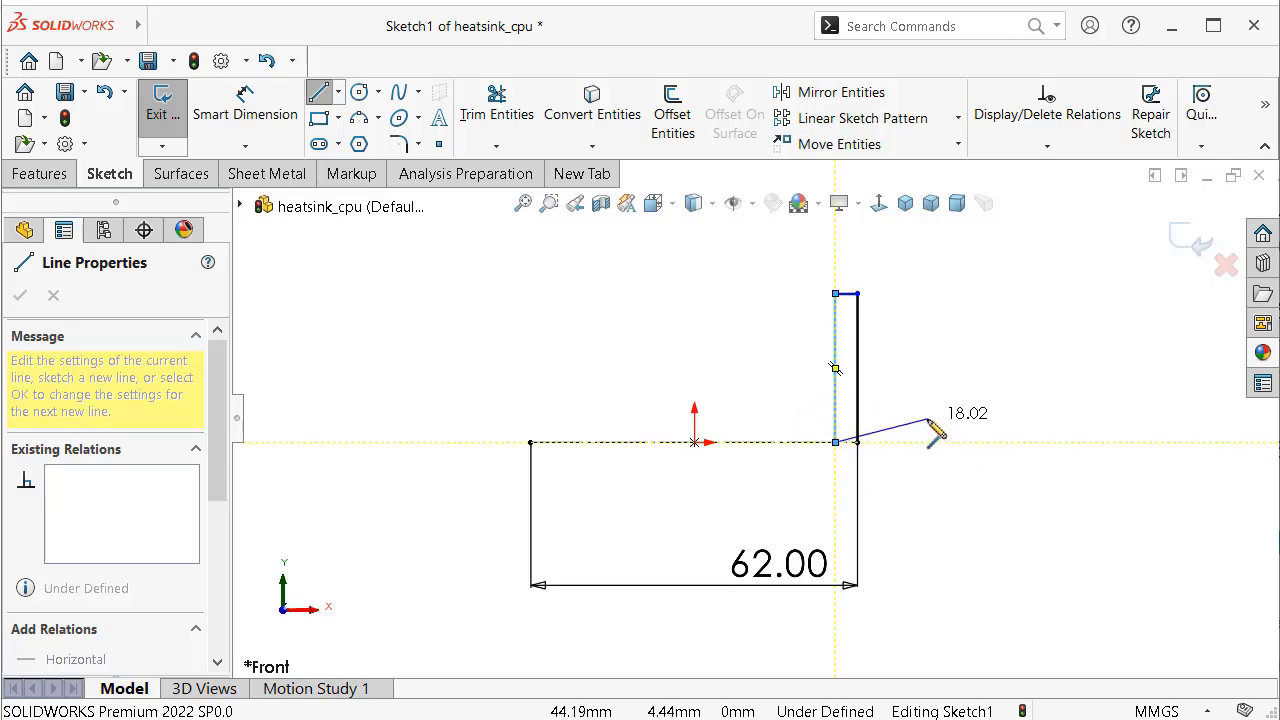
Dimension the fin 24 mm tall and 1.5 mm wide
{"action": "right_click_drag", "start_coordinate": [960, 446], "coordinate": [943, 300]}
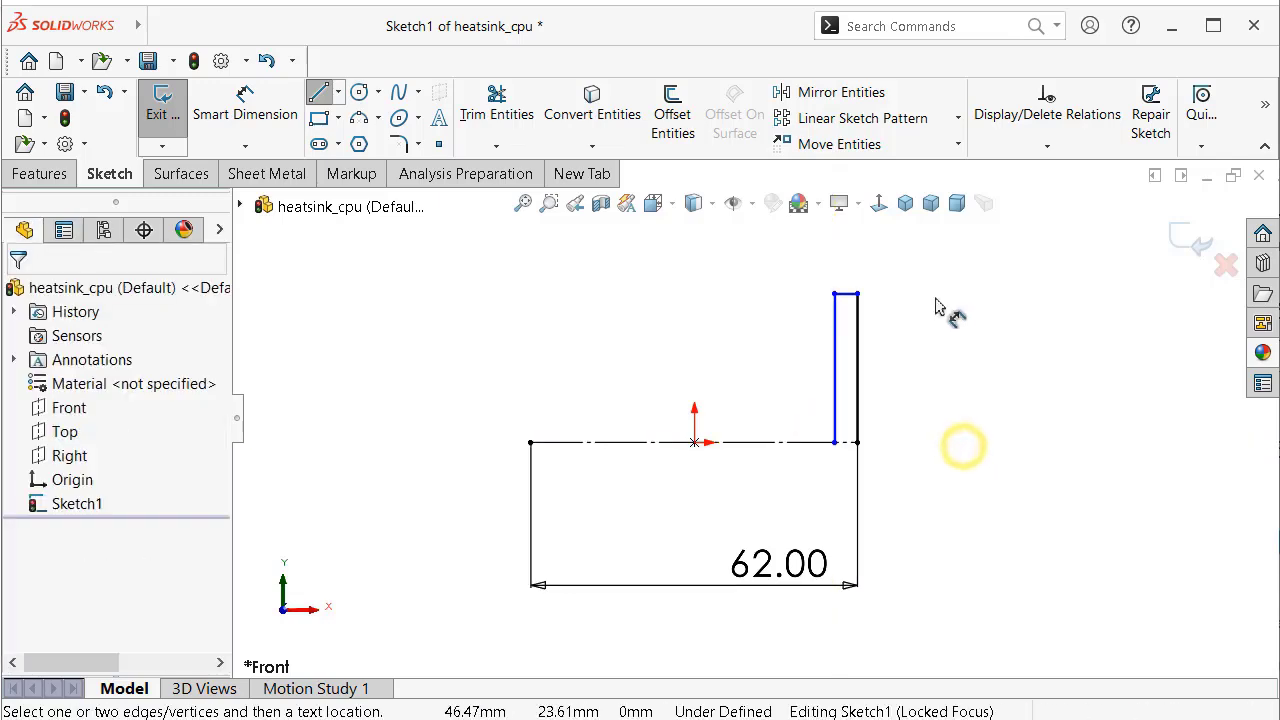
{"action": "left_click", "coordinate": [857, 328]}
{"action": "left_click", "coordinate": [931, 363]}
{"action": "type", "text": "24"}
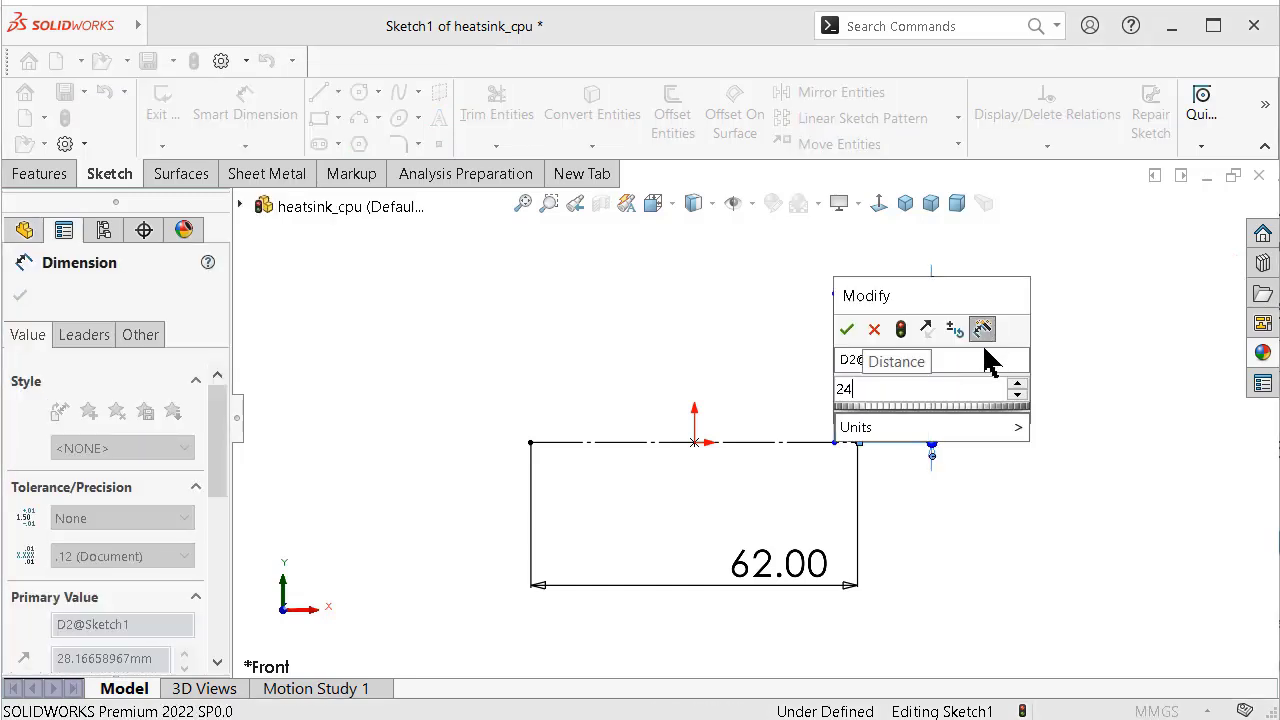
{"action": "key", "text": "Return"}
{"action": "scroll", "coordinate": [878, 314], "scroll_direction": "down", "scroll_amount": 4}
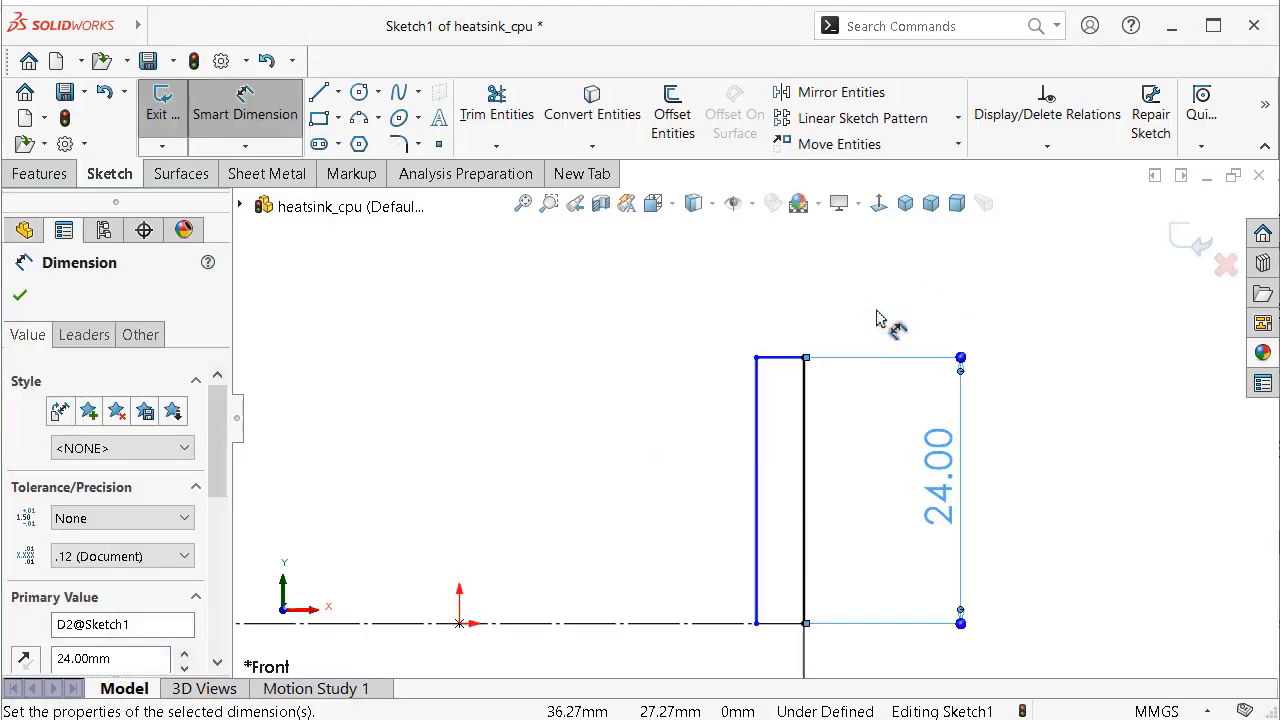
{"action": "left_click", "coordinate": [790, 358]}
{"action": "left_click", "coordinate": [805, 318]}
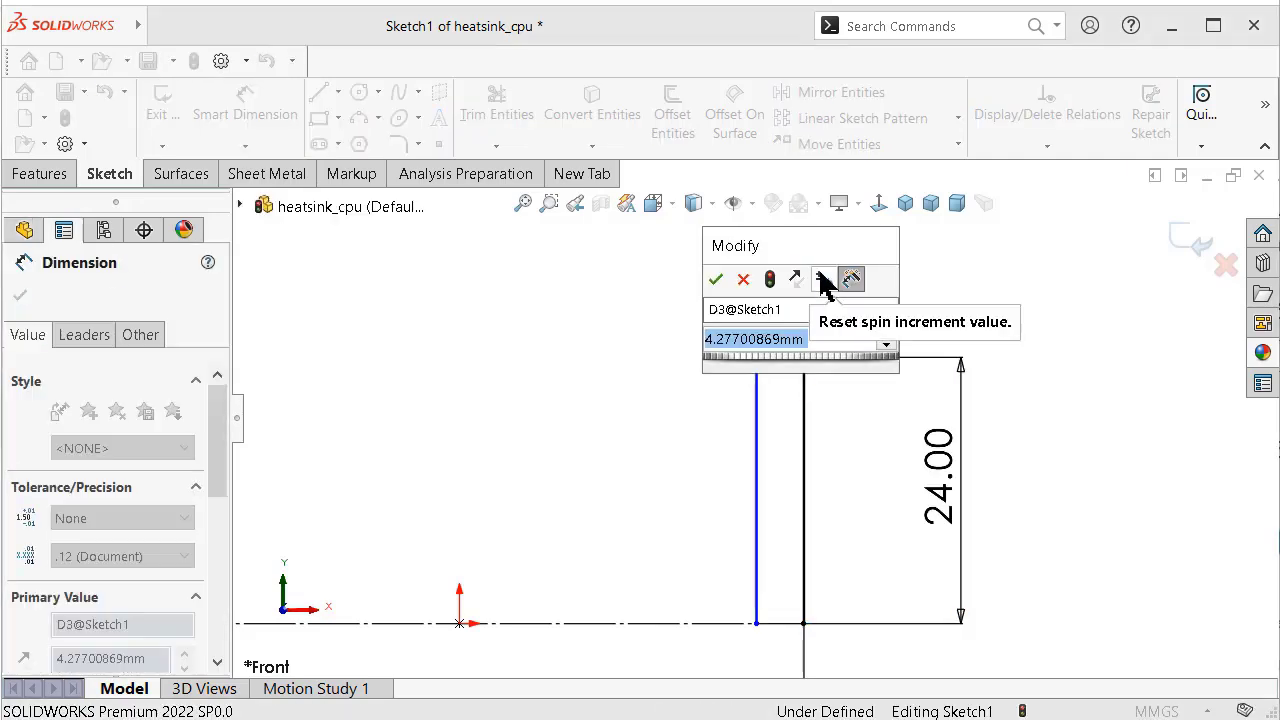
{"action": "type", "text": "1.5"}
{"action": "key", "text": "Return"}
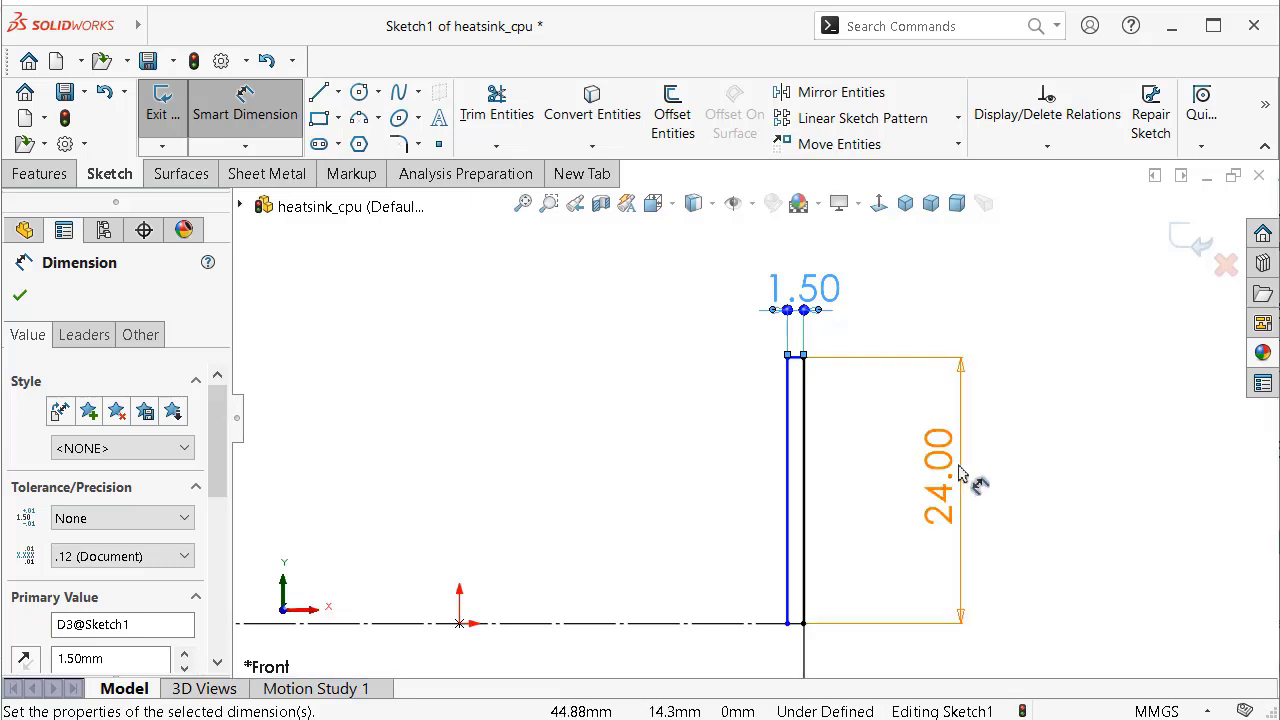
{"action": "scroll", "coordinate": [965, 470], "scroll_direction": "down", "scroll_amount": 2}
{"action": "key", "text": "Escape"}
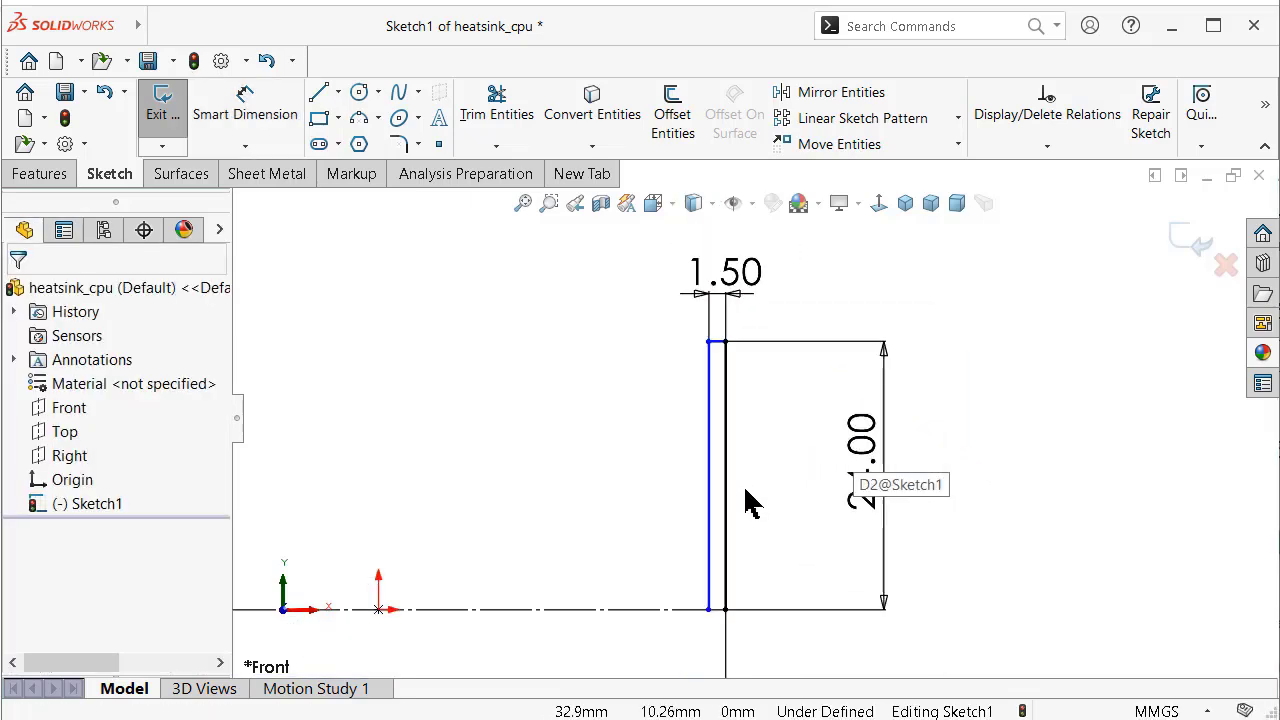
Add a Horizontal relation to the fin's top line to fully define the sketch
{"action": "scroll", "coordinate": [740, 430], "scroll_direction": "down", "scroll_amount": 1}
{"action": "left_click", "coordinate": [711, 305]}
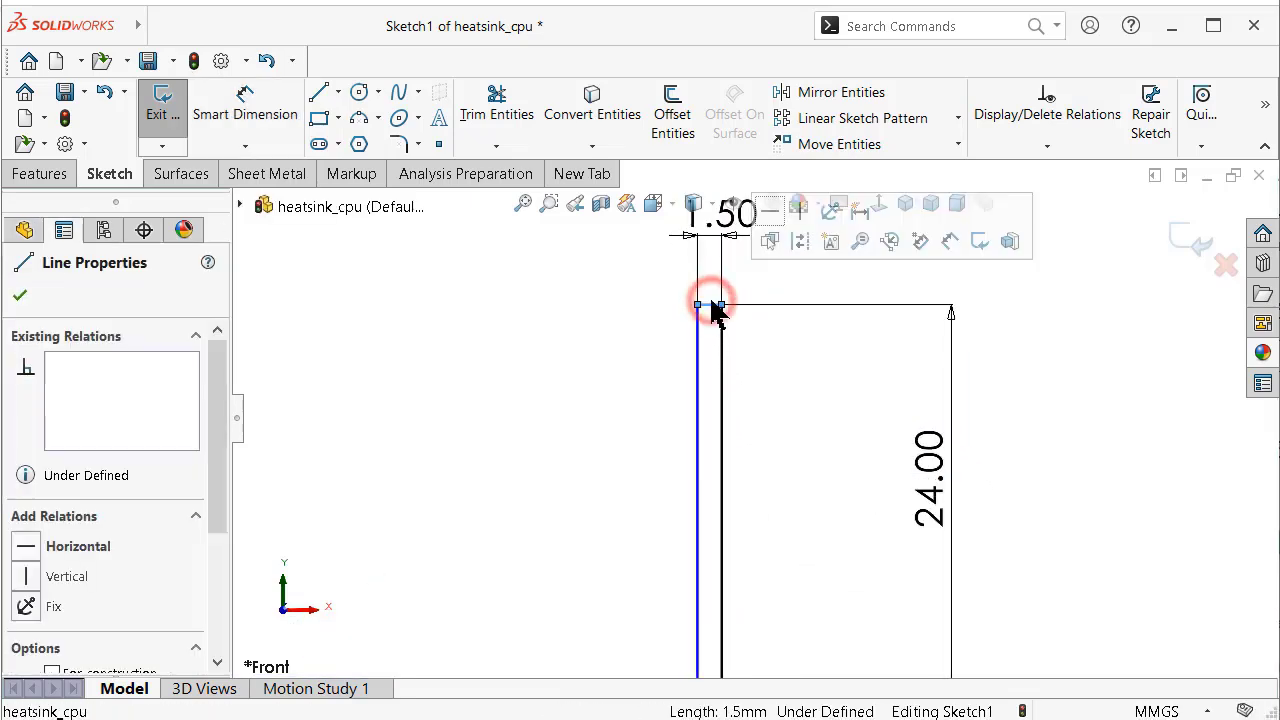
{"action": "left_click", "coordinate": [768, 211]}
{"action": "left_click", "coordinate": [622, 335]}
{"action": "scroll", "coordinate": [737, 457], "scroll_direction": "up", "scroll_amount": 1}
{"action": "scroll", "coordinate": [808, 500], "scroll_direction": "up", "scroll_amount": 1}
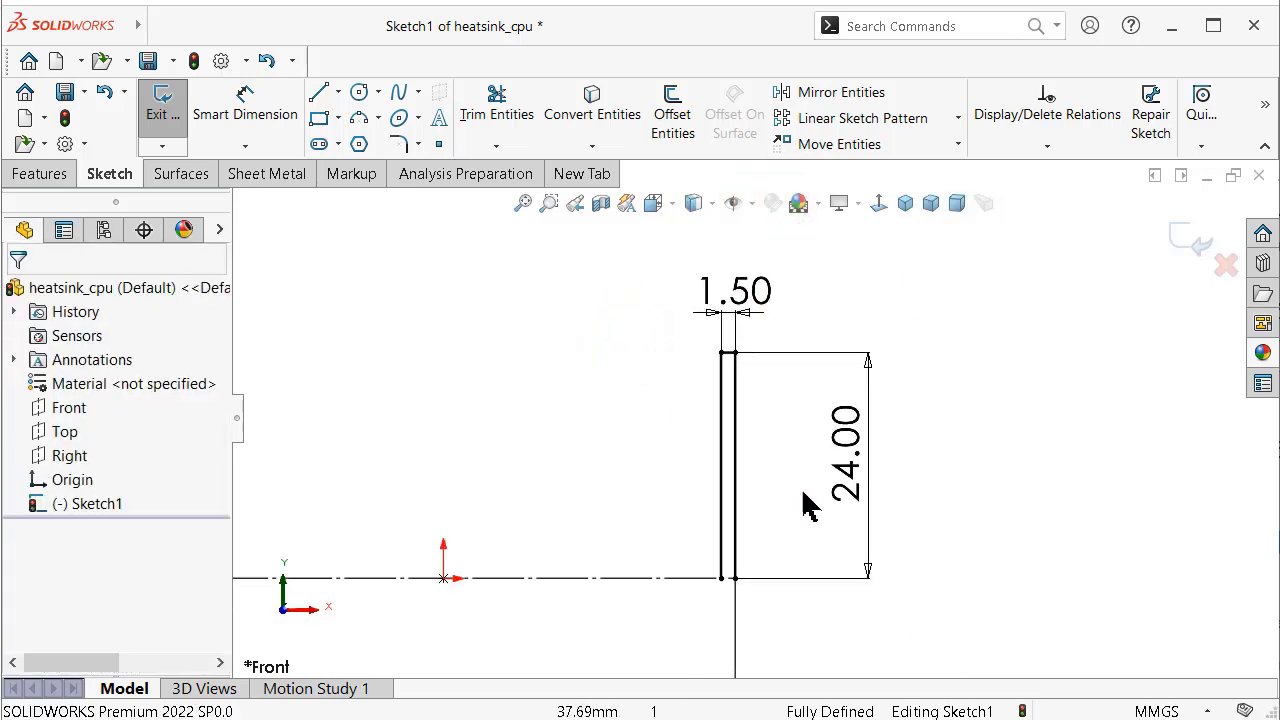
{"action": "scroll", "coordinate": [771, 571], "scroll_direction": "down", "scroll_amount": 1}
{"action": "scroll", "coordinate": [726, 555], "scroll_direction": "up", "scroll_amount": 1}
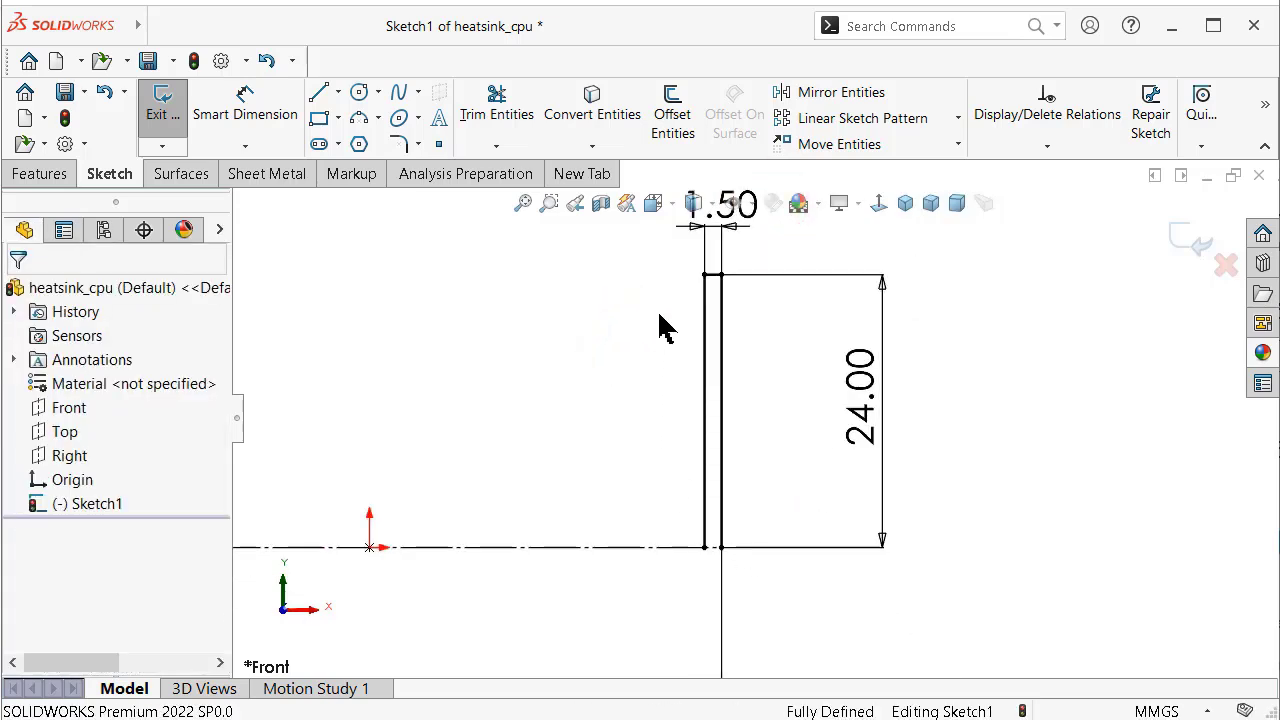
Round both top corners of the fin with 0.50 mm sketch fillets
{"action": "left_click", "coordinate": [399, 144]}
{"action": "scroll", "coordinate": [620, 220], "scroll_direction": "down", "scroll_amount": 2}
{"action": "left_click_drag", "start_coordinate": [696, 289], "coordinate": [686, 410]}
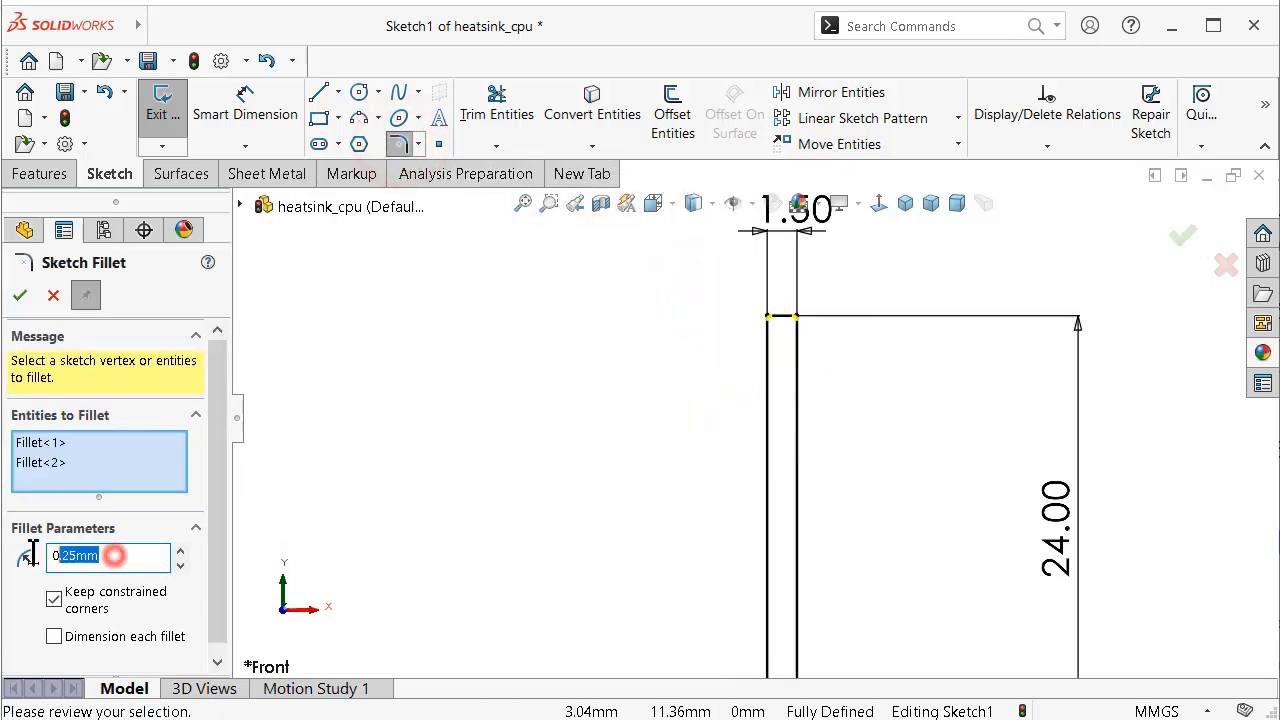
{"action": "left_click_drag", "start_coordinate": [33, 553], "coordinate": [37, 560]}
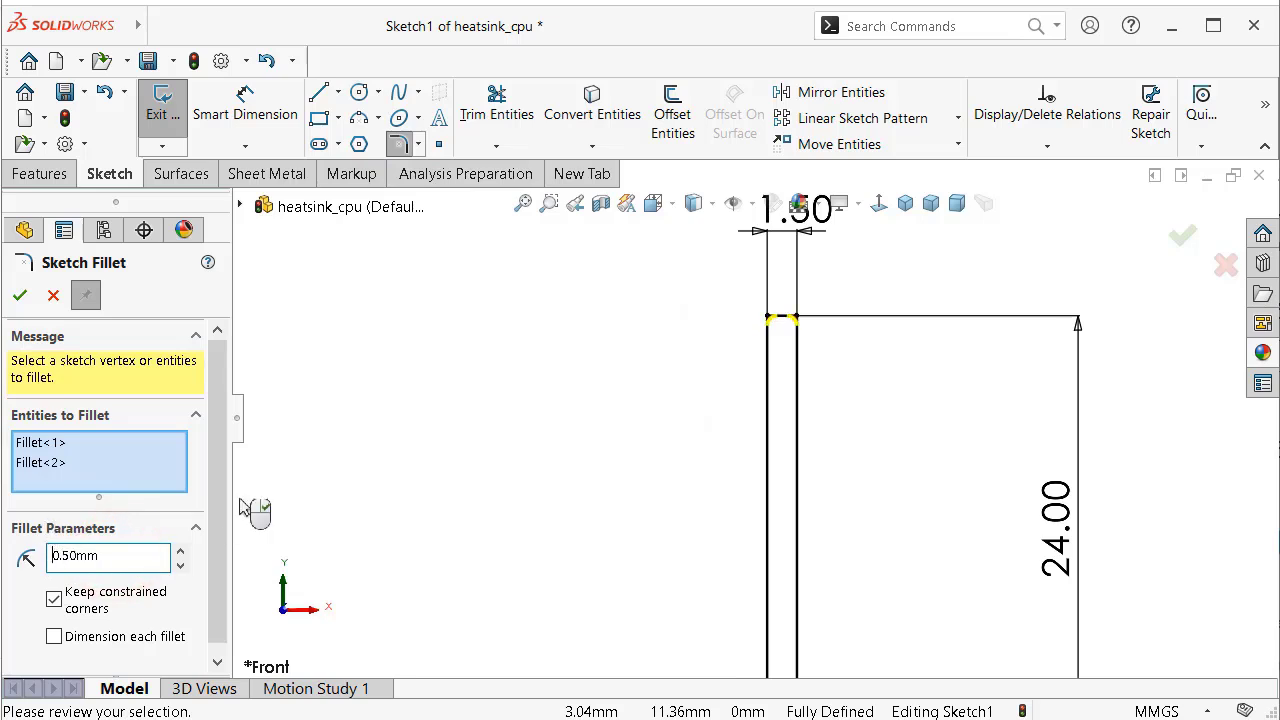
{"action": "left_click", "coordinate": [21, 297]}
{"action": "scroll", "coordinate": [768, 480], "scroll_direction": "up", "scroll_amount": 1}
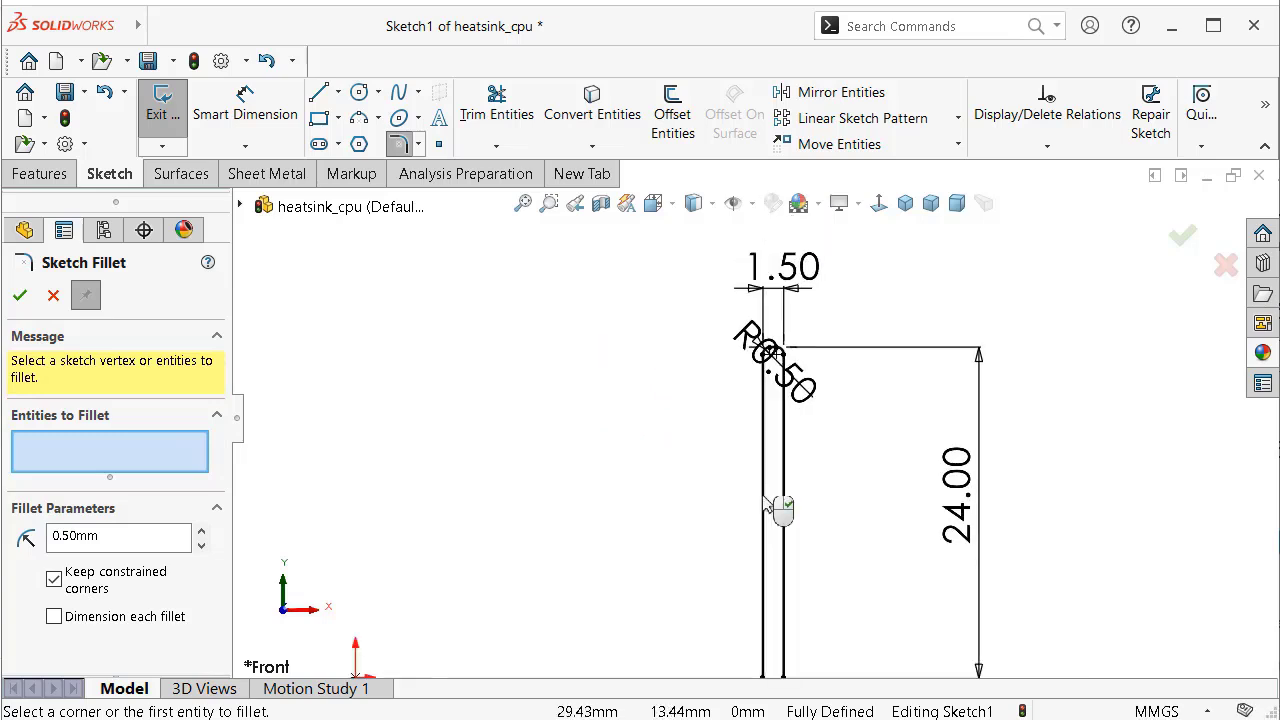
{"action": "scroll", "coordinate": [765, 540], "scroll_direction": "up", "scroll_amount": 1}
{"action": "scroll", "coordinate": [740, 568], "scroll_direction": "up", "scroll_amount": 1}
{"action": "scroll", "coordinate": [720, 566], "scroll_direction": "down", "scroll_amount": 1}
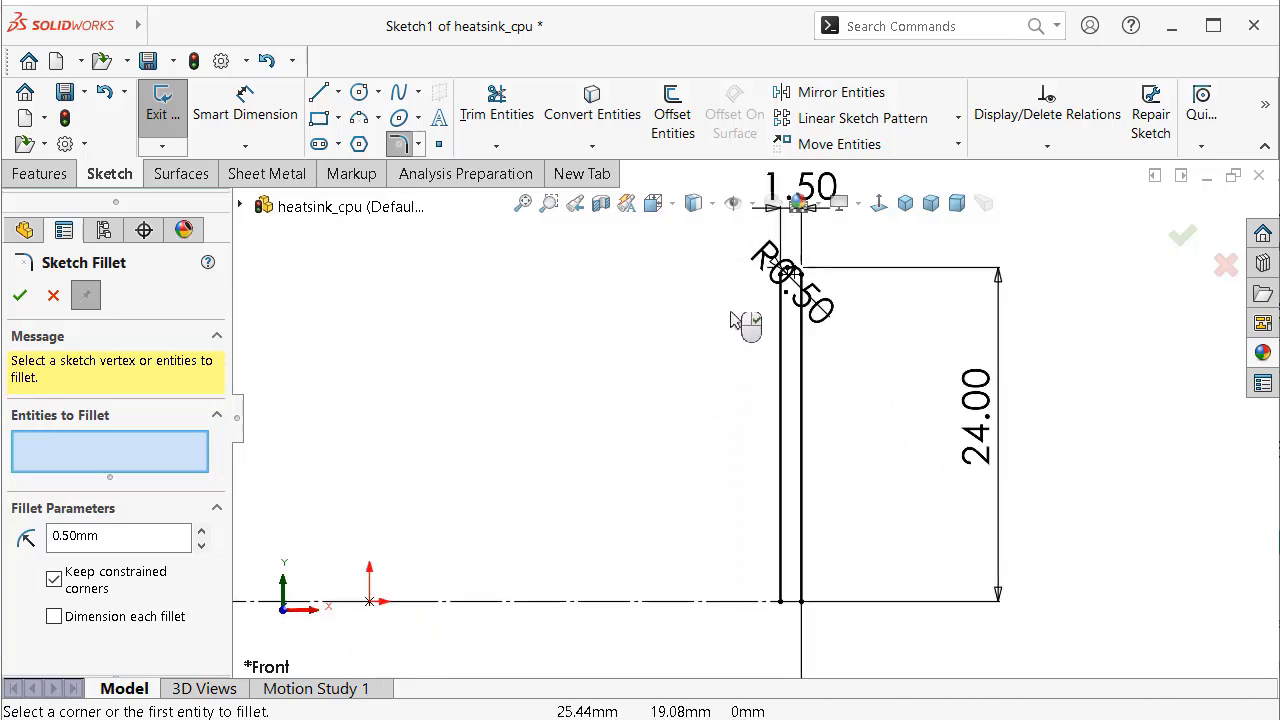
{"action": "left_click", "coordinate": [21, 297]}
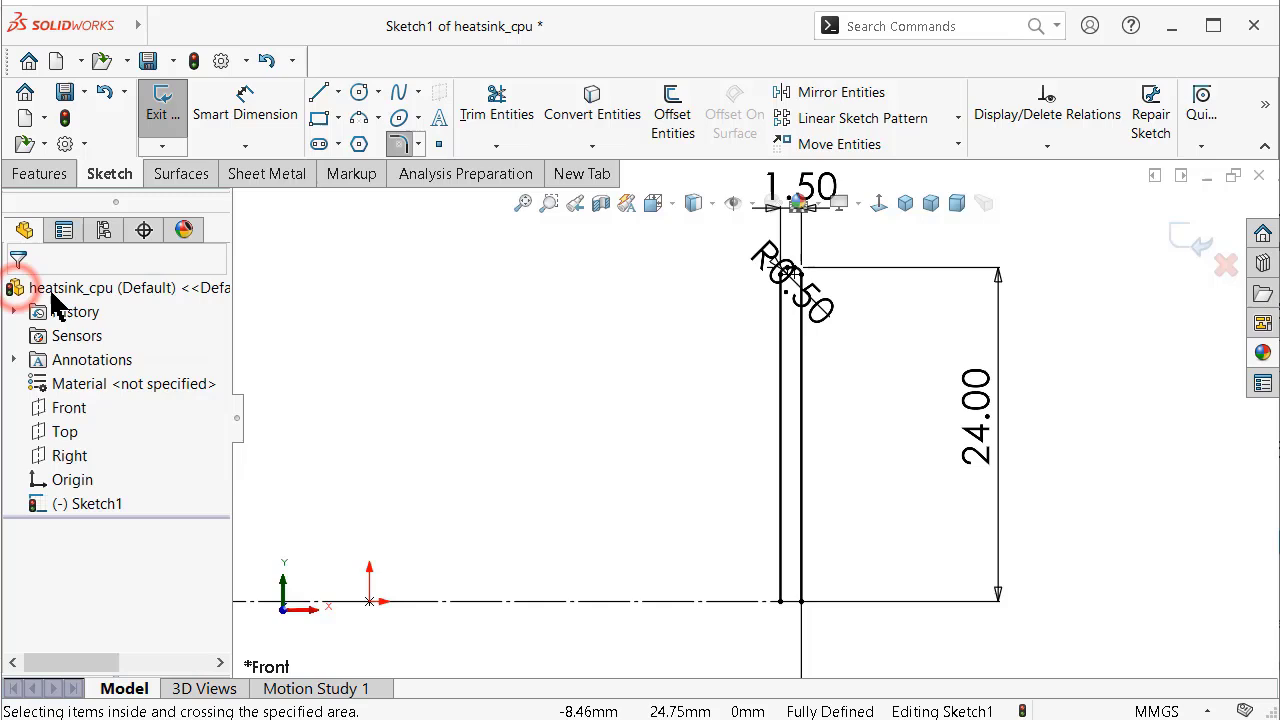
Start a Linear Sketch Pattern with 12 instances at 5.5 mm spacing
{"action": "left_click", "coordinate": [822, 128]}
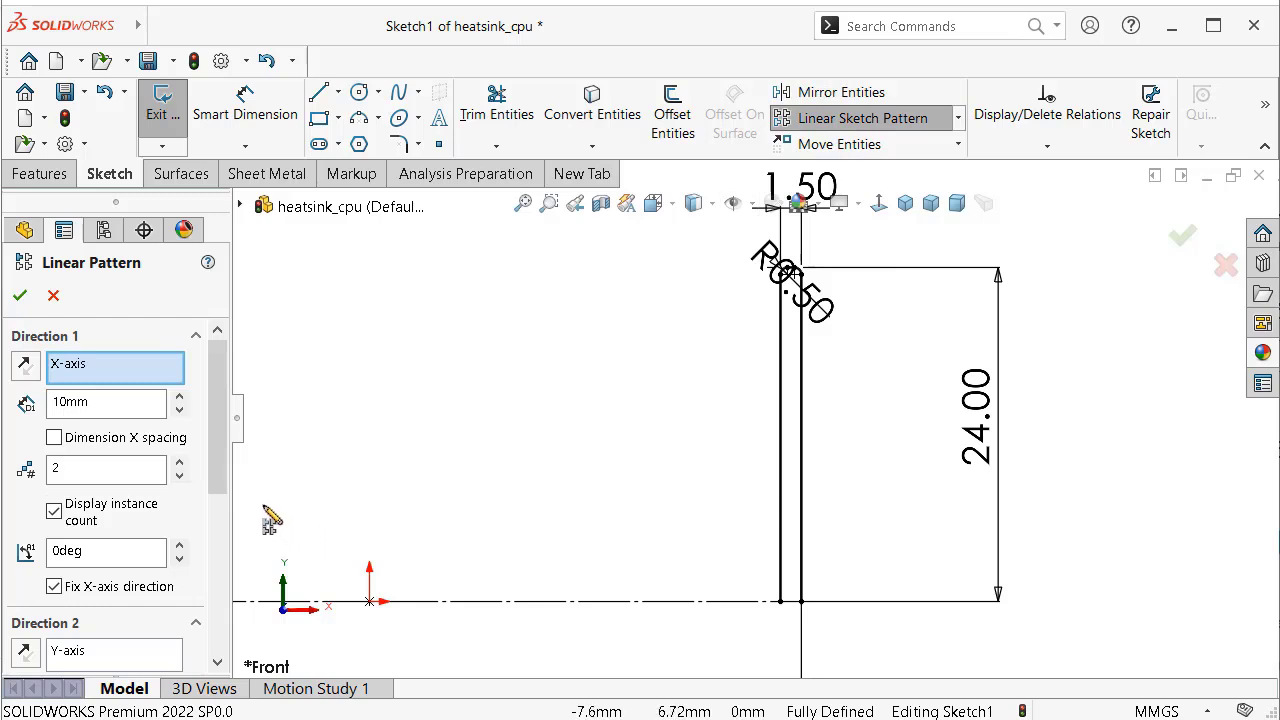
{"action": "left_click_drag", "start_coordinate": [214, 470], "coordinate": [214, 485]}
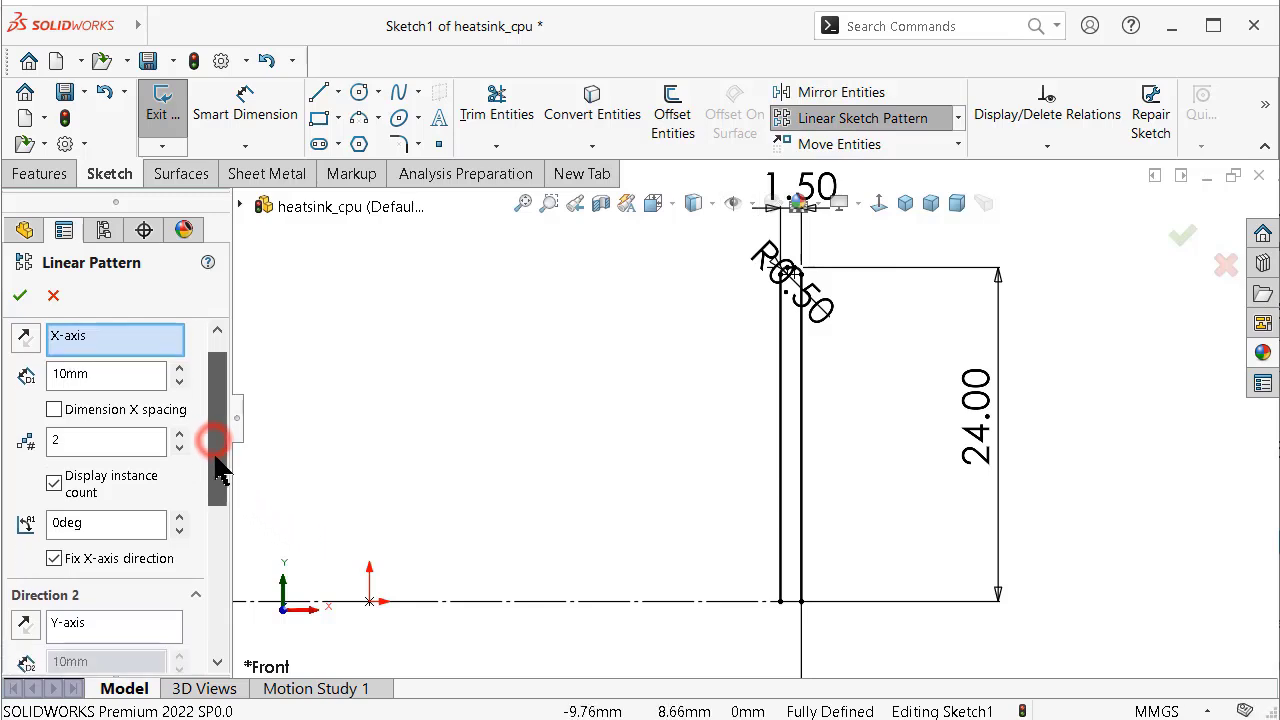
{"action": "double_click", "coordinate": [80, 428]}
{"action": "type", "text": "12"}
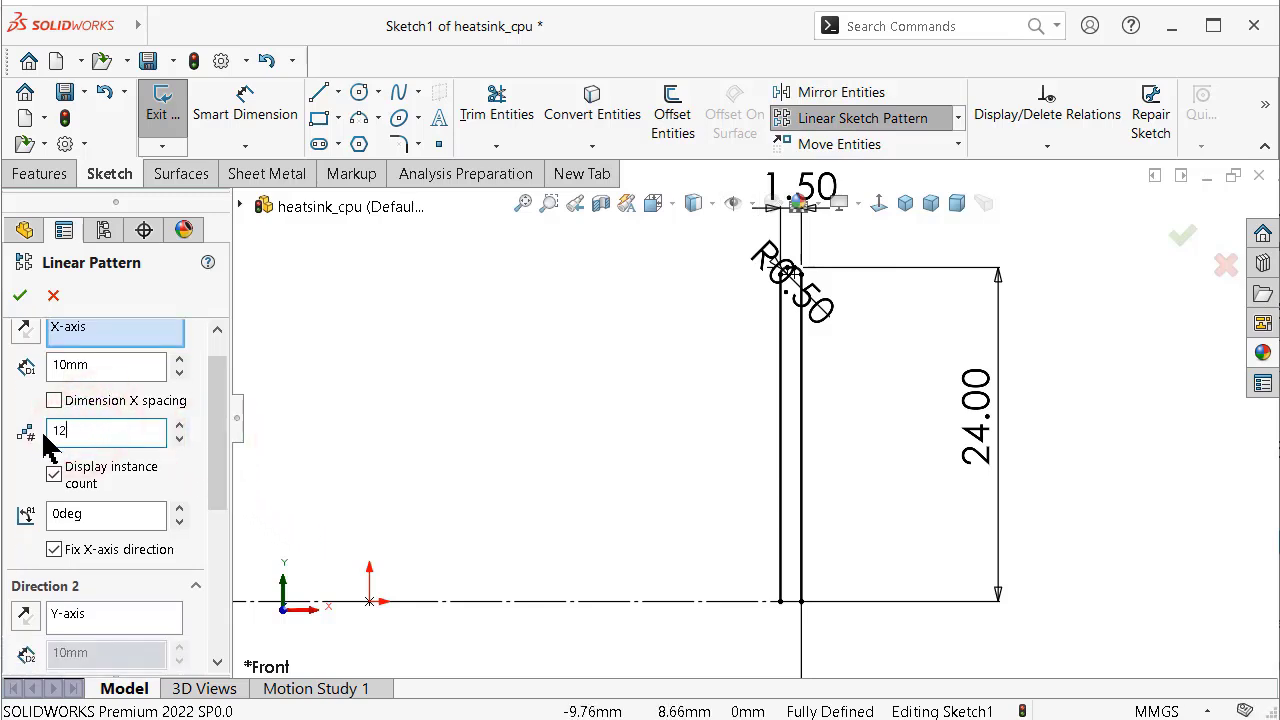
{"action": "left_click_drag", "start_coordinate": [137, 365], "coordinate": [57, 373]}
{"action": "type", "text": "5.5"}
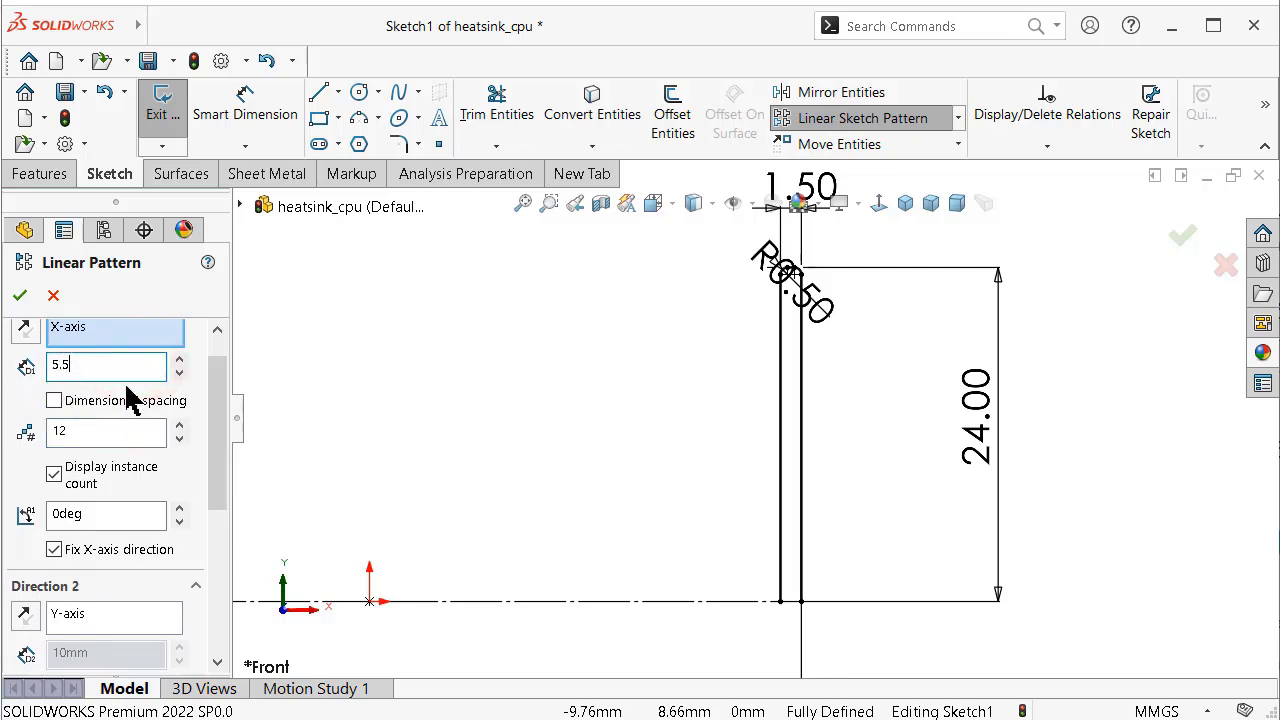
{"action": "left_click", "coordinate": [313, 372]}
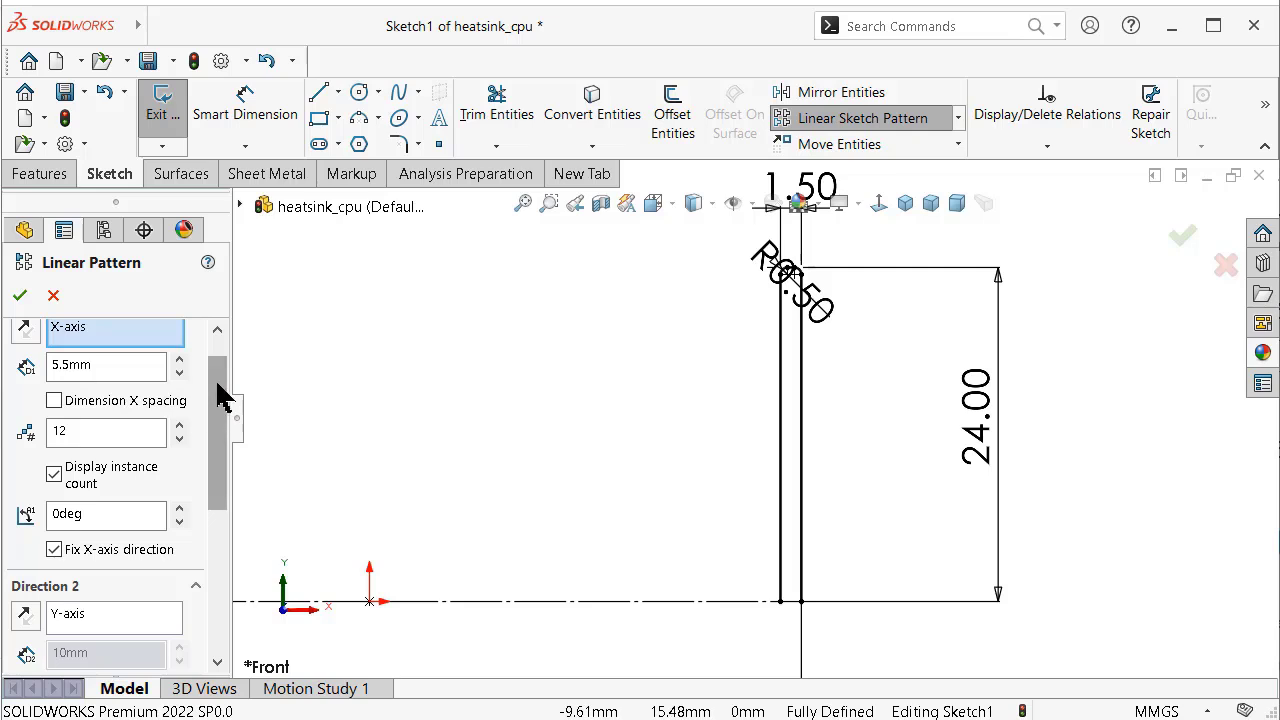
Select the fin's side lines, top line and both top arcs as pattern entities
{"action": "left_click_drag", "start_coordinate": [222, 400], "coordinate": [216, 555]}
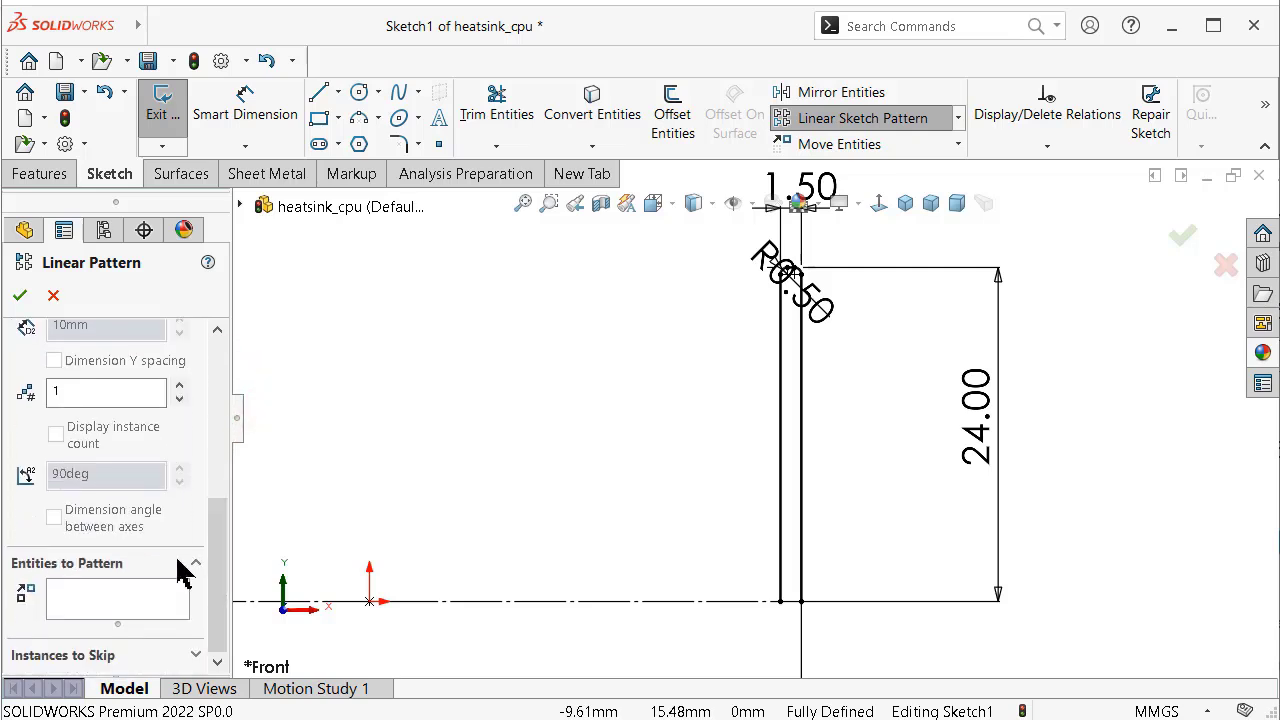
{"action": "left_click", "coordinate": [145, 600]}
{"action": "scroll", "coordinate": [794, 449], "scroll_direction": "down", "scroll_amount": 2}
{"action": "left_click", "coordinate": [786, 443]}
{"action": "scroll", "coordinate": [785, 377], "scroll_direction": "down", "scroll_amount": 3}
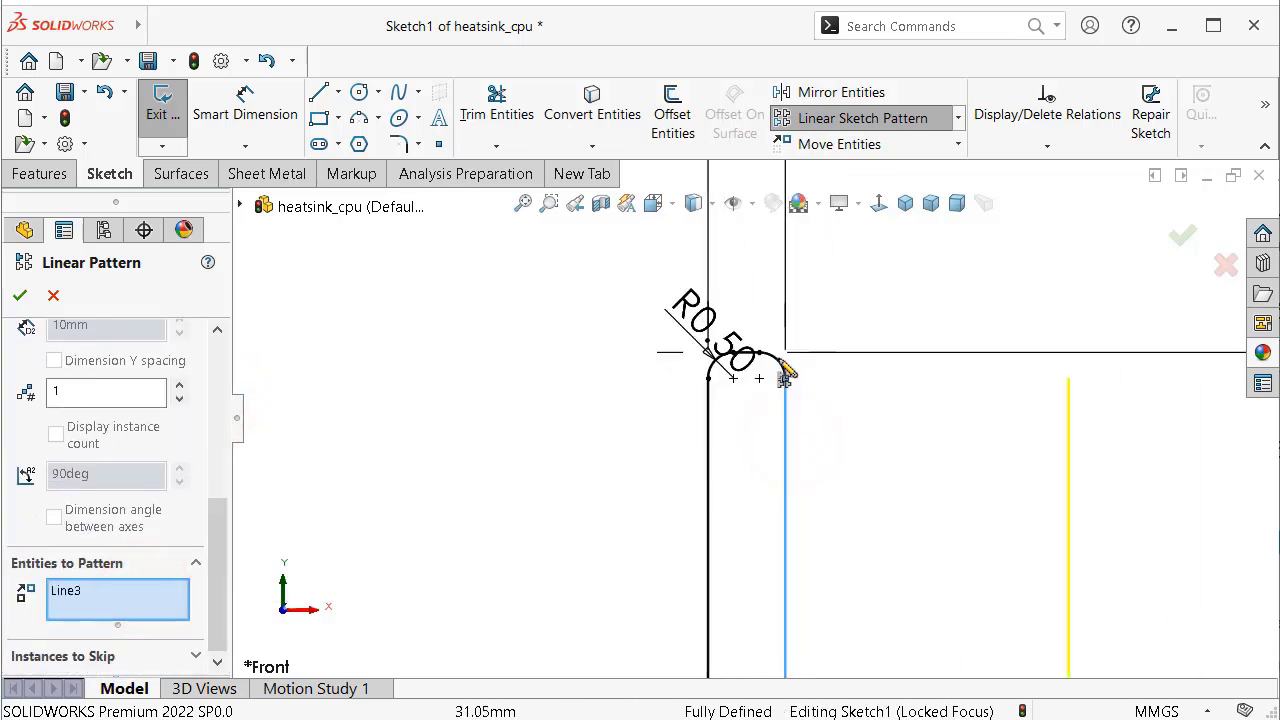
{"action": "left_click", "coordinate": [781, 372]}
{"action": "scroll", "coordinate": [760, 375], "scroll_direction": "down", "scroll_amount": 3}
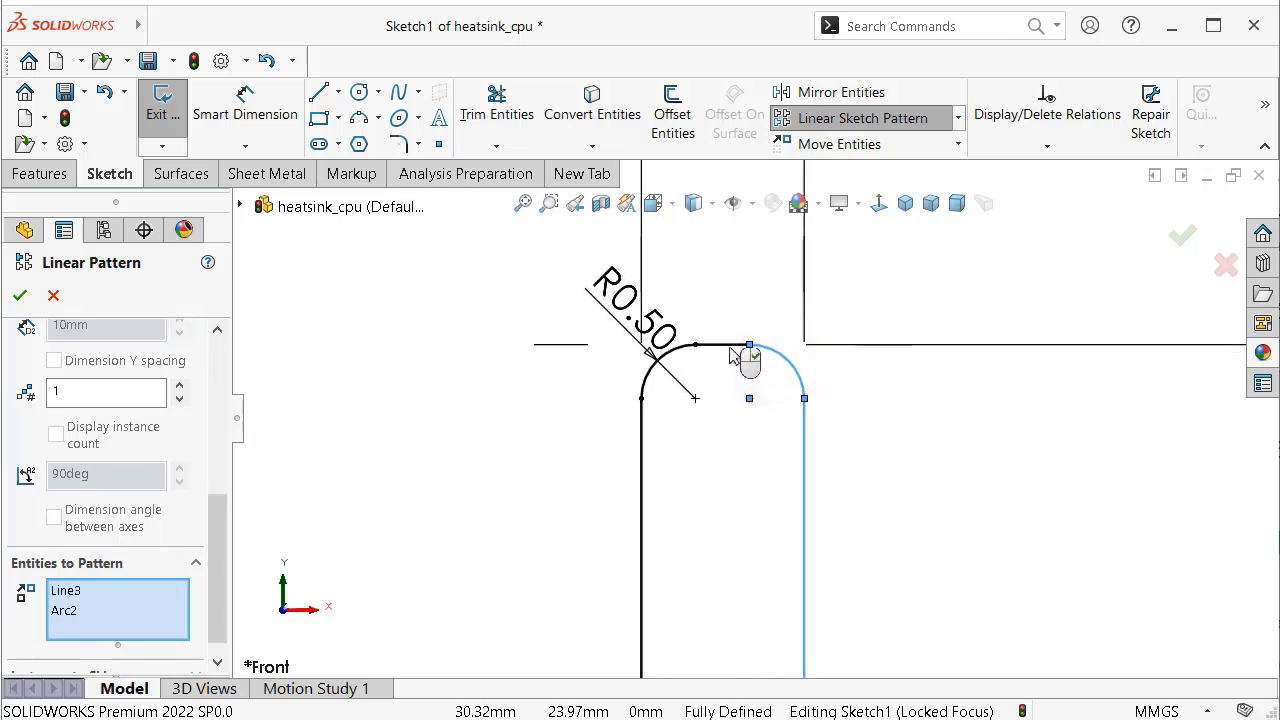
{"action": "left_click", "coordinate": [731, 347]}
{"action": "left_click", "coordinate": [658, 360]}
{"action": "left_click", "coordinate": [641, 454]}
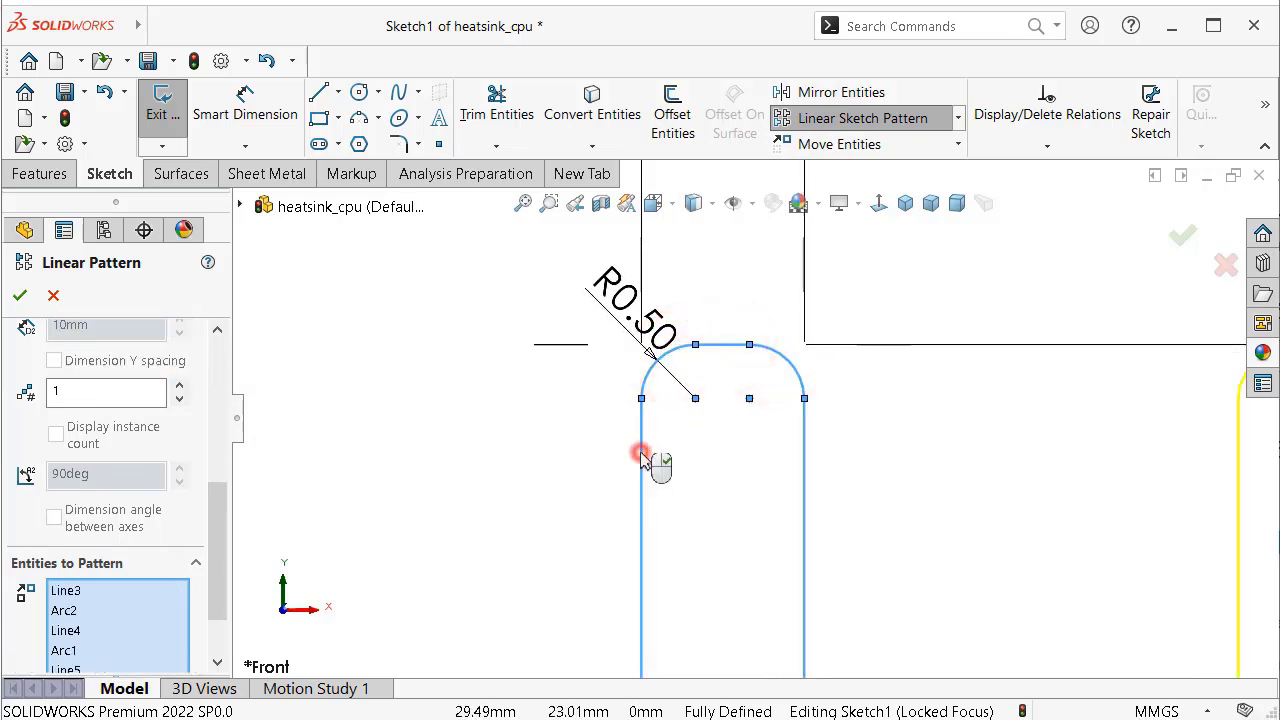
{"action": "scroll", "coordinate": [678, 462], "scroll_direction": "up", "scroll_amount": 3}
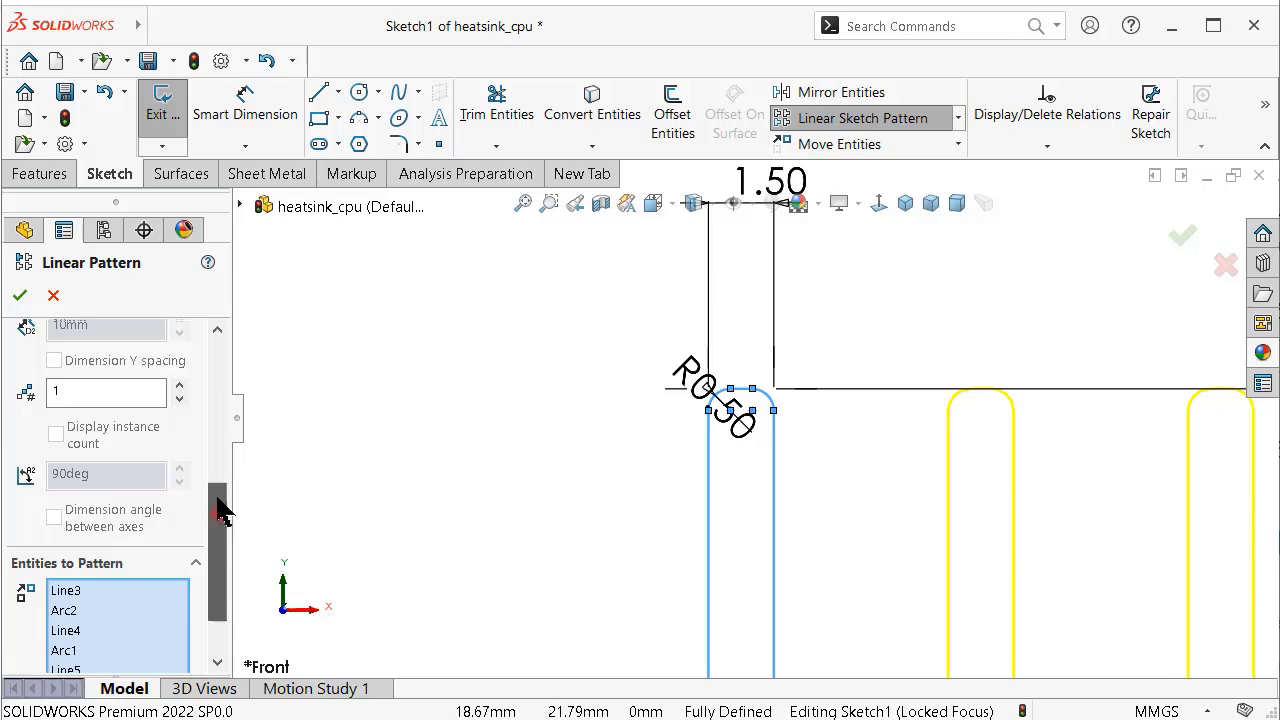
{"action": "left_click_drag", "start_coordinate": [220, 512], "coordinate": [222, 357]}
Reverse the pattern leftward, skip instances 2 and 11, and confirm it
{"action": "left_click", "coordinate": [25, 366]}
{"action": "scroll", "coordinate": [611, 449], "scroll_direction": "up", "scroll_amount": 2}
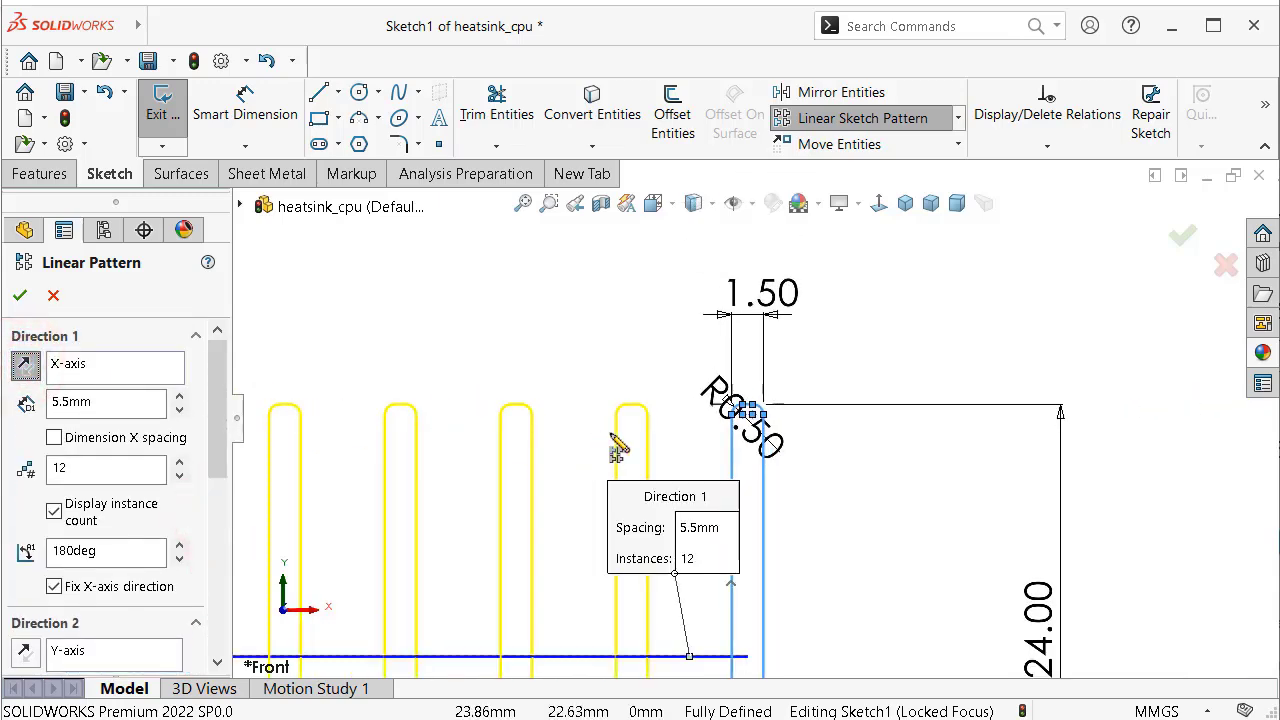
{"action": "scroll", "coordinate": [614, 486], "scroll_direction": "up", "scroll_amount": 2}
{"action": "scroll", "coordinate": [551, 531], "scroll_direction": "up", "scroll_amount": 2}
{"action": "scroll", "coordinate": [531, 545], "scroll_direction": "up", "scroll_amount": 1}
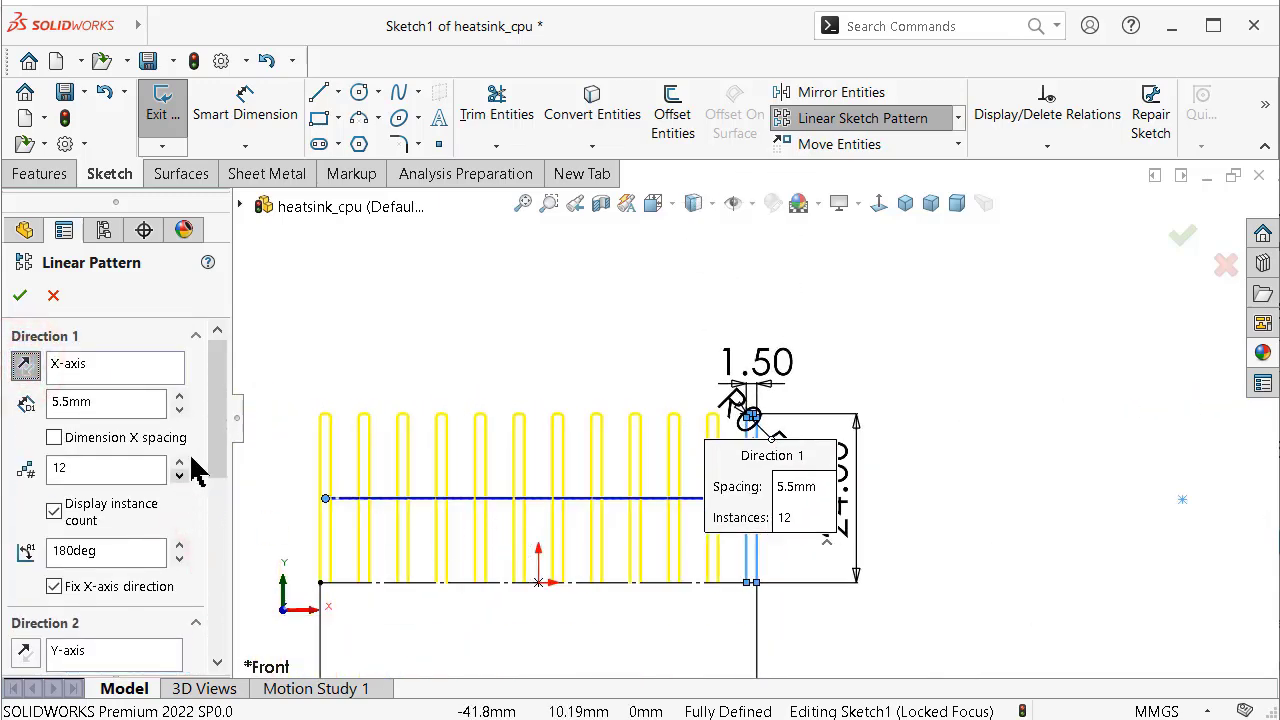
{"action": "left_click_drag", "start_coordinate": [217, 470], "coordinate": [240, 640]}
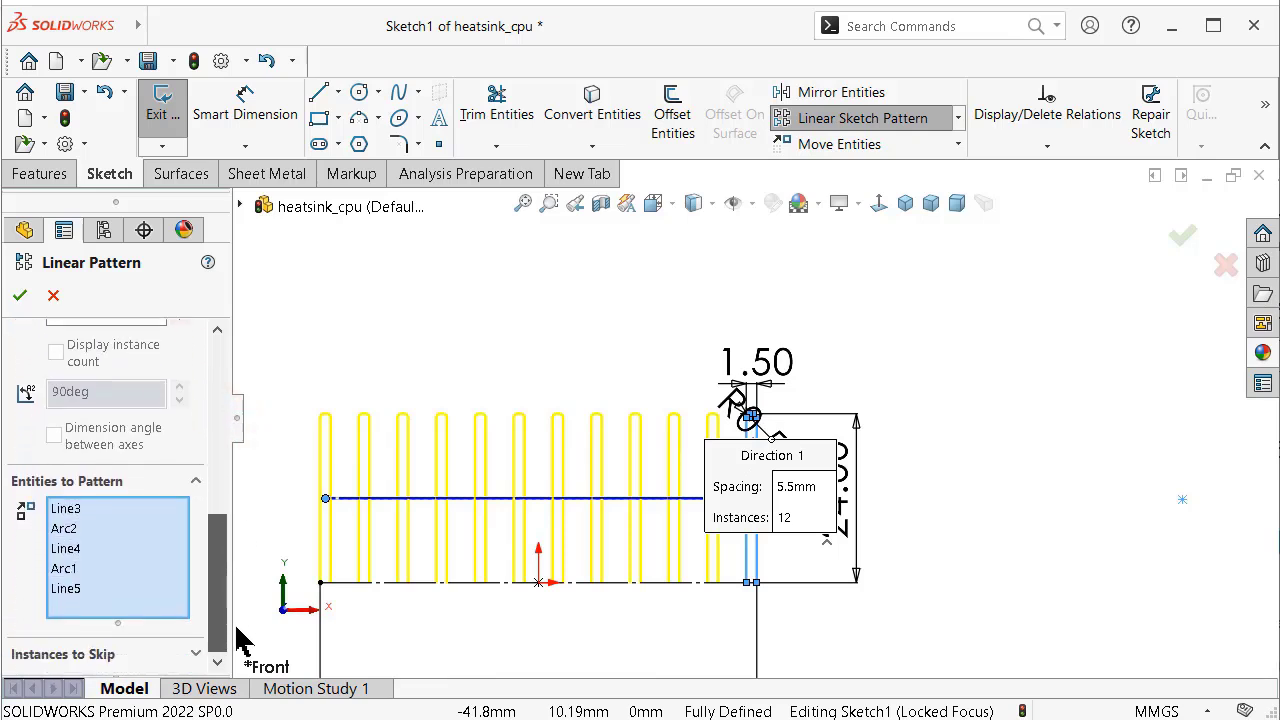
{"action": "left_click", "coordinate": [217, 662]}
{"action": "left_click_drag", "start_coordinate": [216, 604], "coordinate": [218, 648]}
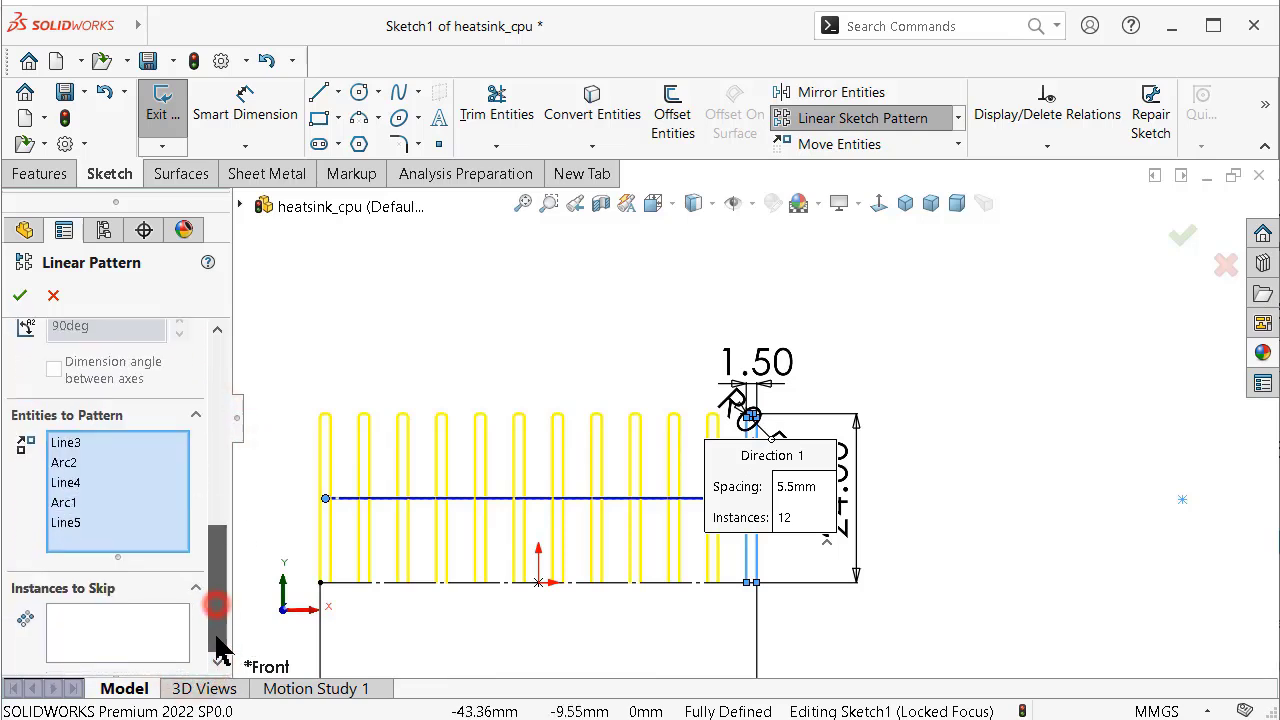
{"action": "left_click", "coordinate": [157, 630]}
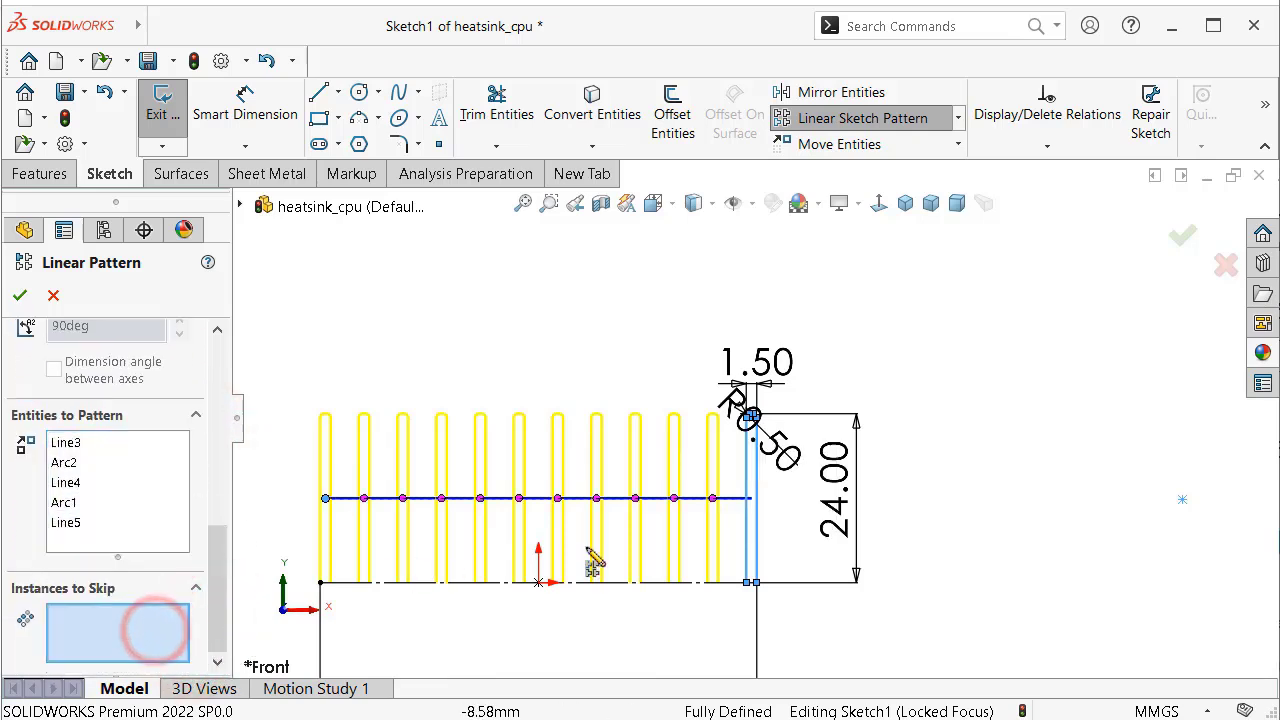
{"action": "left_click", "coordinate": [712, 499]}
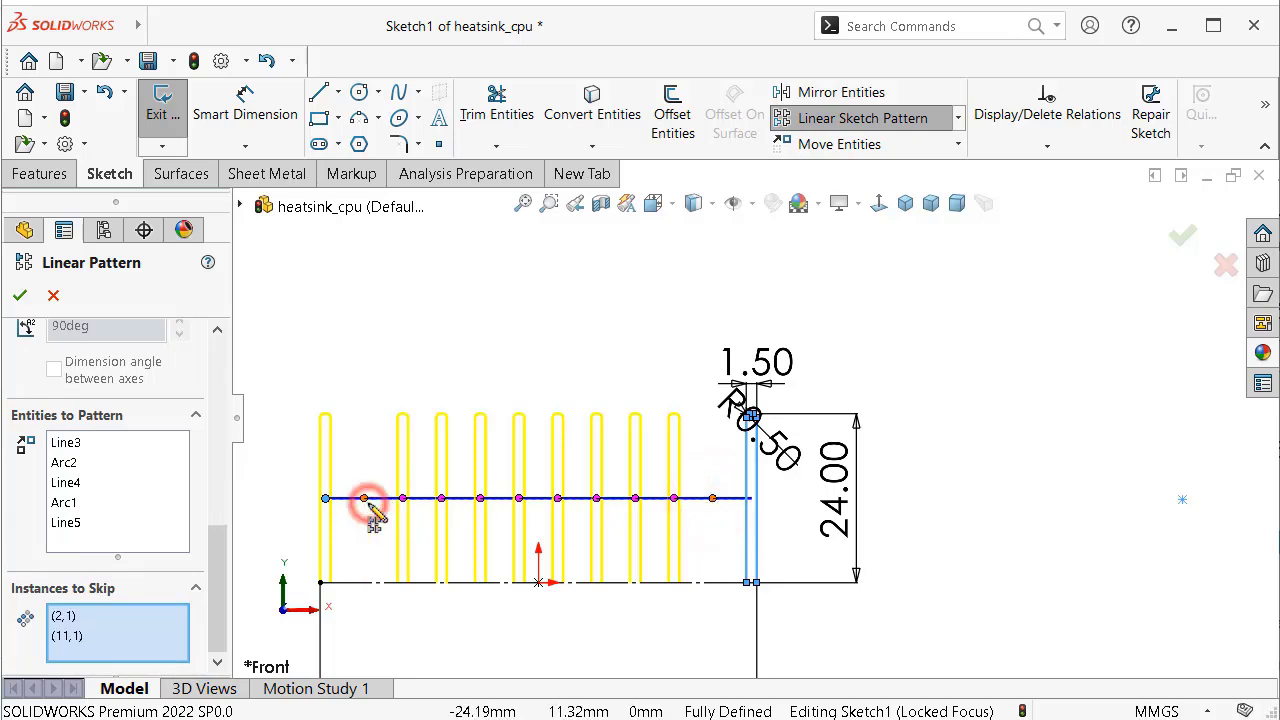
{"action": "left_click", "coordinate": [22, 298]}
Dimension the gap between the original fin and the nearest patterned fin at 9.50 mm
{"action": "left_click", "coordinate": [365, 308]}
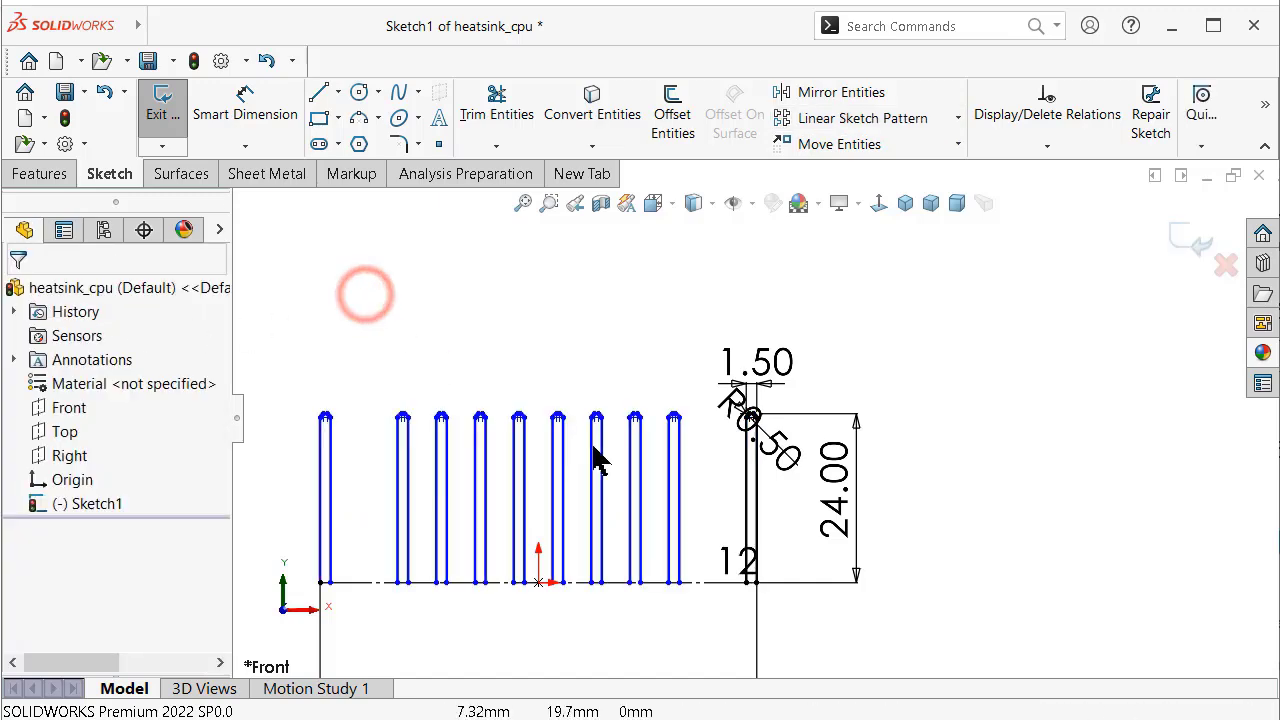
{"action": "scroll", "coordinate": [600, 452], "scroll_direction": "down", "scroll_amount": 2}
{"action": "scroll", "coordinate": [570, 440], "scroll_direction": "down", "scroll_amount": 2}
{"action": "scroll", "coordinate": [560, 430], "scroll_direction": "down", "scroll_amount": 2}
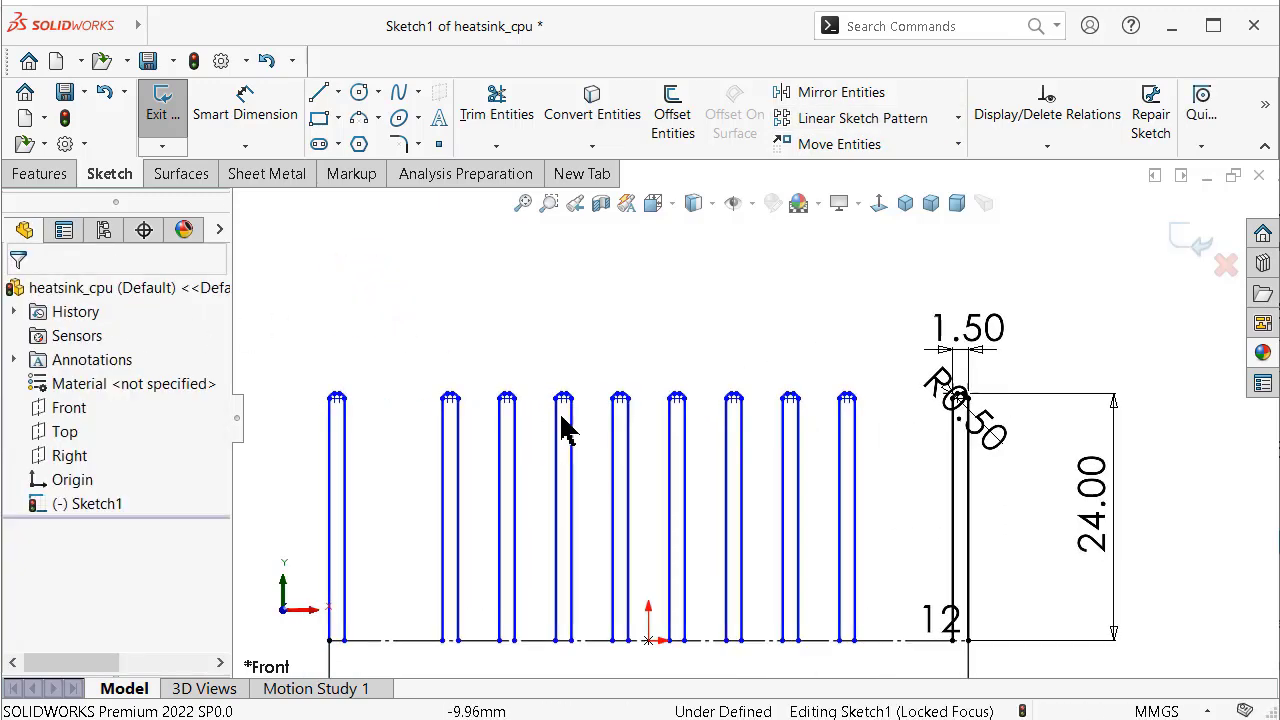
{"action": "scroll", "coordinate": [930, 410], "scroll_direction": "down", "scroll_amount": 1}
{"action": "scroll", "coordinate": [950, 428], "scroll_direction": "down", "scroll_amount": 1}
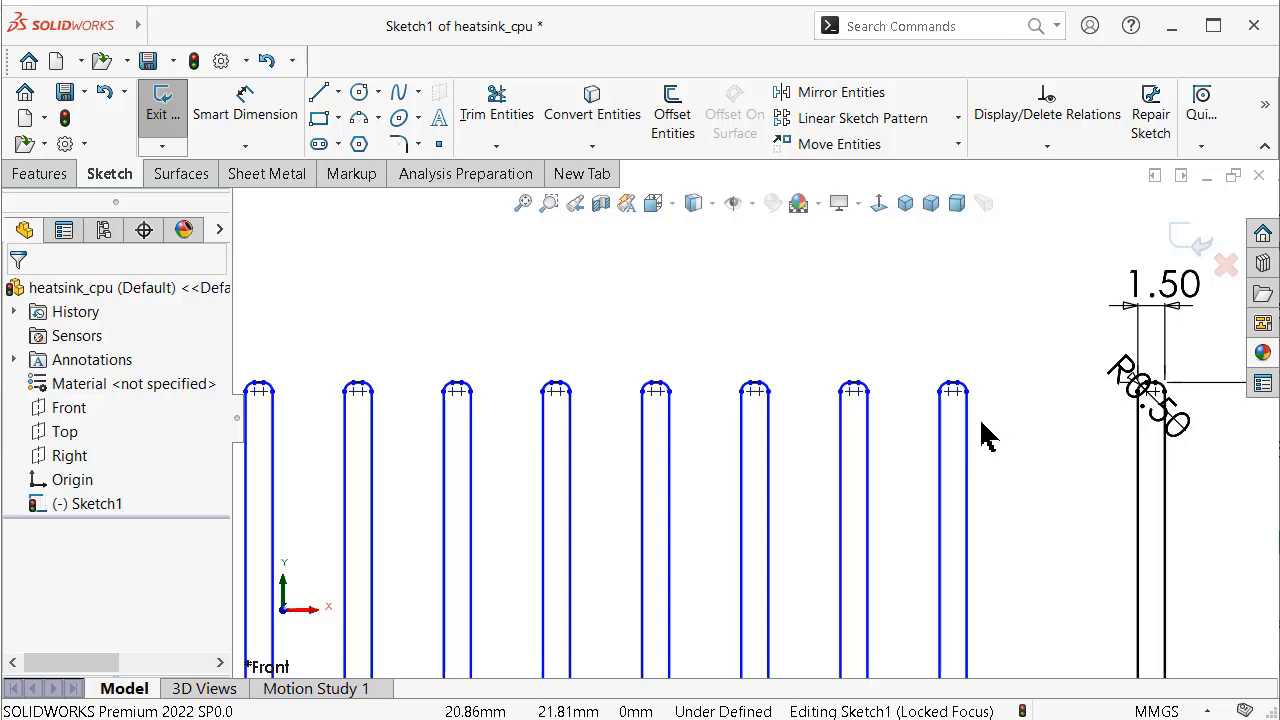
{"action": "key", "text": "d"}
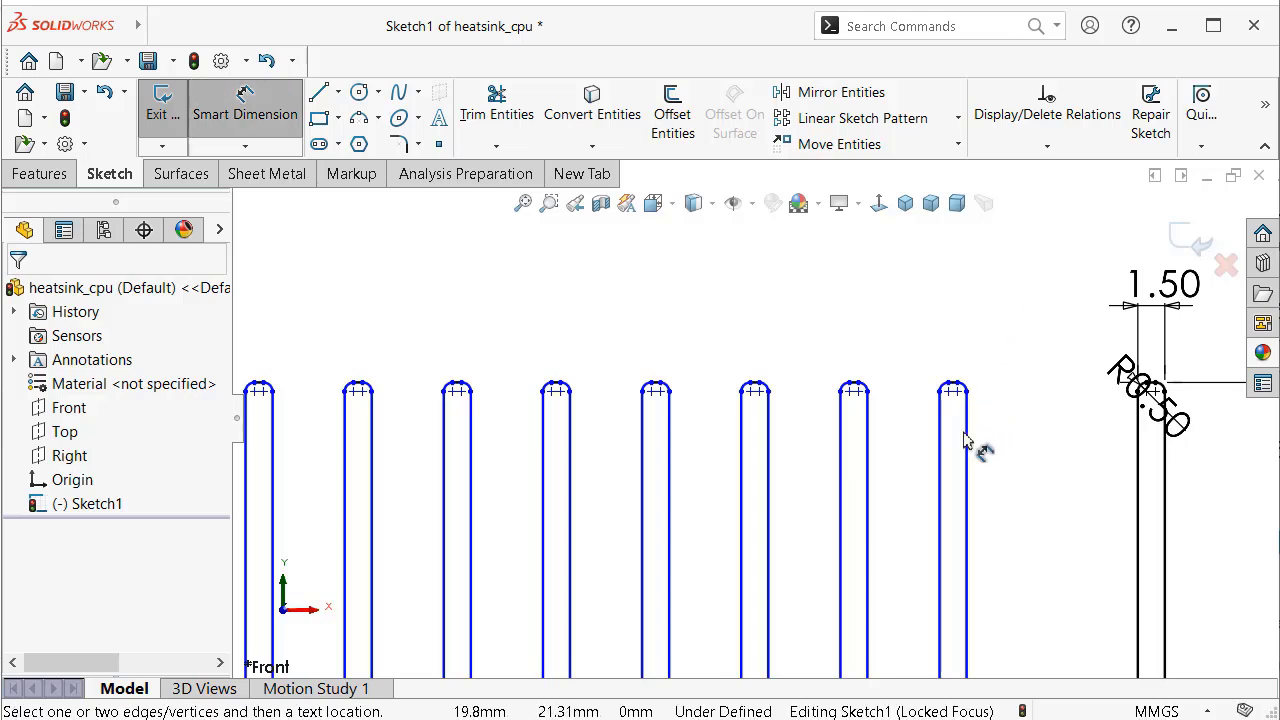
{"action": "left_click", "coordinate": [968, 440]}
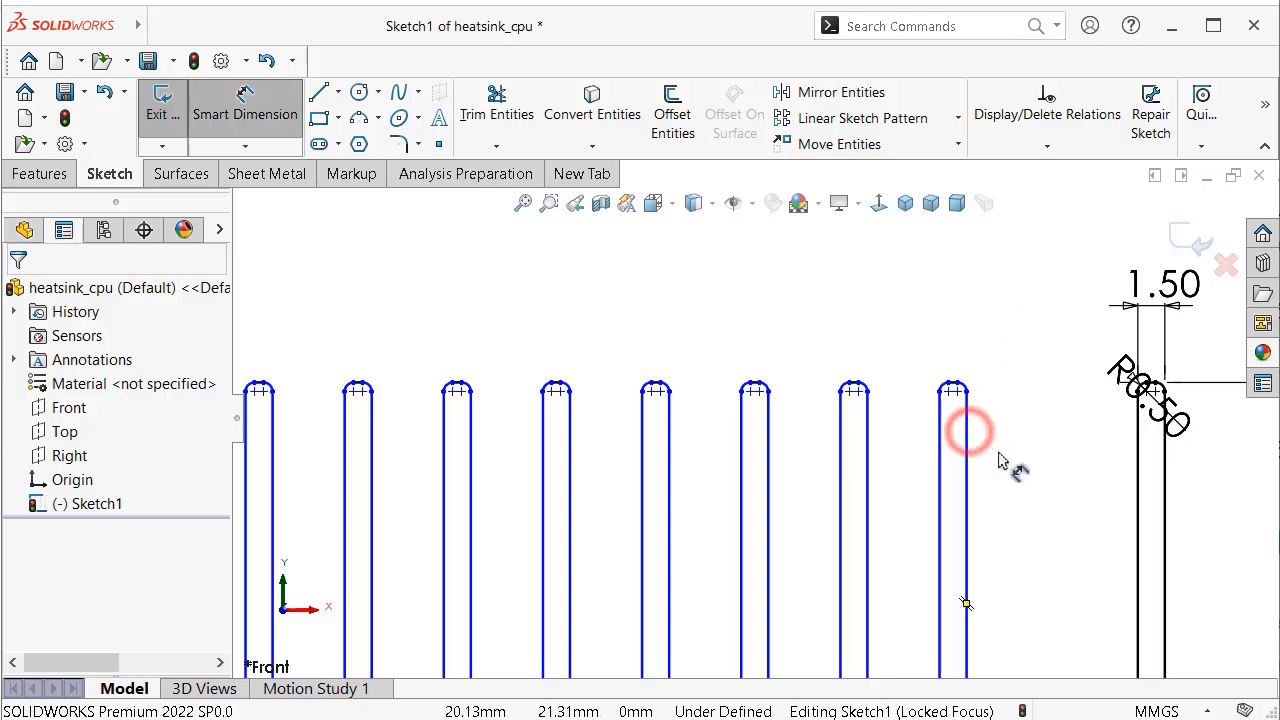
{"action": "left_click", "coordinate": [1137, 465]}
{"action": "left_click", "coordinate": [1018, 312]}
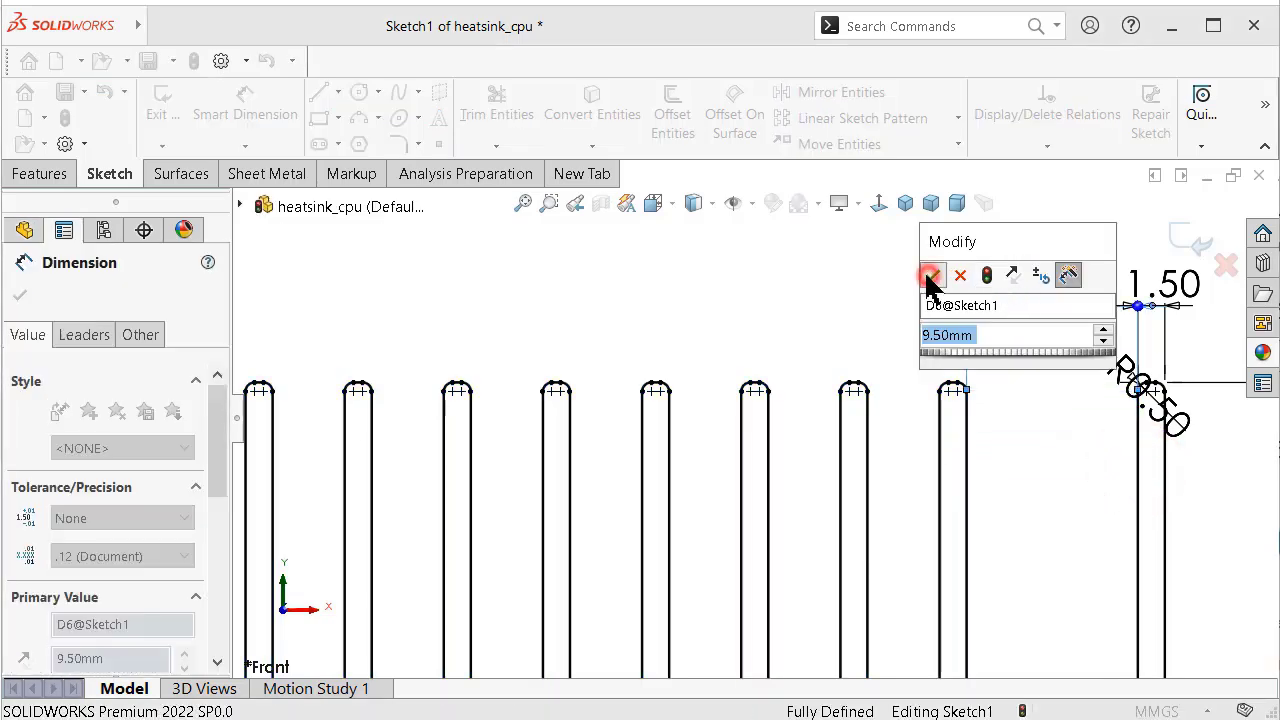
{"action": "left_click", "coordinate": [930, 276]}
{"action": "scroll", "coordinate": [846, 366], "scroll_direction": "up", "scroll_amount": 3}
{"action": "scroll", "coordinate": [871, 457], "scroll_direction": "up", "scroll_amount": 1}
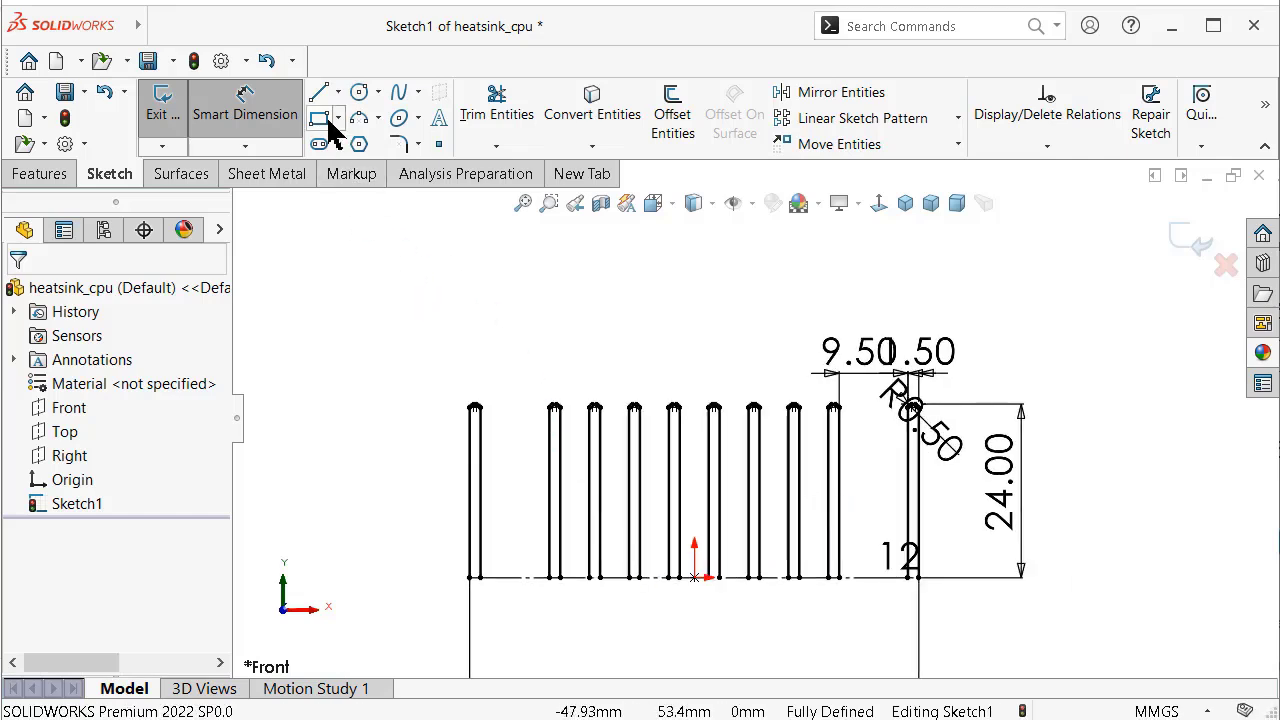
Draw a base bar from the leftmost fin's bottom to below the original fin
{"action": "left_click", "coordinate": [470, 578]}
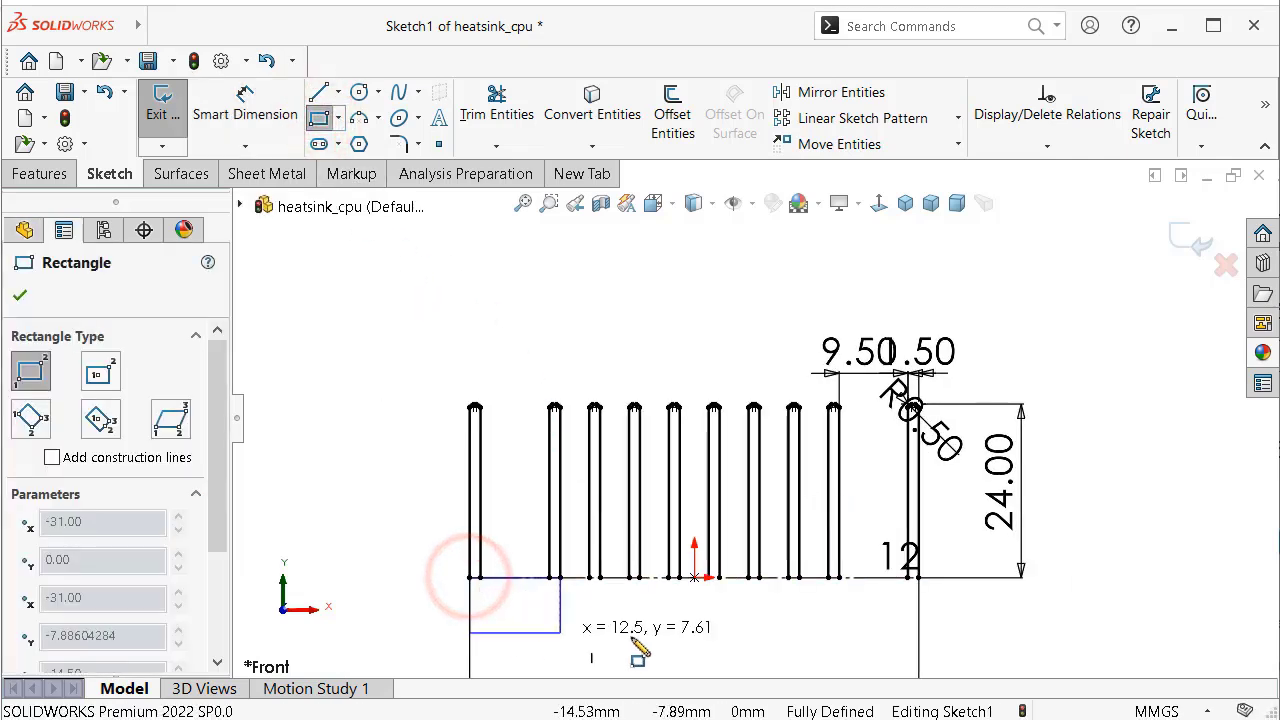
{"action": "scroll", "coordinate": [890, 598], "scroll_direction": "up", "scroll_amount": 1}
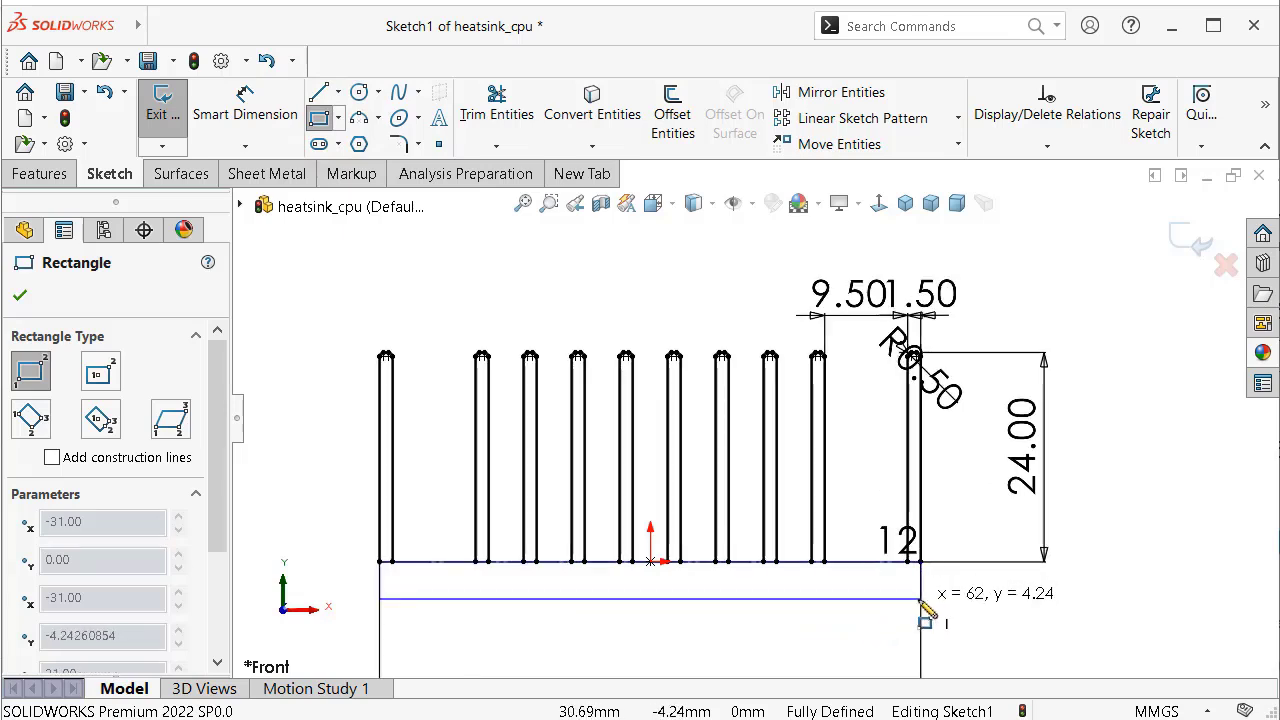
{"action": "left_click", "coordinate": [920, 598]}
Dimension the base bar 2.40 mm thick and tilt the view to 3-D
{"action": "right_click_drag", "start_coordinate": [1100, 612], "coordinate": [1120, 451]}
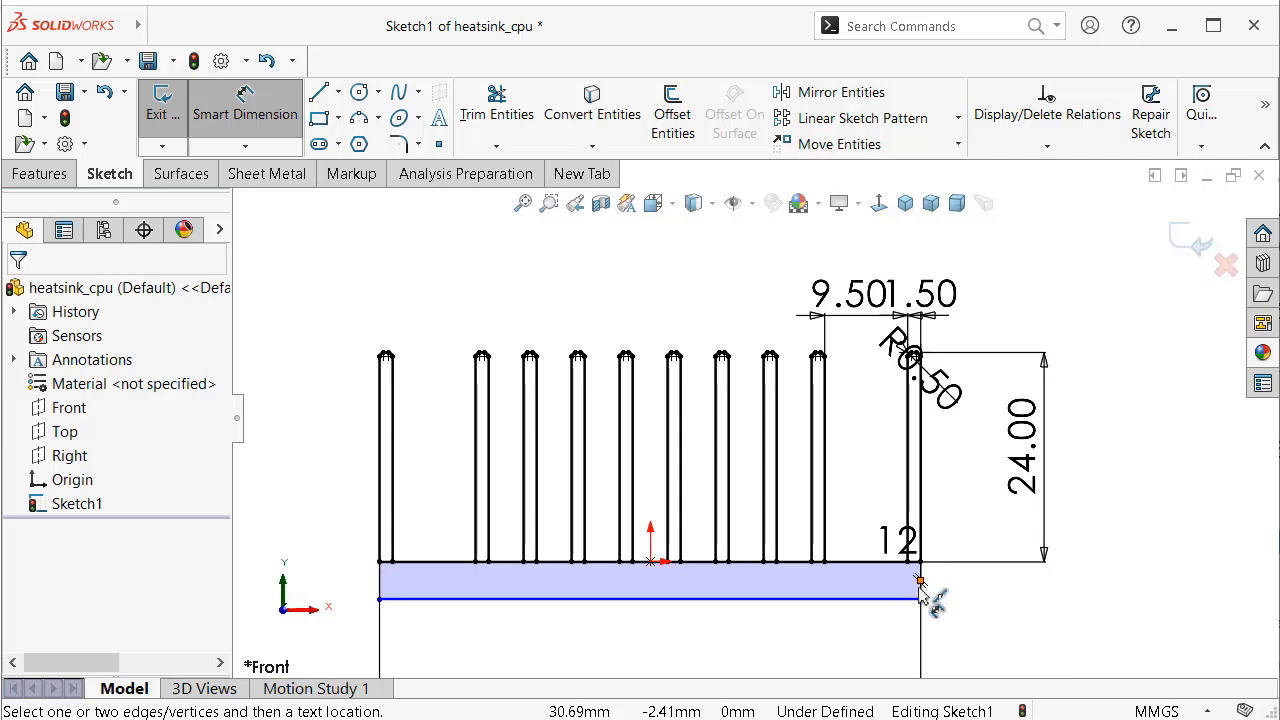
{"action": "scroll", "coordinate": [921, 590], "scroll_direction": "up", "scroll_amount": 2}
{"action": "left_click", "coordinate": [825, 562]}
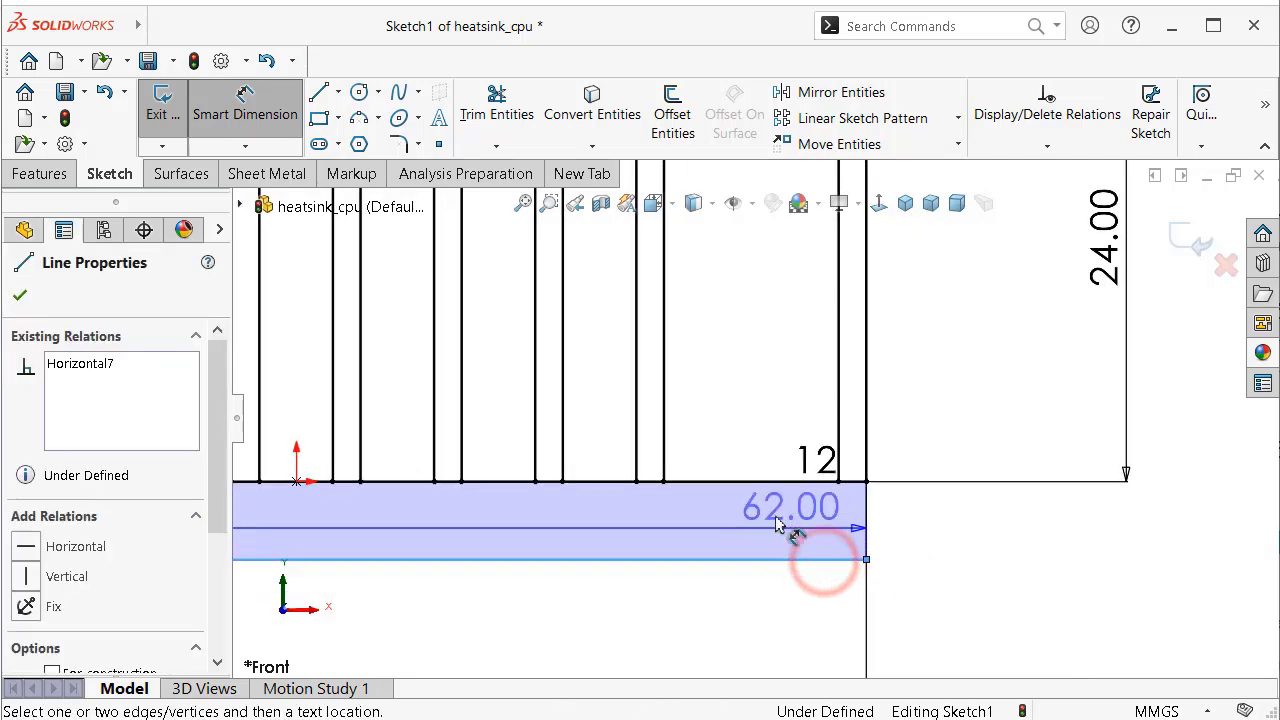
{"action": "left_click", "coordinate": [756, 482]}
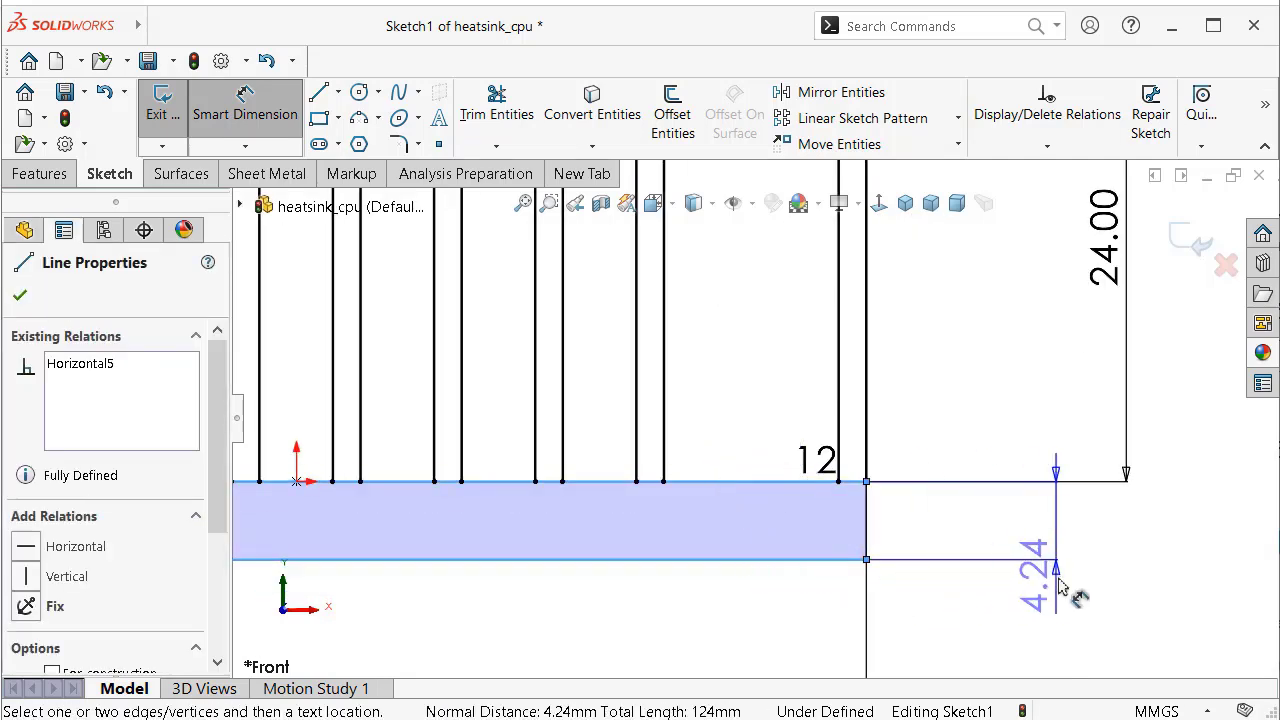
{"action": "left_click", "coordinate": [1044, 591]}
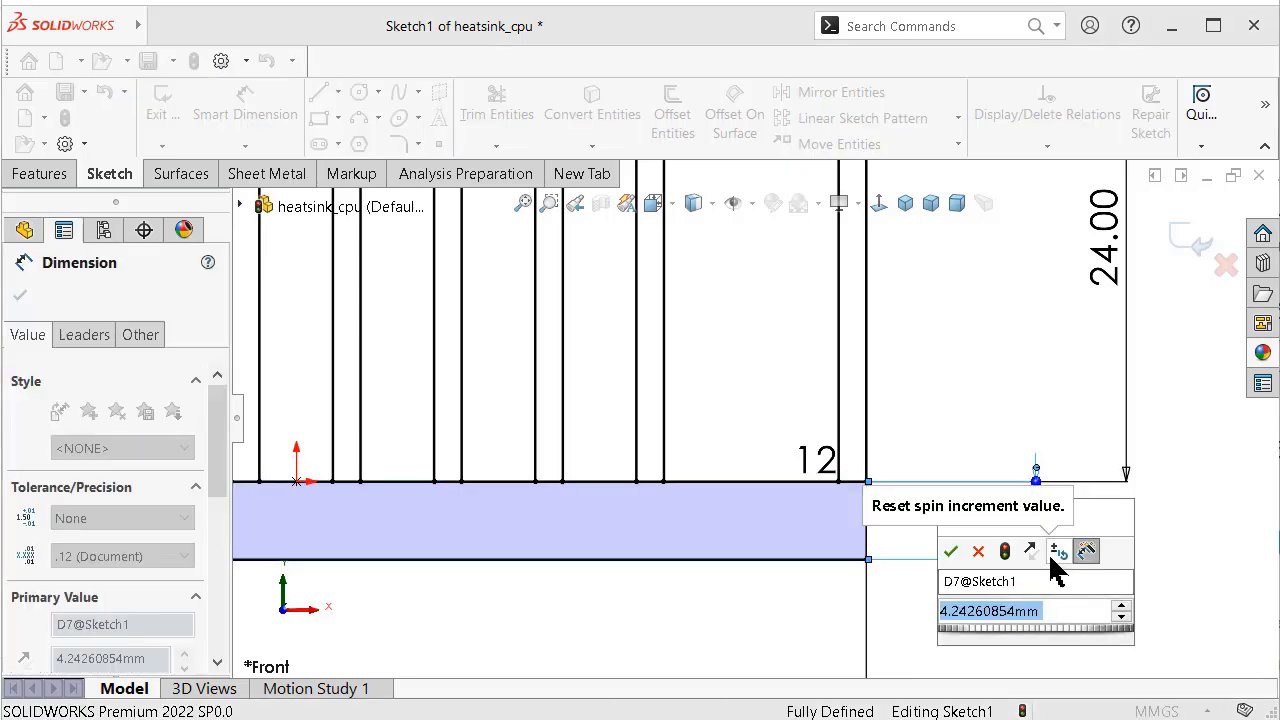
{"action": "type", "text": "2.4"}
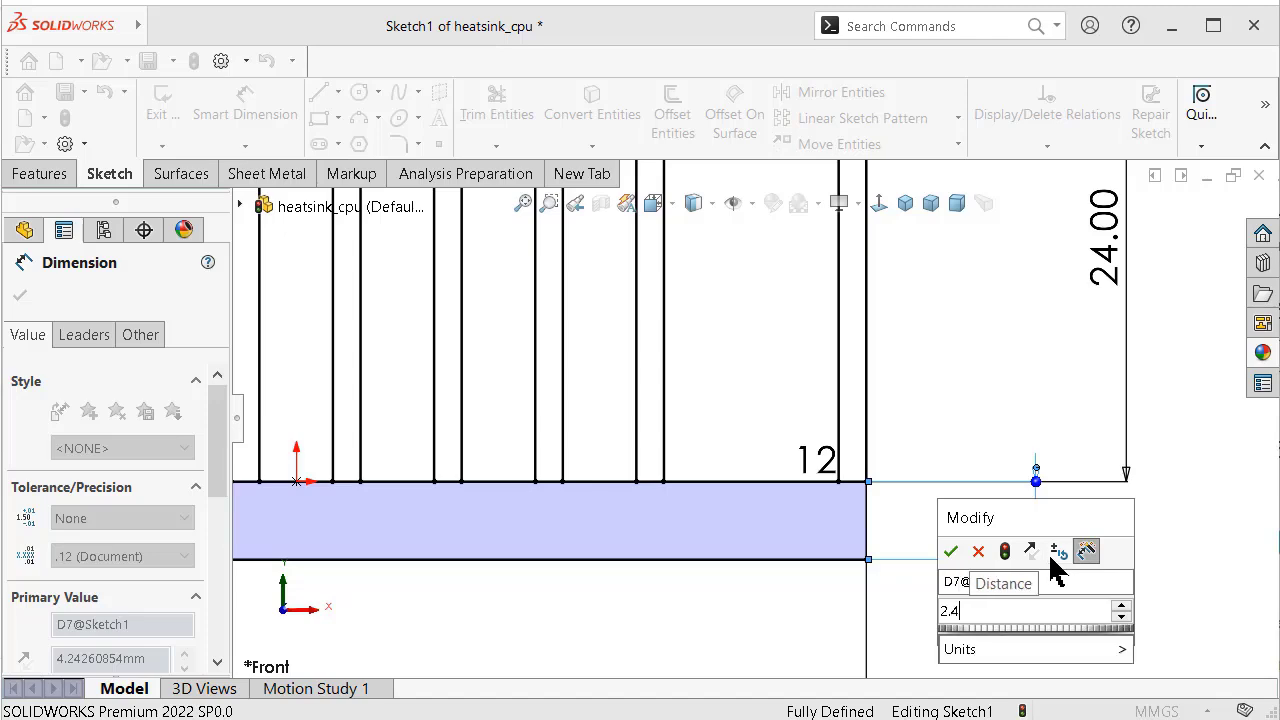
{"action": "key", "text": "Return"}
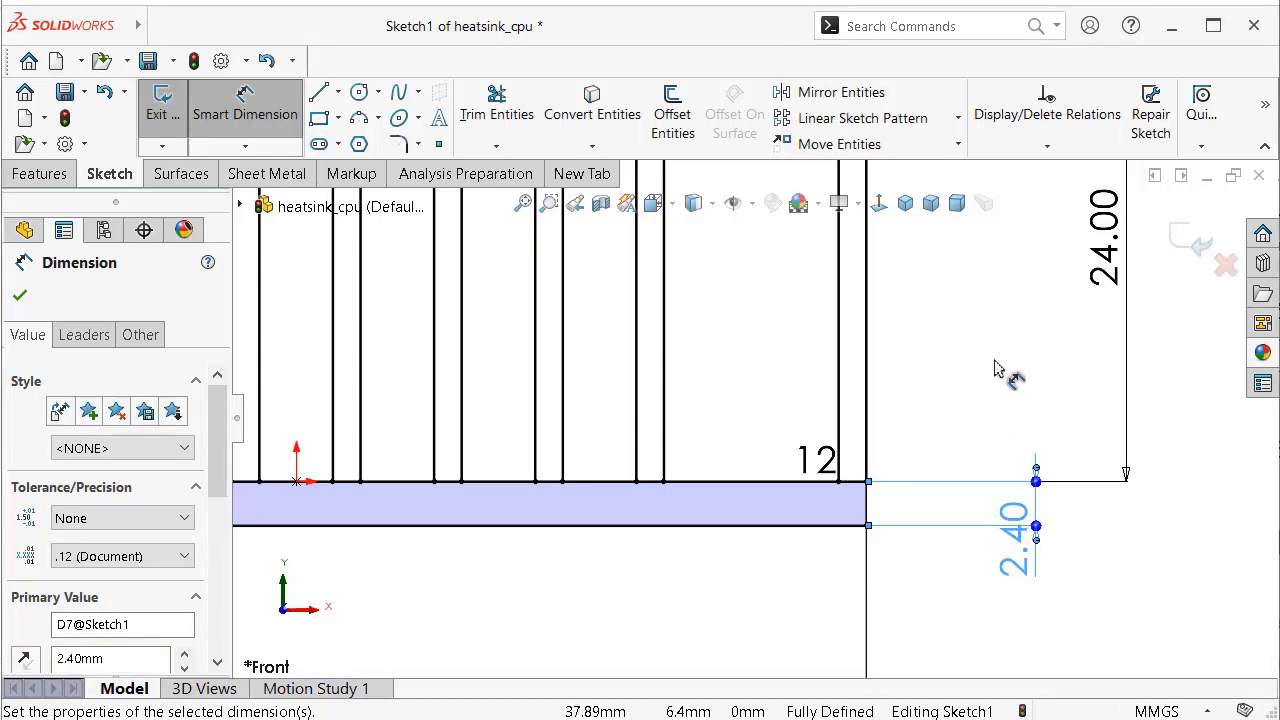
{"action": "left_click", "coordinate": [995, 368]}
{"action": "mouse_move", "coordinate": [994, 363]}
{"action": "middle_mouse_down"}
{"action": "mouse_move", "coordinate": [942, 440]}
{"action": "mouse_move", "coordinate": [900, 430]}
{"action": "middle_mouse_up"}
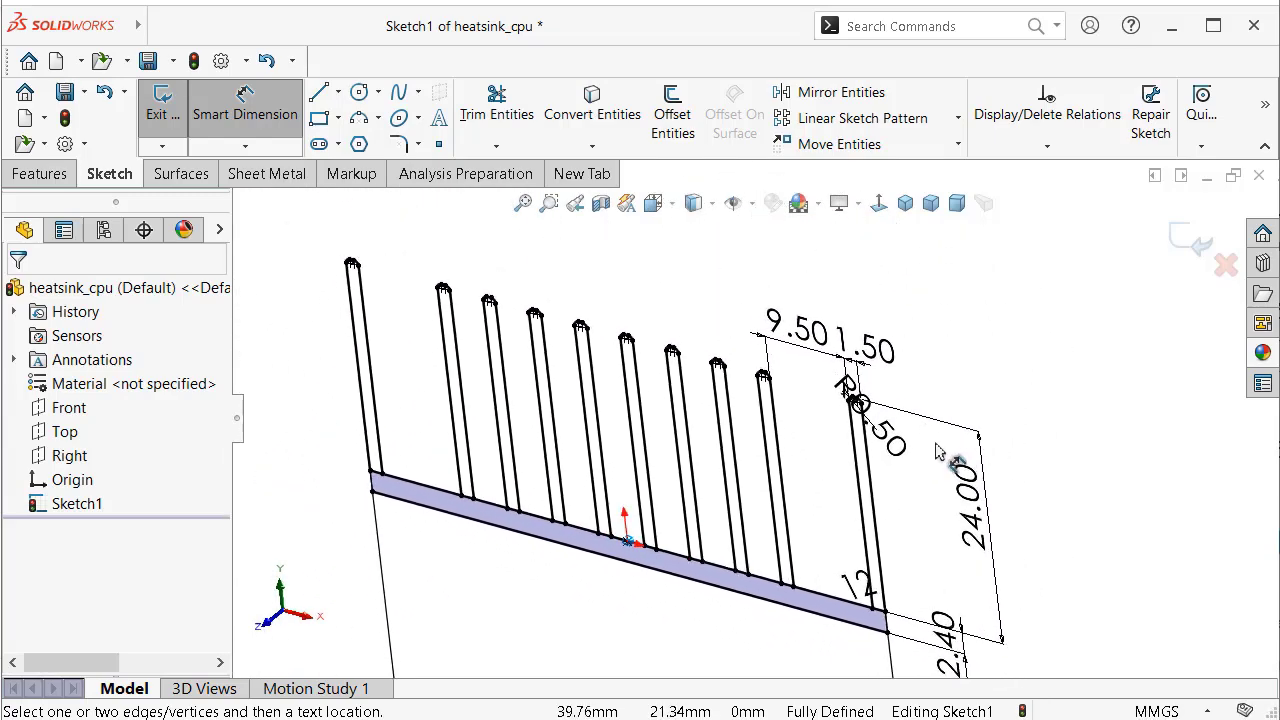
Start an Extruded Boss/Base at 62 mm depth, including the base strip region
{"action": "left_click", "coordinate": [56, 172]}
{"action": "left_click", "coordinate": [173, 128]}
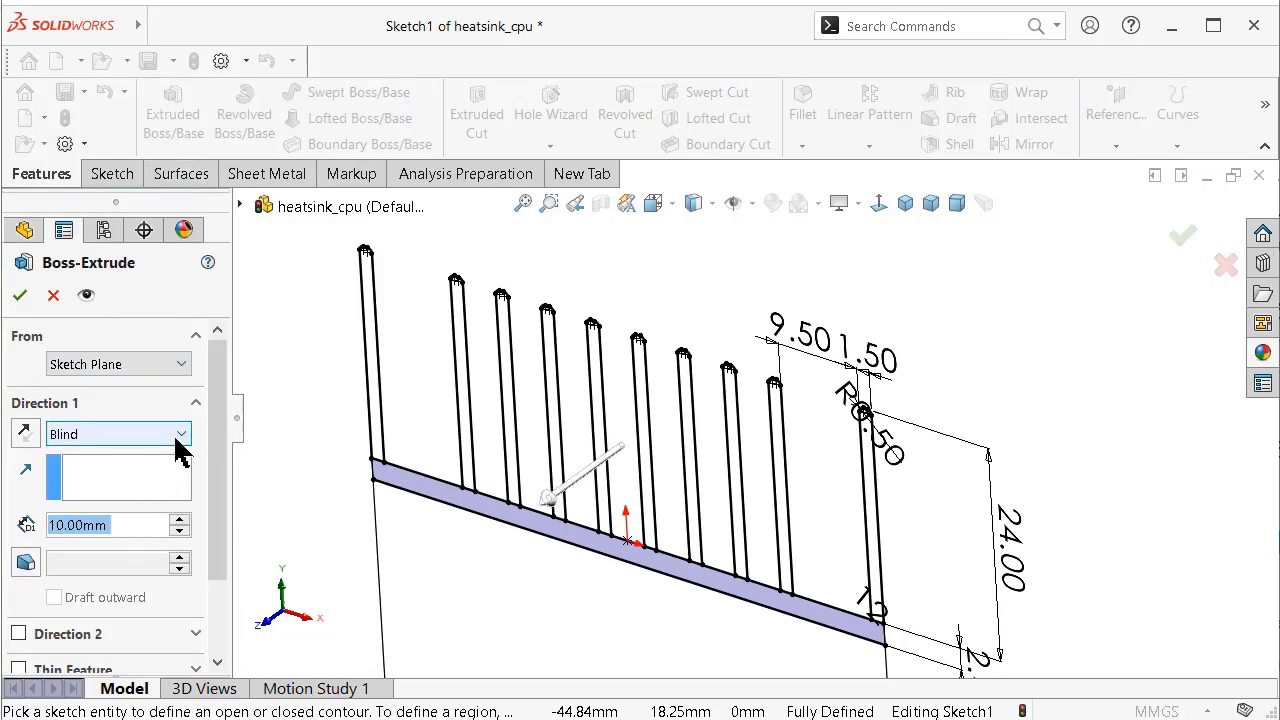
{"action": "type", "text": "62"}
{"action": "left_click", "coordinate": [213, 457]}
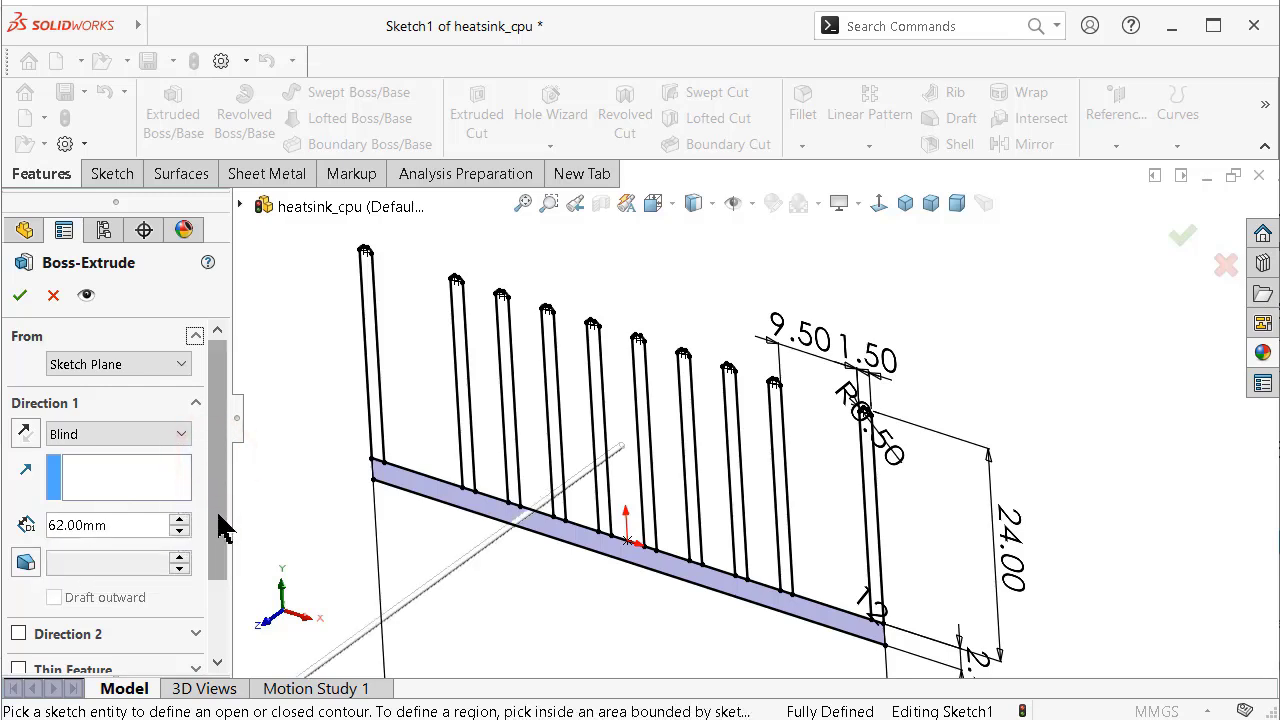
{"action": "left_click_drag", "start_coordinate": [211, 519], "coordinate": [214, 628]}
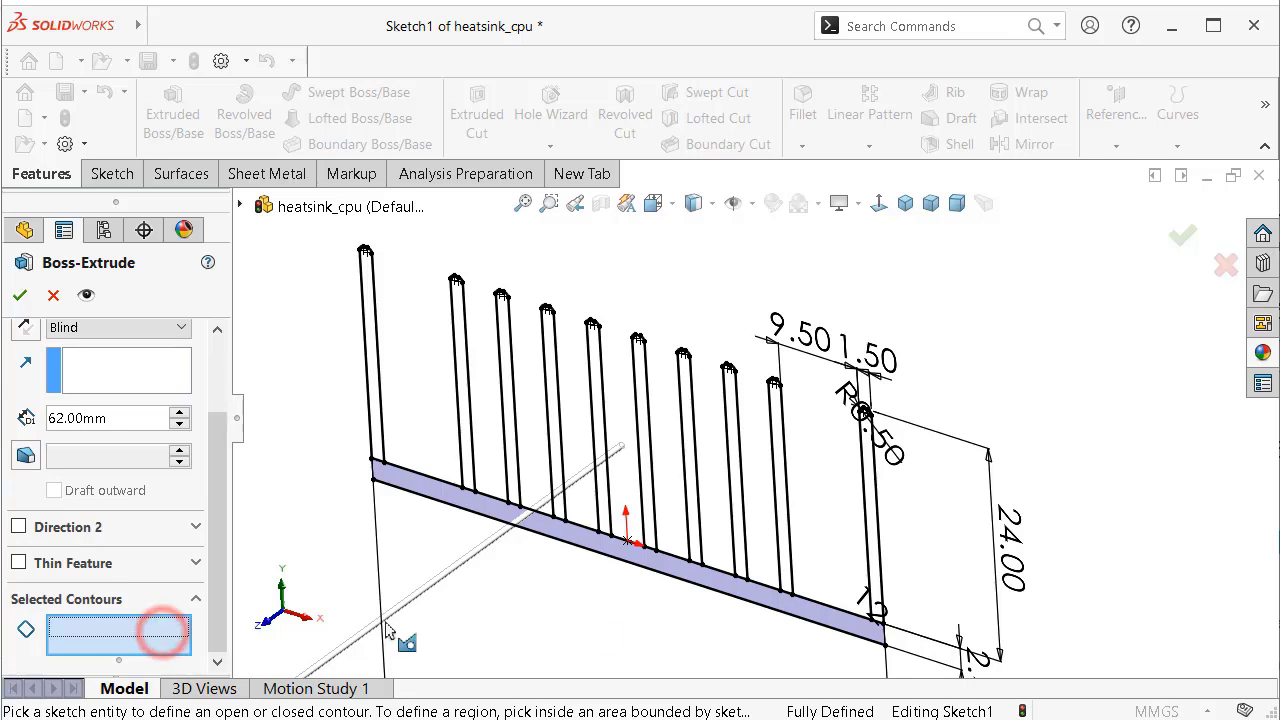
{"action": "left_click", "coordinate": [846, 616]}
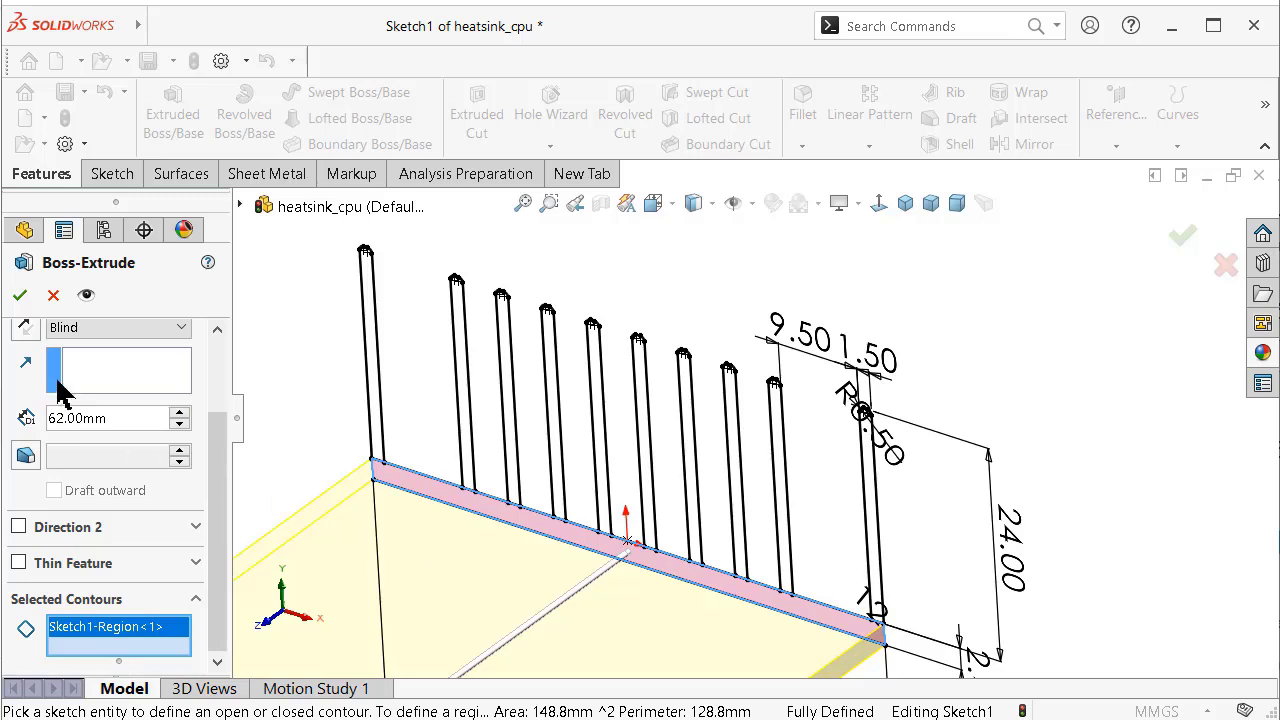
{"action": "left_click", "coordinate": [24, 332]}
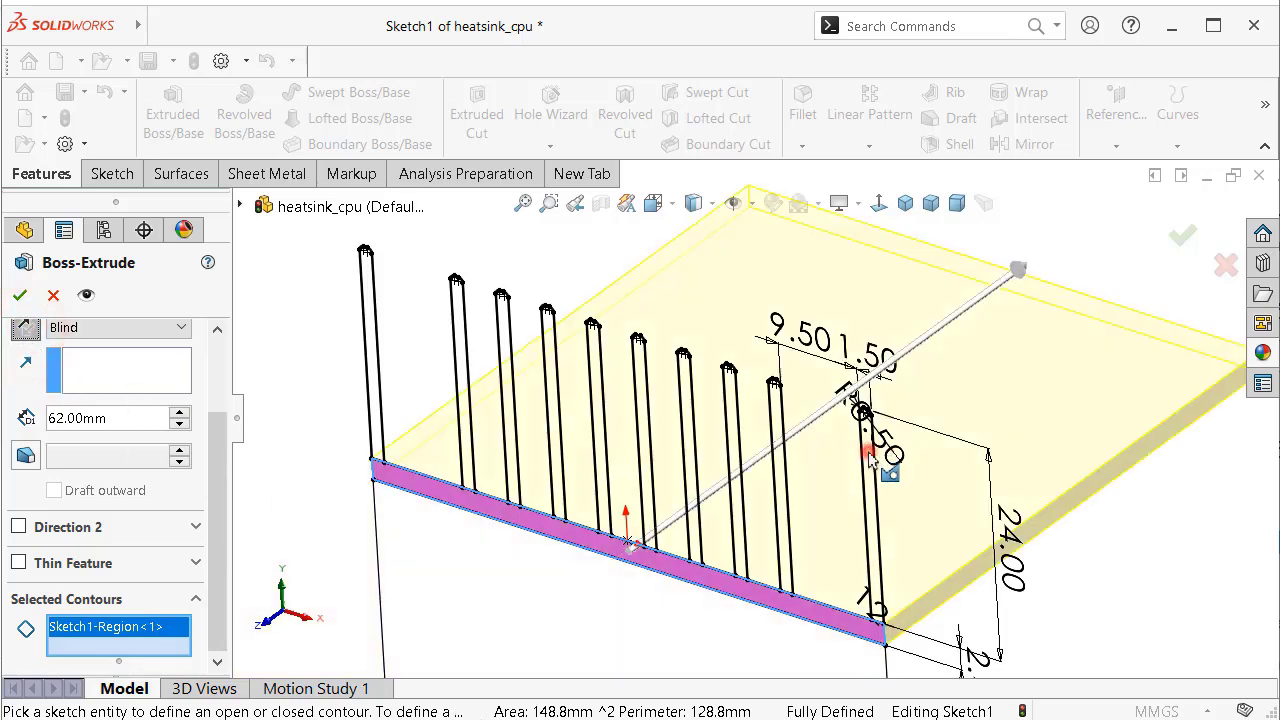
Add every fin region, set the end condition to Mid Plane, and confirm the extrusion
{"action": "left_click", "coordinate": [868, 454]}
{"action": "left_click", "coordinate": [782, 418]}
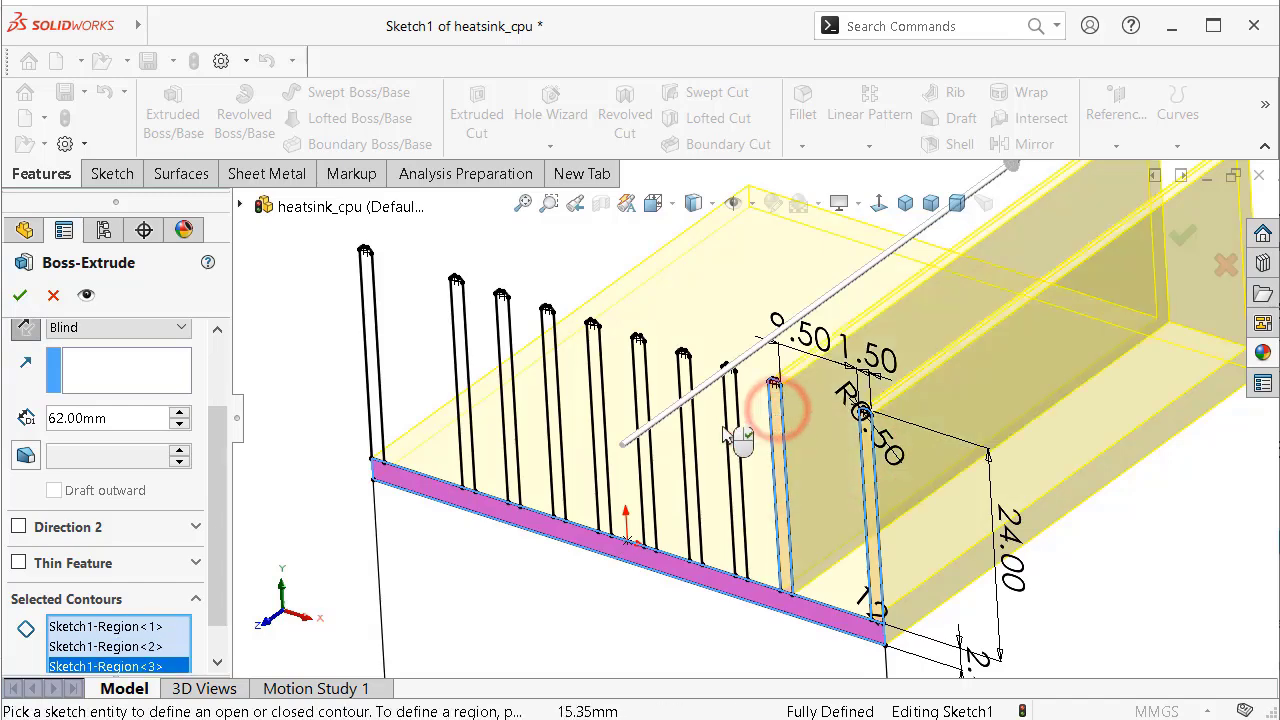
{"action": "scroll", "coordinate": [716, 448], "scroll_direction": "down", "scroll_amount": 2}
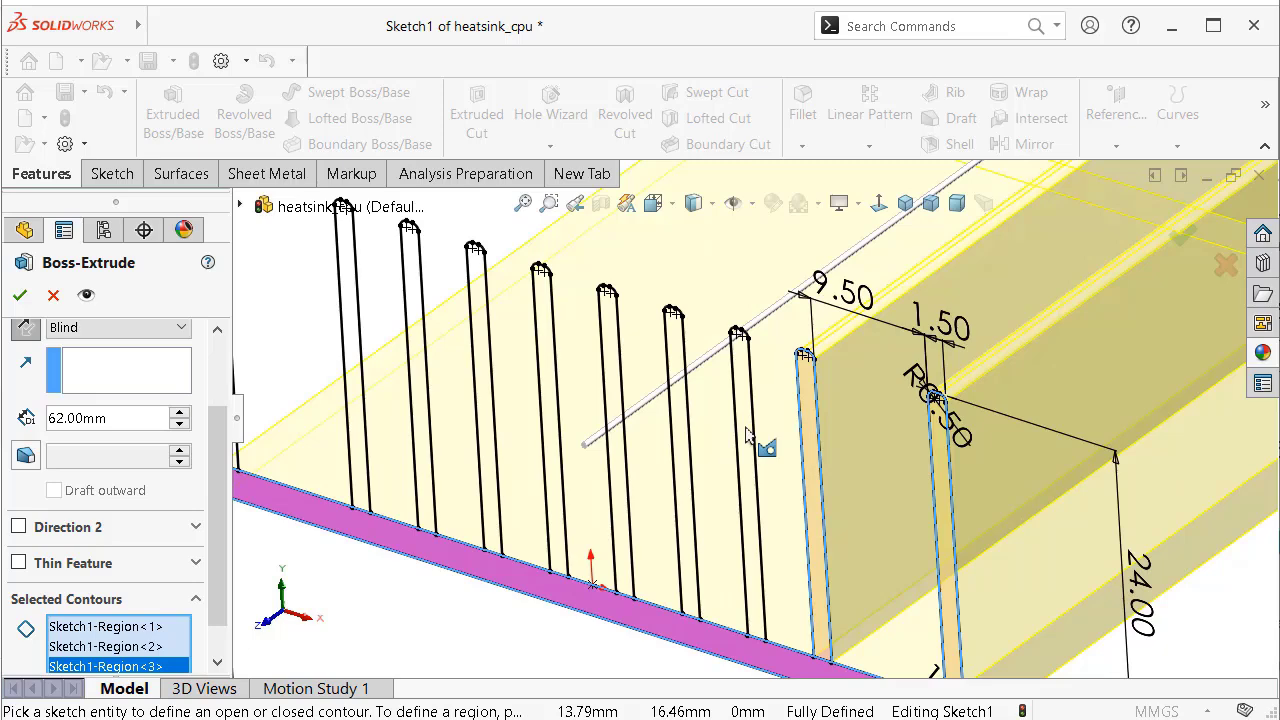
{"action": "left_click", "coordinate": [745, 432]}
{"action": "left_click", "coordinate": [680, 423]}
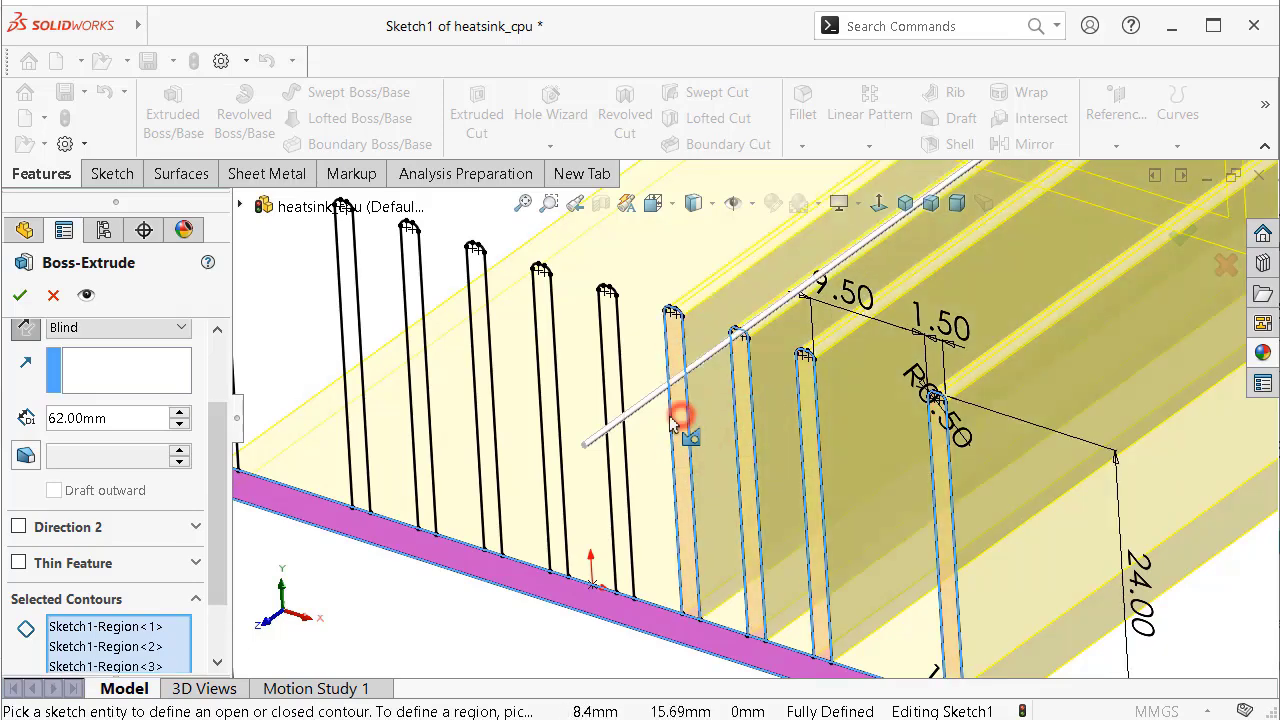
{"action": "left_click", "coordinate": [613, 350]}
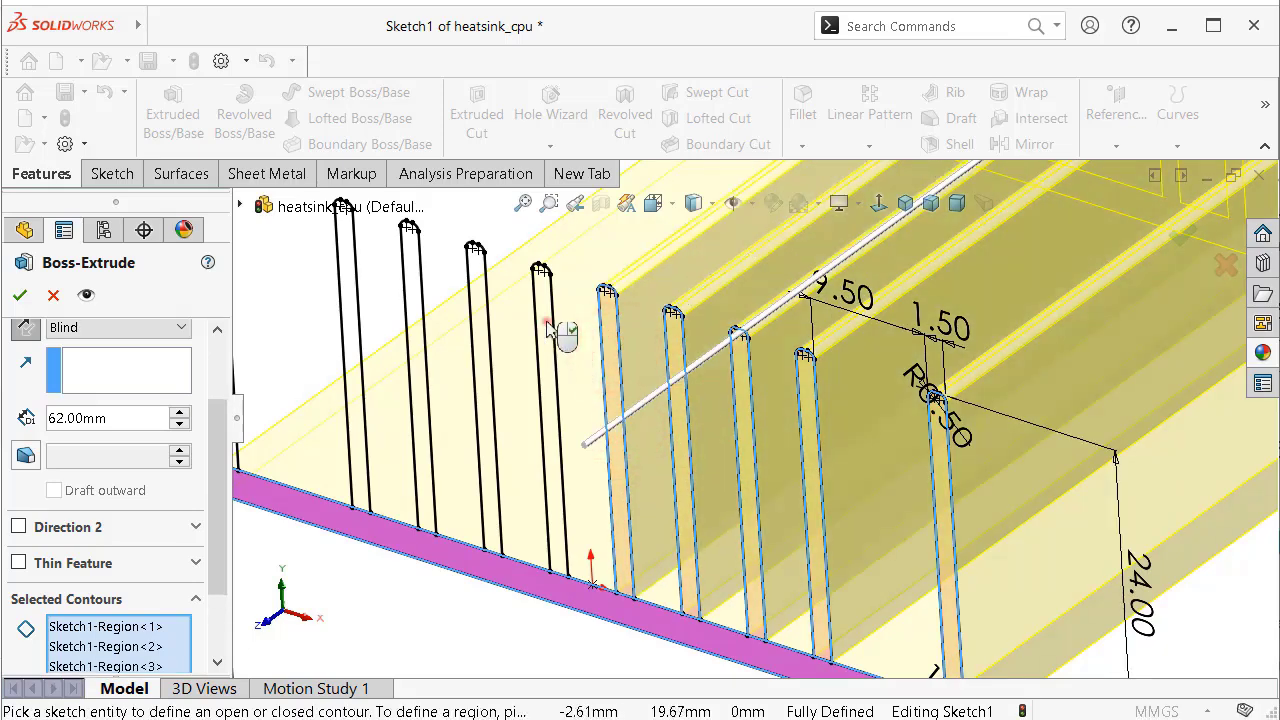
{"action": "left_click", "coordinate": [546, 324]}
{"action": "left_click", "coordinate": [482, 308]}
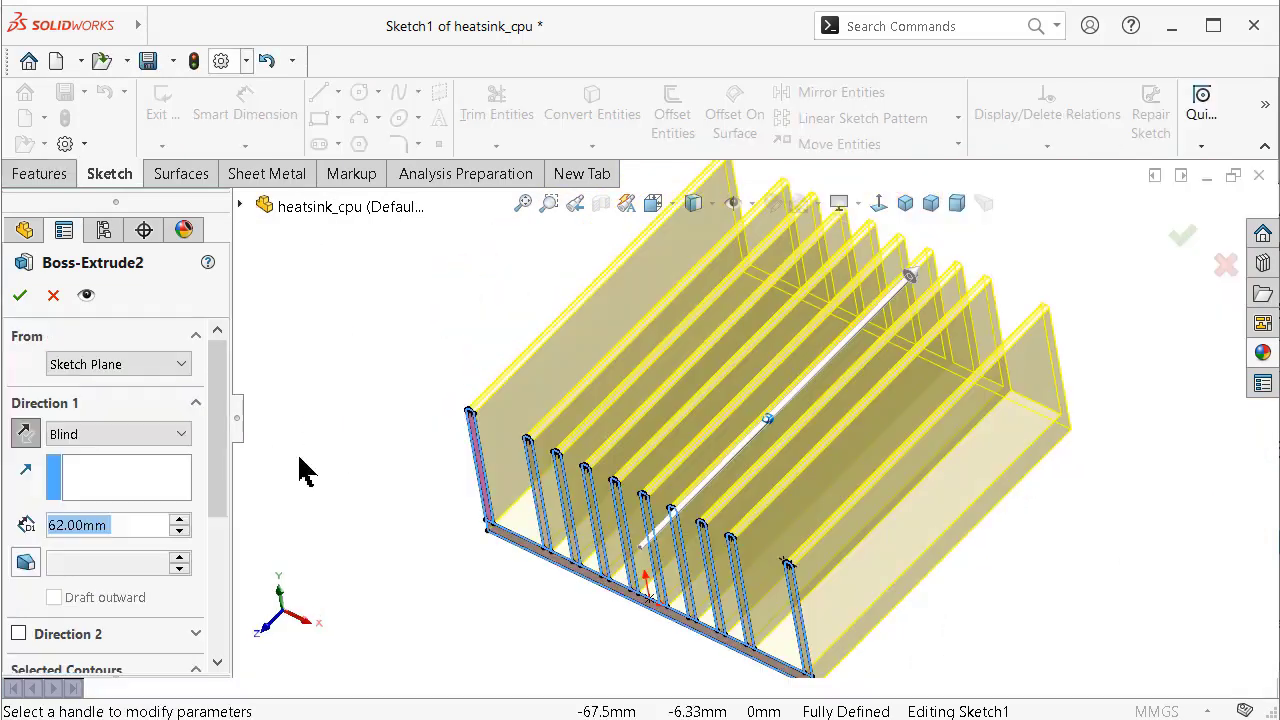
{"action": "left_click", "coordinate": [152, 438]}
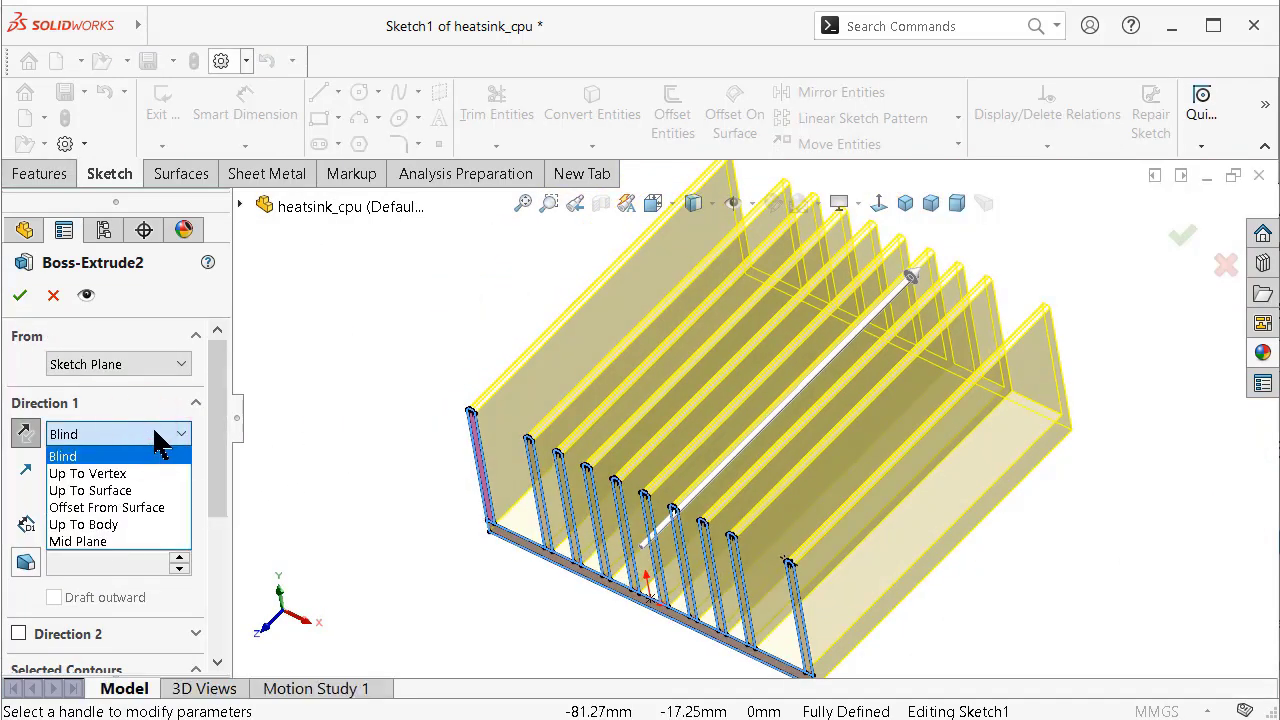
{"action": "left_click", "coordinate": [110, 541]}
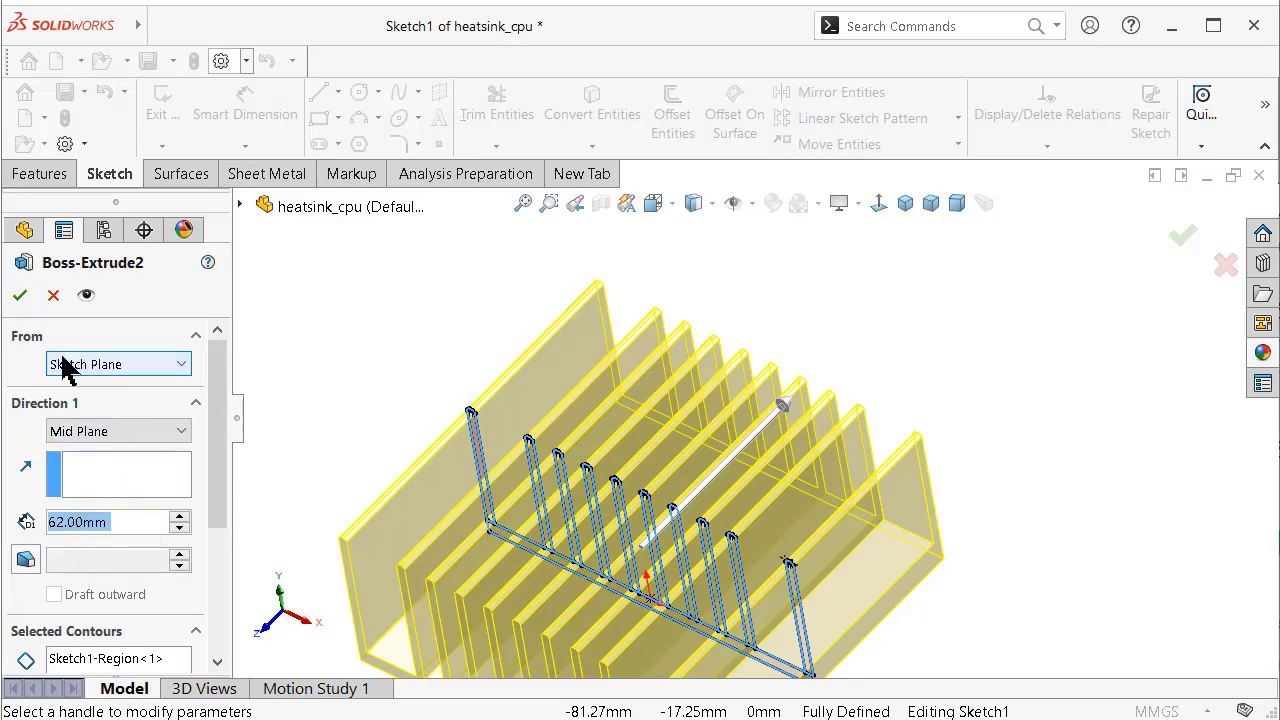
{"action": "left_click", "coordinate": [21, 296]}
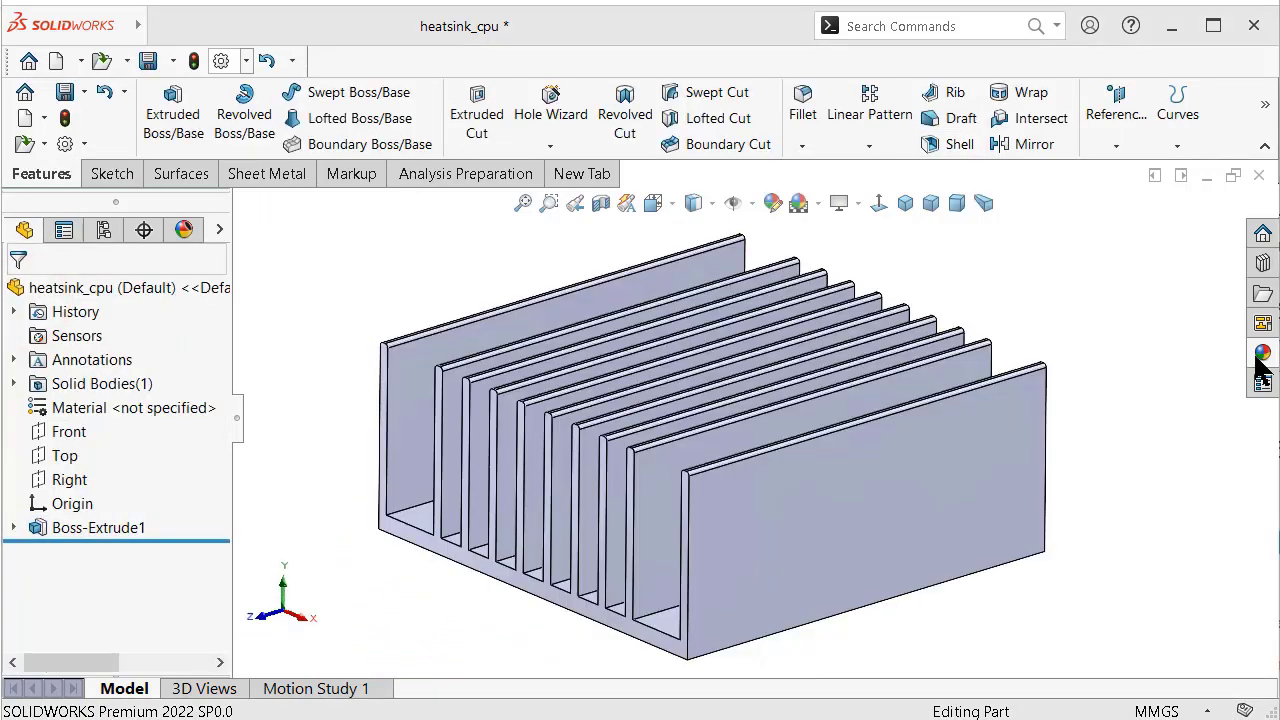
Apply the brushed aluminum appearance to the heatsink and orbit to view it from above
{"action": "left_click", "coordinate": [1260, 355]}
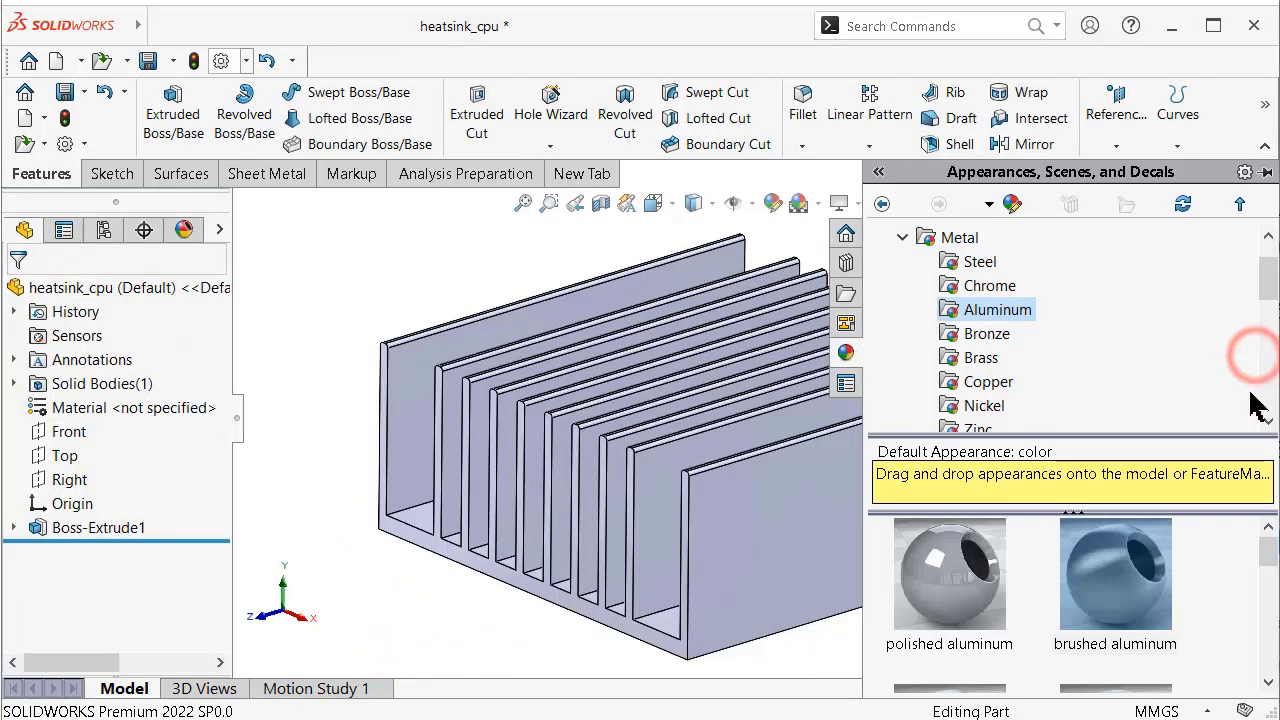
{"action": "double_click", "coordinate": [1133, 588]}
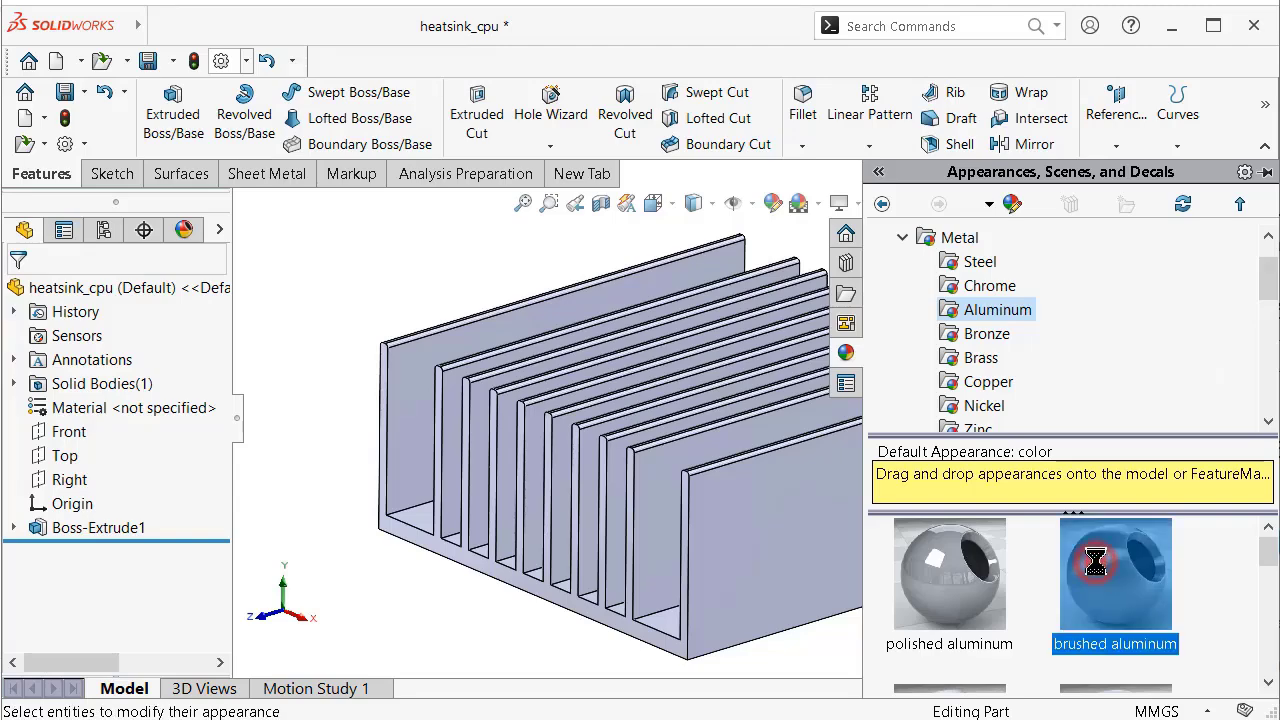
{"action": "left_click", "coordinate": [406, 250]}
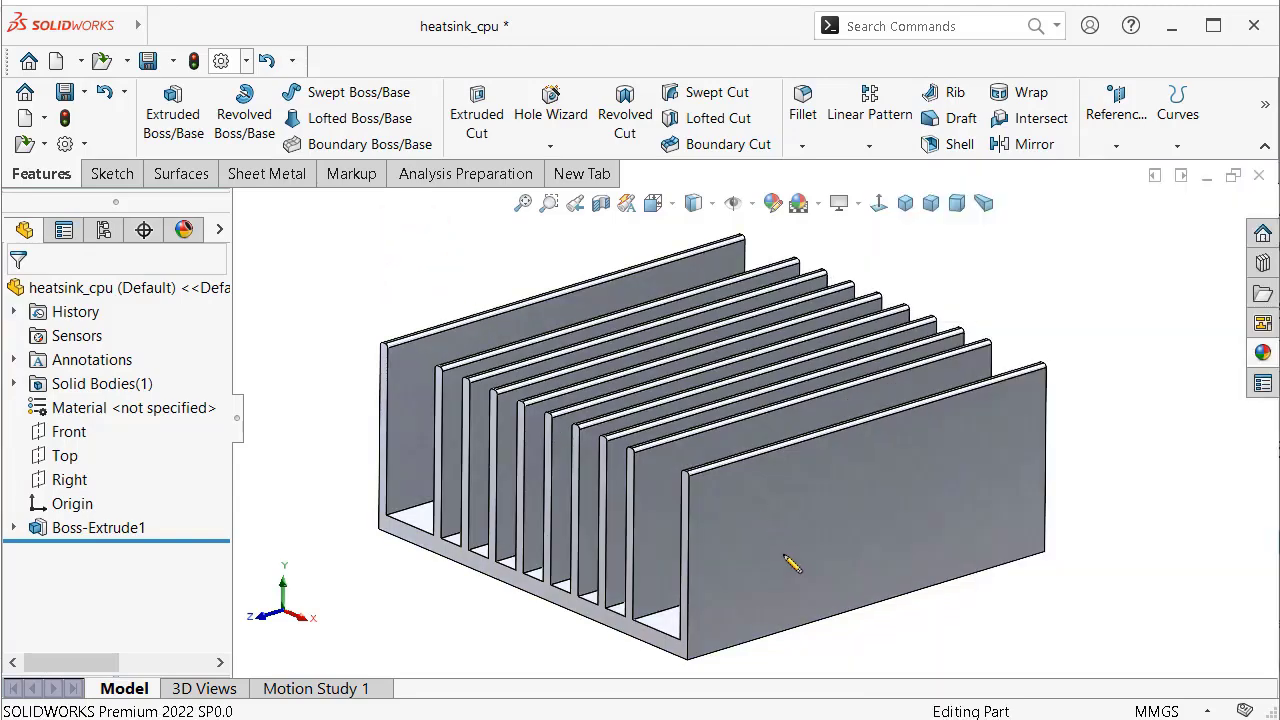
{"action": "middle_click_drag", "start_coordinate": [790, 565], "coordinate": [800, 676]}
{"action": "left_click", "coordinate": [790, 620]}
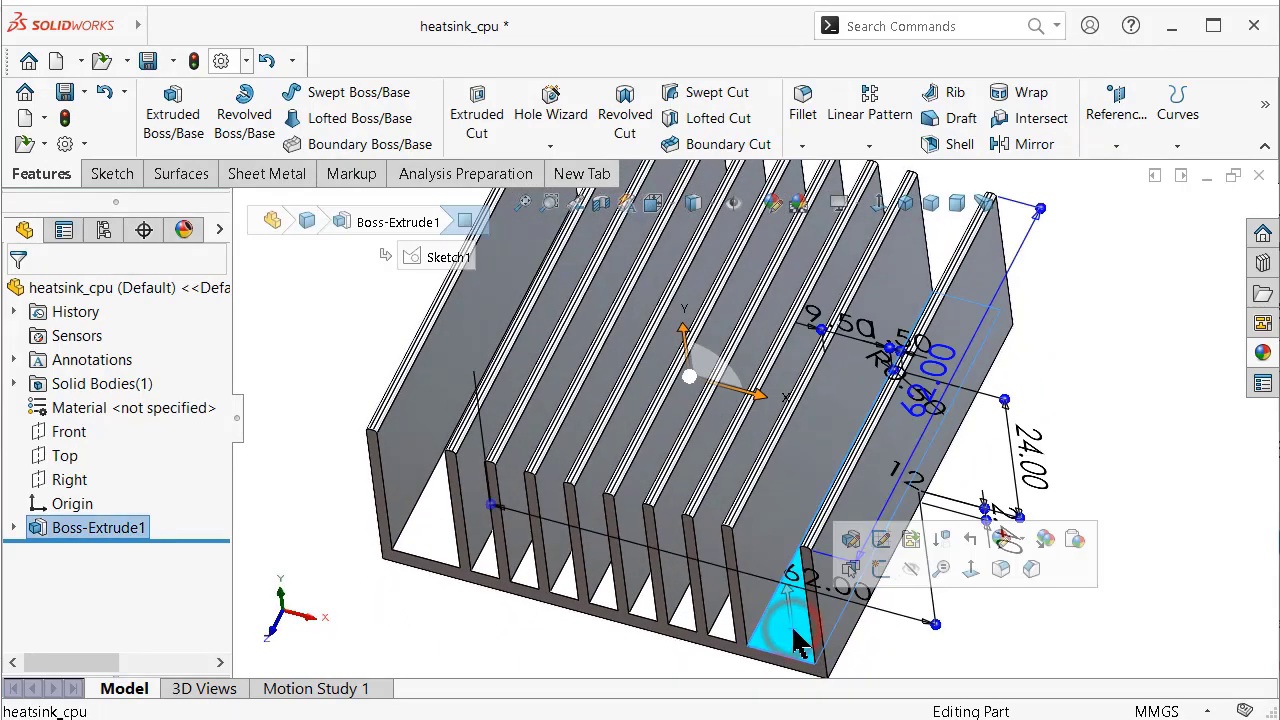
Start a sketch on the heatsink's end face and draw a construction centre rectangle at the origin
{"action": "left_click", "coordinate": [879, 570]}
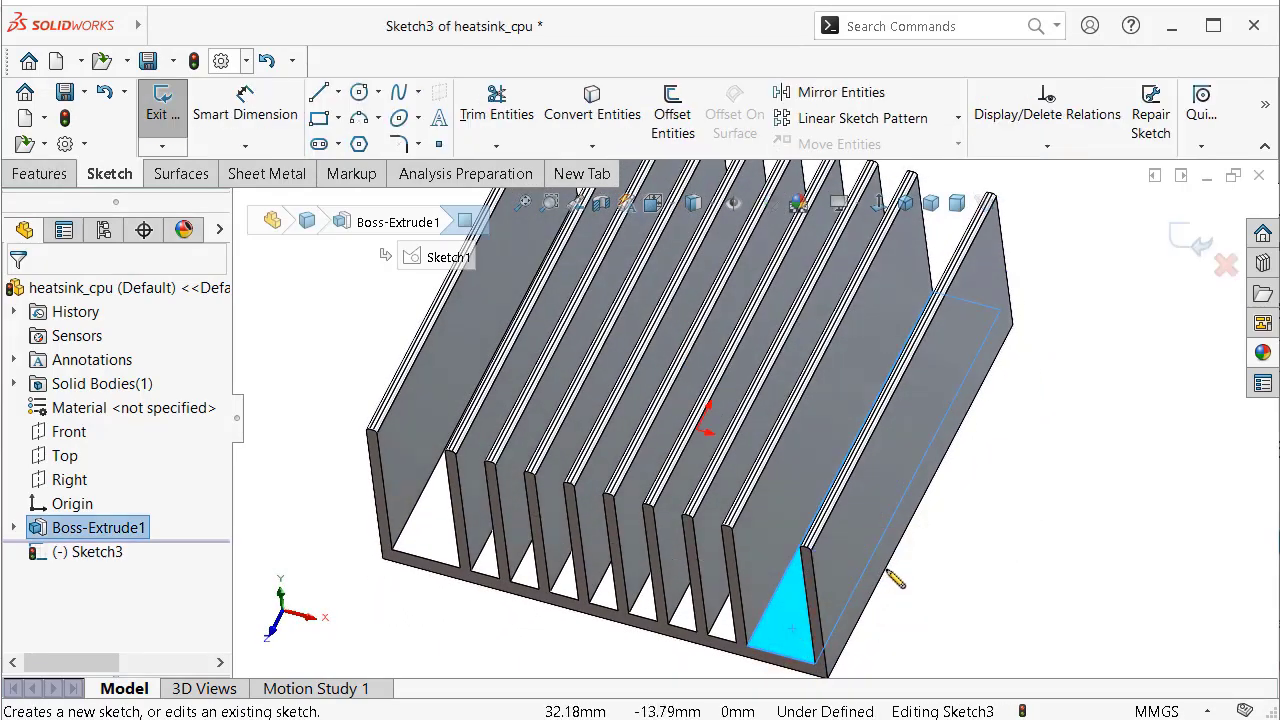
{"action": "left_click", "coordinate": [888, 198]}
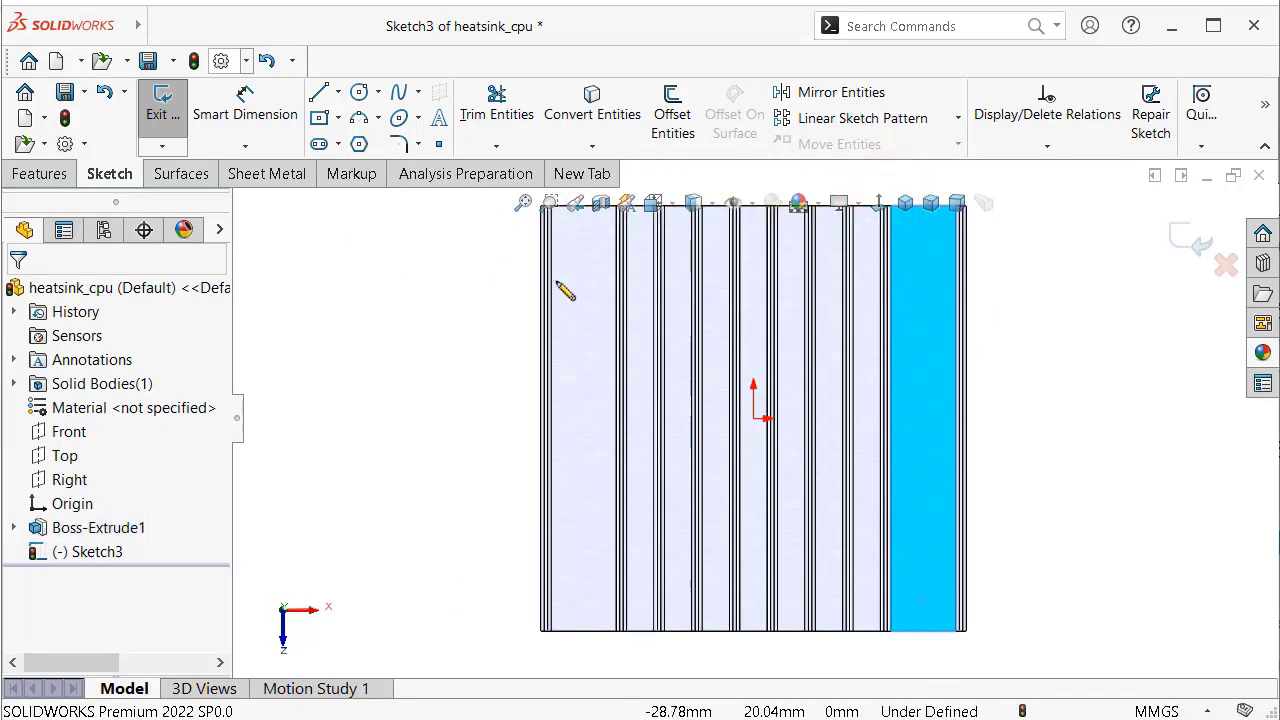
{"action": "key", "text": "s"}
{"action": "left_click", "coordinate": [587, 349]}
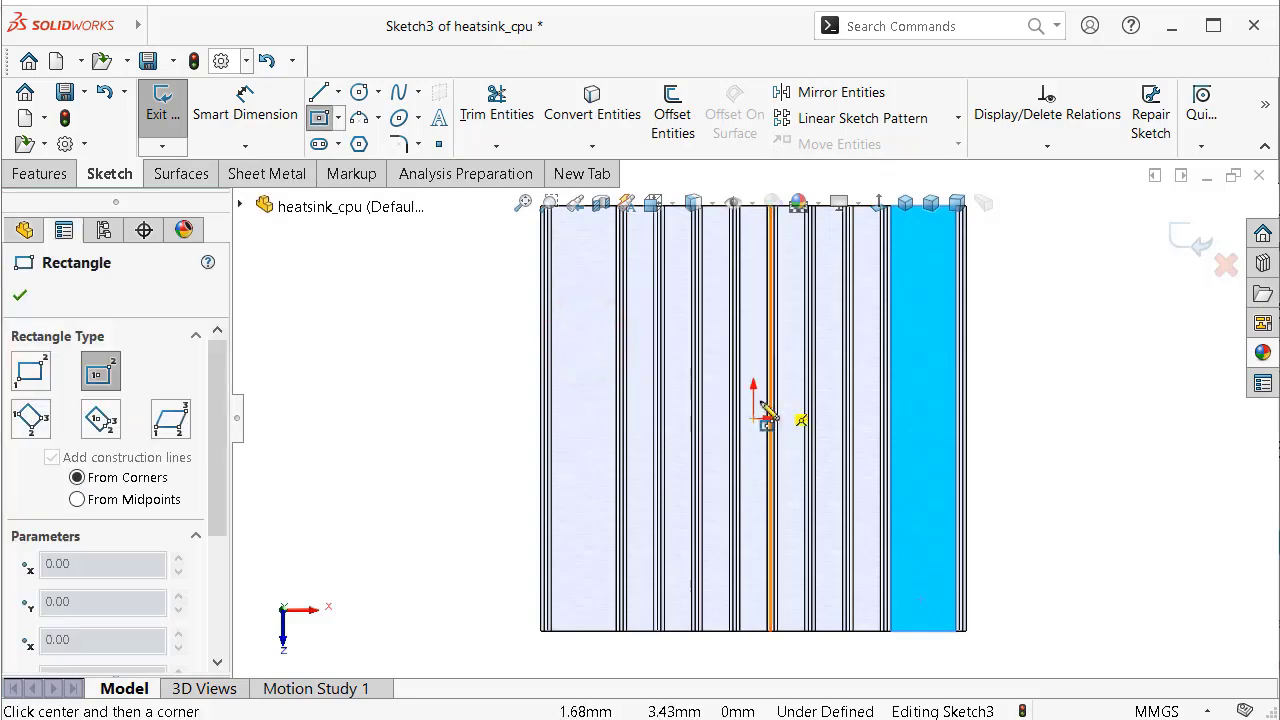
{"action": "left_click", "coordinate": [753, 418]}
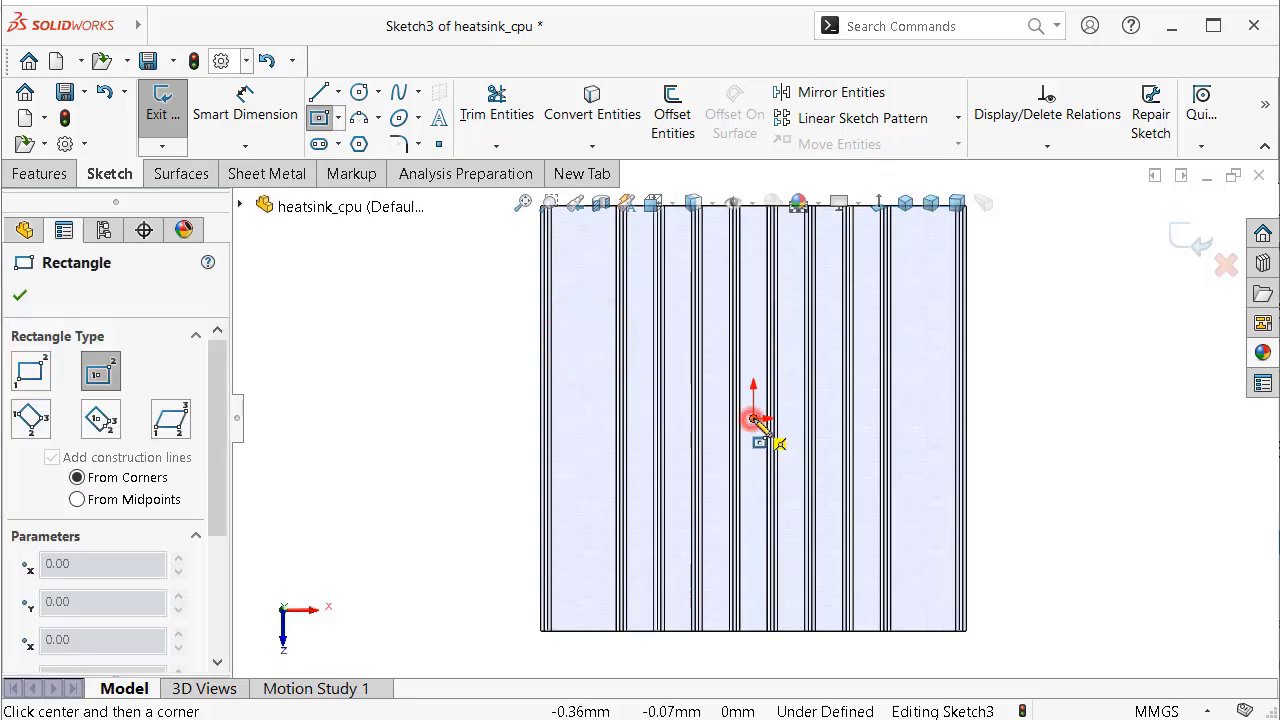
{"action": "left_click", "coordinate": [577, 247]}
{"action": "left_click_drag", "start_coordinate": [222, 408], "coordinate": [222, 537]}
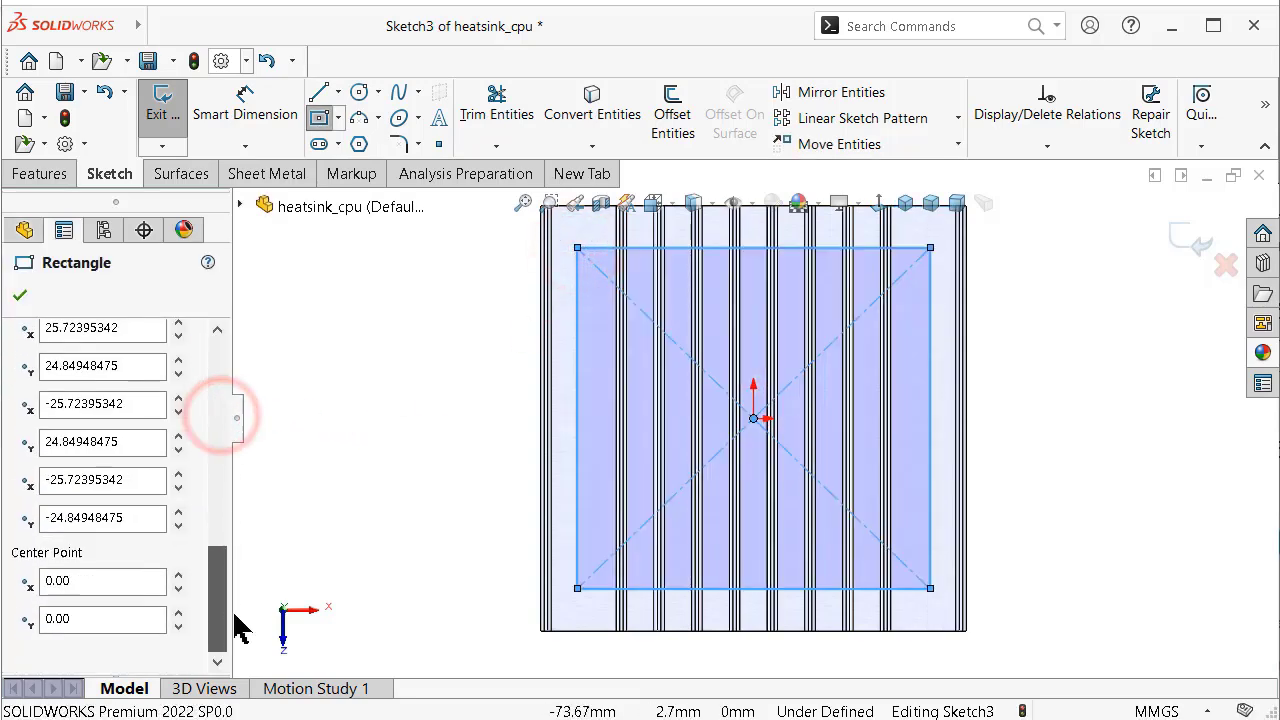
{"action": "left_click", "coordinate": [52, 491]}
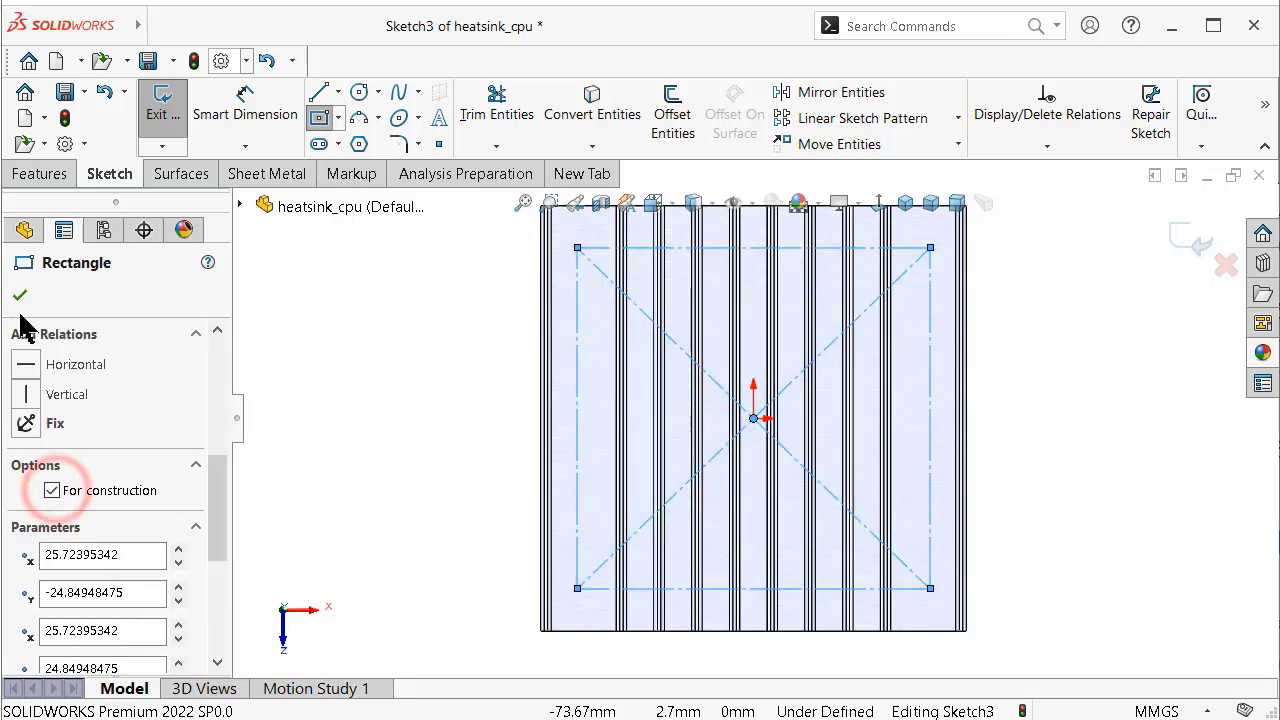
{"action": "left_click", "coordinate": [20, 295]}
Dimension the rectangle 49.50 mm wide by 52 mm tall, then exit Sketch3
{"action": "right_click_drag", "start_coordinate": [1063, 515], "coordinate": [1057, 391]}
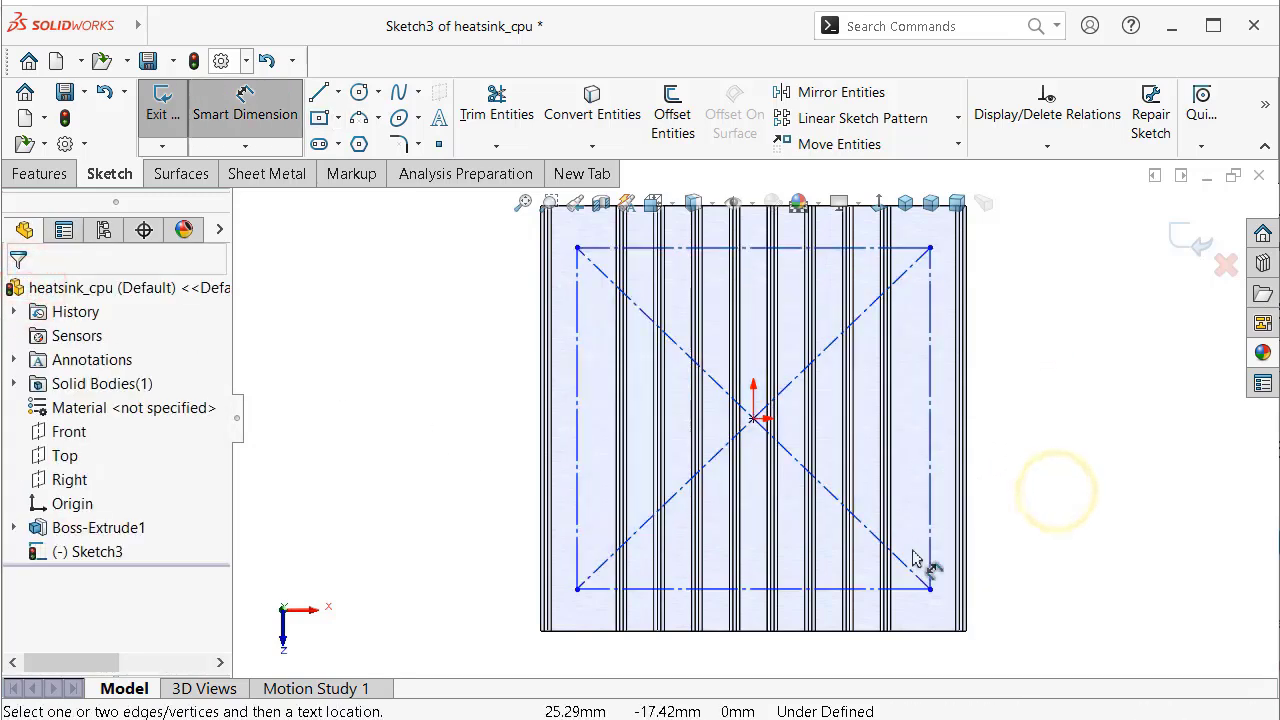
{"action": "key", "text": "f"}
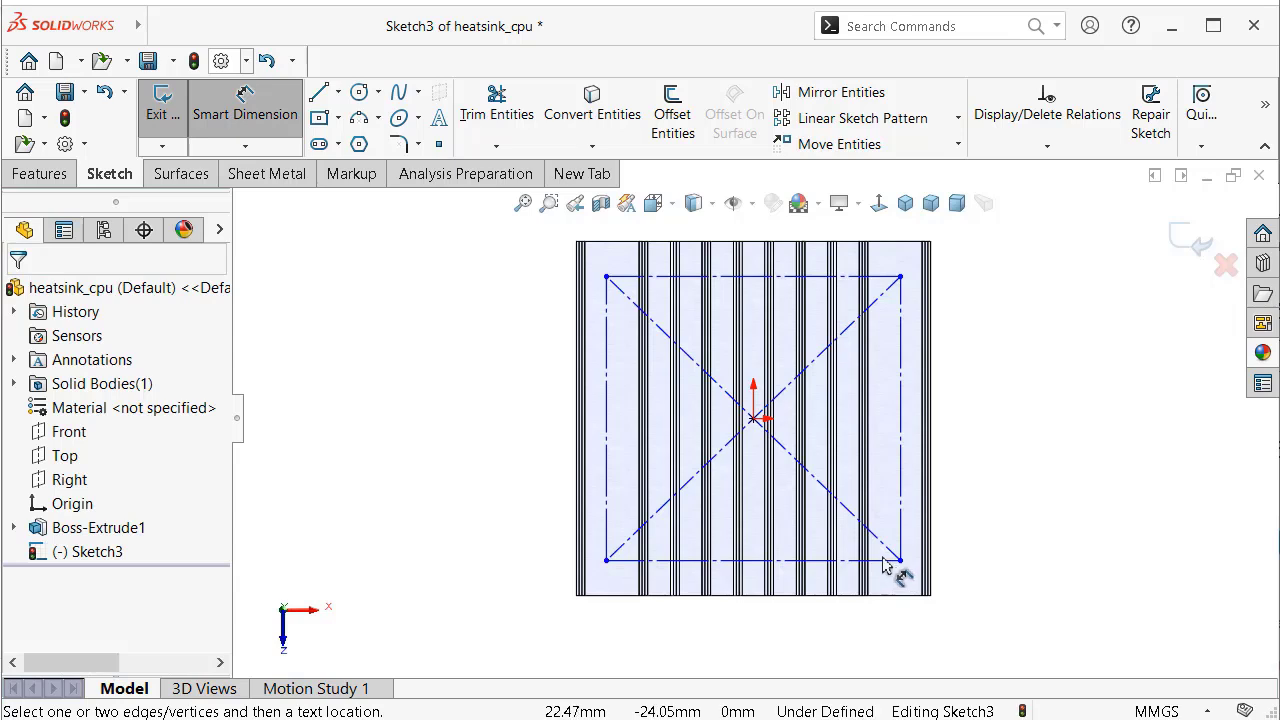
{"action": "left_click", "coordinate": [884, 561]}
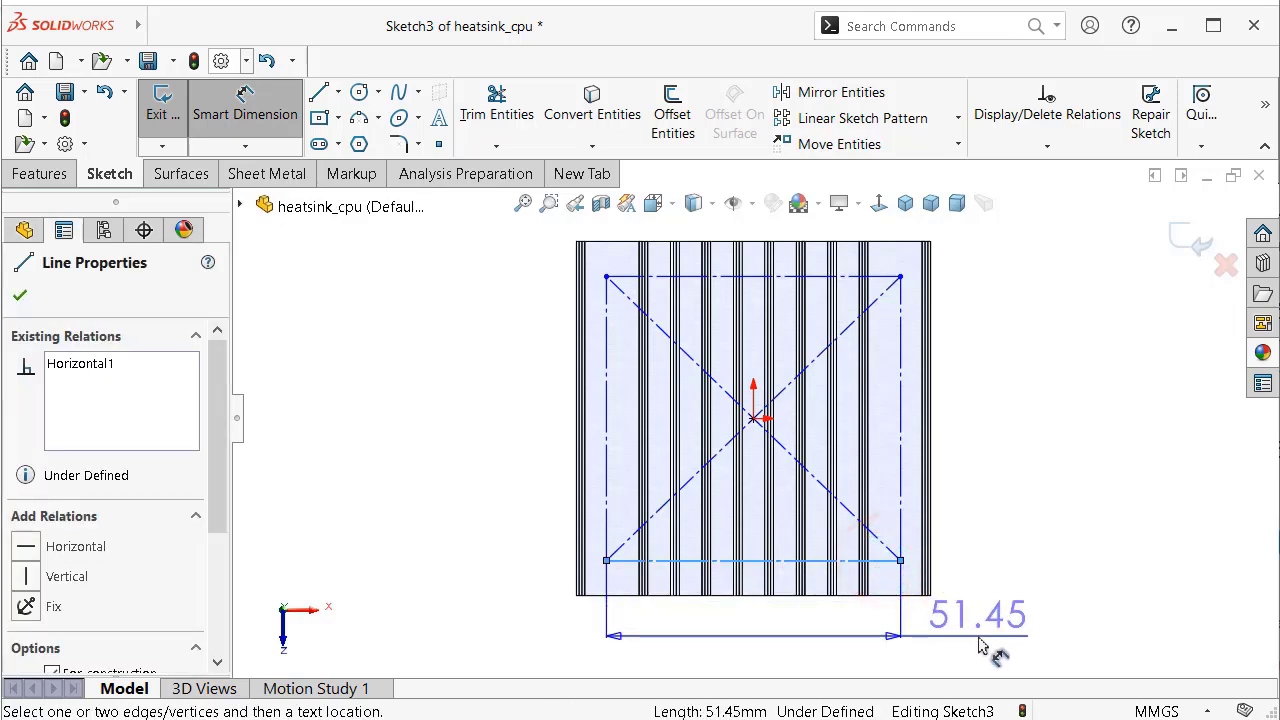
{"action": "left_click", "coordinate": [981, 645]}
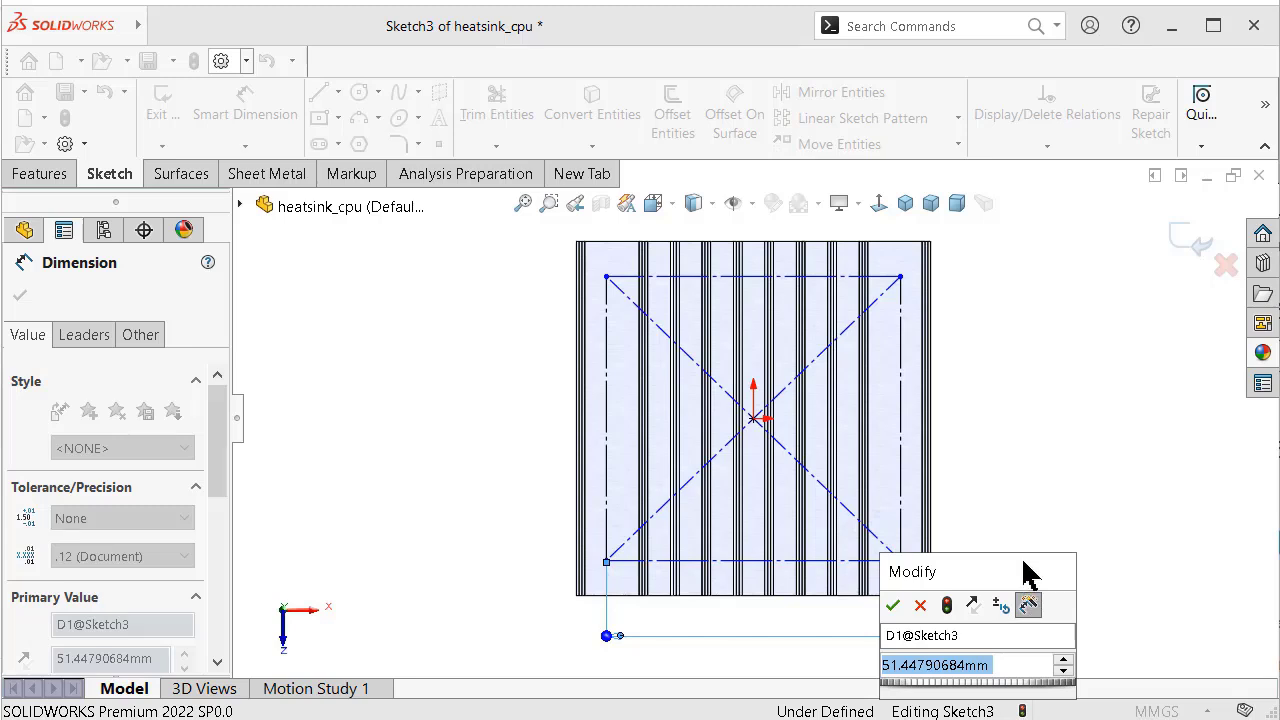
{"action": "type", "text": "49.5"}
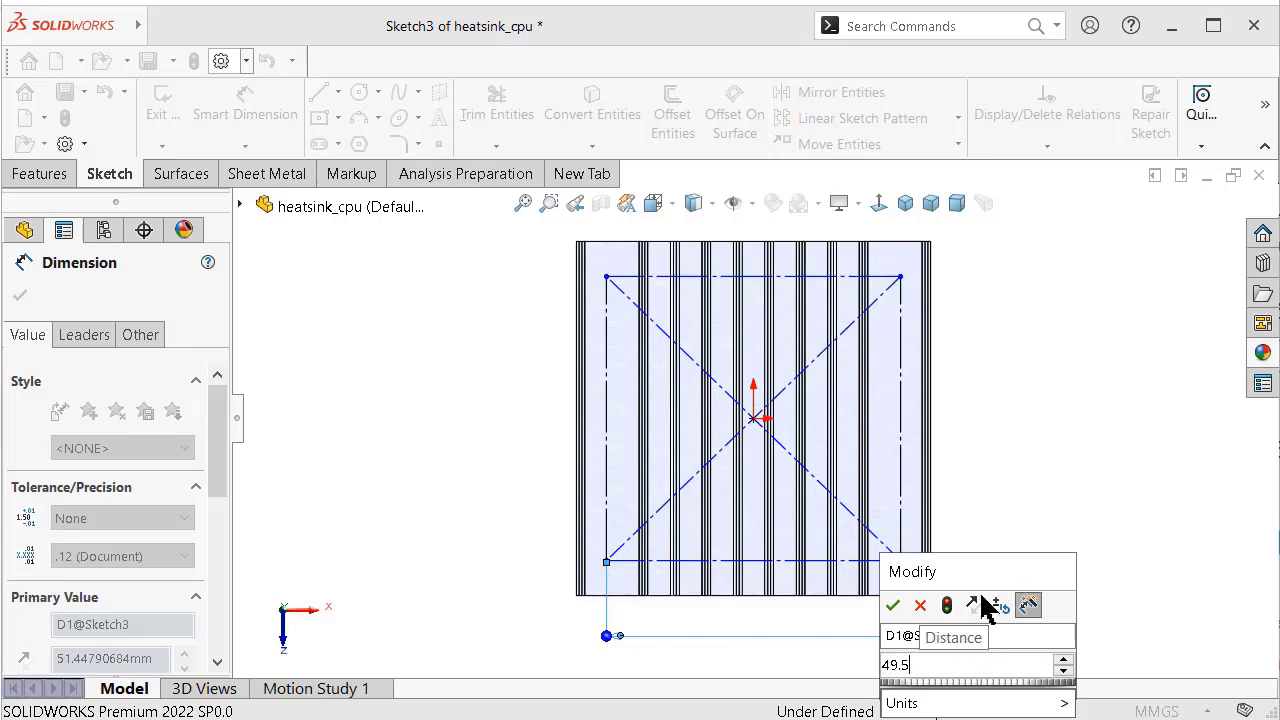
{"action": "left_click", "coordinate": [898, 606]}
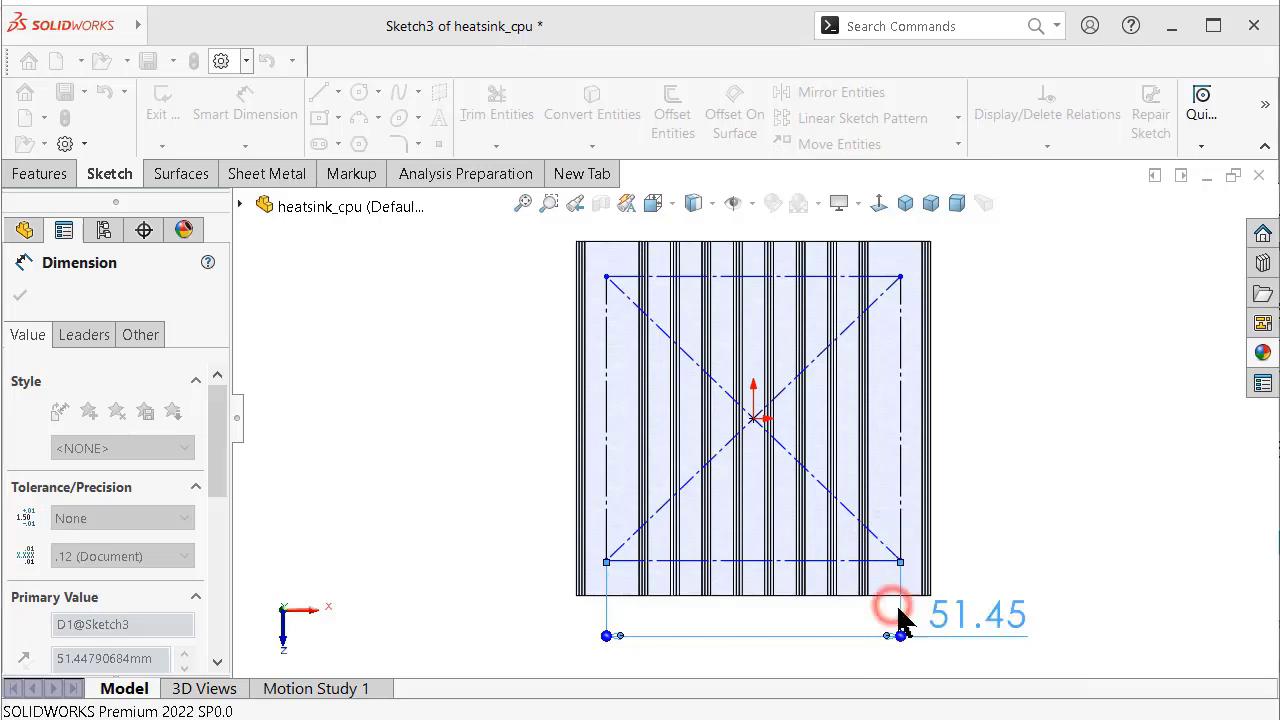
{"action": "left_click", "coordinate": [893, 473]}
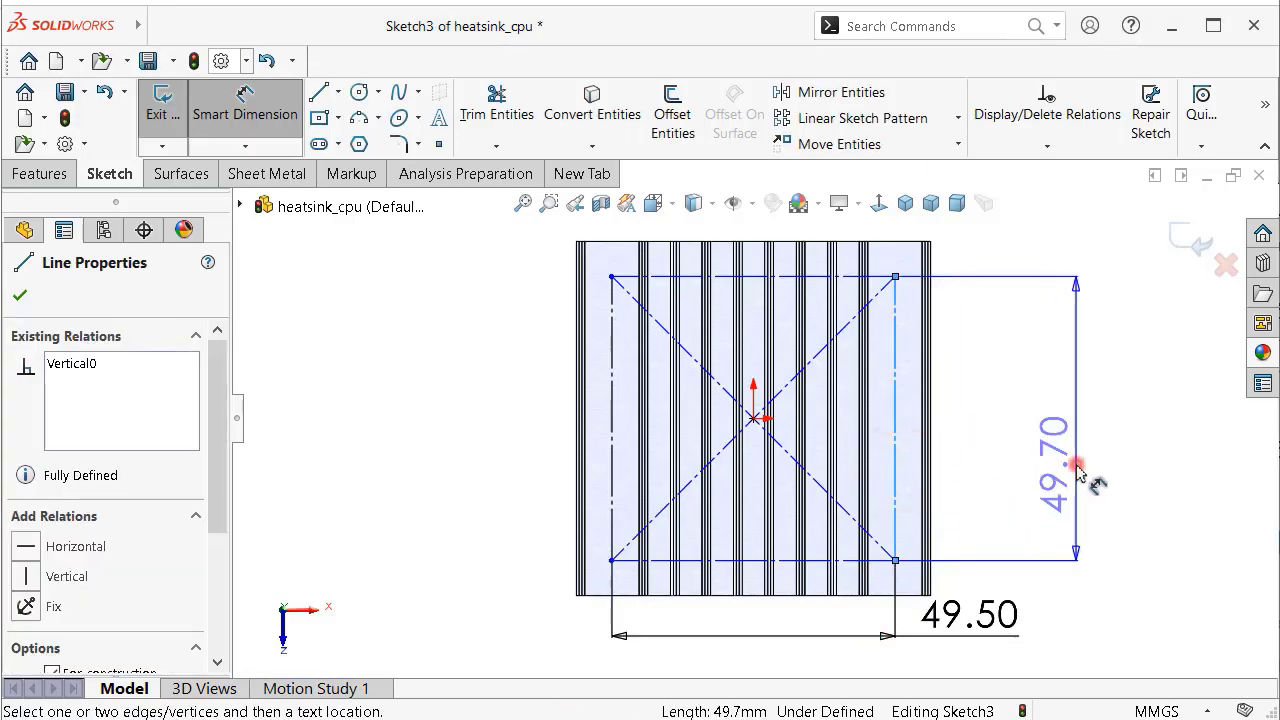
{"action": "left_click", "coordinate": [1078, 473]}
{"action": "type", "text": "52"}
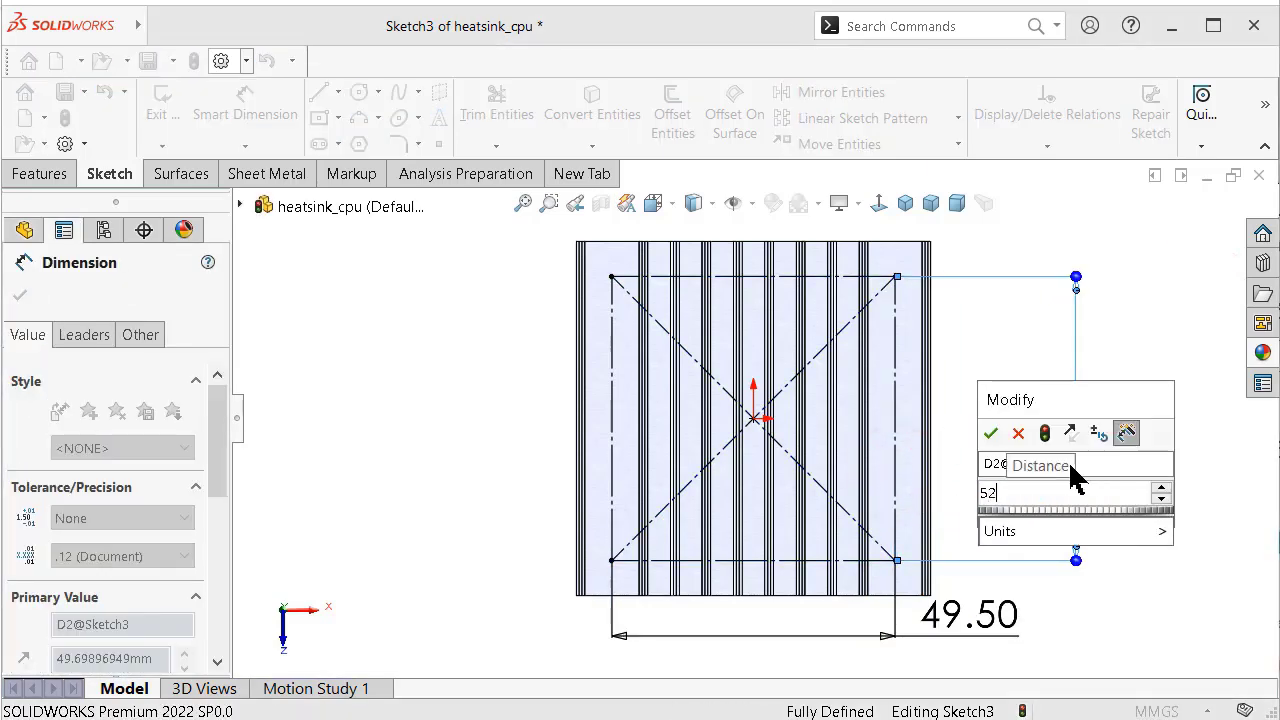
{"action": "left_click", "coordinate": [991, 434]}
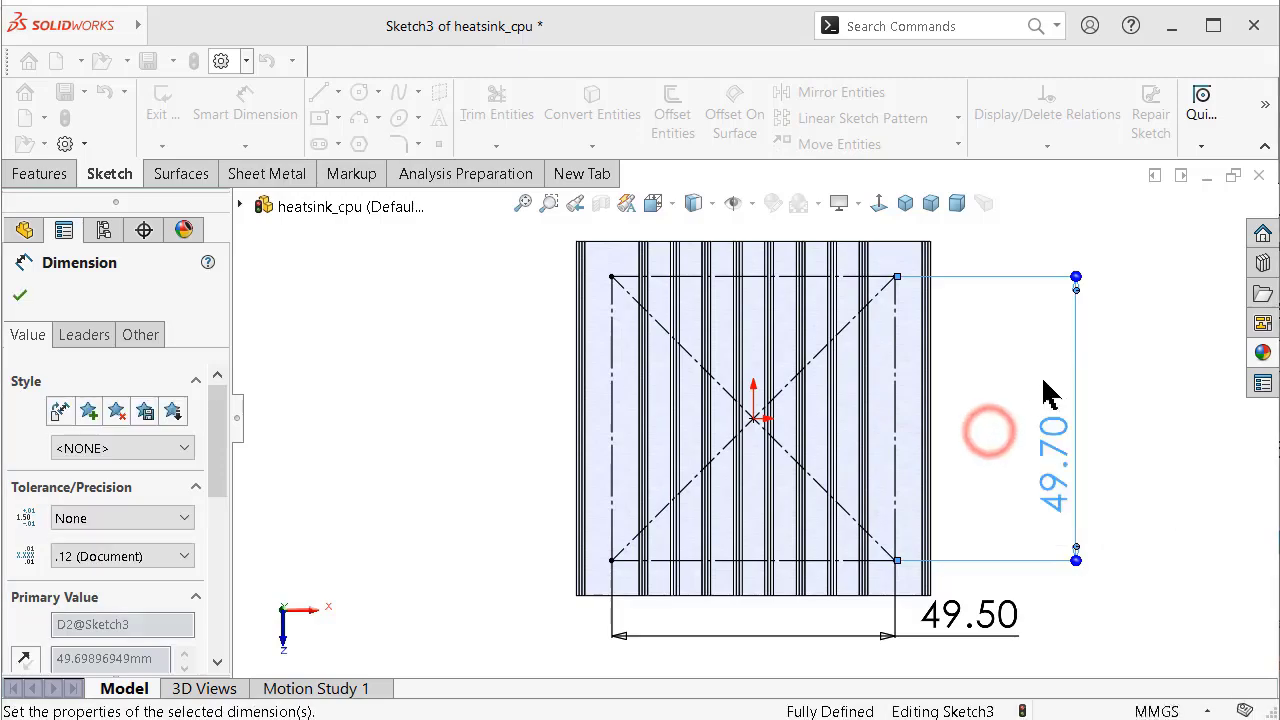
{"action": "left_click", "coordinate": [1168, 250]}
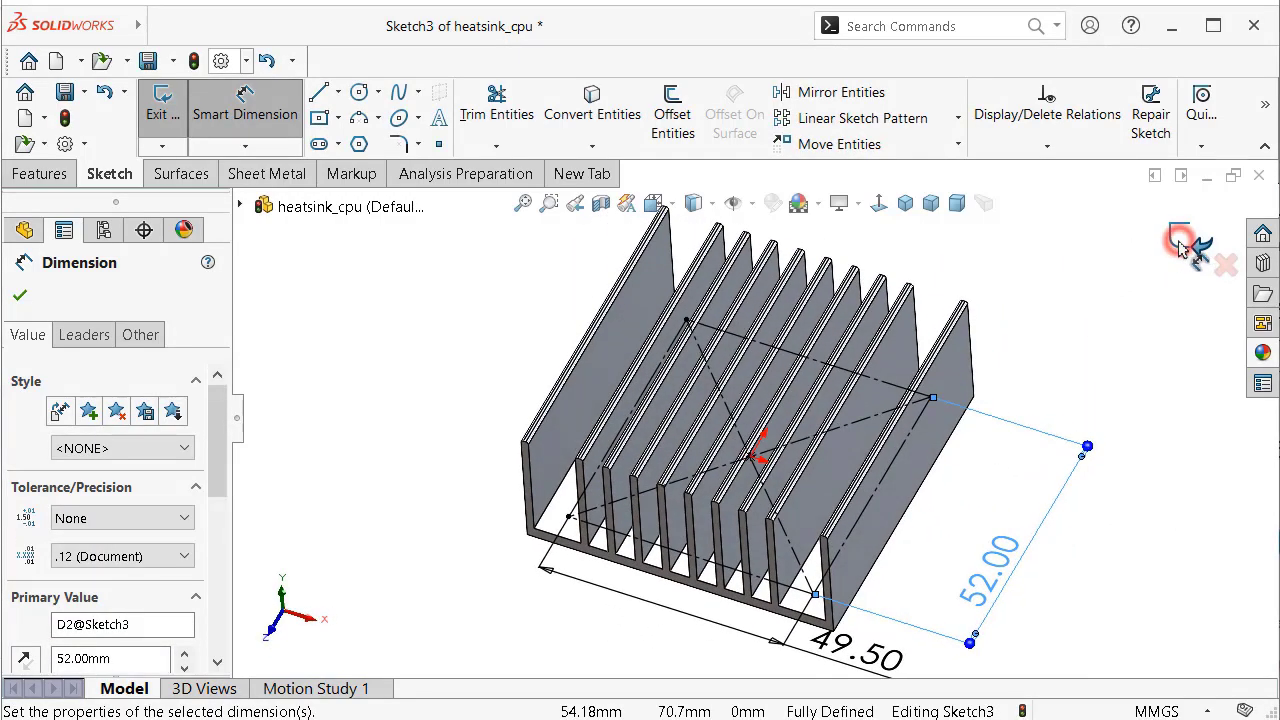
{"action": "left_click", "coordinate": [1068, 283]}
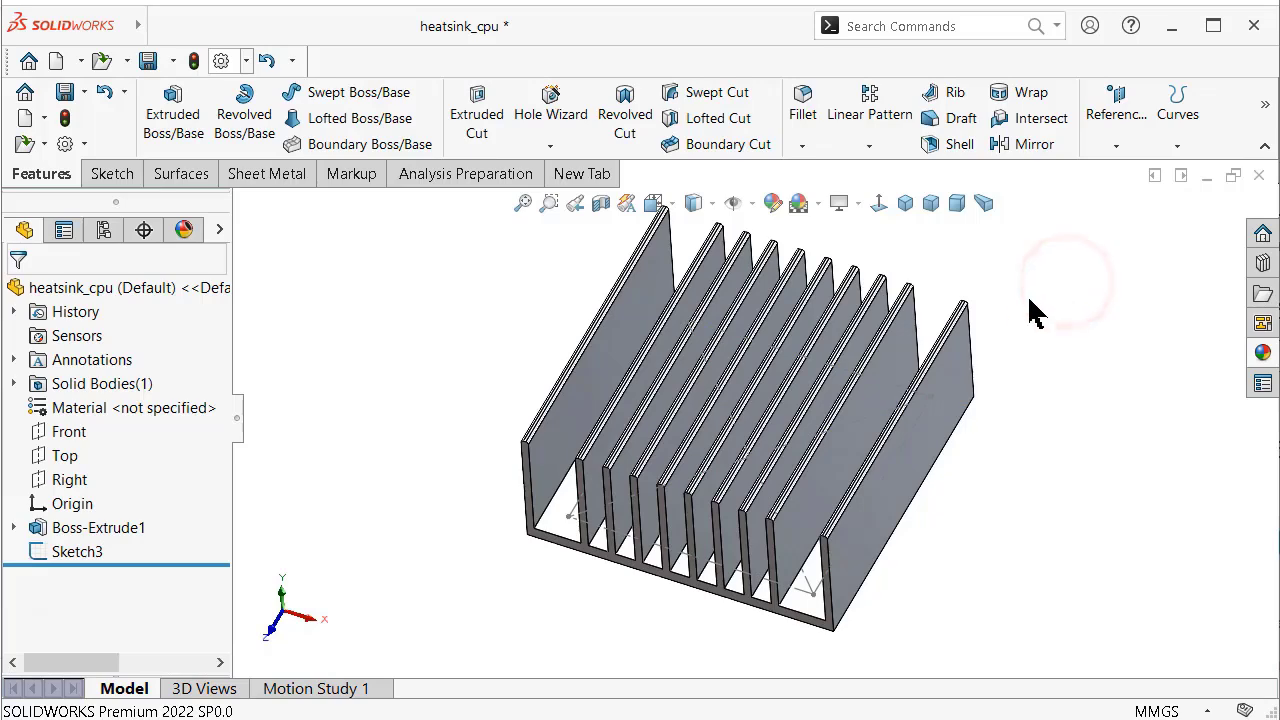
{"action": "middle_click_drag", "start_coordinate": [1035, 312], "coordinate": [1005, 307]}
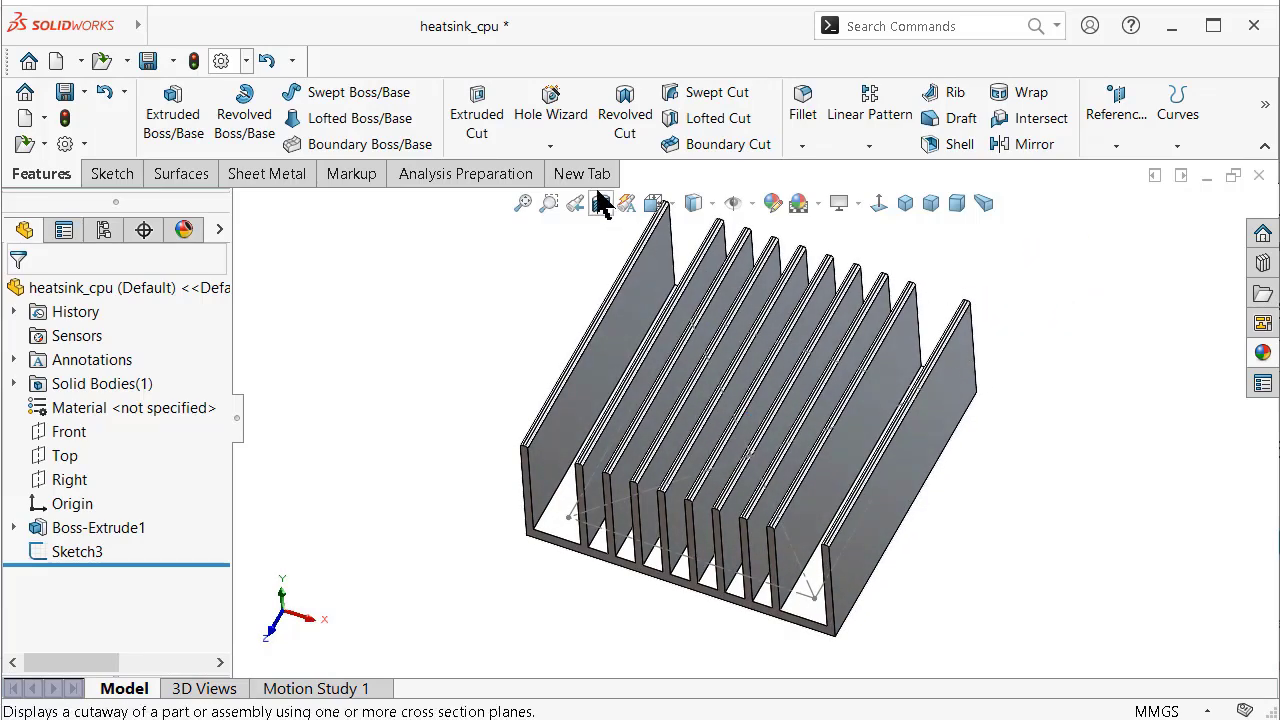
In Hole Wizard, set up an M3 CTSK Flat ISO 7046-1 countersunk hole with Up To Next depth
{"action": "left_click", "coordinate": [553, 112]}
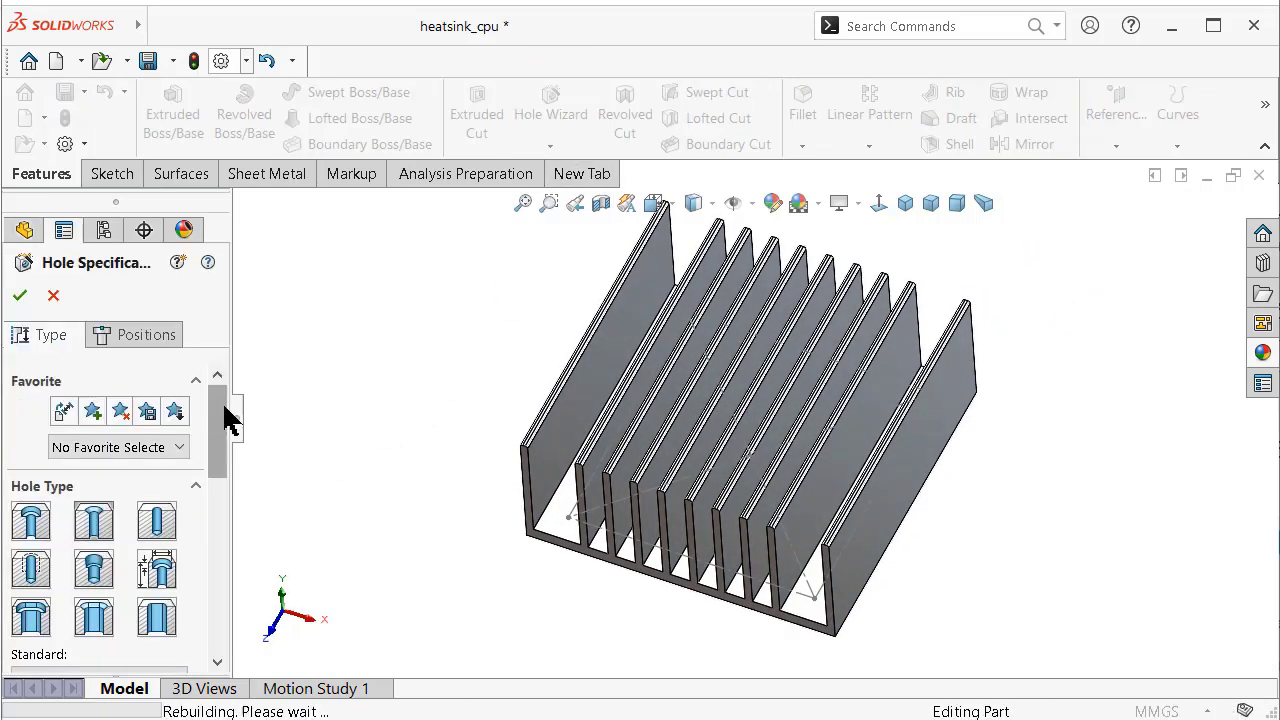
{"action": "left_click_drag", "start_coordinate": [222, 410], "coordinate": [217, 495]}
{"action": "left_click", "coordinate": [100, 448]}
{"action": "left_click", "coordinate": [88, 592]}
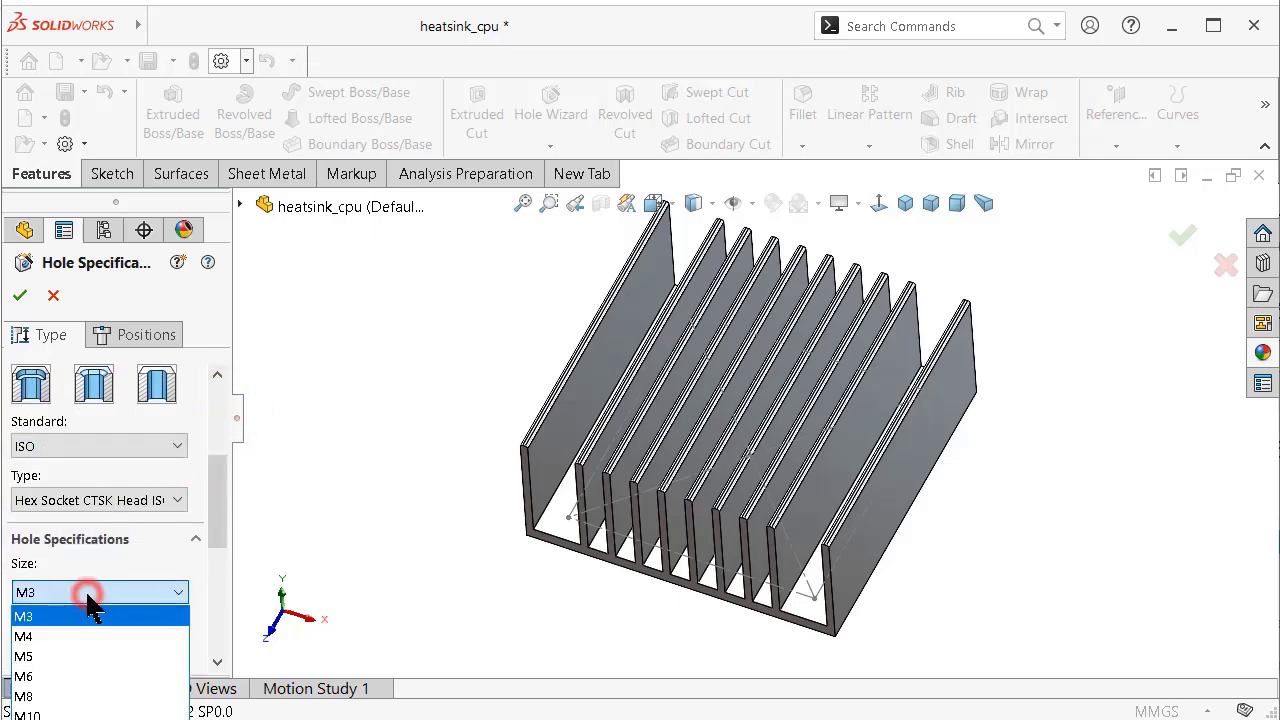
{"action": "left_click", "coordinate": [88, 592]}
{"action": "left_click", "coordinate": [130, 502]}
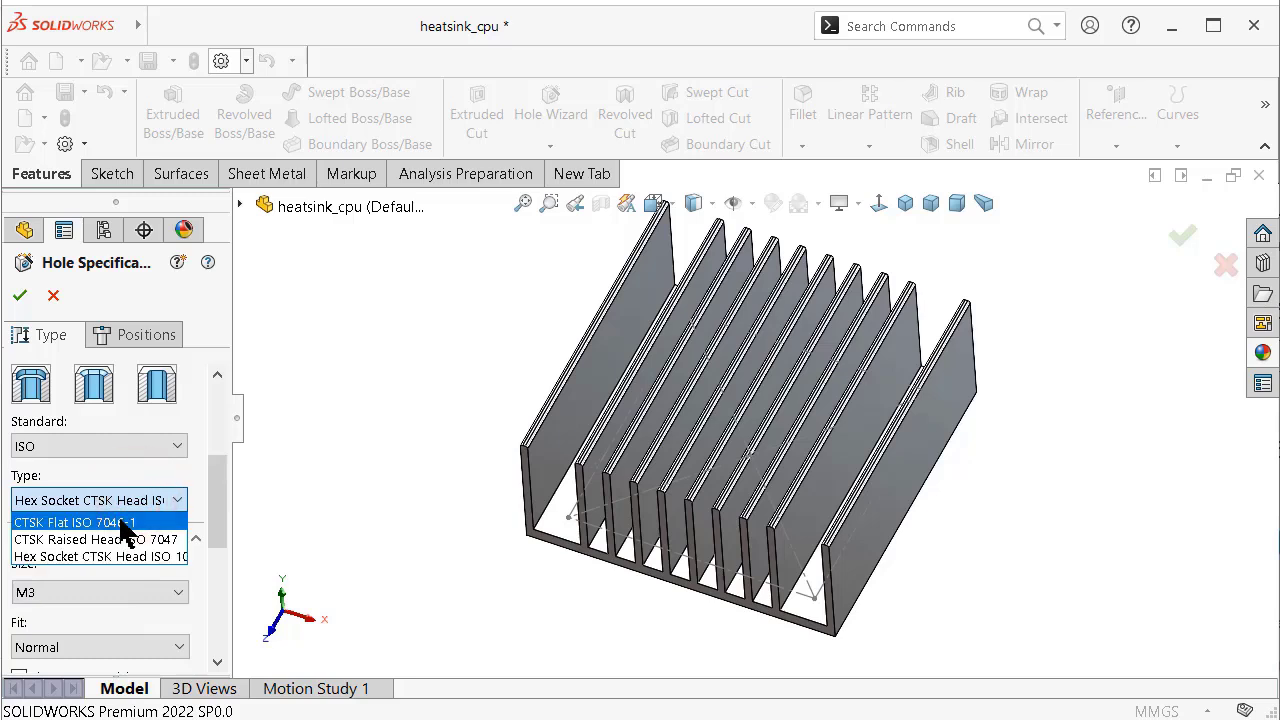
{"action": "left_click", "coordinate": [120, 522]}
{"action": "left_click_drag", "start_coordinate": [217, 495], "coordinate": [226, 574]}
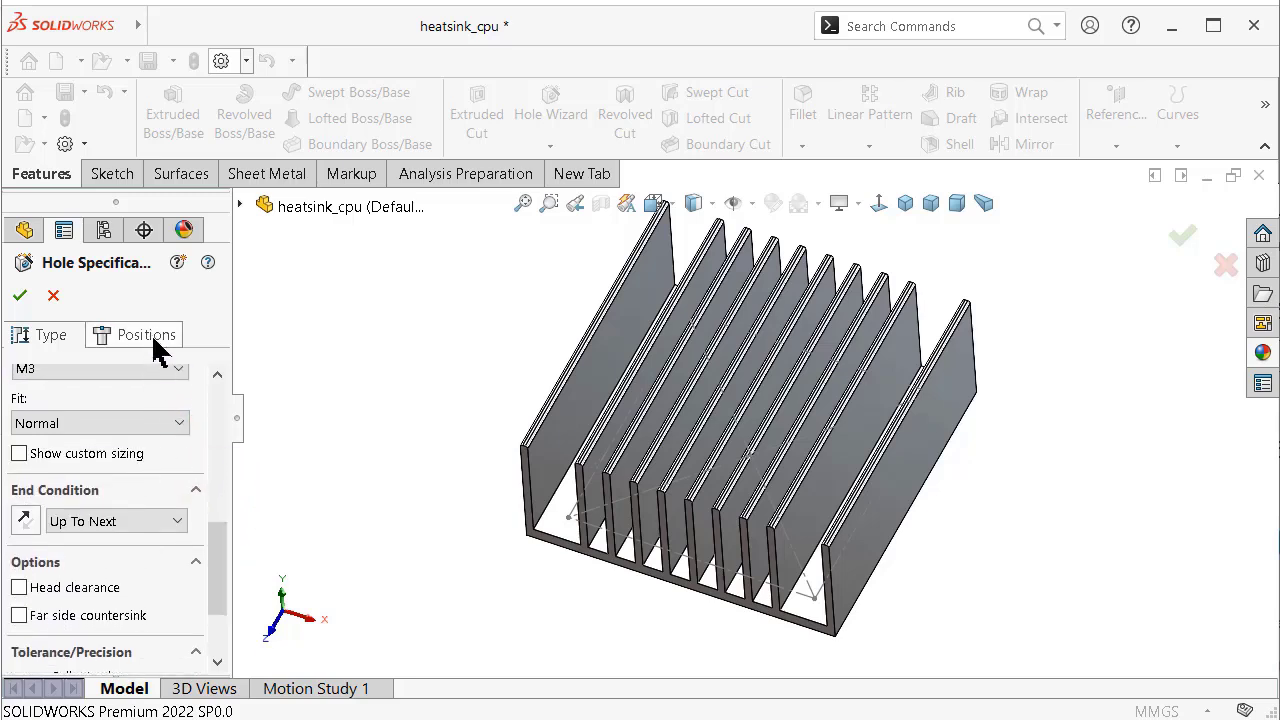
{"action": "left_click", "coordinate": [106, 369]}
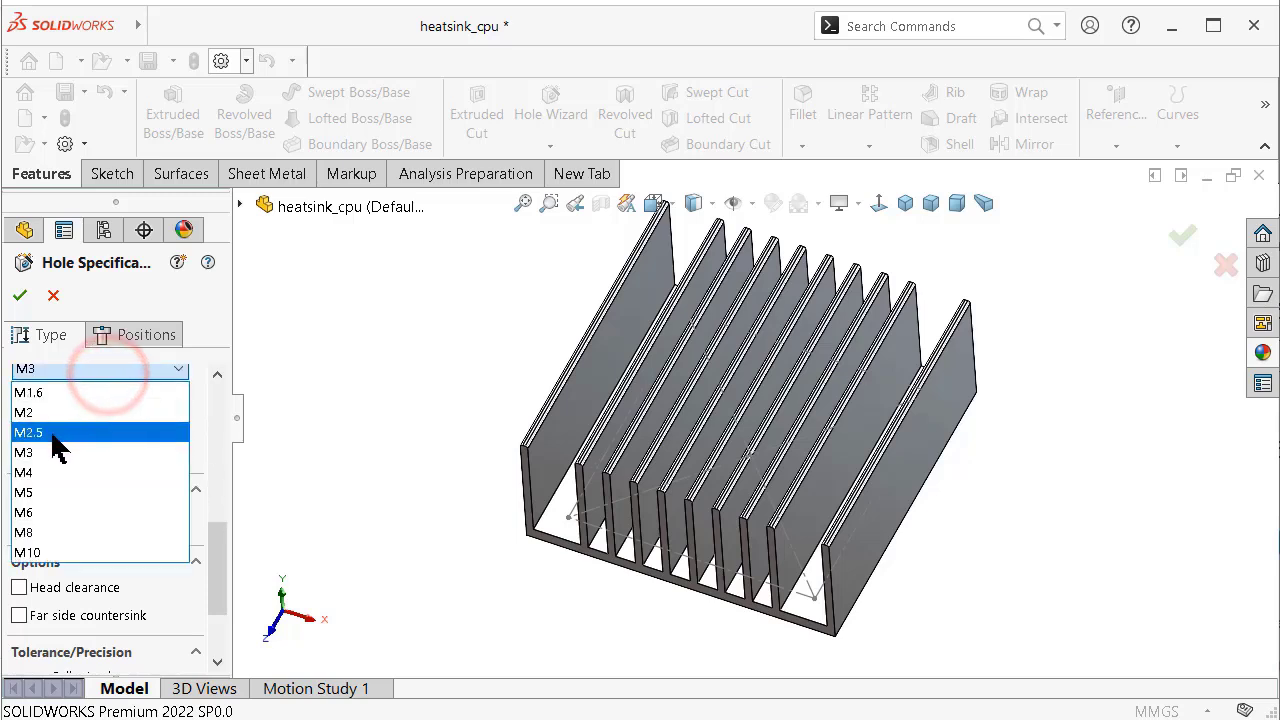
{"action": "left_click", "coordinate": [43, 461]}
{"action": "left_click", "coordinate": [137, 336]}
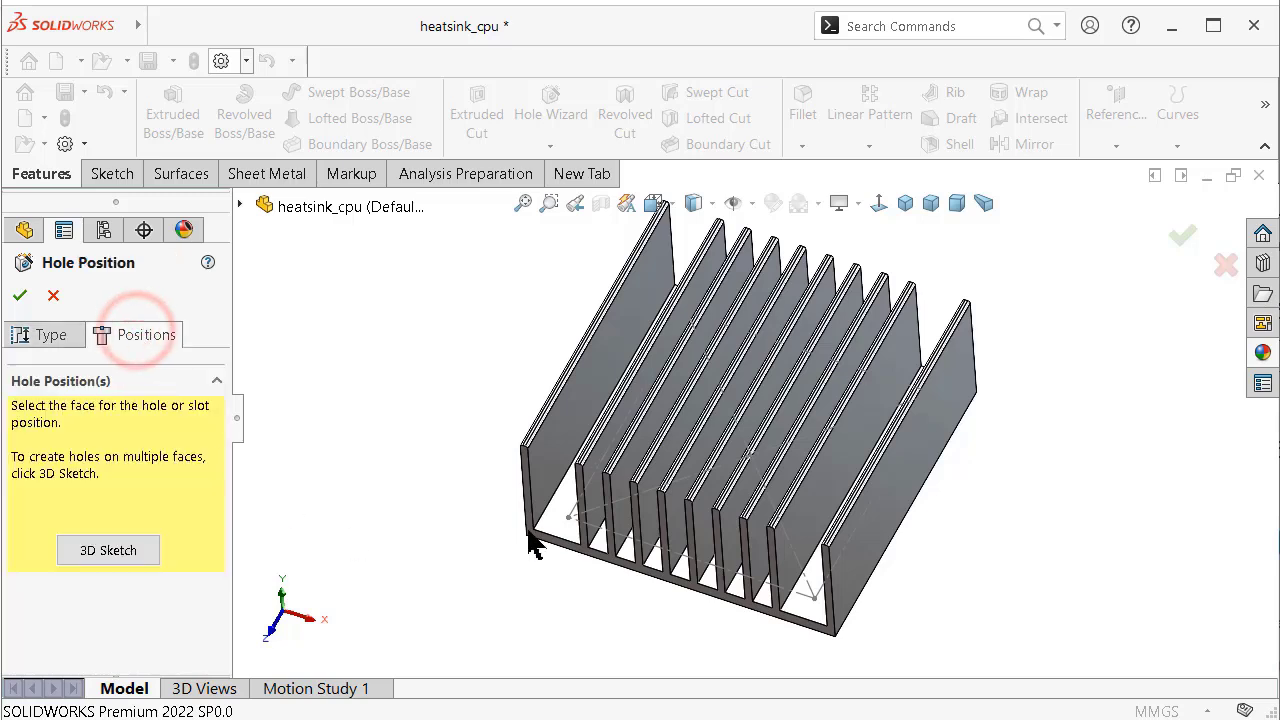
Place M3 countersunk holes on the base's inner face at the construction rectangle's corners
{"action": "left_click", "coordinate": [551, 527]}
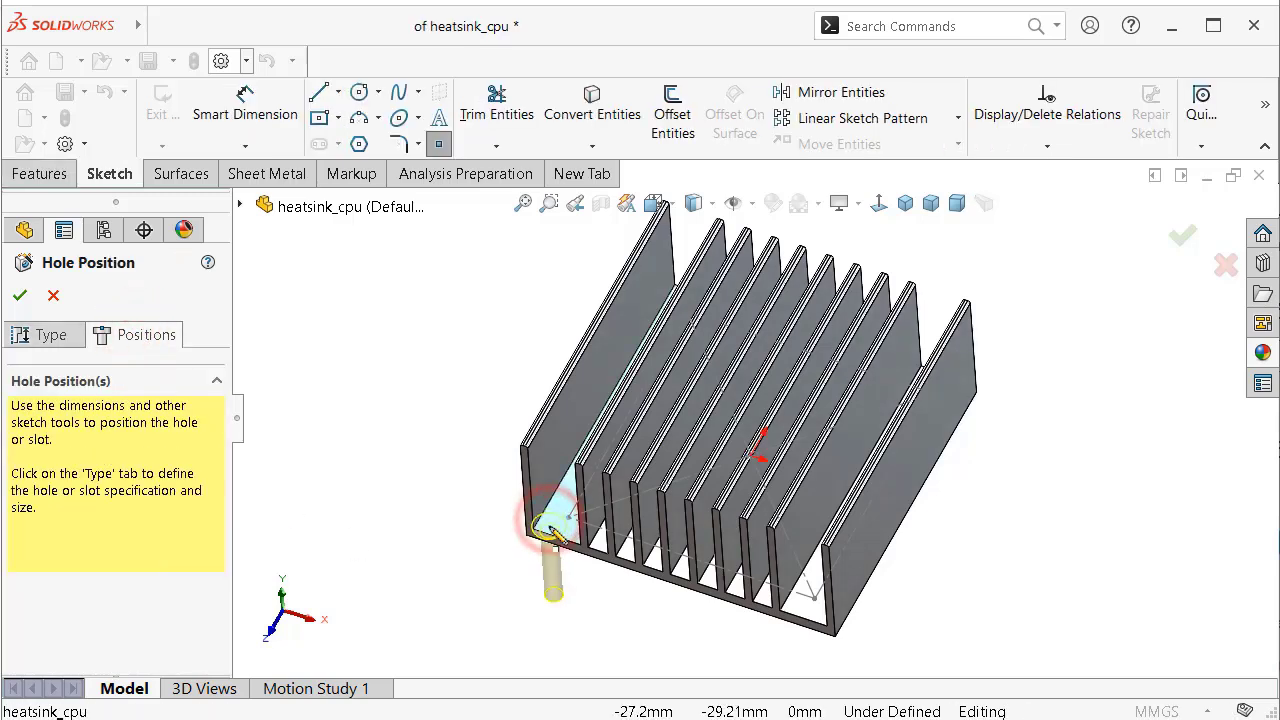
{"action": "left_click", "coordinate": [880, 206]}
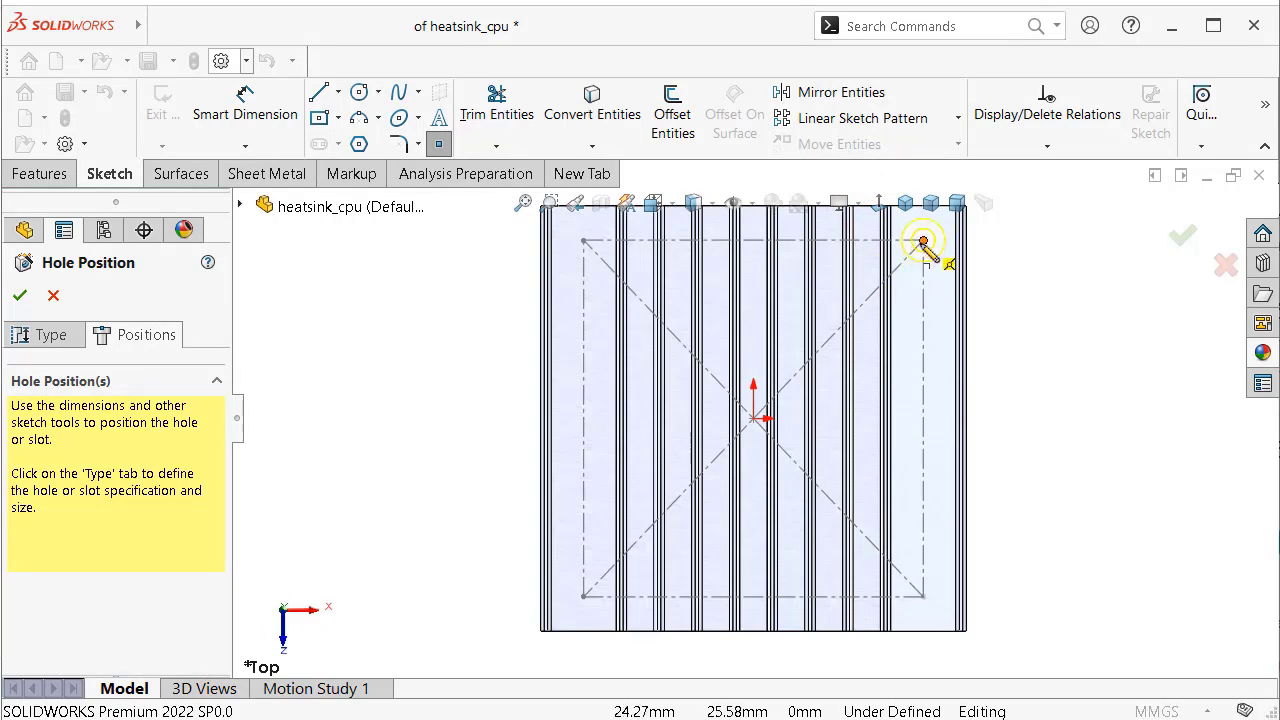
{"action": "left_click", "coordinate": [922, 241]}
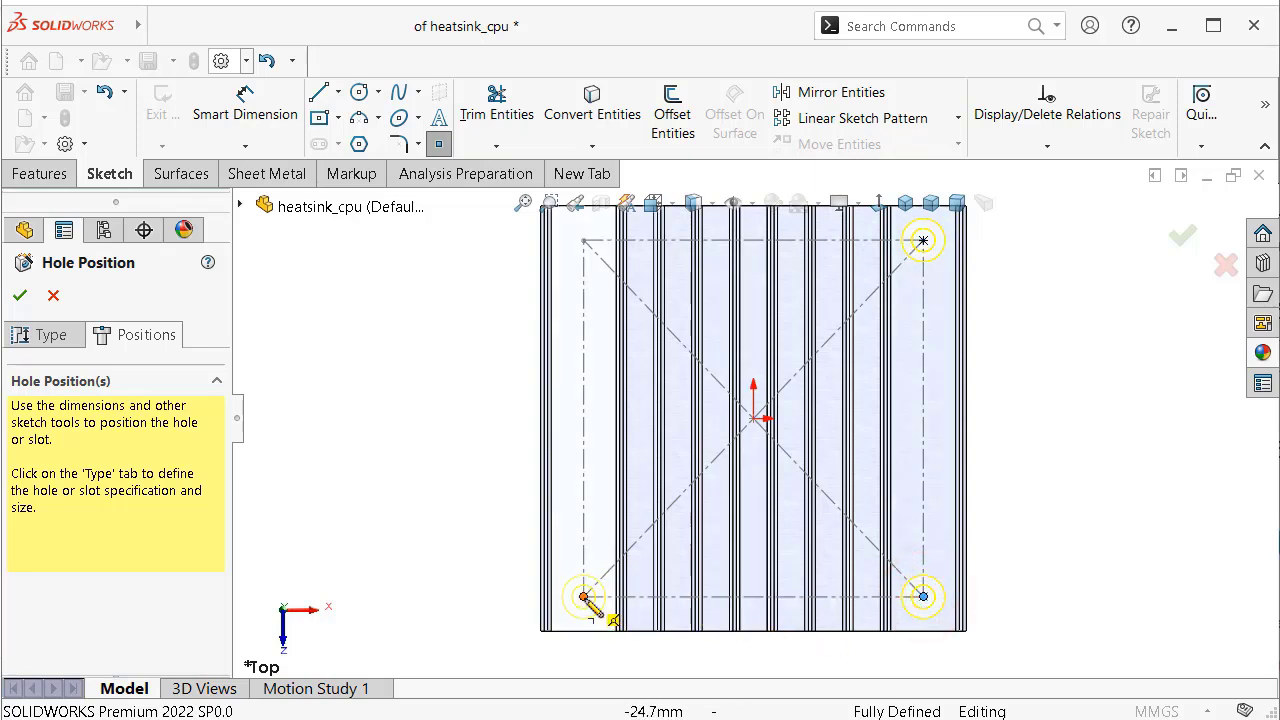
{"action": "left_click", "coordinate": [584, 241]}
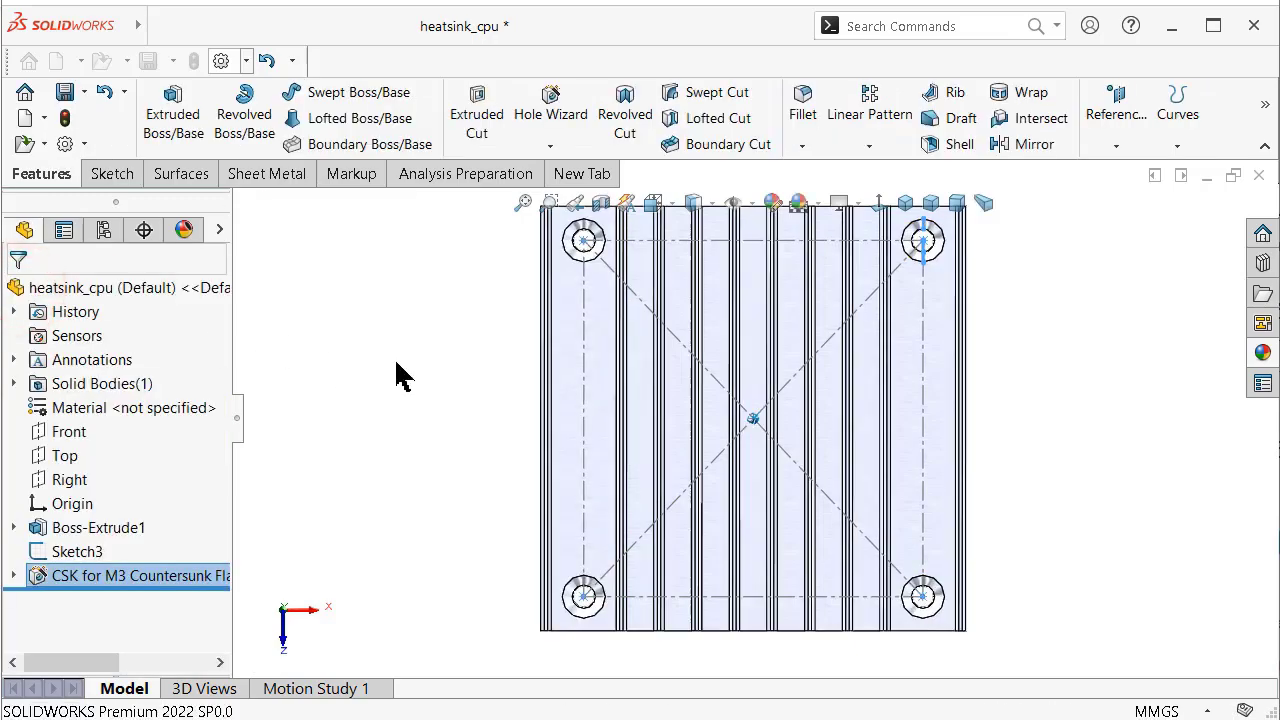
Hide the Sketch3 construction sketch and return the heatsink to an isometric view
{"action": "left_click", "coordinate": [1134, 529]}
{"action": "mouse_move", "coordinate": [1143, 474]}
{"action": "middle_mouse_down"}
{"action": "mouse_move", "coordinate": [850, 628]}
{"action": "mouse_move", "coordinate": [864, 612]}
{"action": "middle_mouse_up"}
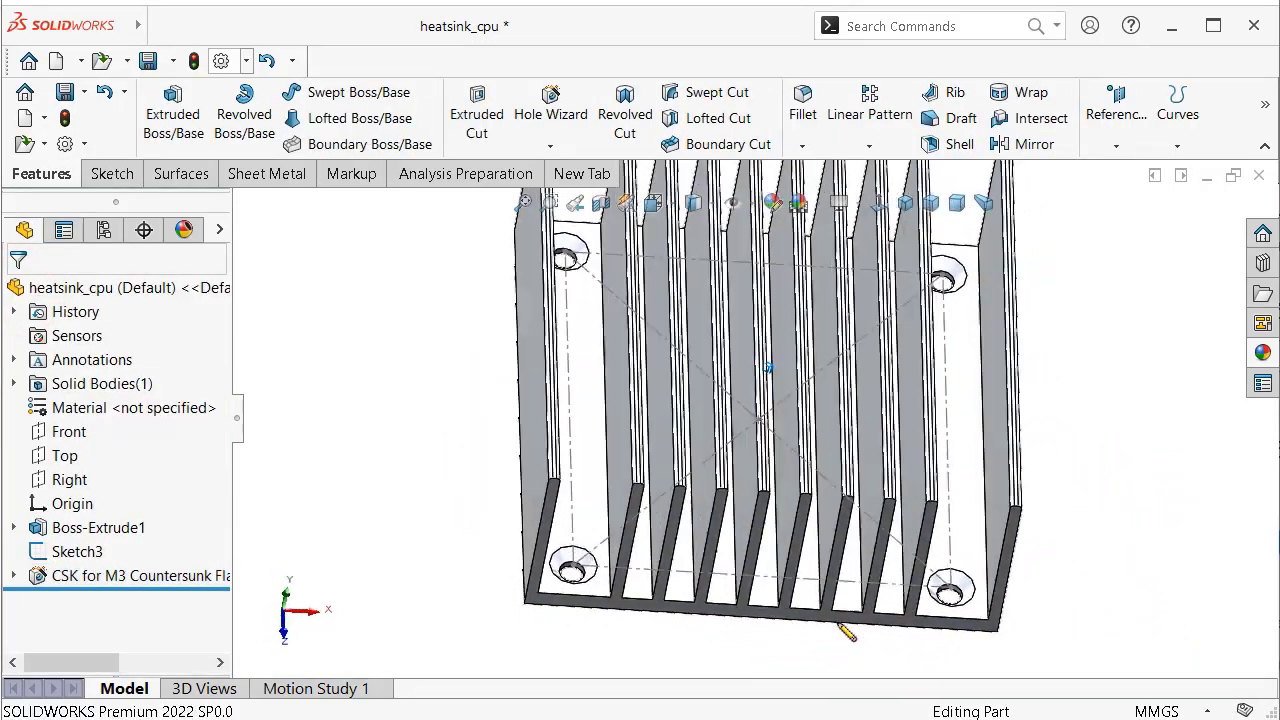
{"action": "left_click", "coordinate": [853, 610]}
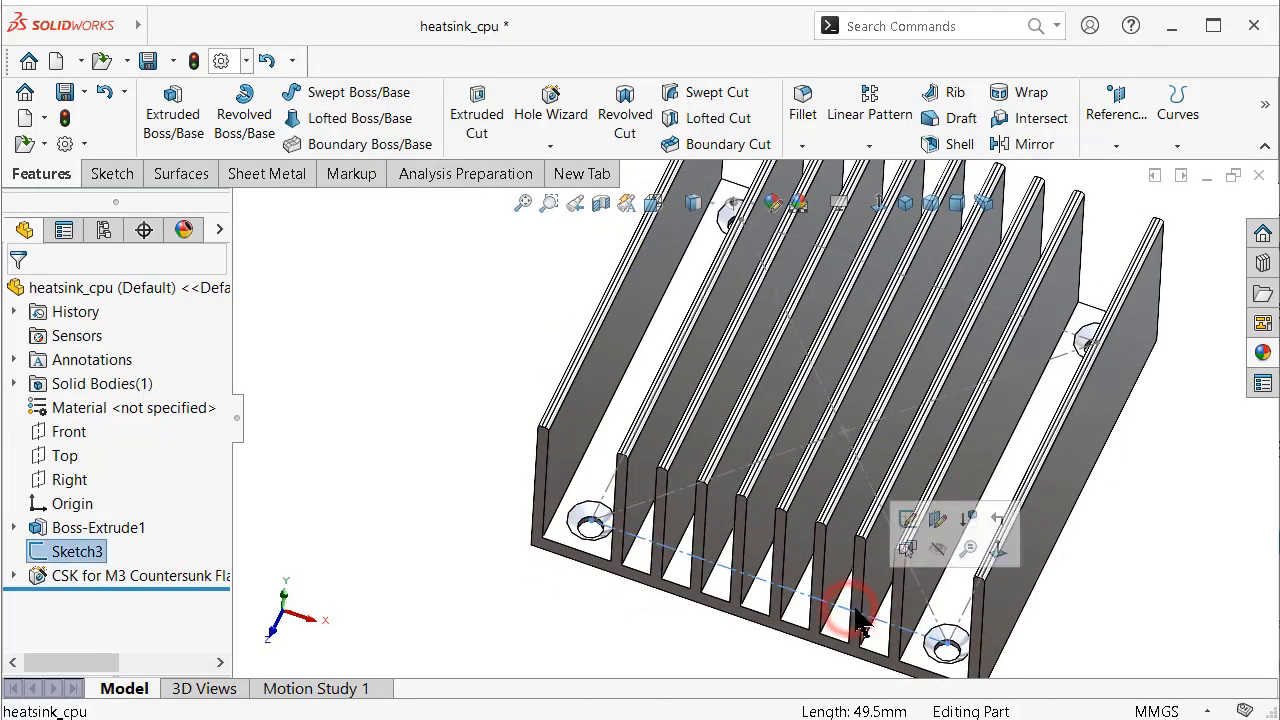
{"action": "left_click", "coordinate": [940, 548]}
{"action": "left_click", "coordinate": [387, 406]}
{"action": "key", "text": "ctrl+7"}
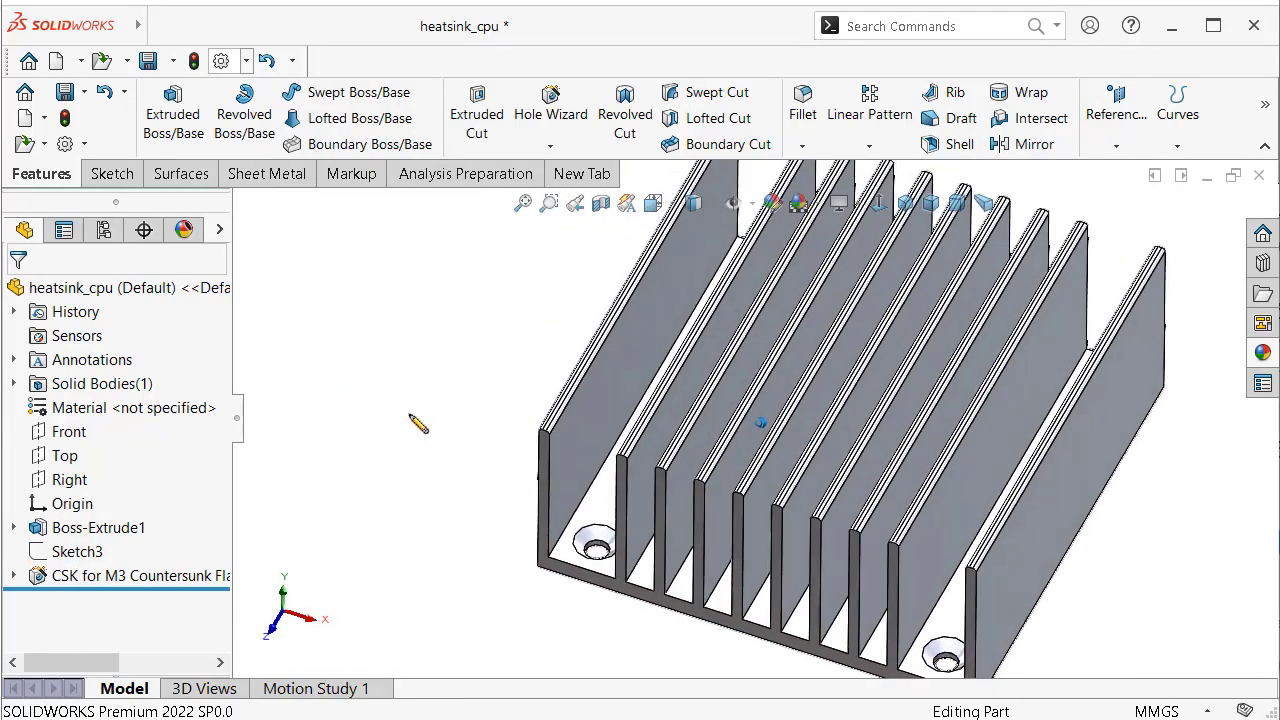
Turn on Perspective and set the display style to Shaded With Edges
{"action": "left_click", "coordinate": [981, 205]}
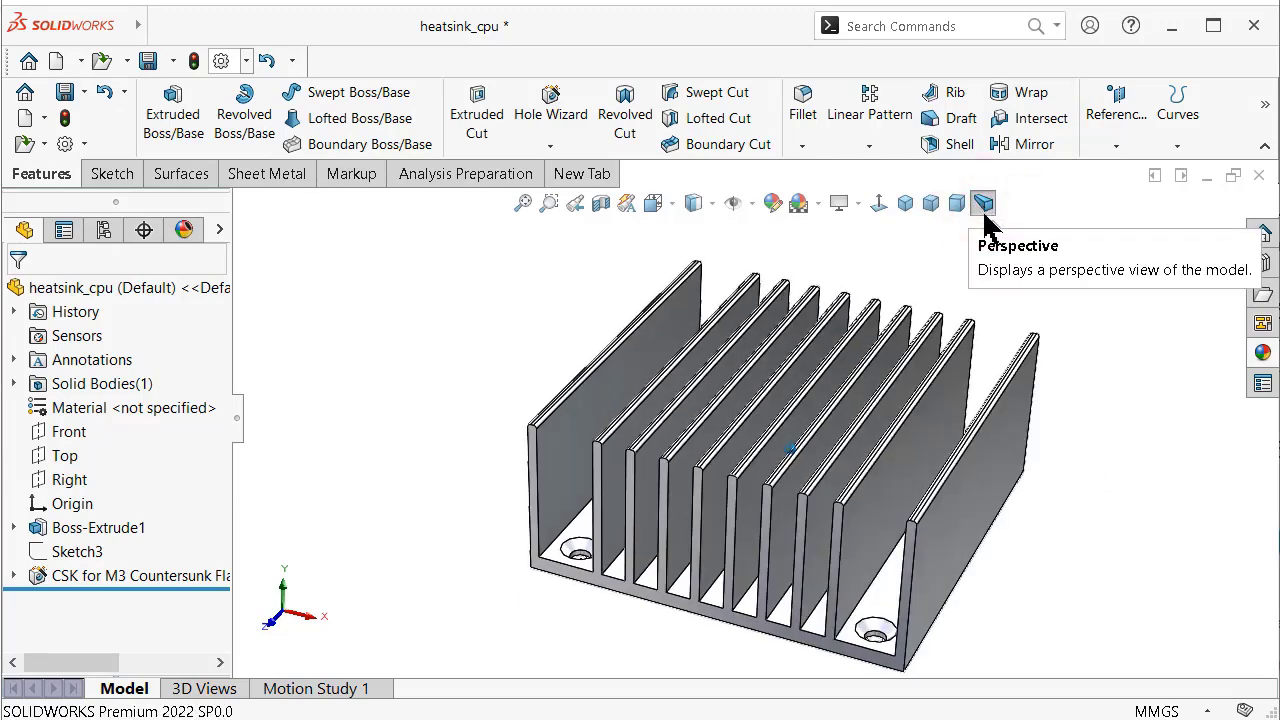
{"action": "left_click", "coordinate": [710, 205]}
{"action": "left_click", "coordinate": [693, 258]}
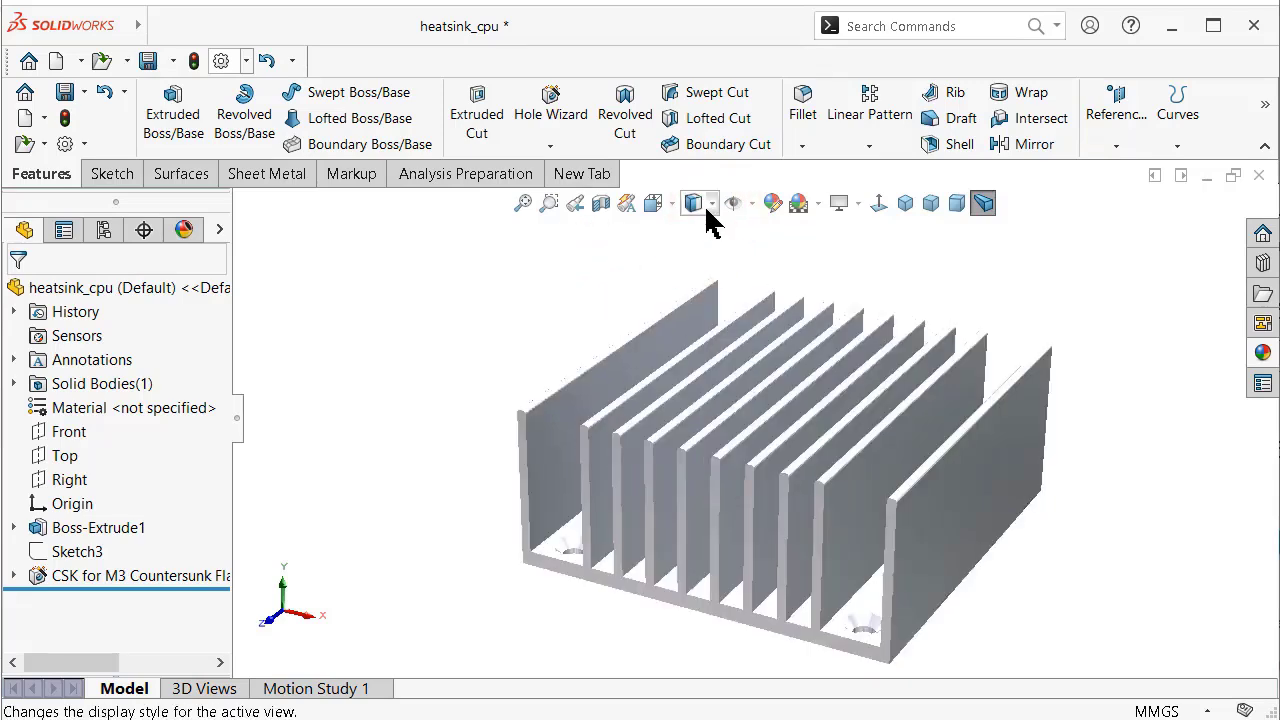
{"action": "left_click", "coordinate": [690, 233]}
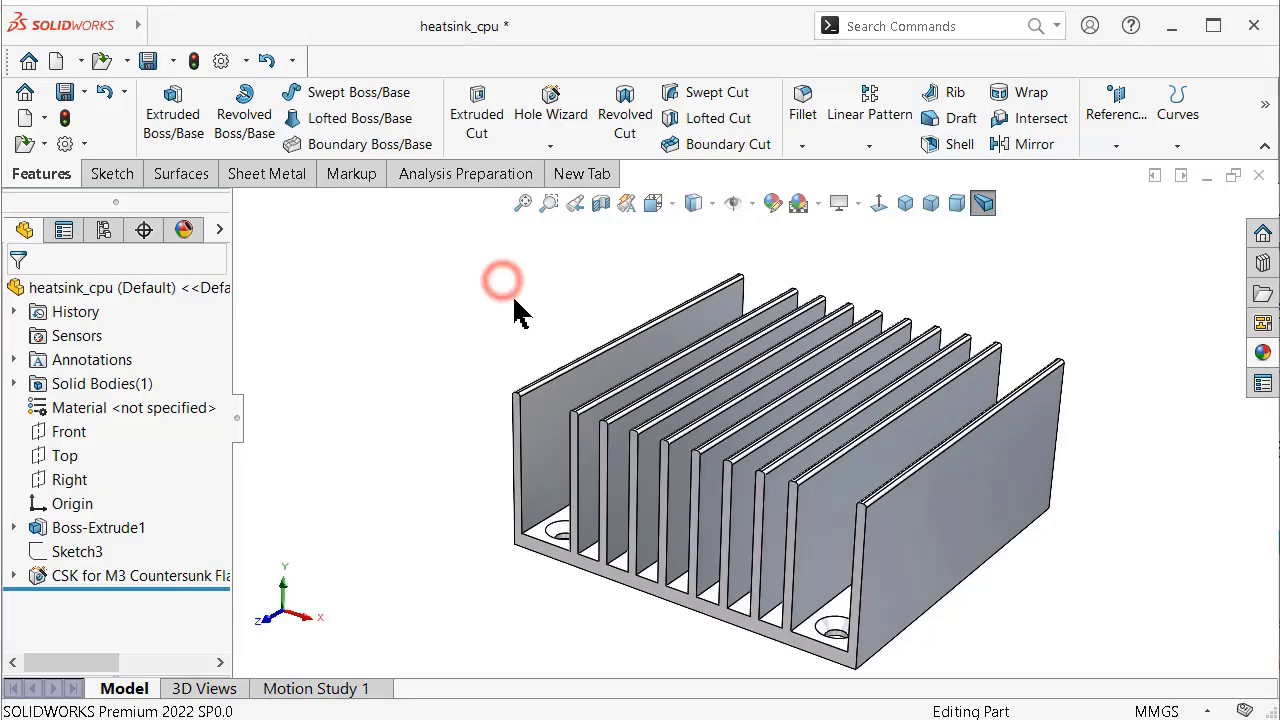
Rotate the heatsink to look over its fins from several angles
{"action": "middle_click_drag", "start_coordinate": [512, 294], "coordinate": [537, 315]}
{"action": "key", "text": "Left"}
{"action": "key", "text": "Left"}
{"action": "key", "text": "Left"}
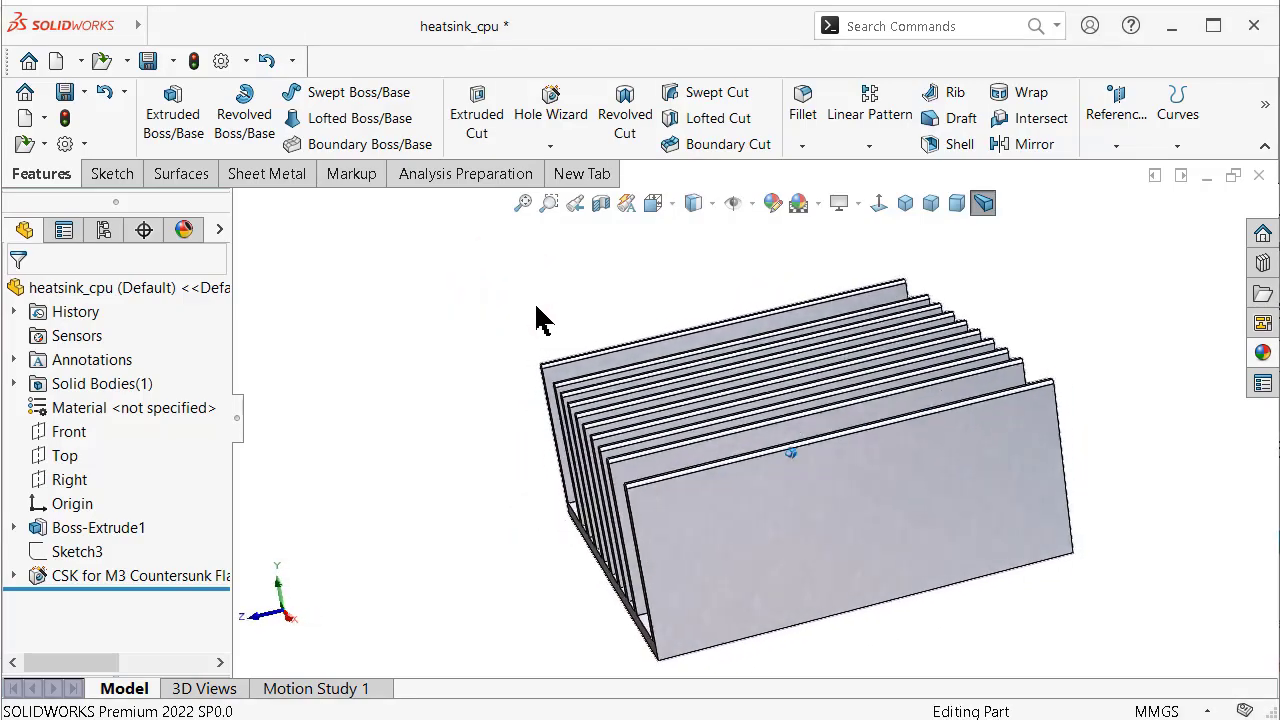
{"action": "key", "text": "Down"}
{"action": "key", "text": "Down"}
{"action": "key", "text": "Down"}
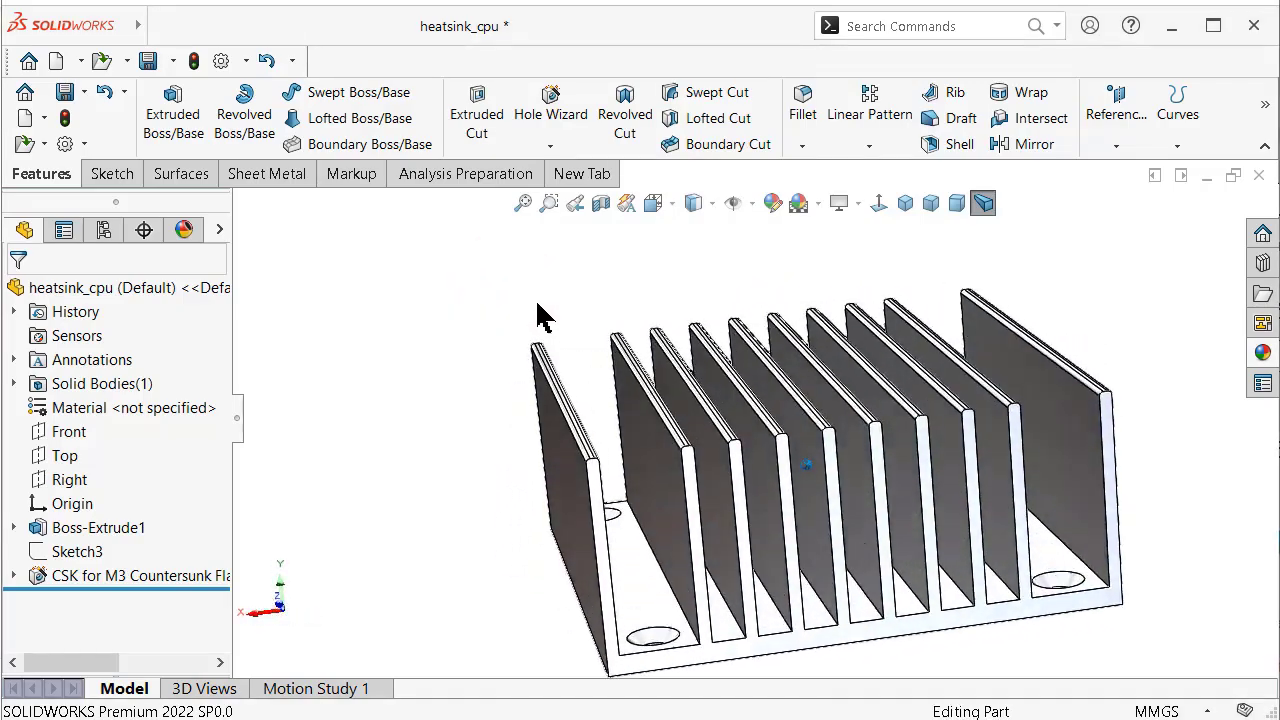
{"action": "key", "text": "Down"}
{"action": "key", "text": "Down"}
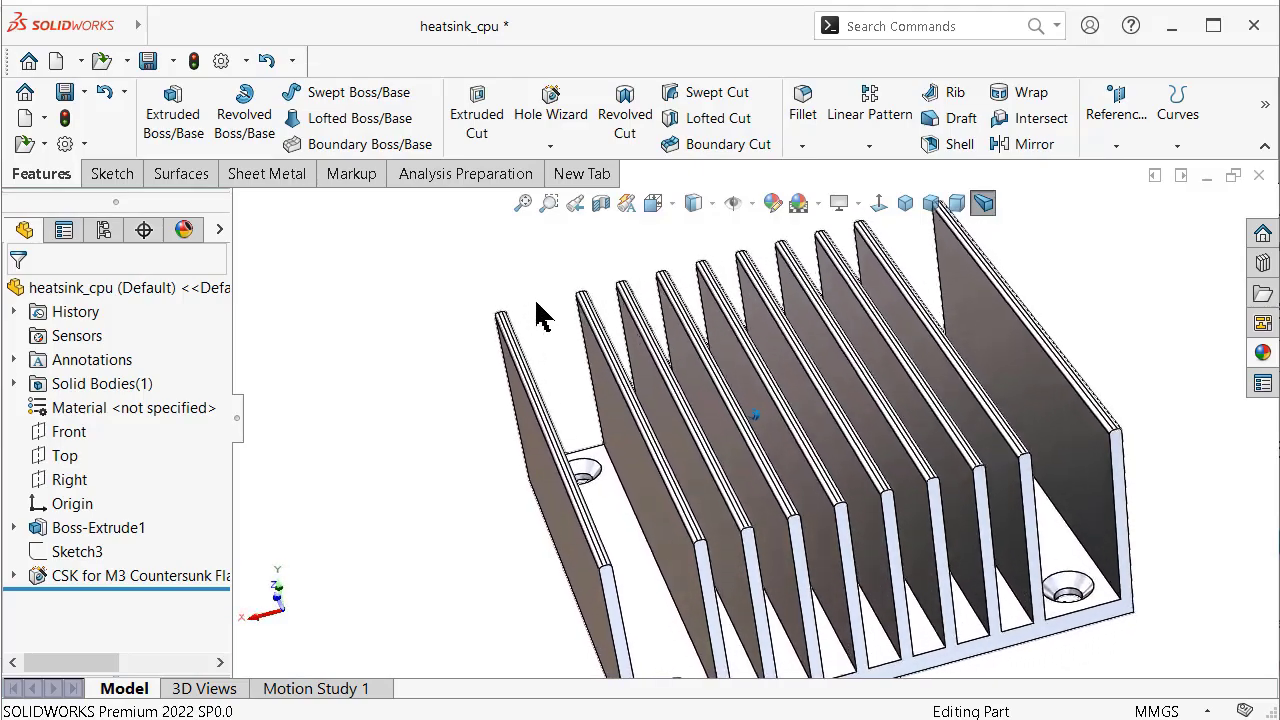
{"action": "key", "text": "Down"}
{"action": "key", "text": "Down"}
{"action": "mouse_move", "coordinate": [537, 307]}
{"action": "middle_mouse_down"}
{"action": "mouse_move", "coordinate": [915, 412]}
{"action": "mouse_move", "coordinate": [891, 500]}
{"action": "mouse_move", "coordinate": [866, 471]}
{"action": "middle_mouse_up"}
{"action": "scroll", "coordinate": [891, 500], "scroll_direction": "up", "scroll_amount": 3}
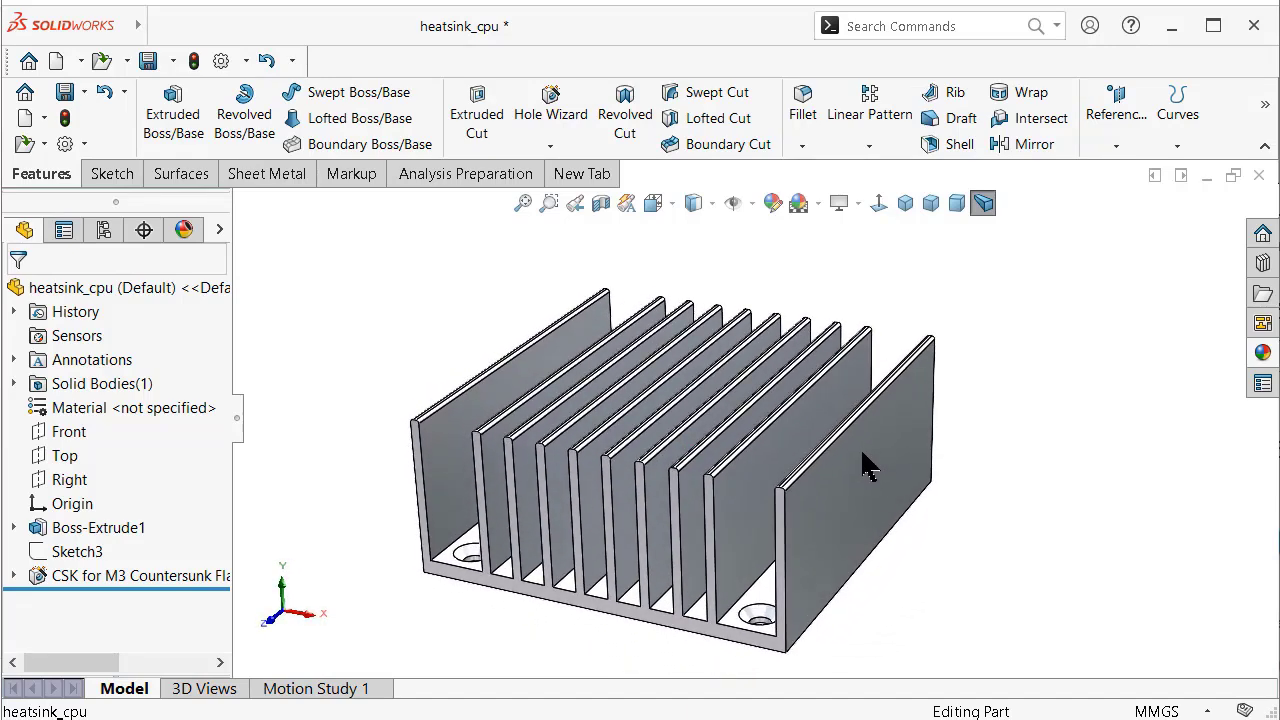
{"action": "left_click", "coordinate": [803, 109]}
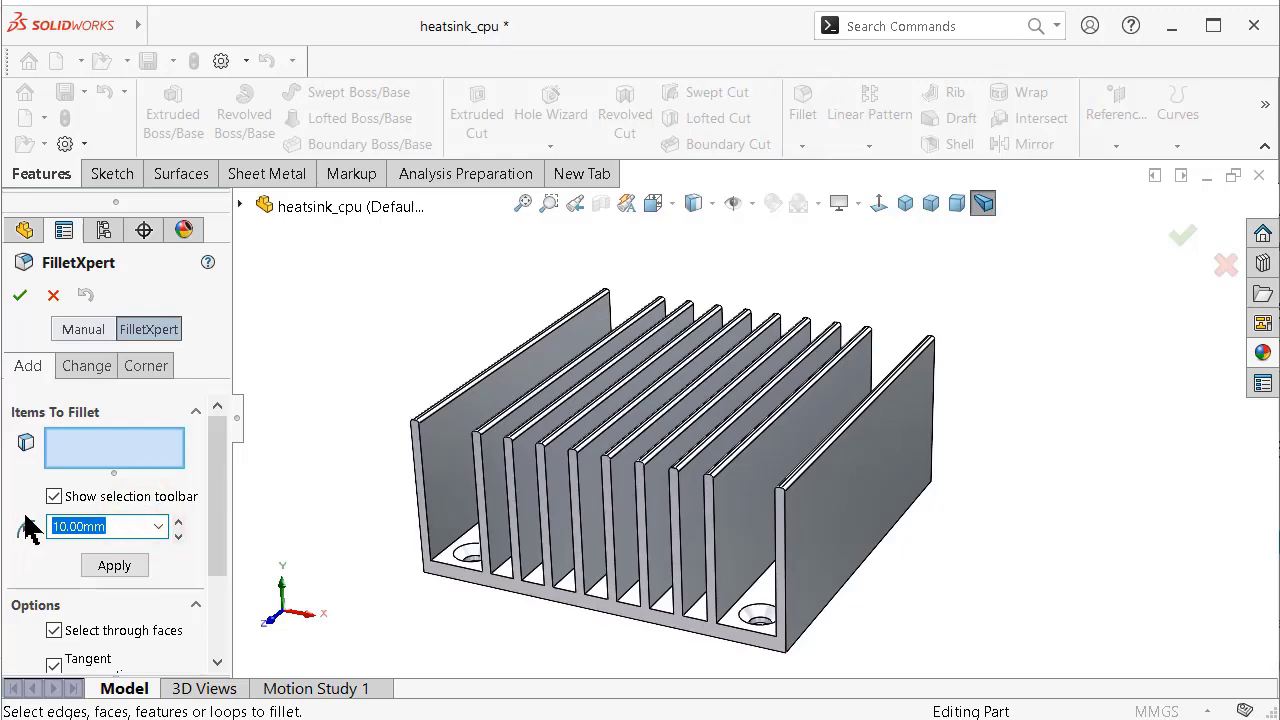
Fillet the 19 connected fin-to-base edges with a 0.10 mm radius
{"action": "scroll", "coordinate": [757, 610], "scroll_direction": "down", "scroll_amount": 2}
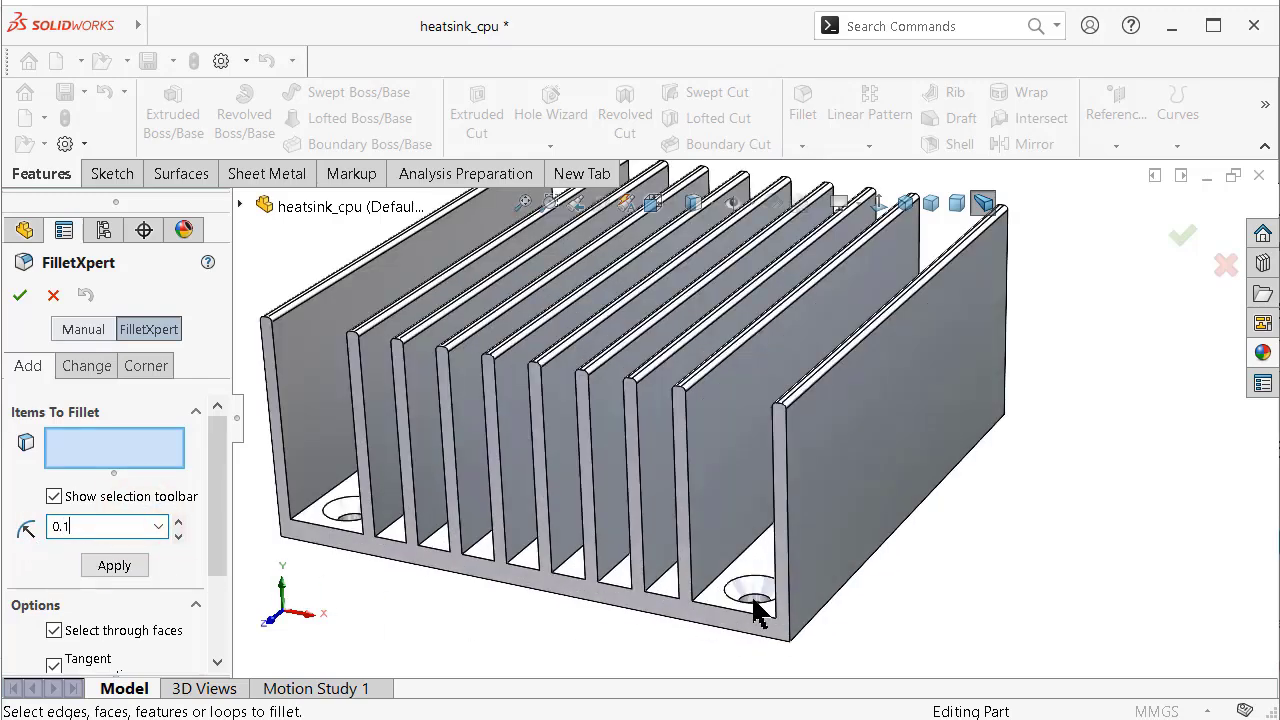
{"action": "scroll", "coordinate": [740, 580], "scroll_direction": "down", "scroll_amount": 1}
{"action": "left_click", "coordinate": [729, 545]}
{"action": "mouse_move", "coordinate": [848, 483]}
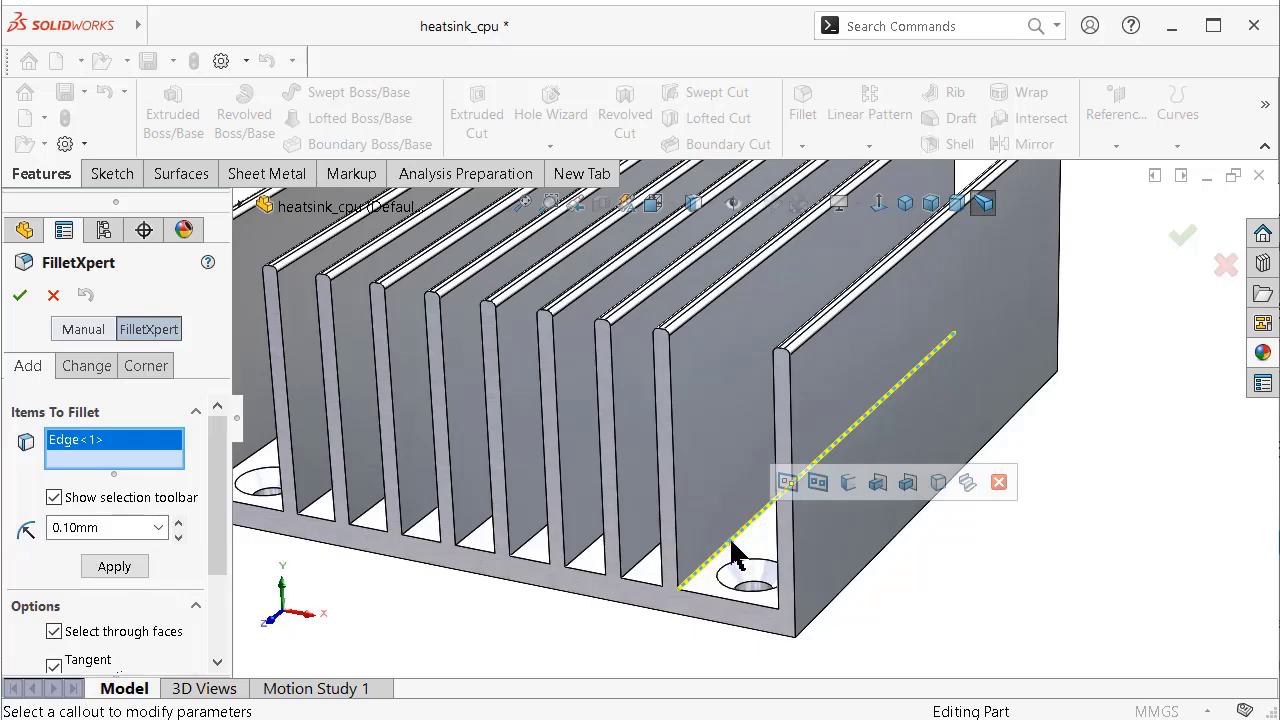
{"action": "left_click", "coordinate": [854, 486]}
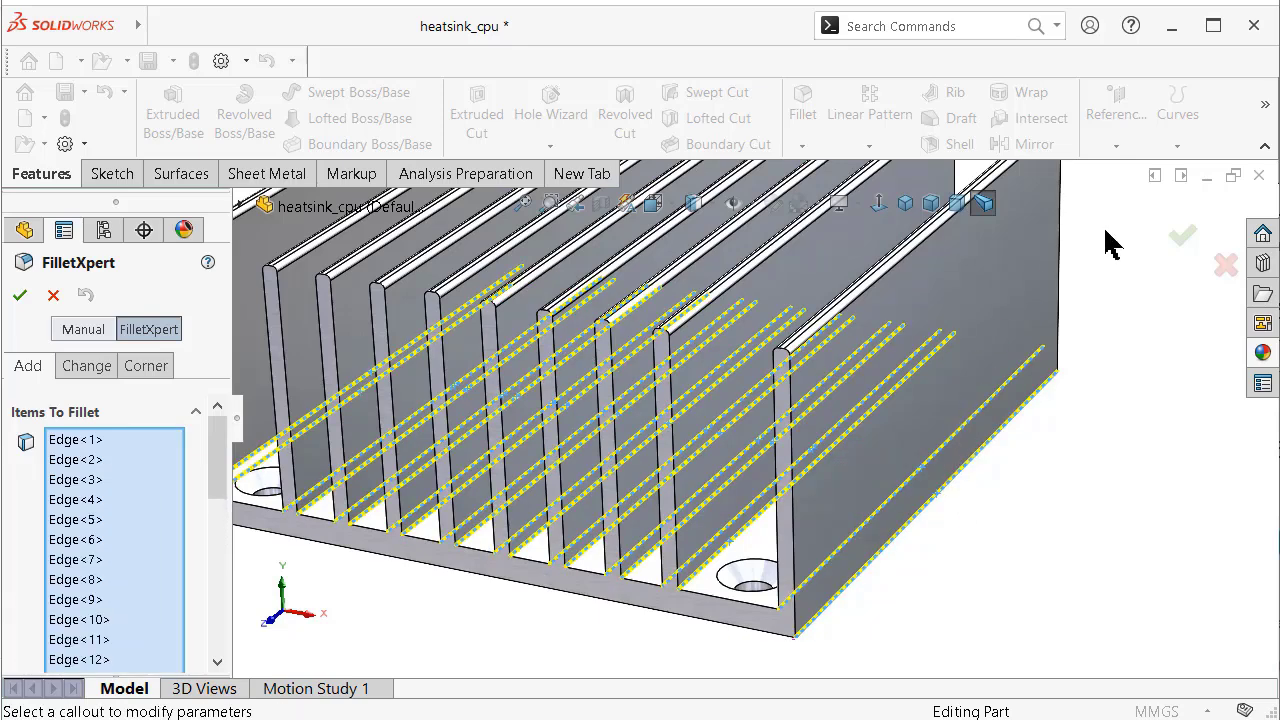
{"action": "left_click", "coordinate": [1184, 240]}
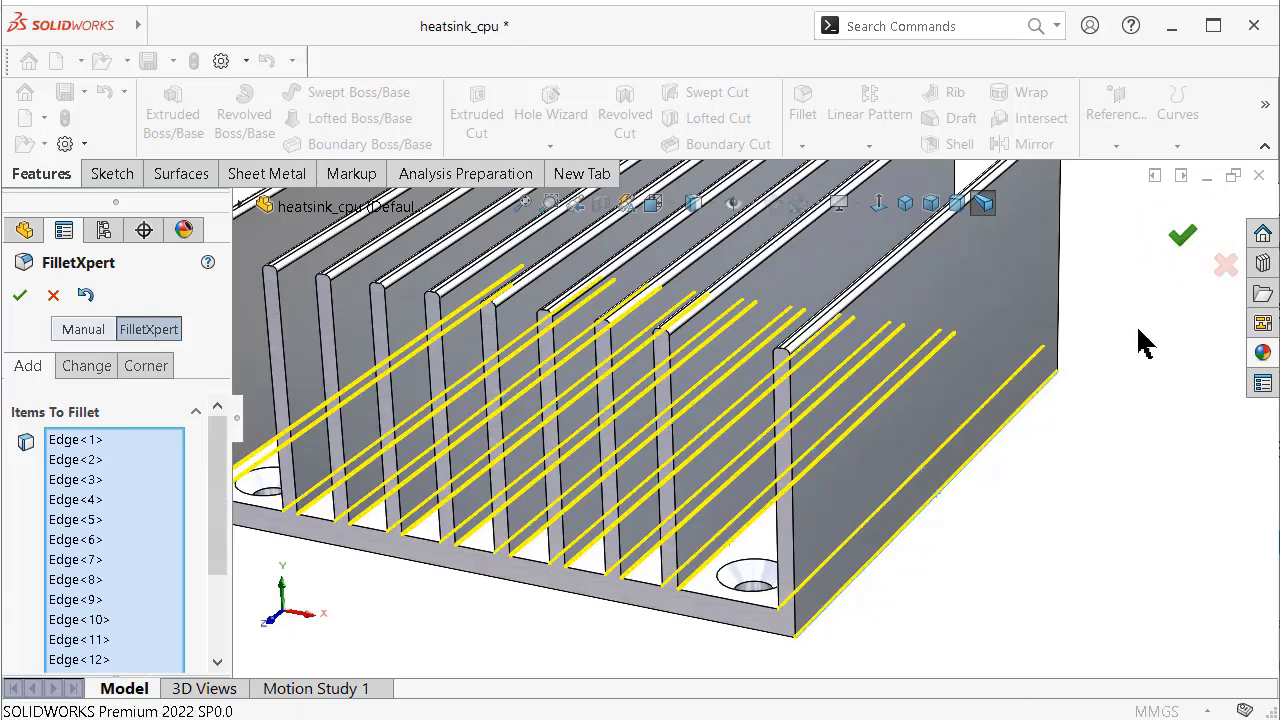
{"action": "middle_click", "coordinate": [1224, 420]}
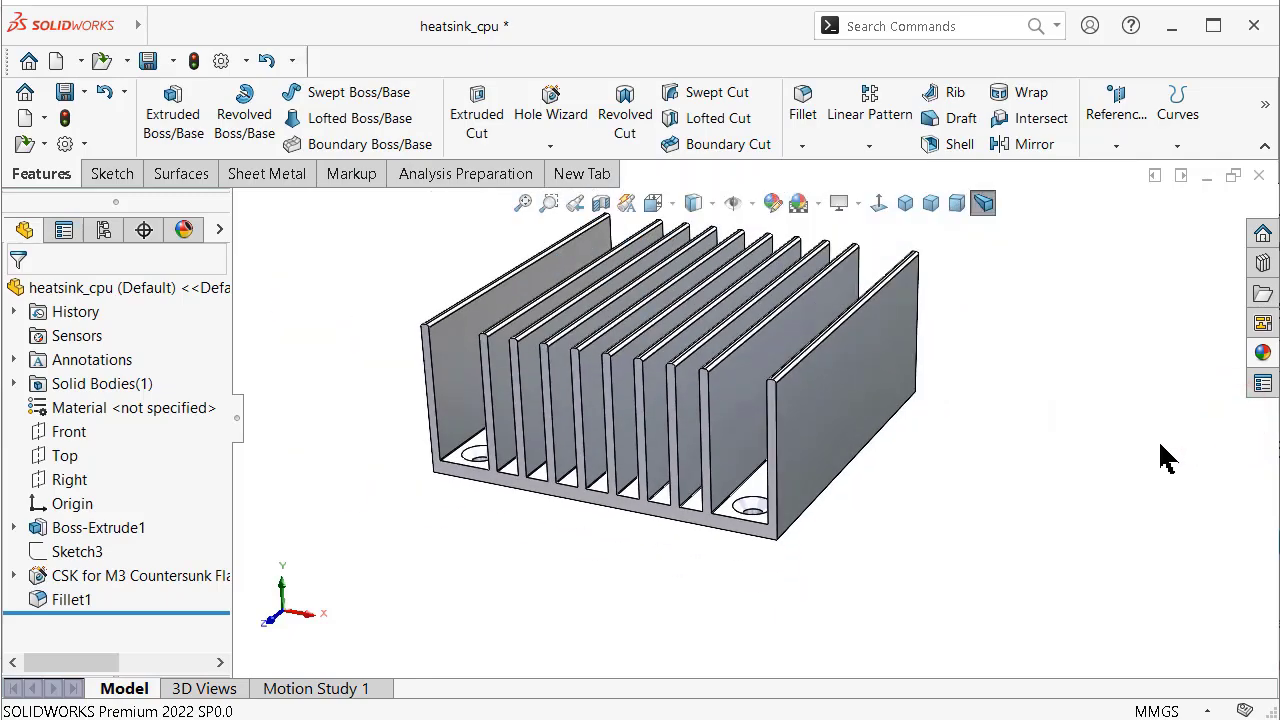
Rotate the heatsink up to view its underside, then back down to its fins
{"action": "key", "text": "Up"}
{"action": "key", "text": "Up"}
{"action": "key", "text": "Up"}
{"action": "key", "text": "Up"}
{"action": "key", "text": "Up"}
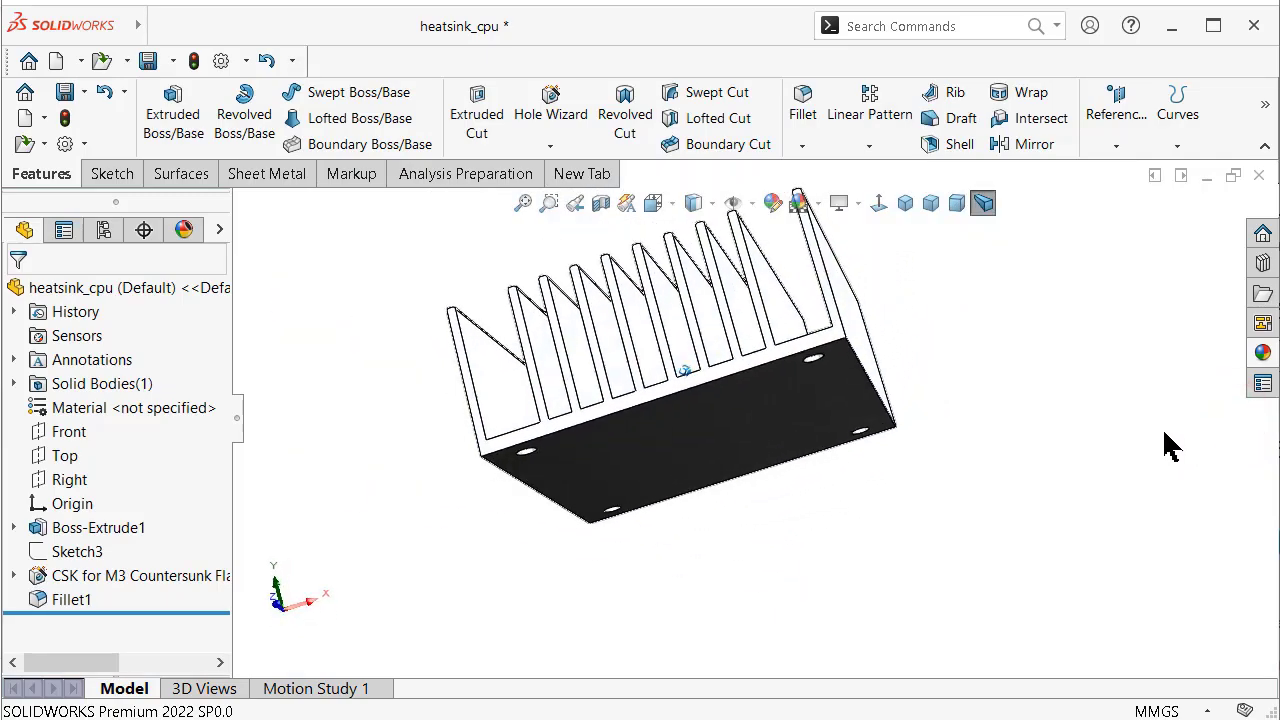
{"action": "key", "text": "Up"}
{"action": "key", "text": "Down"}
{"action": "key", "text": "Down"}
{"action": "key", "text": "Down"}
{"action": "key", "text": "Down"}
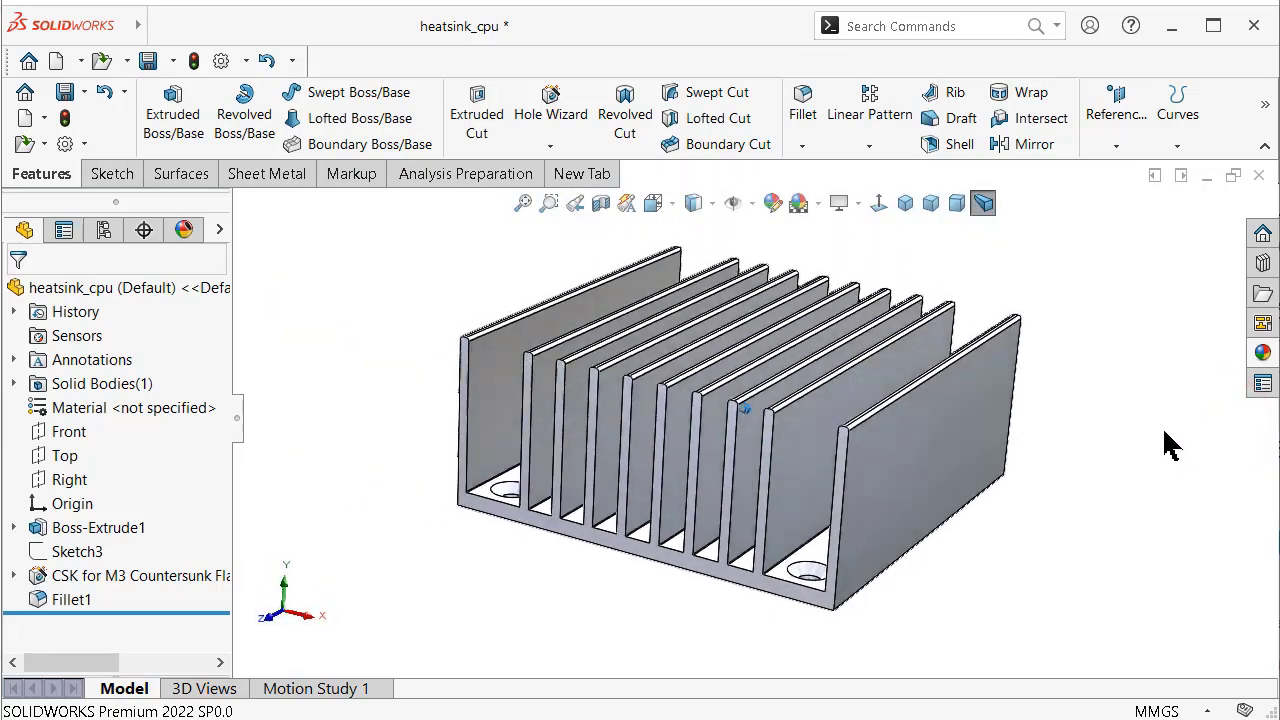
{"action": "key", "text": "Down"}
{"action": "key", "text": "Down"}
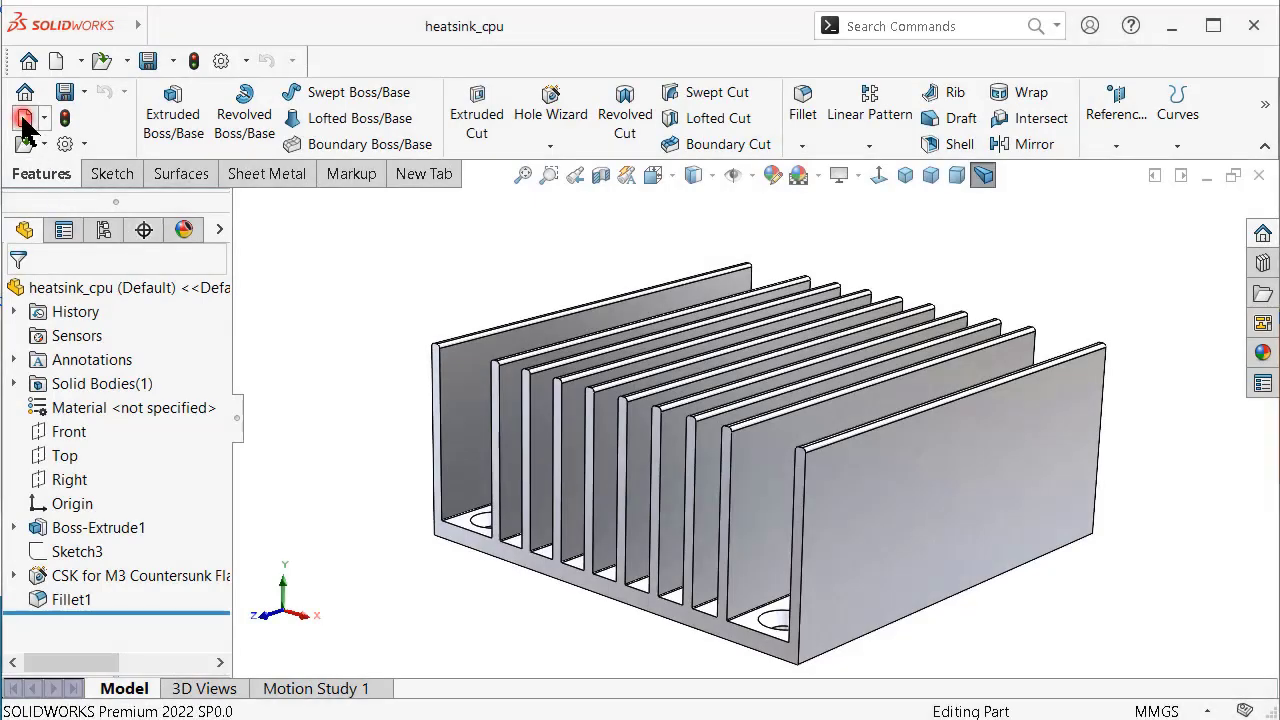
Create a new Part document and begin Sketch1 on its Top Plane
{"action": "left_click", "coordinate": [24, 118]}
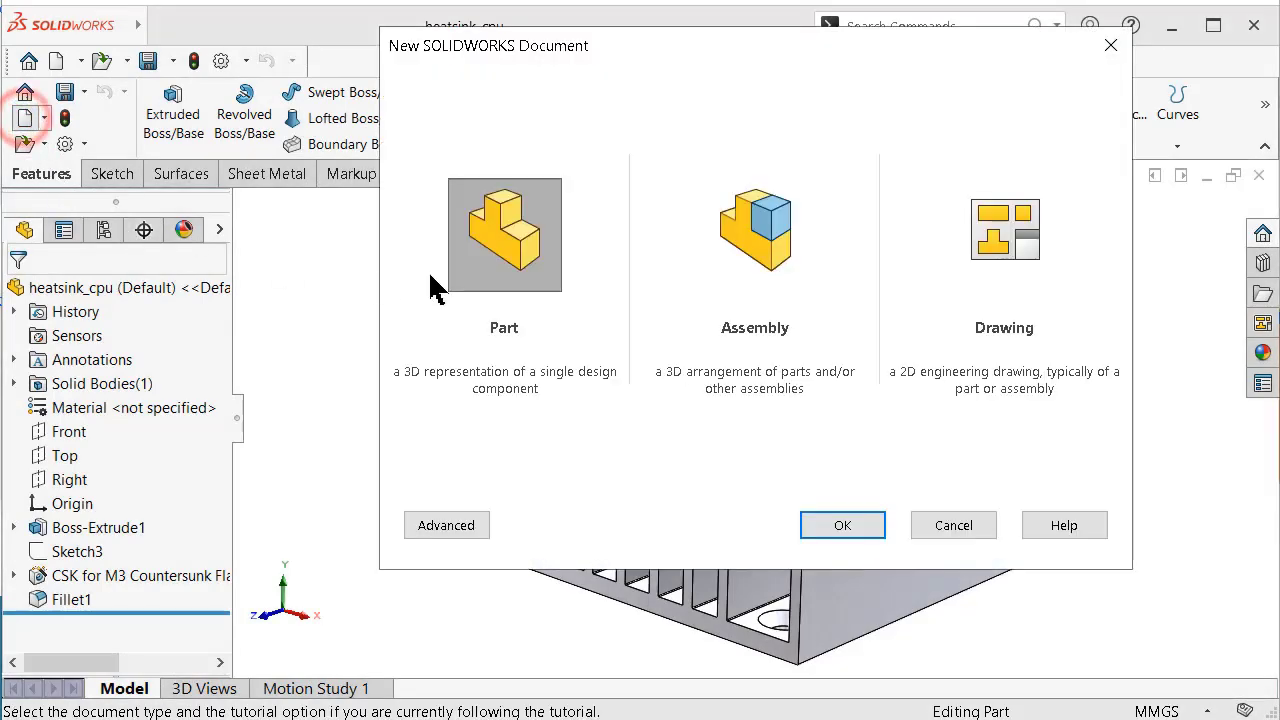
{"action": "left_click", "coordinate": [500, 235]}
{"action": "left_click", "coordinate": [830, 524]}
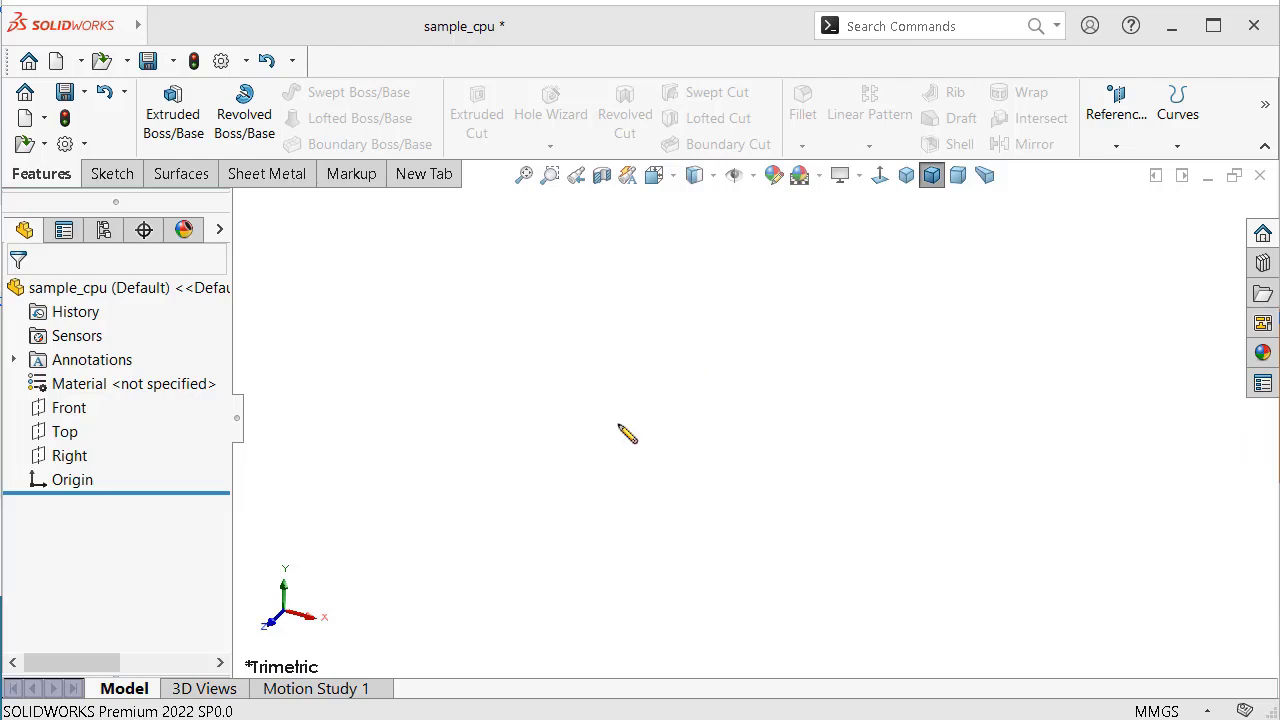
{"action": "left_click", "coordinate": [72, 436]}
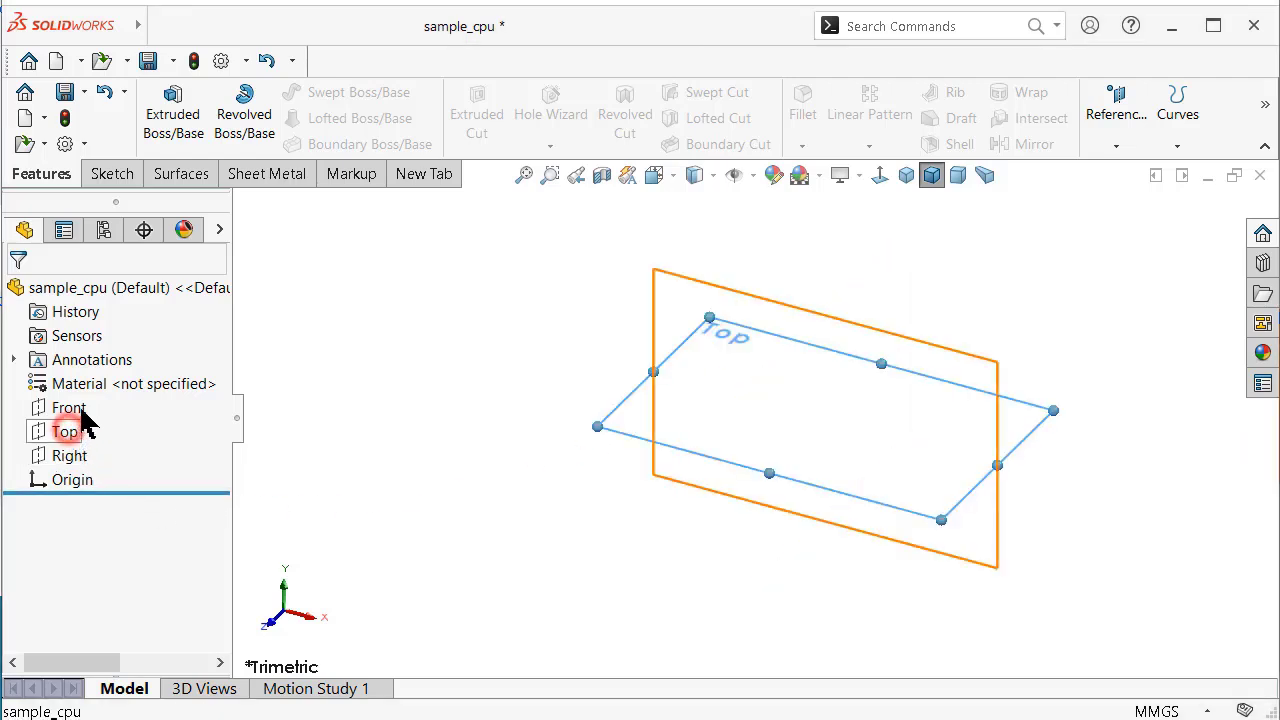
{"action": "left_click", "coordinate": [85, 400]}
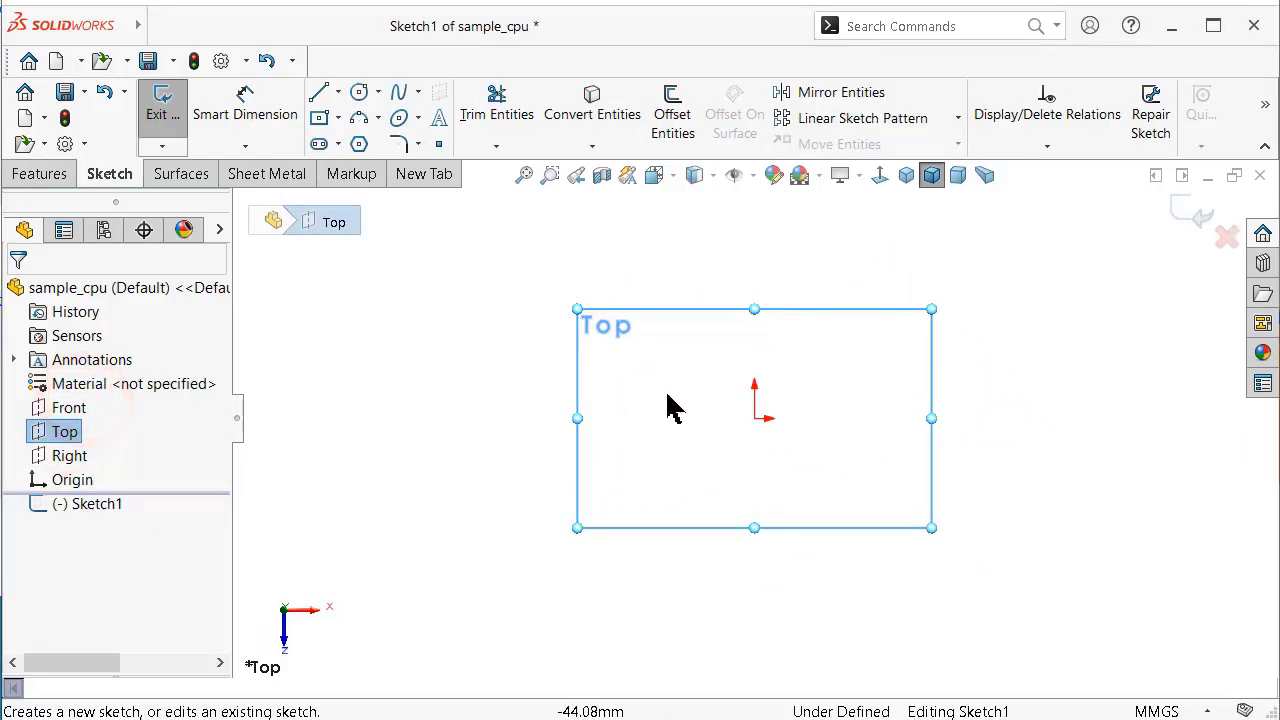
Draw a centre rectangle on the origin and dimension its left side to 42 mm
{"action": "key", "text": "s"}
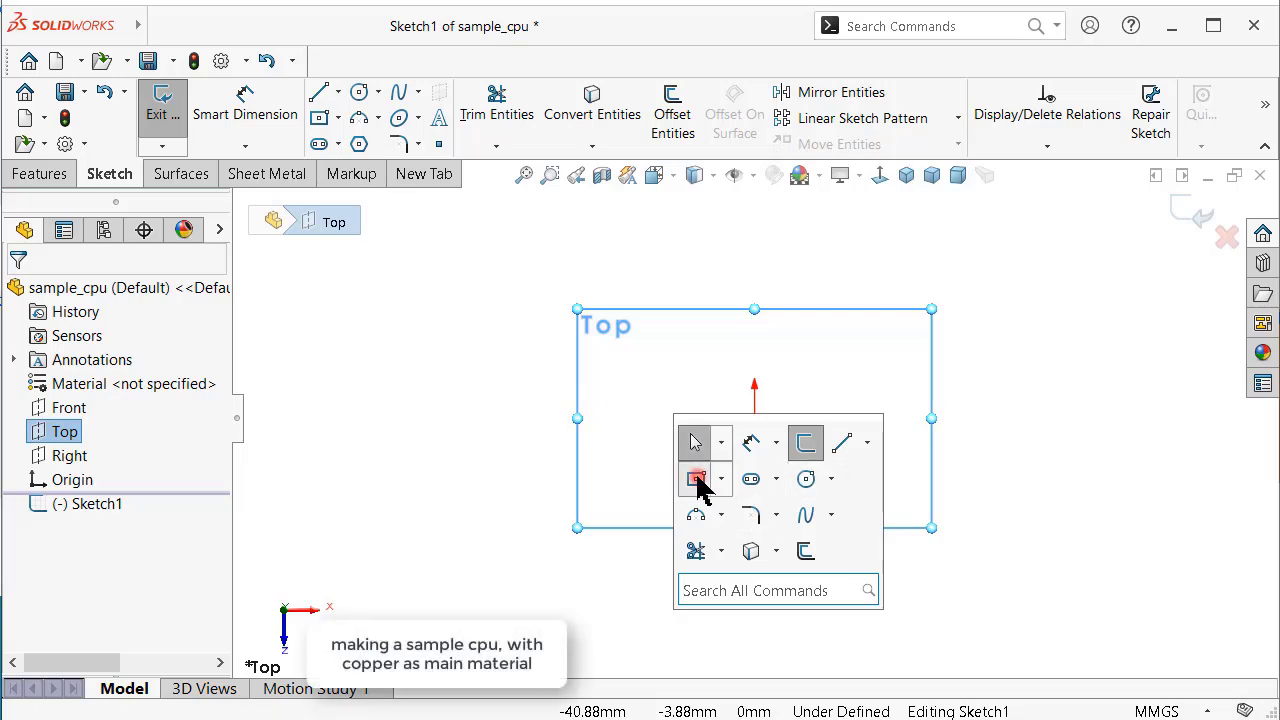
{"action": "left_click", "coordinate": [698, 480]}
{"action": "left_click", "coordinate": [754, 418]}
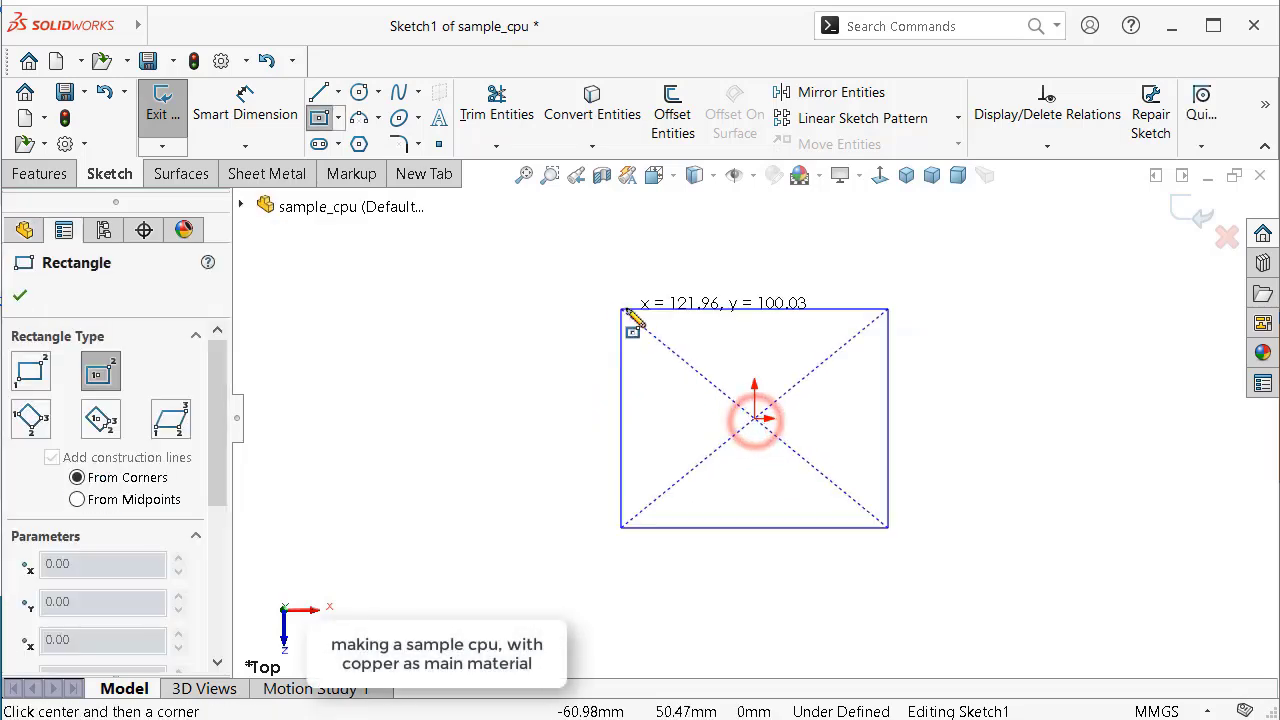
{"action": "left_click", "coordinate": [605, 306]}
{"action": "right_click_drag", "start_coordinate": [530, 376], "coordinate": [523, 248]}
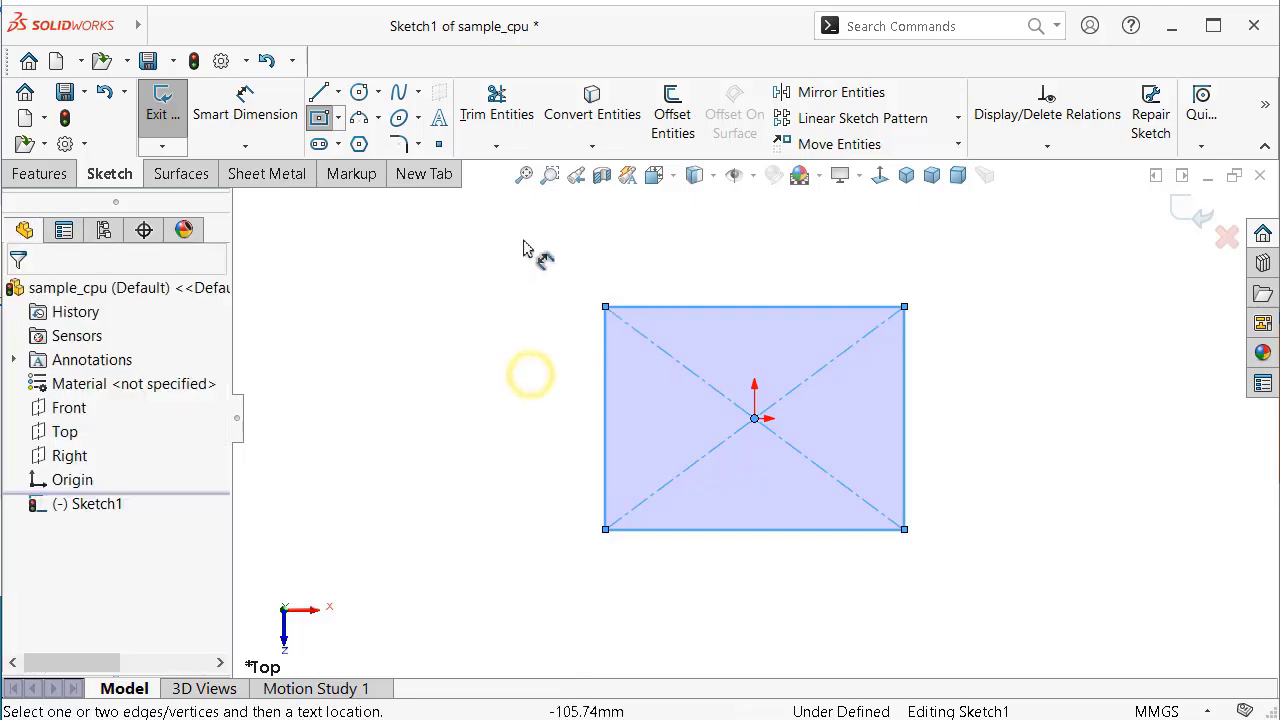
{"action": "left_click", "coordinate": [606, 360]}
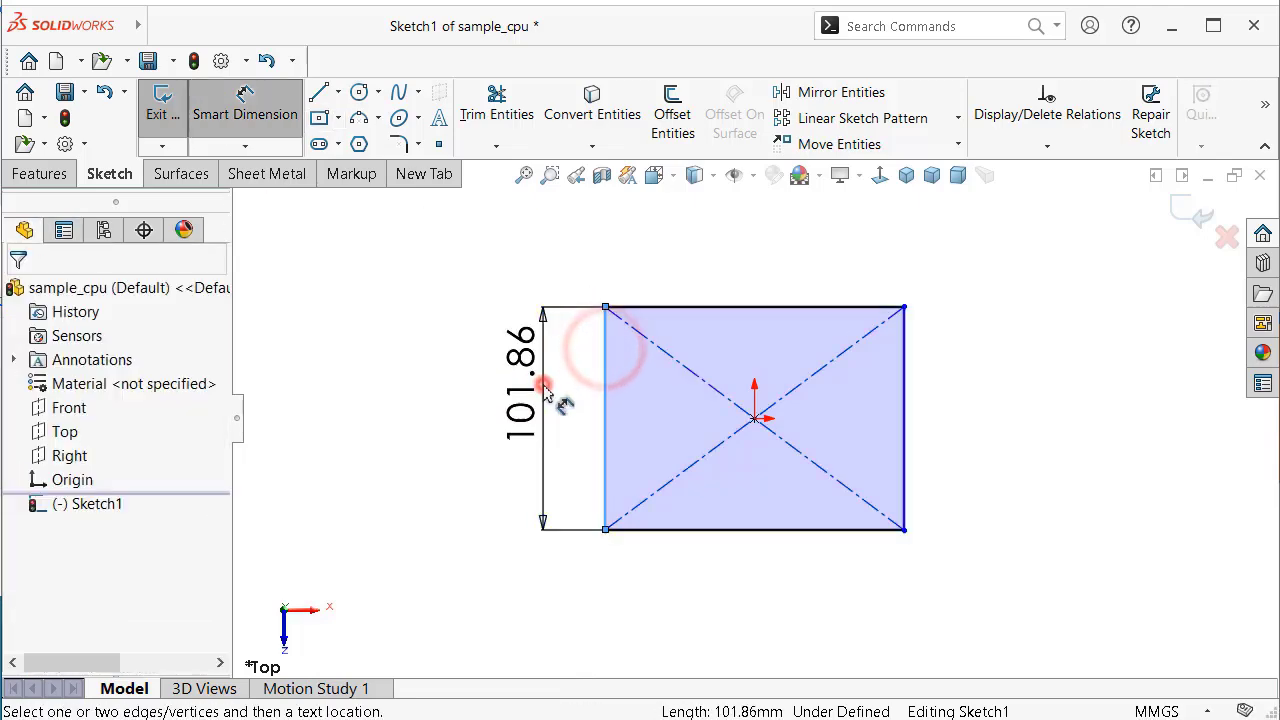
{"action": "left_click", "coordinate": [562, 396]}
{"action": "type", "text": "42"}
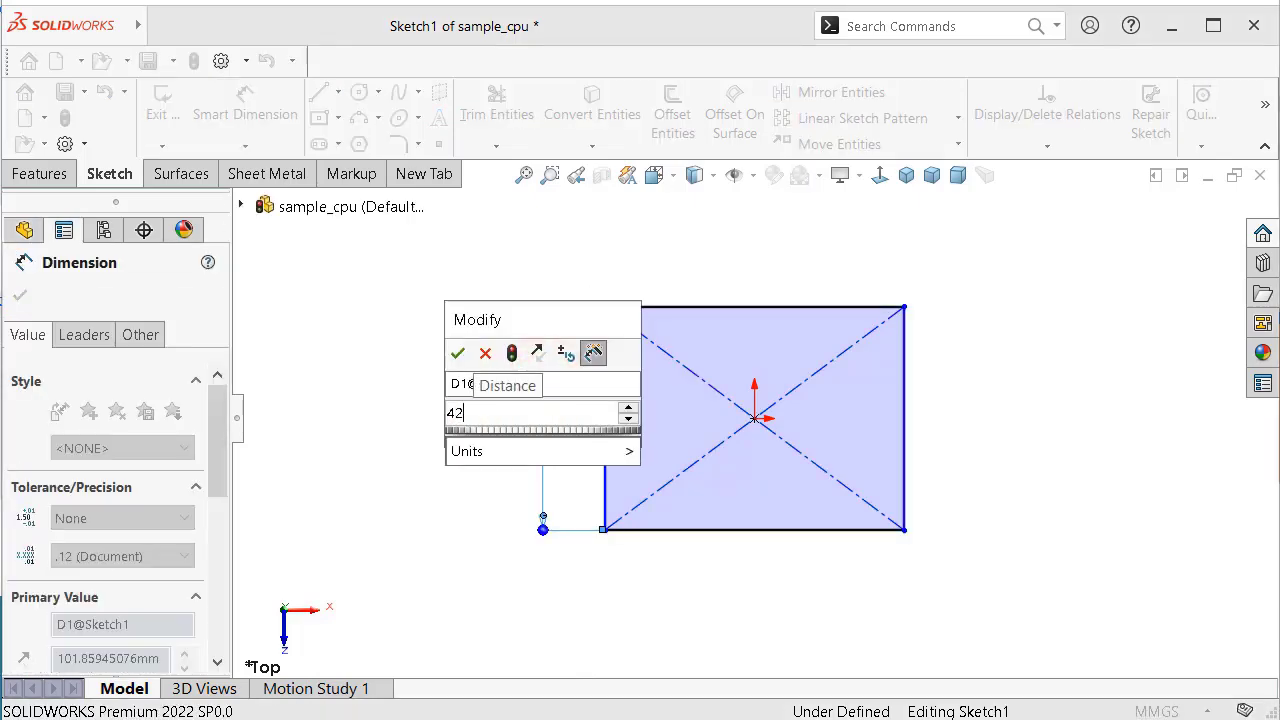
{"action": "key", "text": "Return"}
{"action": "key", "text": "Escape"}
{"action": "key", "text": "Escape"}
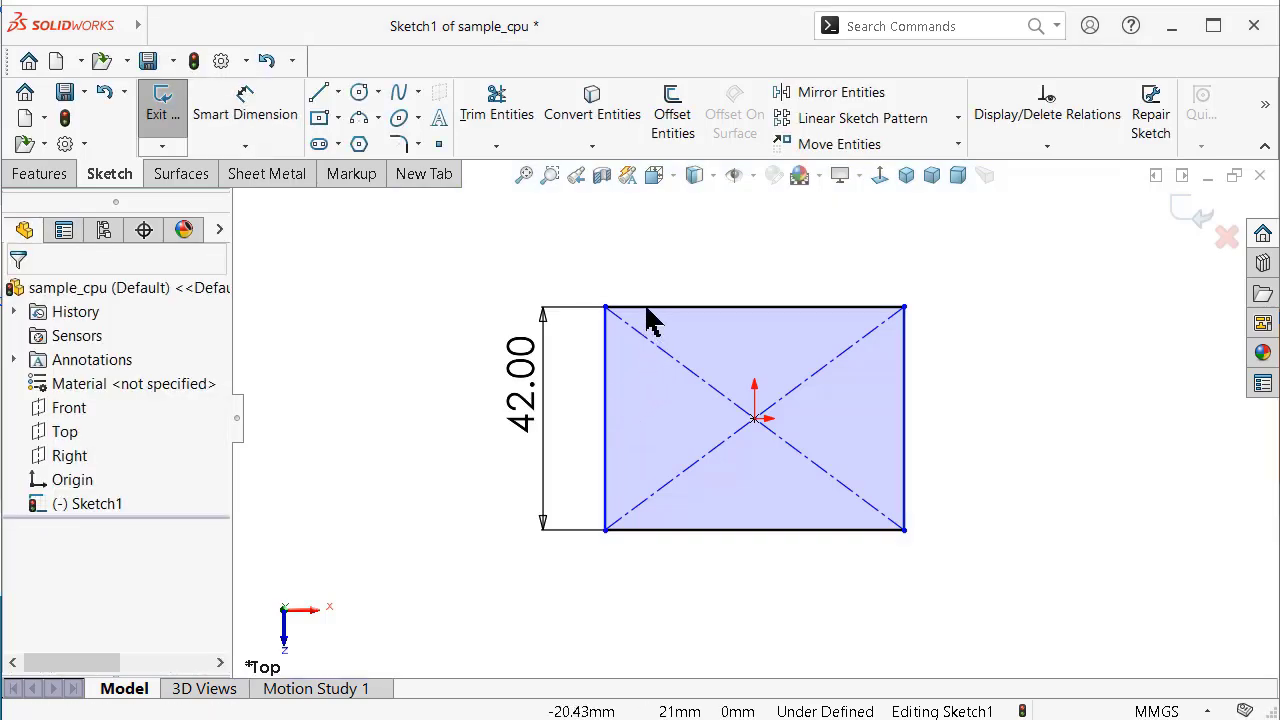
Add an Equal relation between the top and left edges to make a square
{"action": "left_click", "coordinate": [645, 306]}
{"action": "left_click", "coordinate": [606, 372], "text": "ctrl"}
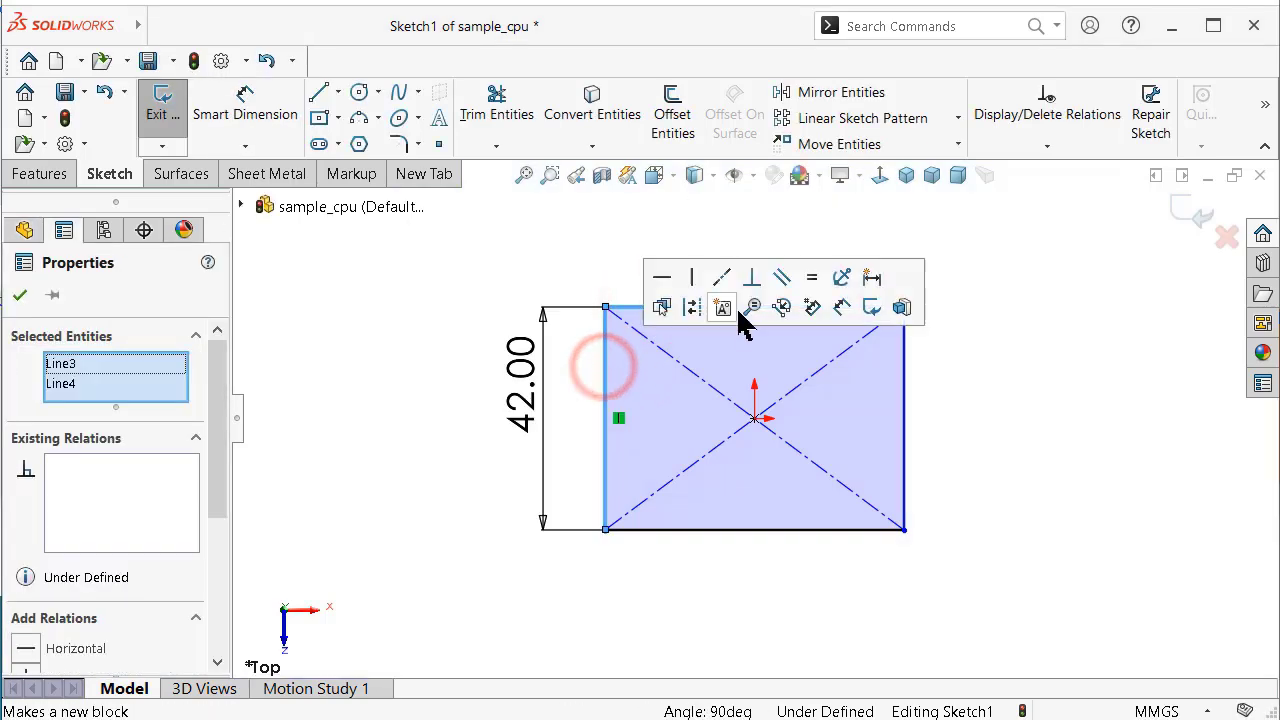
{"action": "left_click", "coordinate": [808, 278]}
{"action": "left_click", "coordinate": [1057, 370]}
{"action": "key", "text": "ctrl+7"}
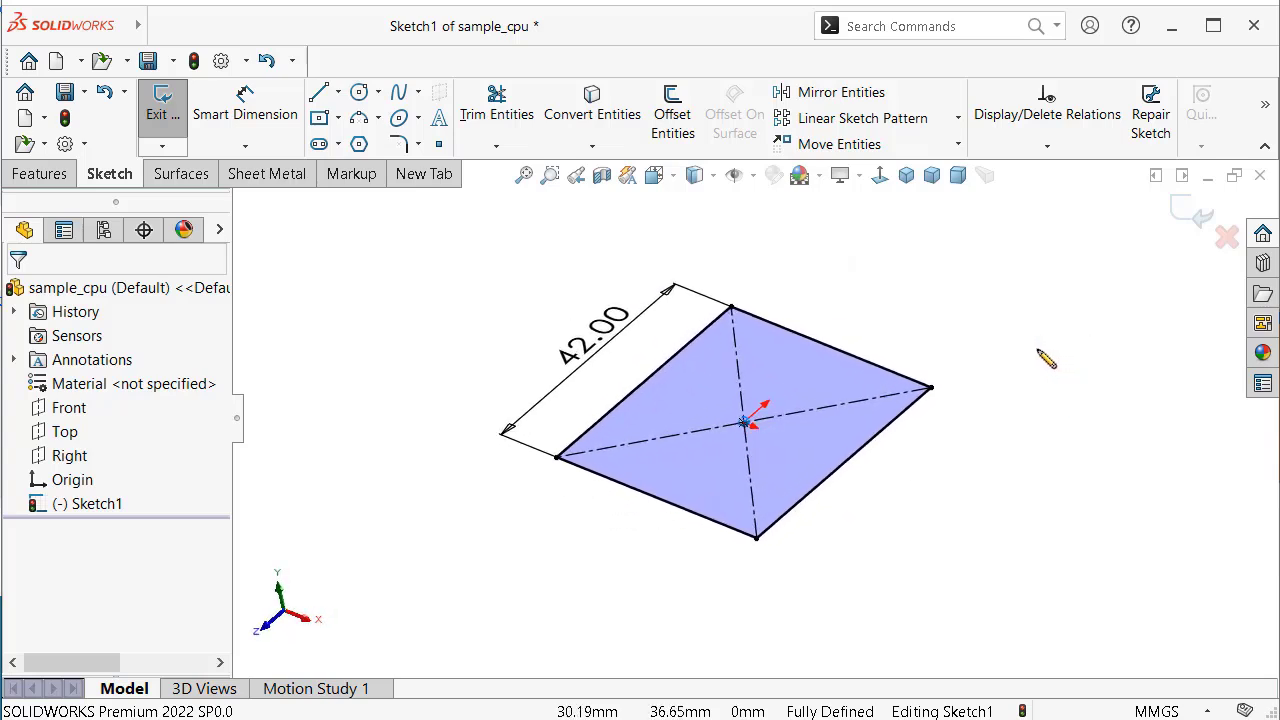
Extrude the square downward with Extruded Boss/Base into a 6 mm thick plate
{"action": "left_click", "coordinate": [32, 175]}
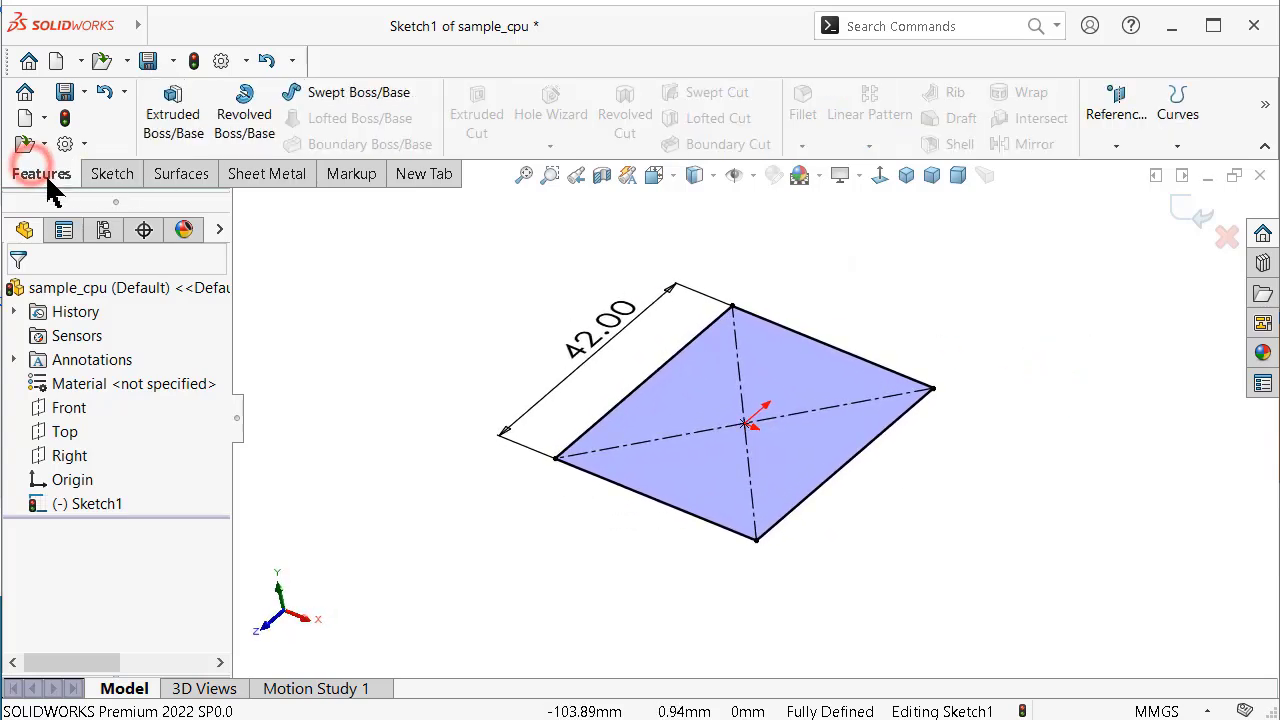
{"action": "left_click", "coordinate": [174, 124]}
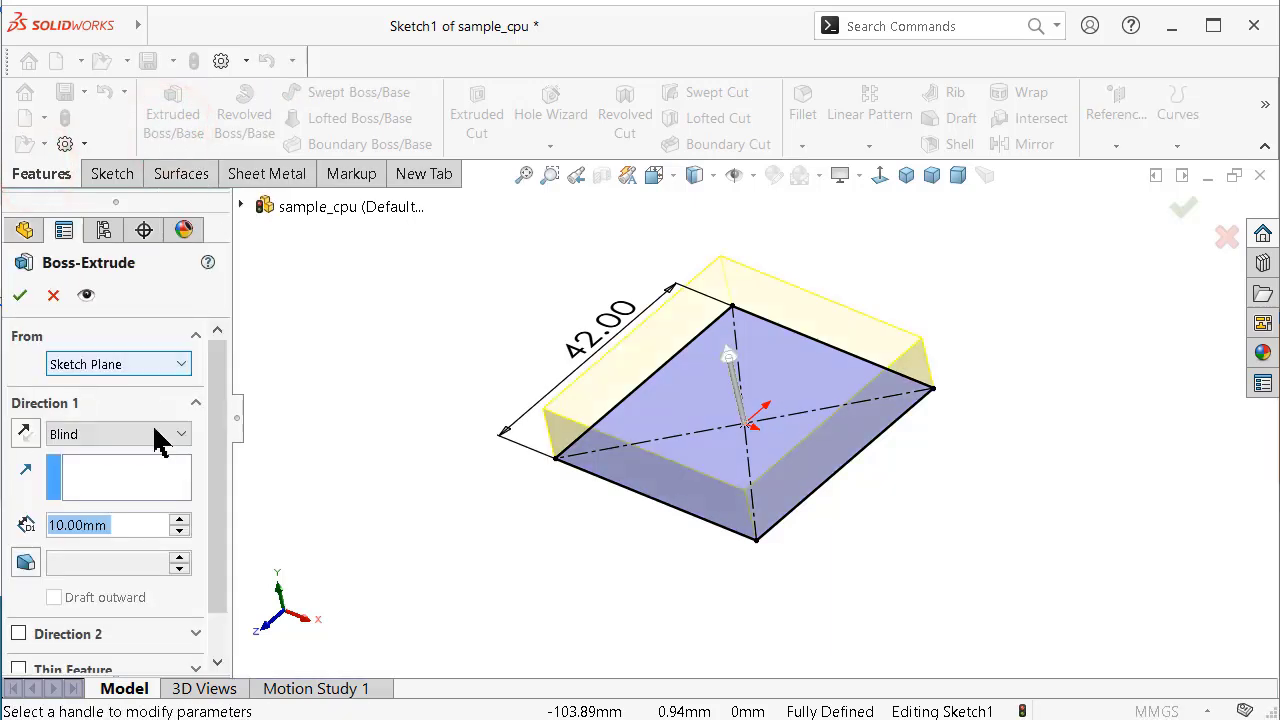
{"action": "type", "text": "4"}
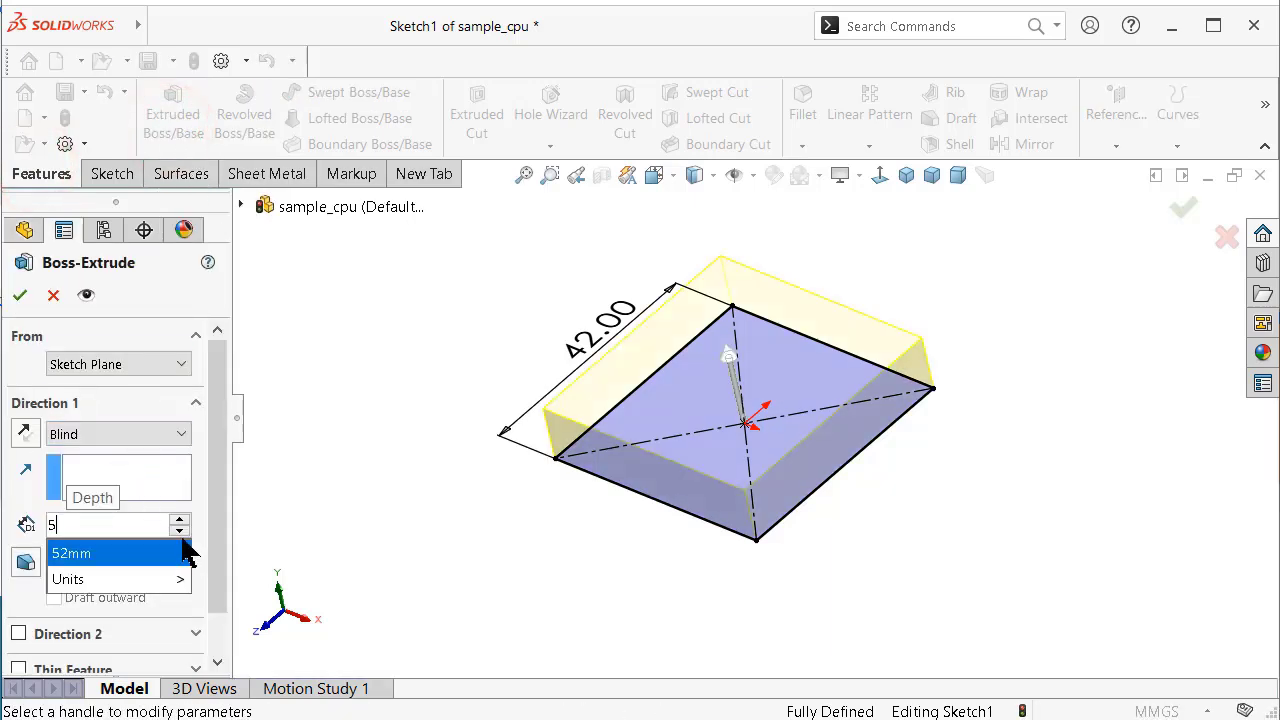
{"action": "left_click", "coordinate": [318, 400]}
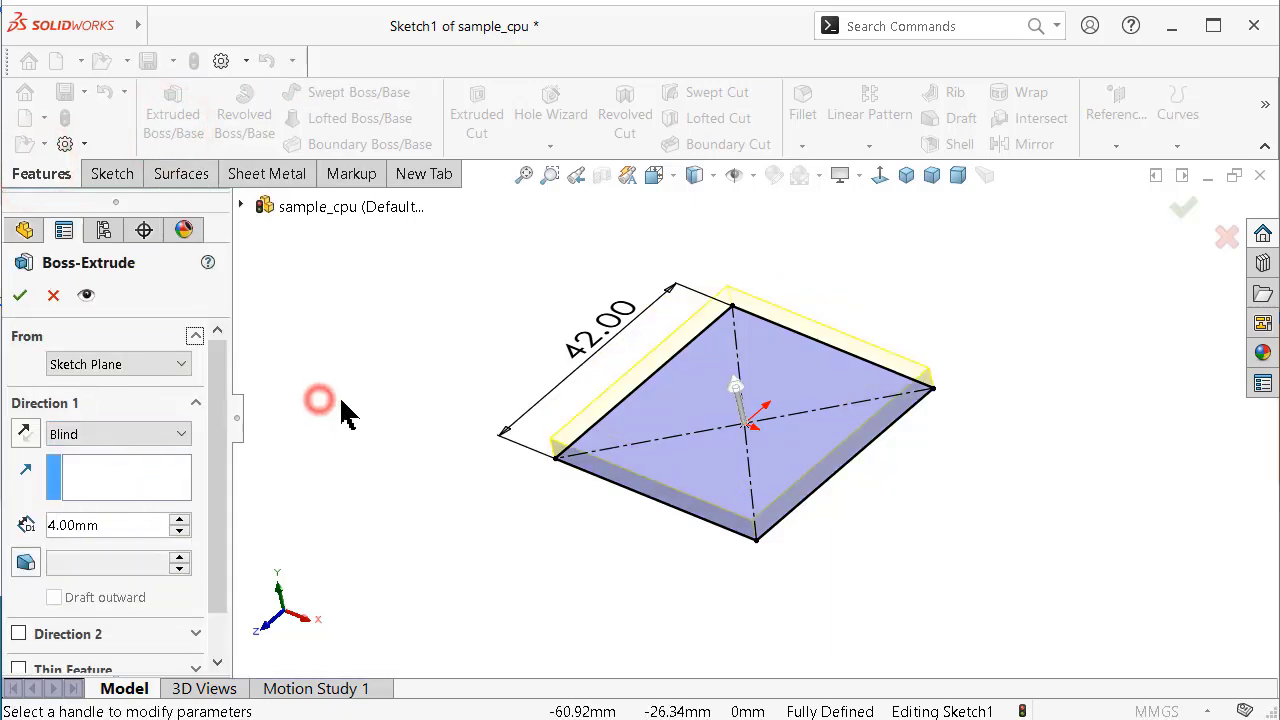
{"action": "left_click", "coordinate": [25, 433]}
{"action": "mouse_move", "coordinate": [576, 540]}
{"action": "middle_mouse_down"}
{"action": "mouse_move", "coordinate": [558, 471]}
{"action": "mouse_move", "coordinate": [581, 497]}
{"action": "middle_mouse_up"}
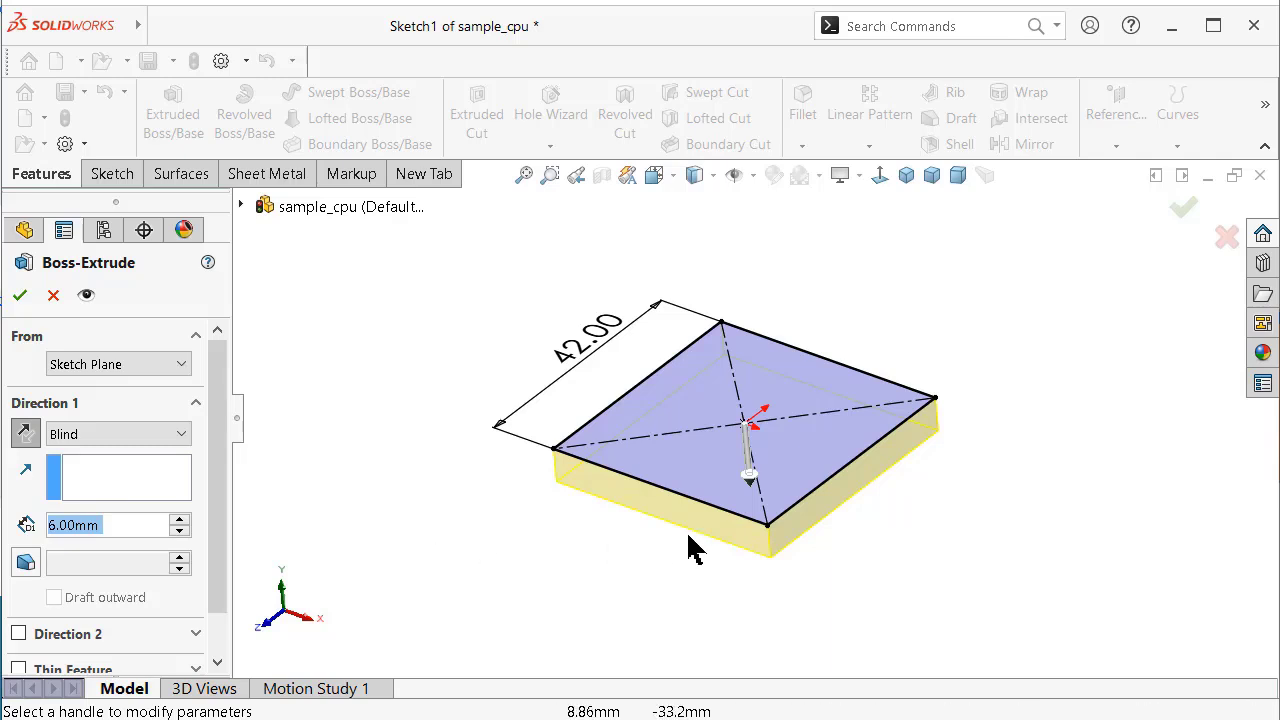
{"action": "mouse_move", "coordinate": [1130, 270]}
{"action": "middle_mouse_down"}
{"action": "mouse_move", "coordinate": [1014, 337]}
{"action": "mouse_move", "coordinate": [997, 329]}
{"action": "mouse_move", "coordinate": [1023, 371]}
{"action": "mouse_move", "coordinate": [1026, 340]}
{"action": "middle_mouse_up"}
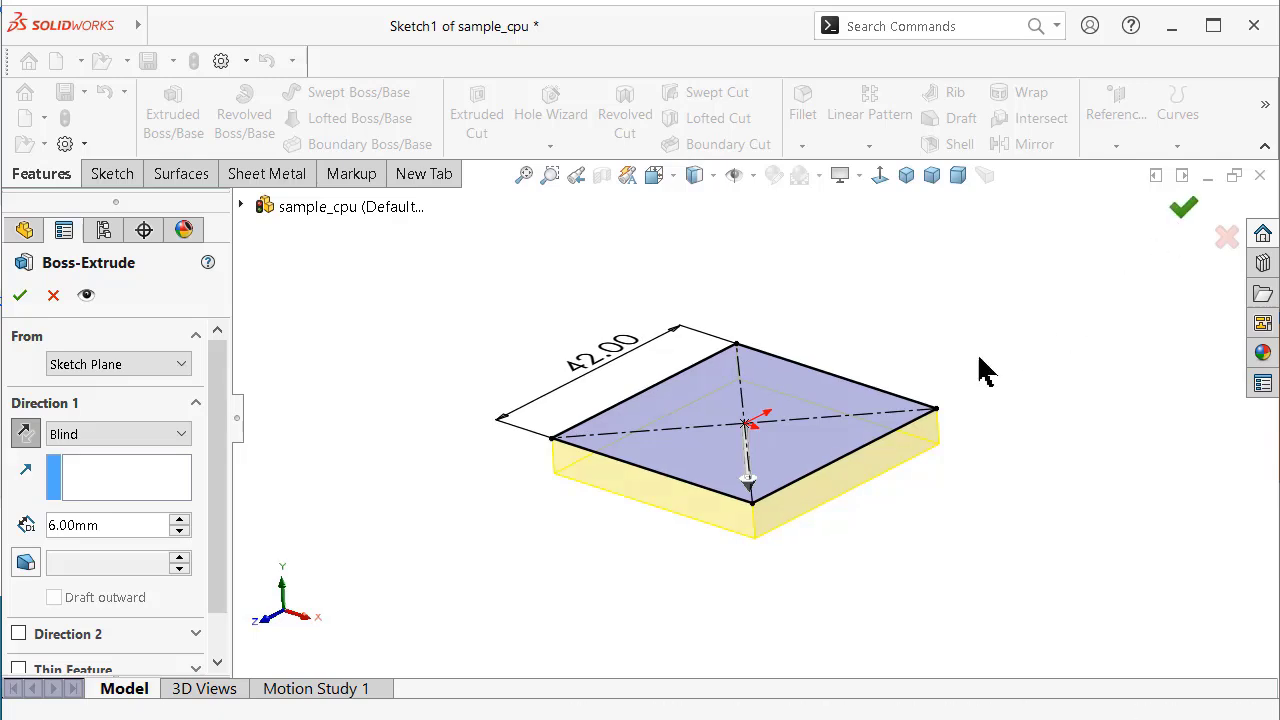
{"action": "mouse_move", "coordinate": [955, 360]}
{"action": "middle_mouse_down"}
{"action": "mouse_move", "coordinate": [1086, 314]}
{"action": "mouse_move", "coordinate": [1178, 232]}
{"action": "middle_mouse_up"}
{"action": "left_click", "coordinate": [1182, 214]}
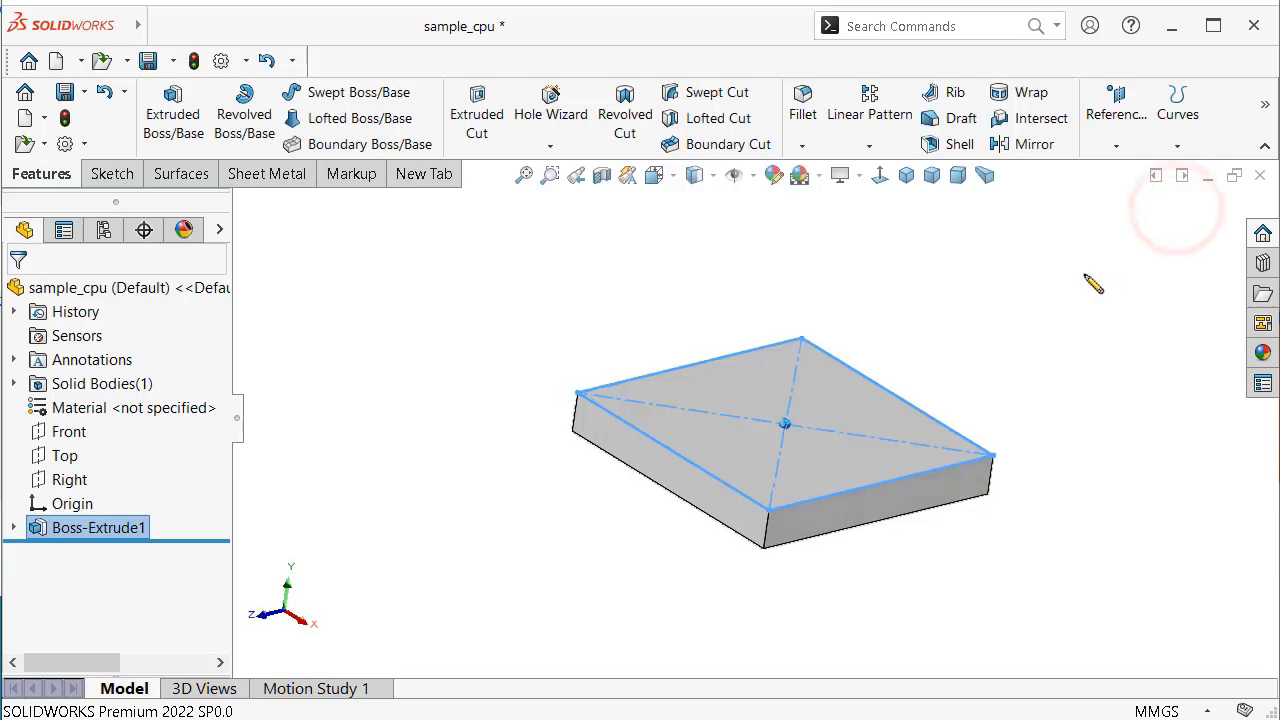
Apply the polished copper appearance to the plate and save sample_cpu with Ctrl+S
{"action": "middle_click_drag", "start_coordinate": [1067, 281], "coordinate": [1062, 303]}
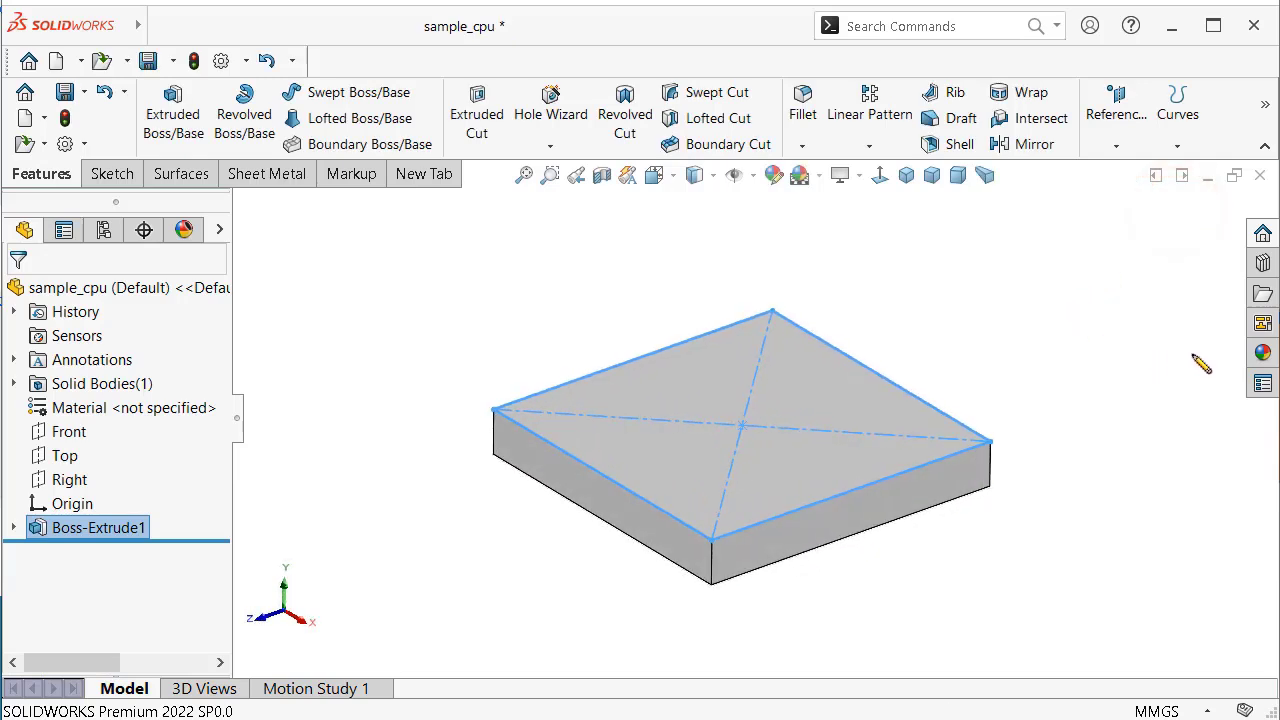
{"action": "left_click", "coordinate": [1262, 352]}
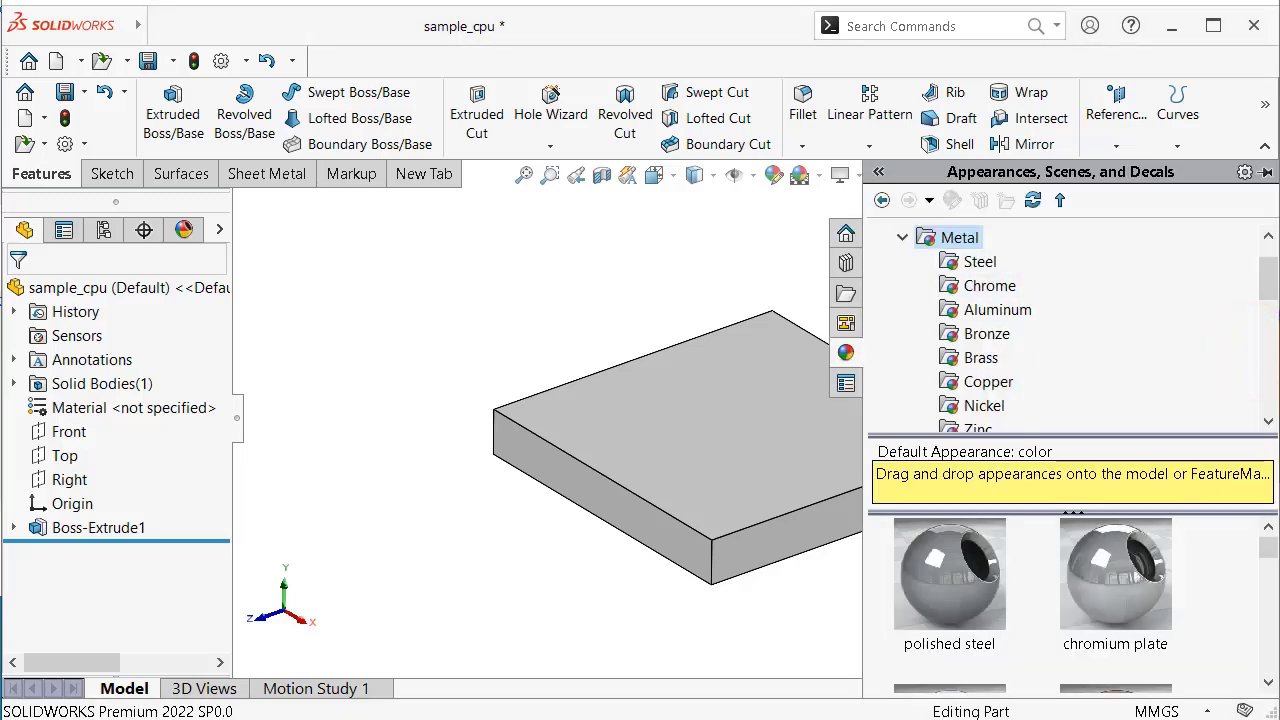
{"action": "left_click_drag", "start_coordinate": [1268, 552], "coordinate": [1267, 600]}
{"action": "double_click", "coordinate": [1146, 596]}
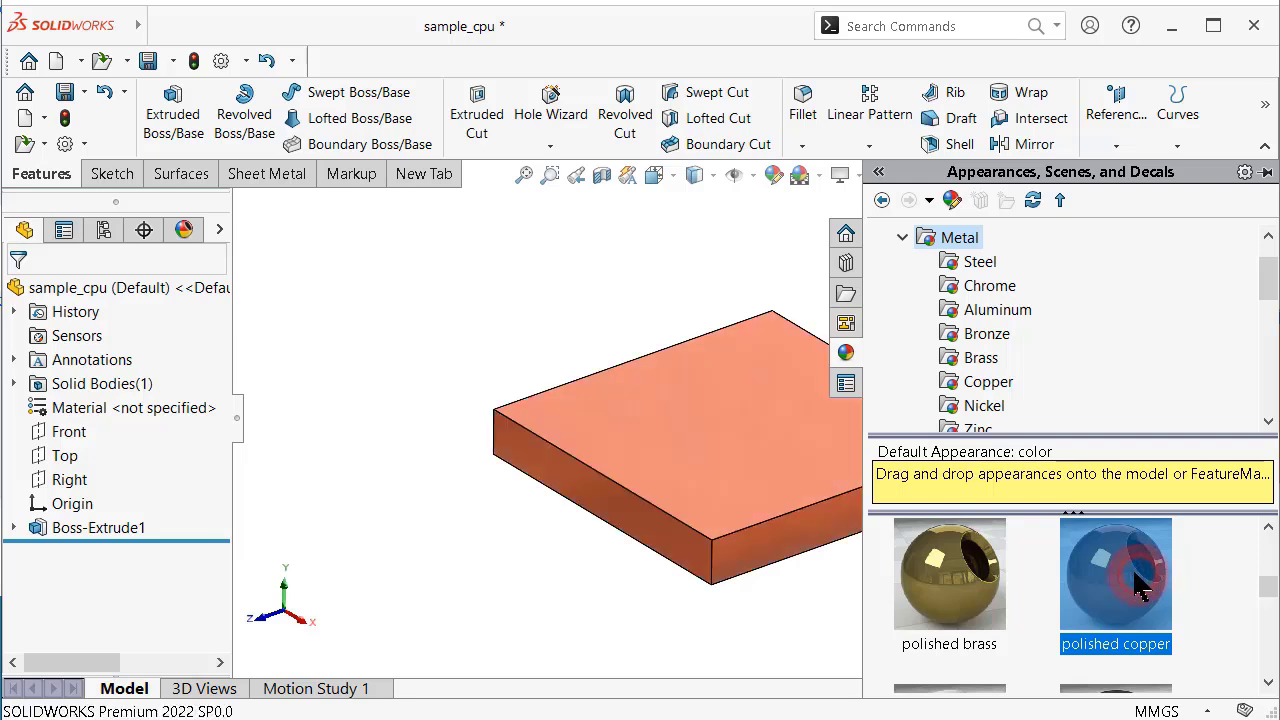
{"action": "left_click", "coordinate": [527, 277]}
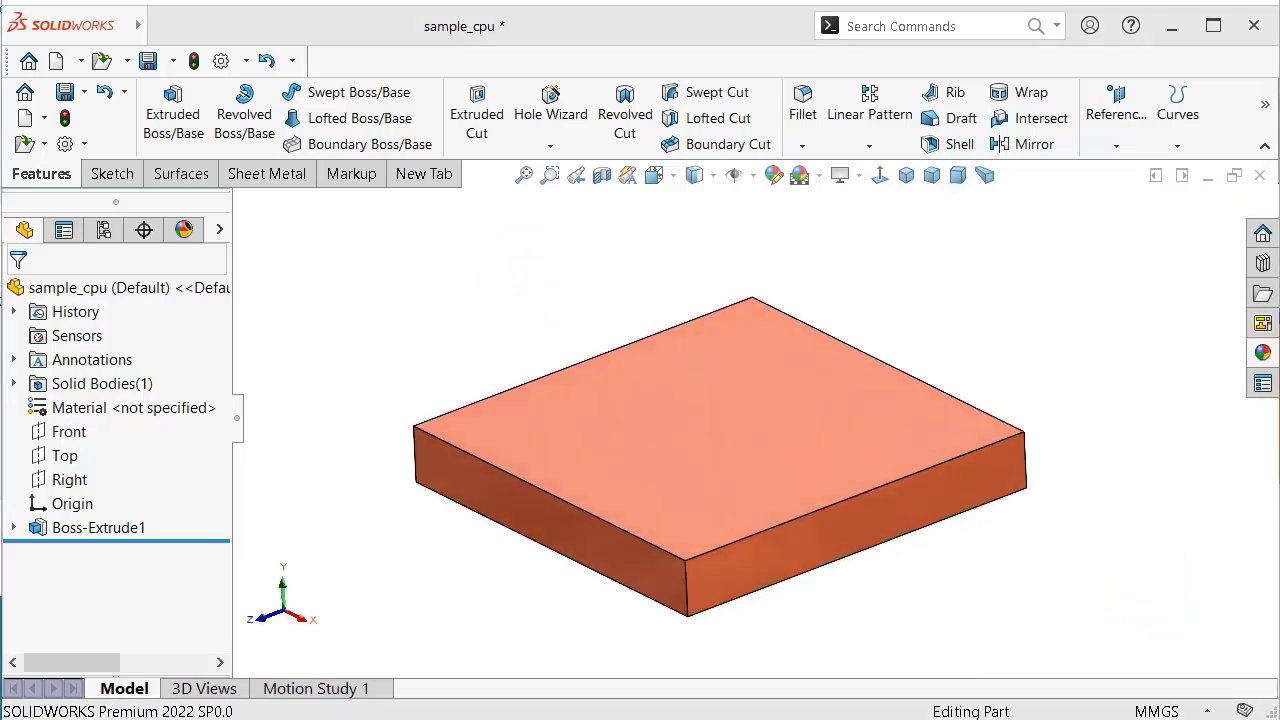
{"action": "left_click", "coordinate": [95, 533]}
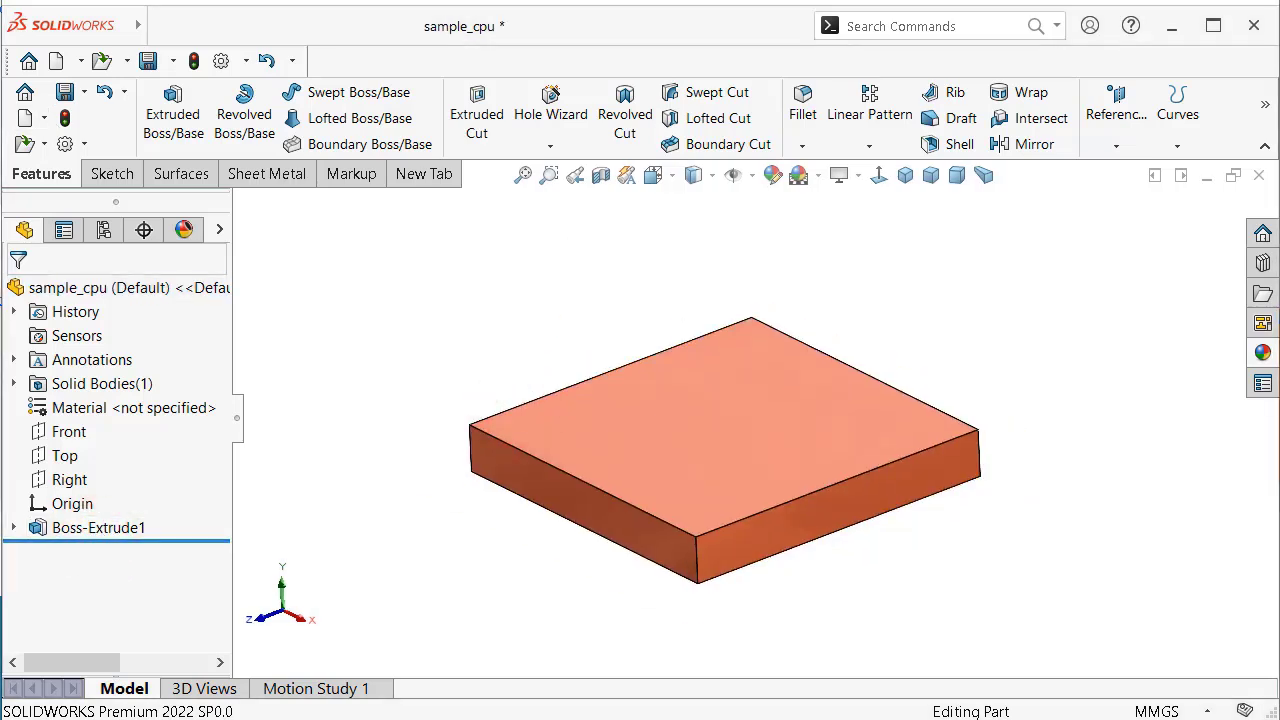
{"action": "key", "text": "ctrl+s"}
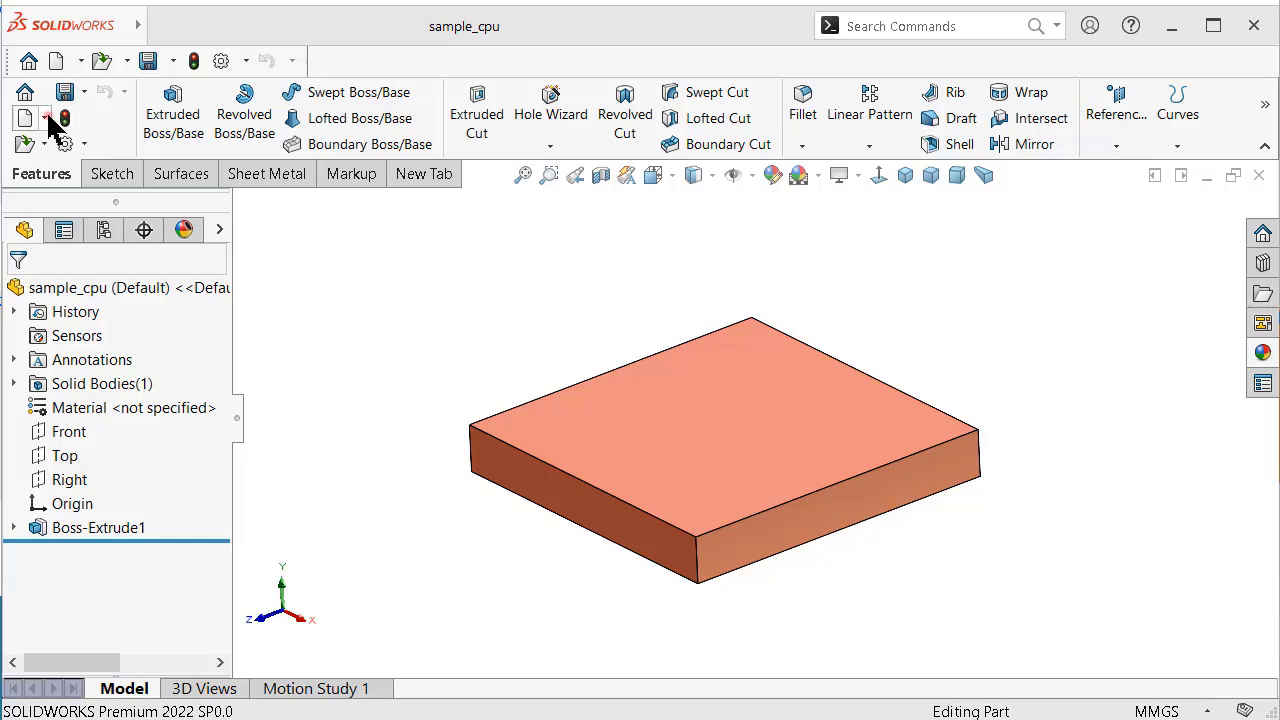
Make a new assembly from the copper sample_cpu part, which becomes its fixed first component
{"action": "left_click", "coordinate": [46, 117]}
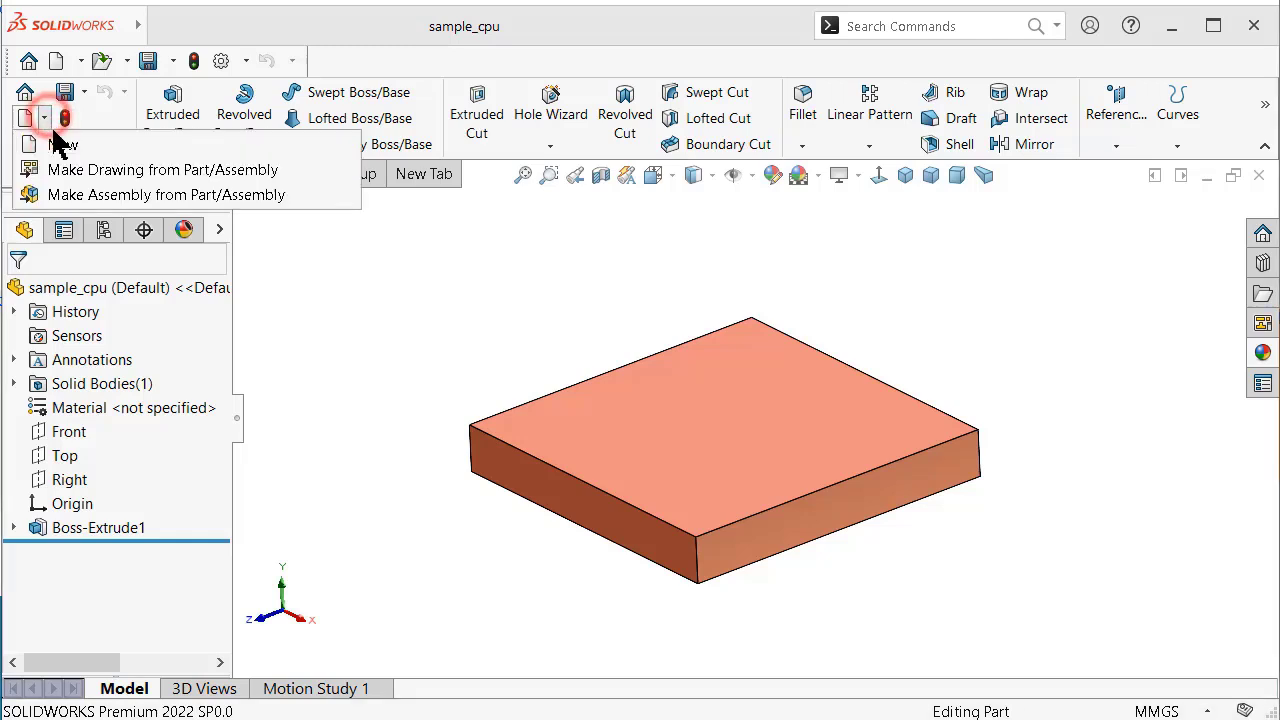
{"action": "left_click", "coordinate": [97, 195]}
{"action": "left_click", "coordinate": [842, 525]}
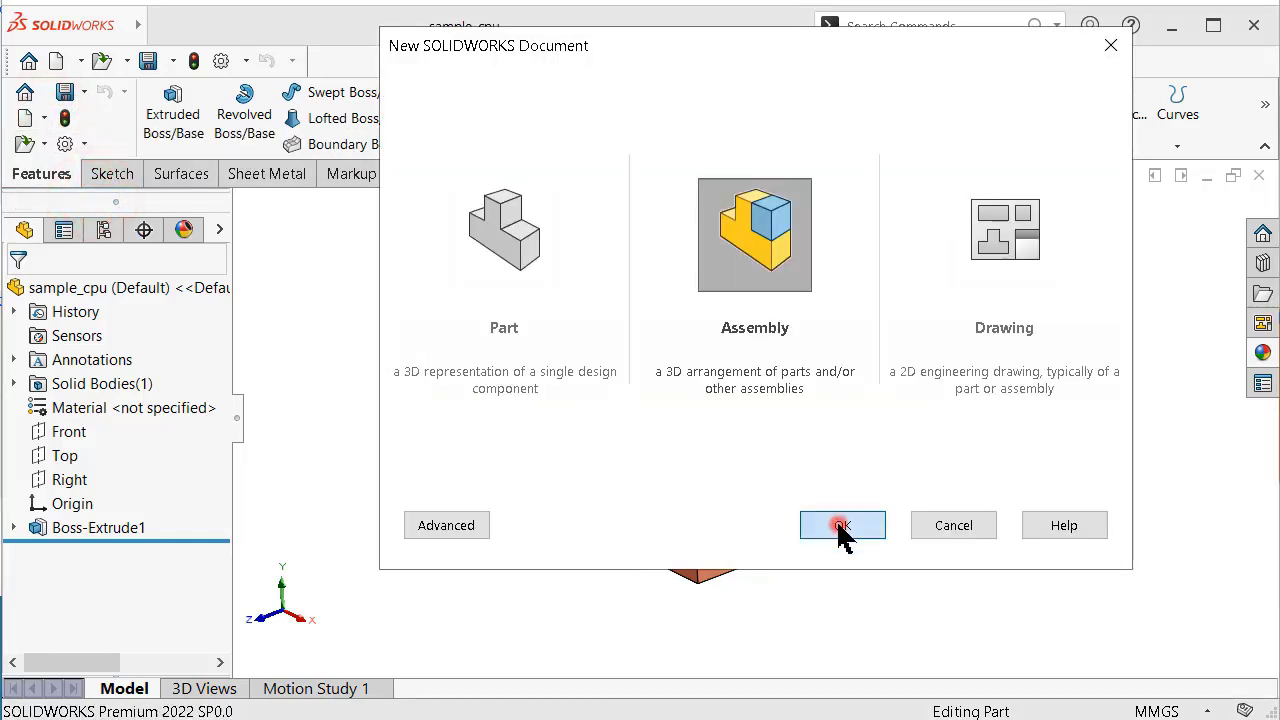
{"action": "left_click", "coordinate": [735, 386]}
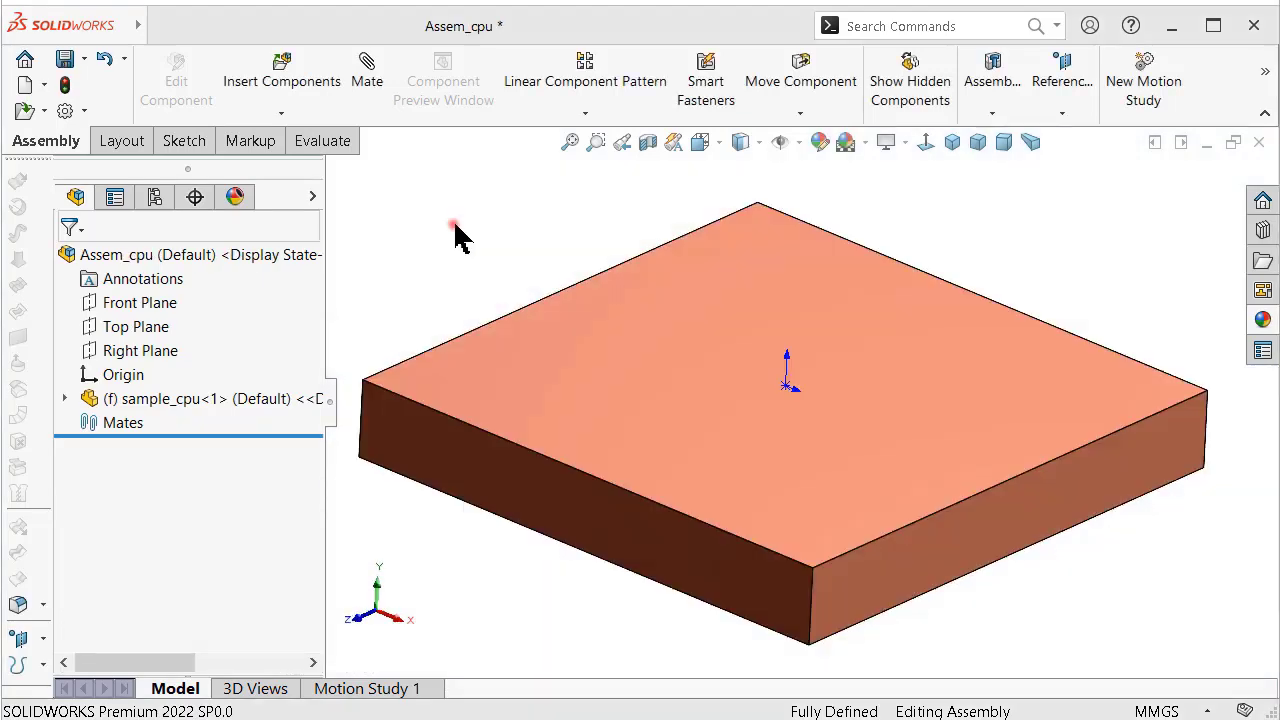
{"action": "right_click", "coordinate": [455, 228]}
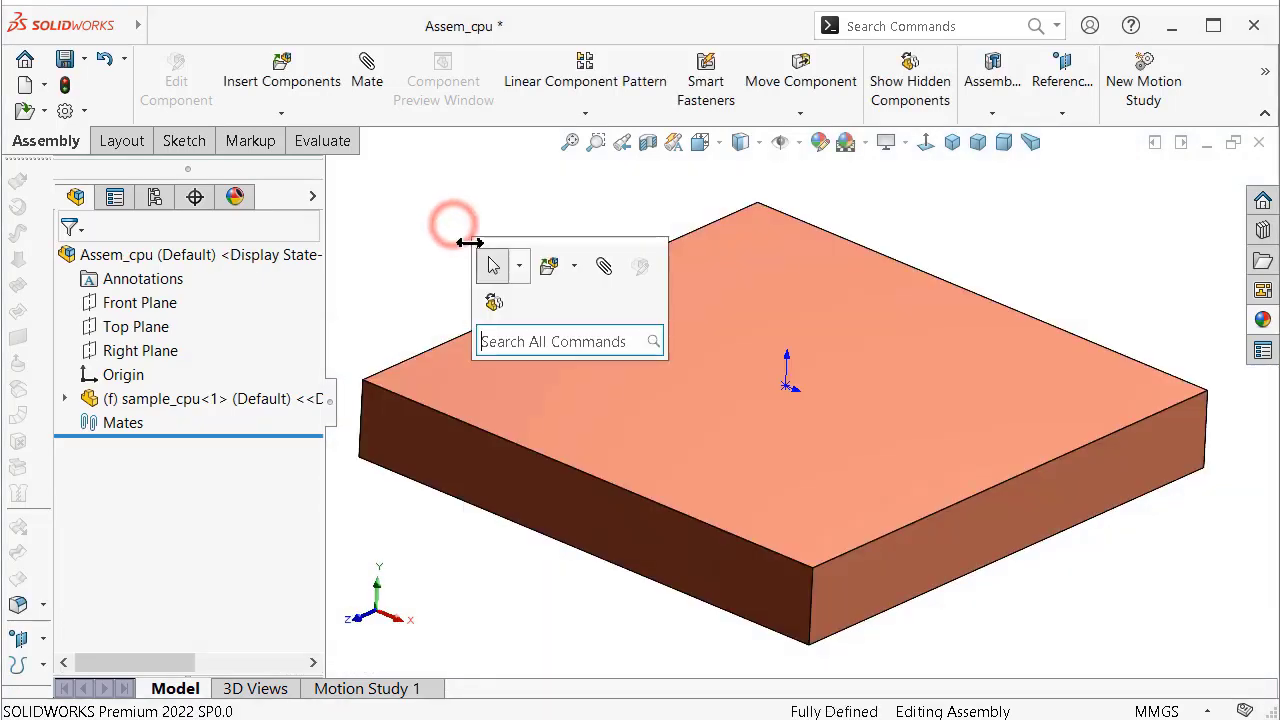
Insert the open heatsink_cpu part into the assembly, placing it over the copper plate
{"action": "left_click", "coordinate": [576, 266]}
{"action": "left_click", "coordinate": [578, 296]}
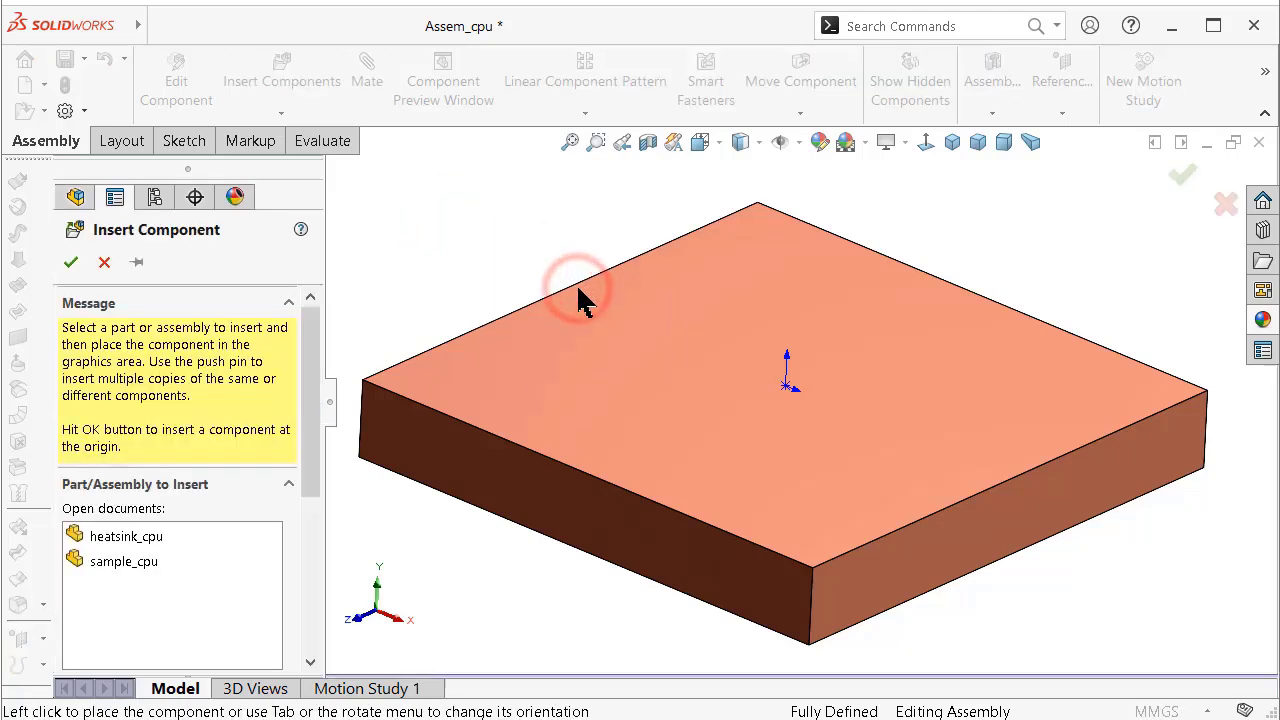
{"action": "left_click", "coordinate": [140, 540]}
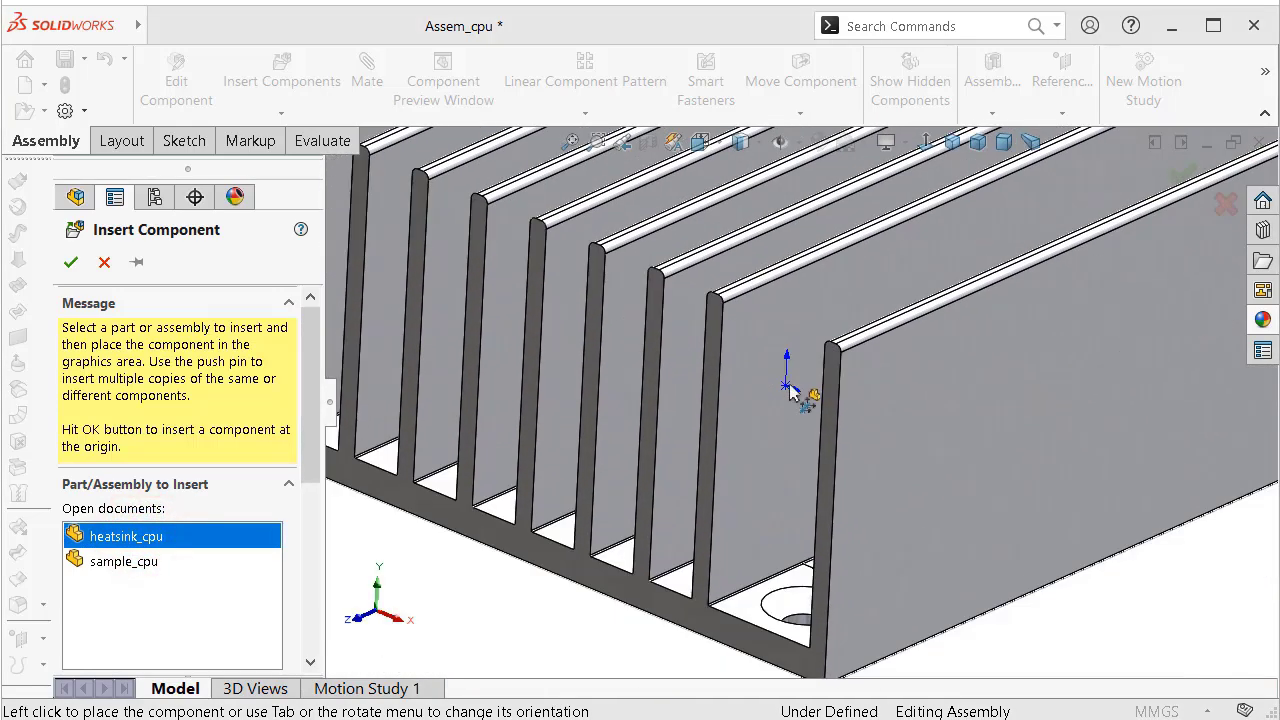
{"action": "left_click", "coordinate": [790, 385]}
{"action": "scroll", "coordinate": [817, 480], "scroll_direction": "up", "scroll_amount": 5}
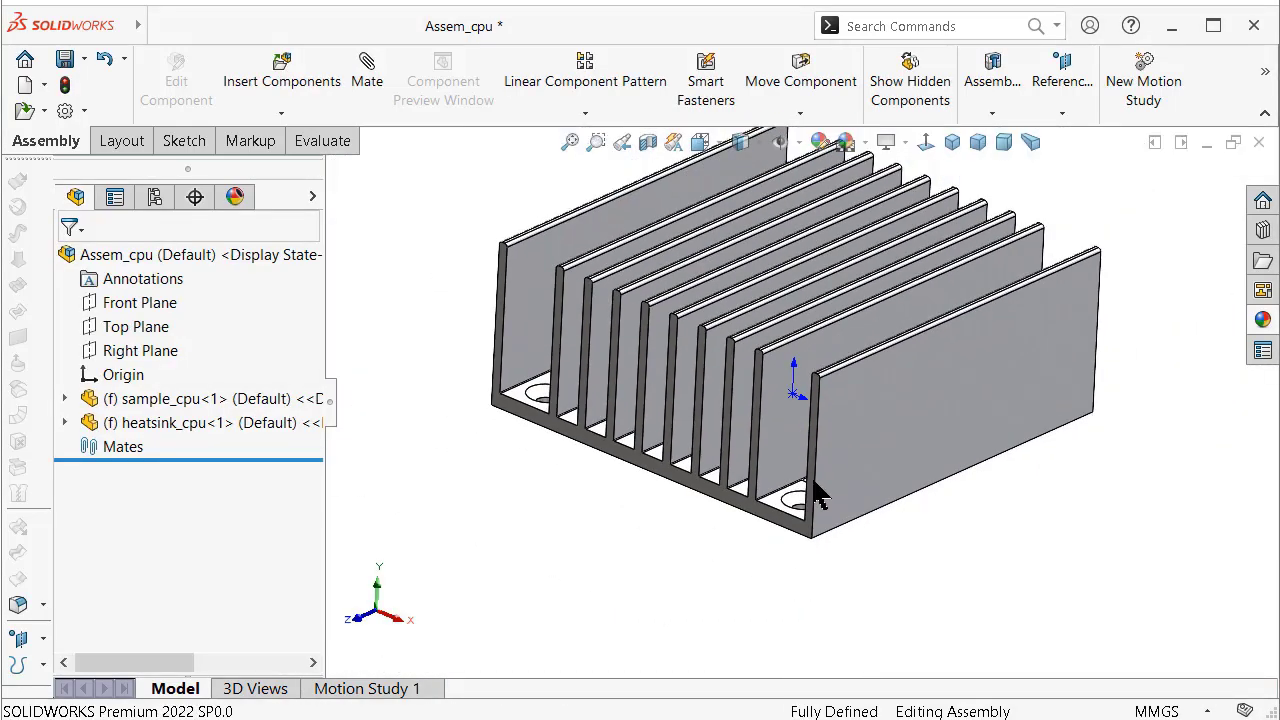
{"action": "mouse_move", "coordinate": [817, 491]}
{"action": "middle_mouse_down"}
{"action": "mouse_move", "coordinate": [820, 374]}
{"action": "mouse_move", "coordinate": [784, 364]}
{"action": "mouse_move", "coordinate": [789, 409]}
{"action": "mouse_move", "coordinate": [789, 363]}
{"action": "mouse_move", "coordinate": [790, 486]}
{"action": "middle_mouse_up"}
{"action": "scroll", "coordinate": [787, 377], "scroll_direction": "down", "scroll_amount": 3}
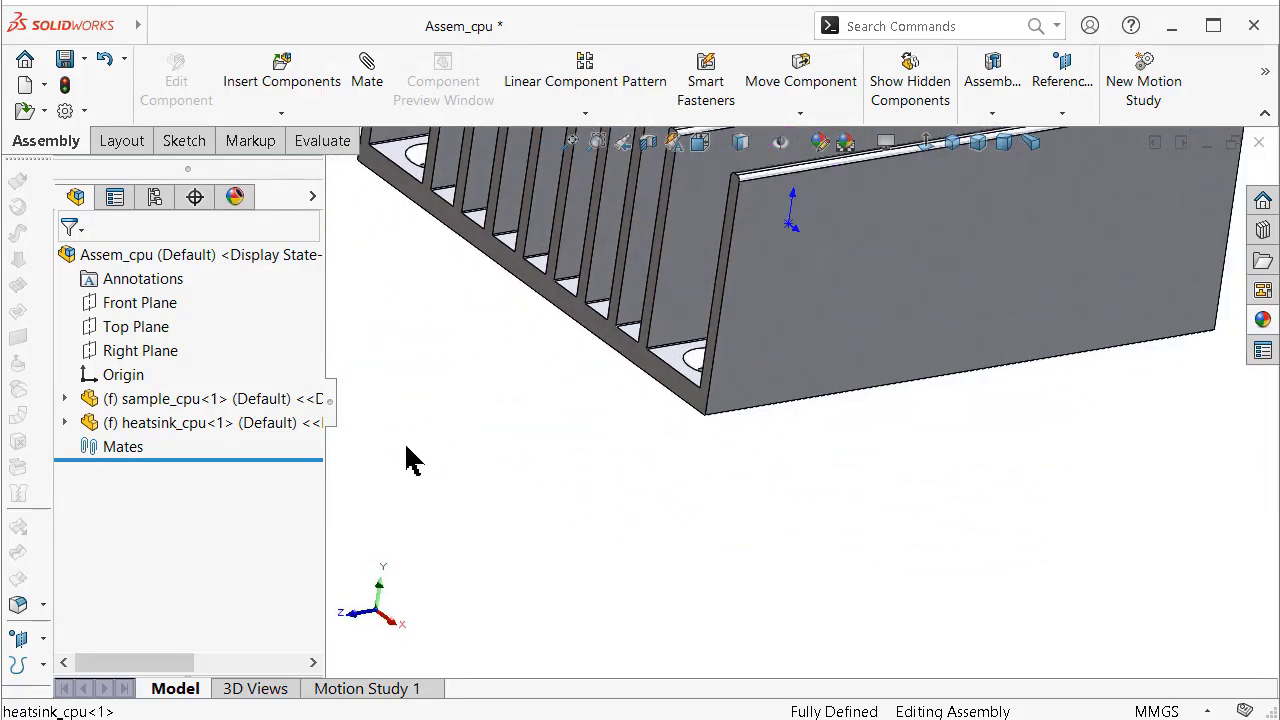
Set heatsink_cpu to Float and lift it above the CPU block
{"action": "left_click", "coordinate": [248, 425]}
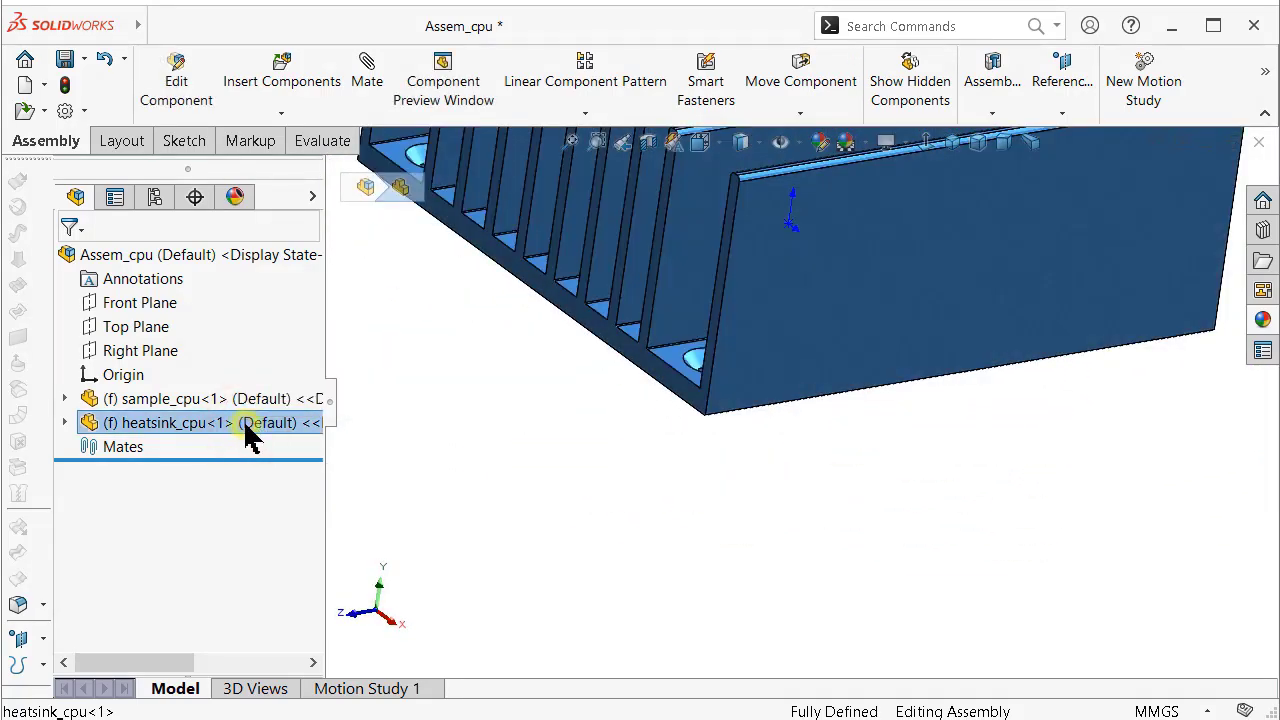
{"action": "right_click", "coordinate": [248, 428]}
{"action": "left_click", "coordinate": [290, 470]}
{"action": "mouse_move", "coordinate": [700, 457]}
{"action": "middle_mouse_down"}
{"action": "mouse_move", "coordinate": [706, 337]}
{"action": "mouse_move", "coordinate": [680, 395]}
{"action": "middle_mouse_up"}
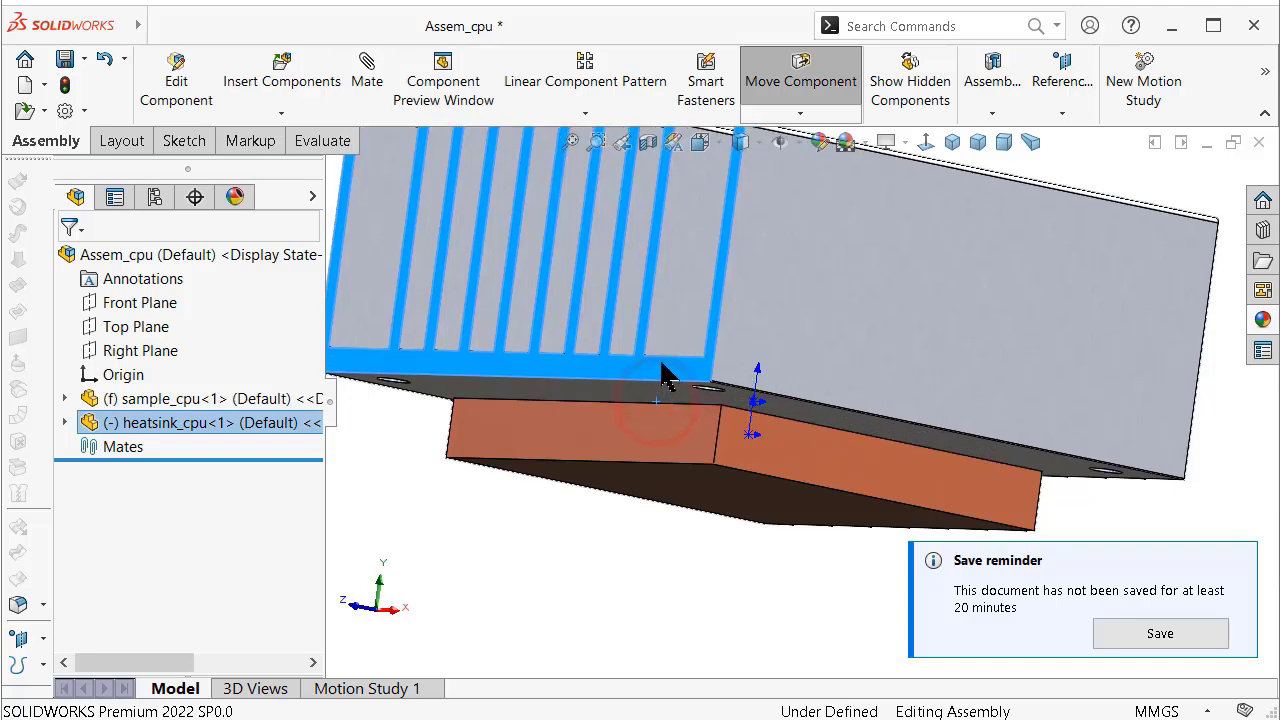
{"action": "left_click_drag", "start_coordinate": [660, 412], "coordinate": [646, 400]}
Mate the heatsink base face coincident with the CPU block's top face
{"action": "left_click", "coordinate": [500, 556]}
{"action": "left_click", "coordinate": [597, 382]}
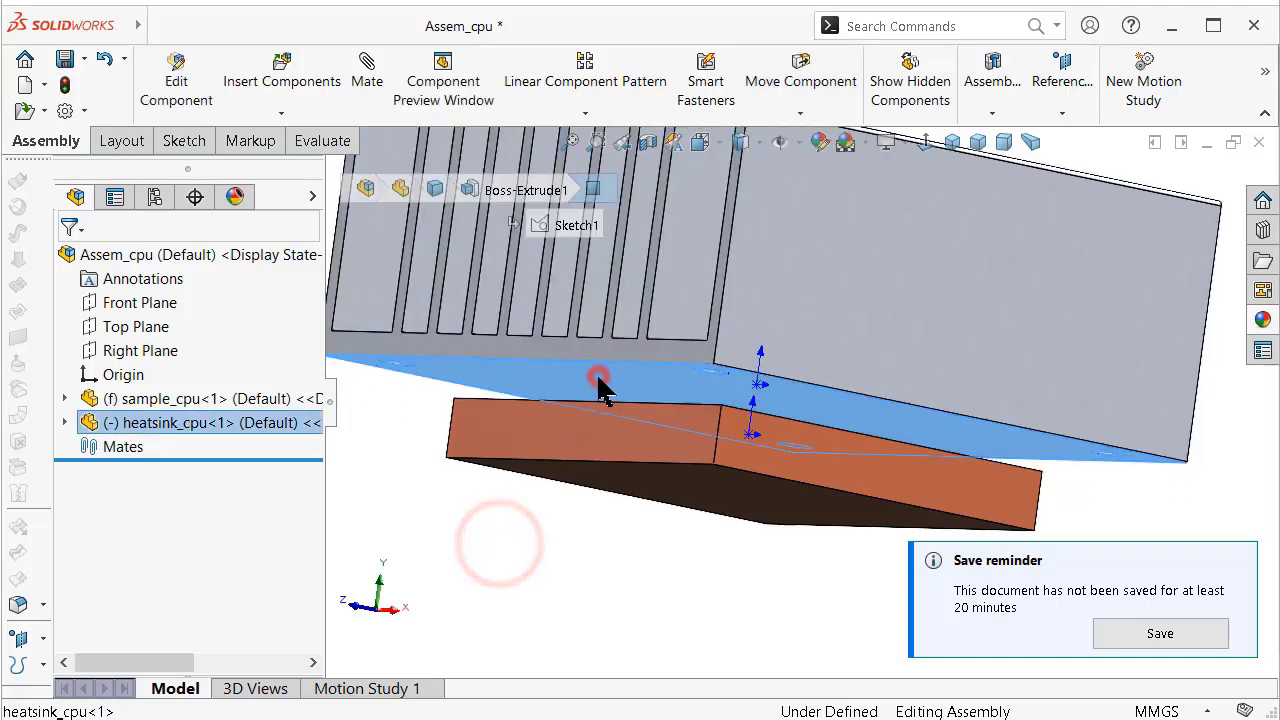
{"action": "type", "text": "saaa"}
{"action": "left_click", "coordinate": [523, 559]}
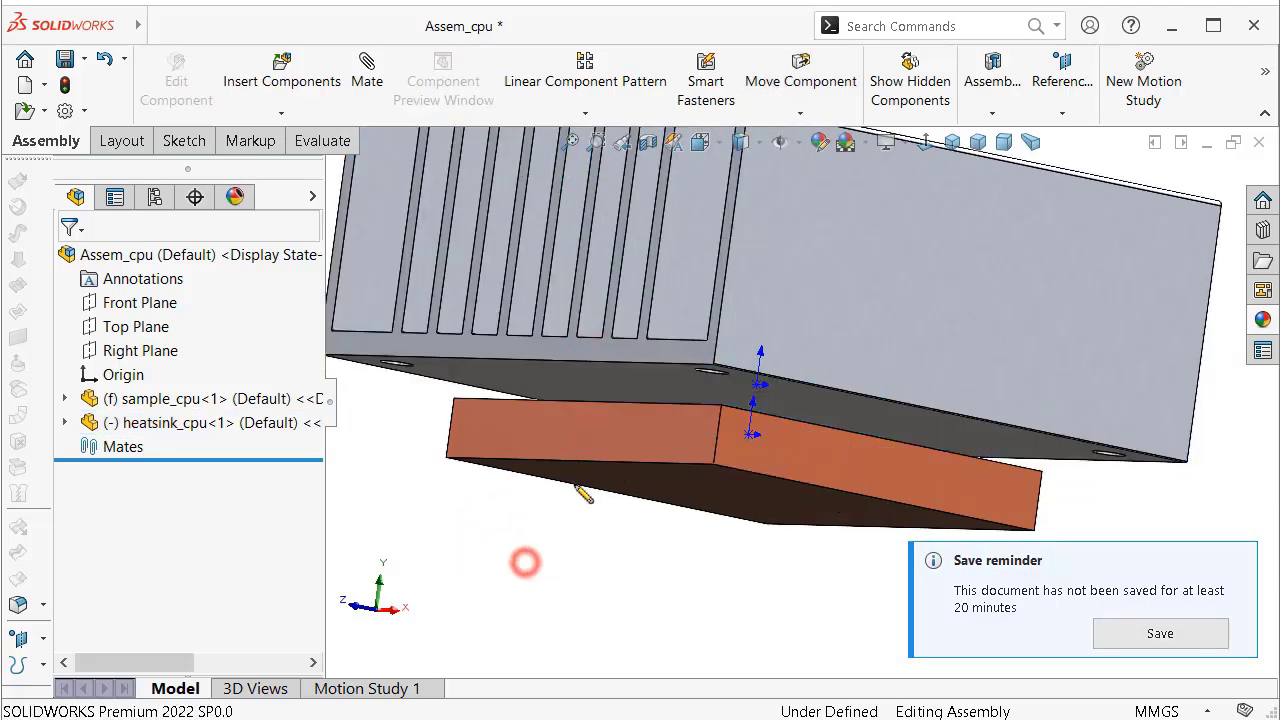
{"action": "left_click", "coordinate": [620, 378]}
{"action": "mouse_move", "coordinate": [594, 434]}
{"action": "middle_mouse_down"}
{"action": "mouse_move", "coordinate": [677, 480]}
{"action": "mouse_move", "coordinate": [727, 465]}
{"action": "middle_mouse_up"}
{"action": "left_click", "coordinate": [725, 450], "text": "ctrl"}
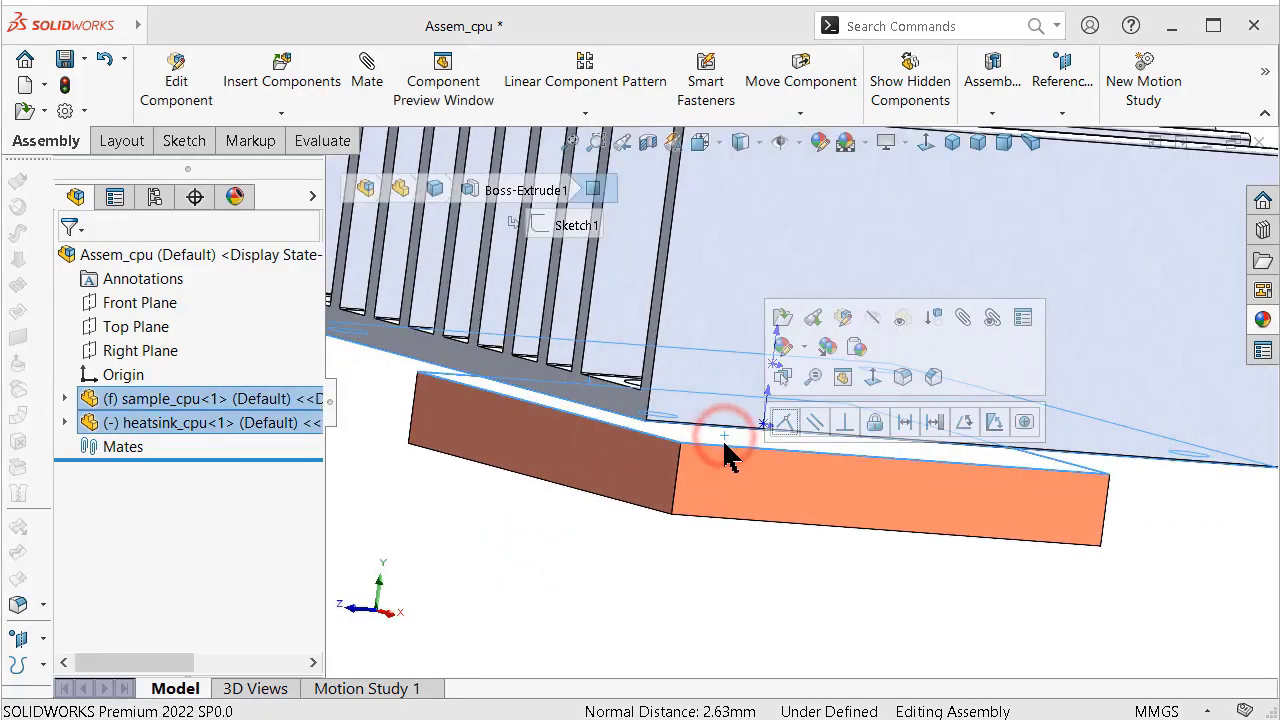
{"action": "left_click", "coordinate": [786, 428]}
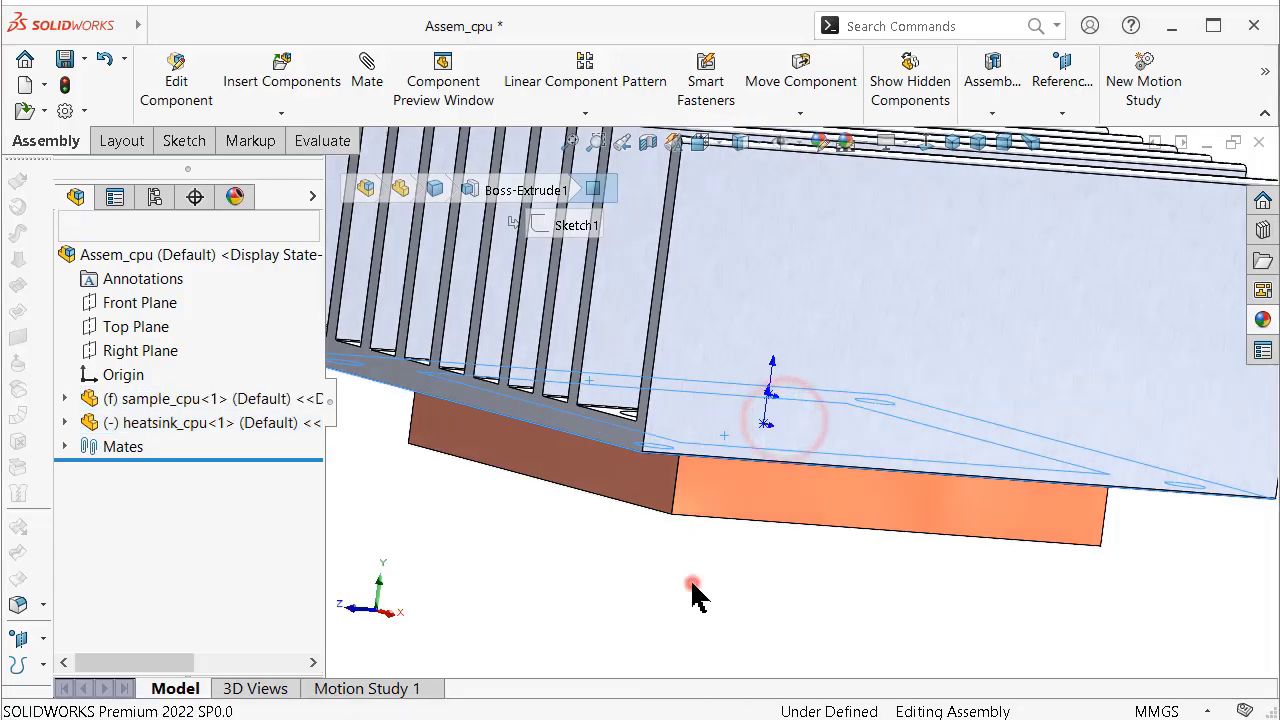
{"action": "mouse_move", "coordinate": [692, 585]}
{"action": "middle_mouse_down"}
{"action": "mouse_move", "coordinate": [733, 475]}
{"action": "mouse_move", "coordinate": [691, 594]}
{"action": "mouse_move", "coordinate": [766, 457]}
{"action": "middle_mouse_up"}
Add a Width mate centring the heatsink fin faces between two opposite CPU side faces
{"action": "key", "text": "f"}
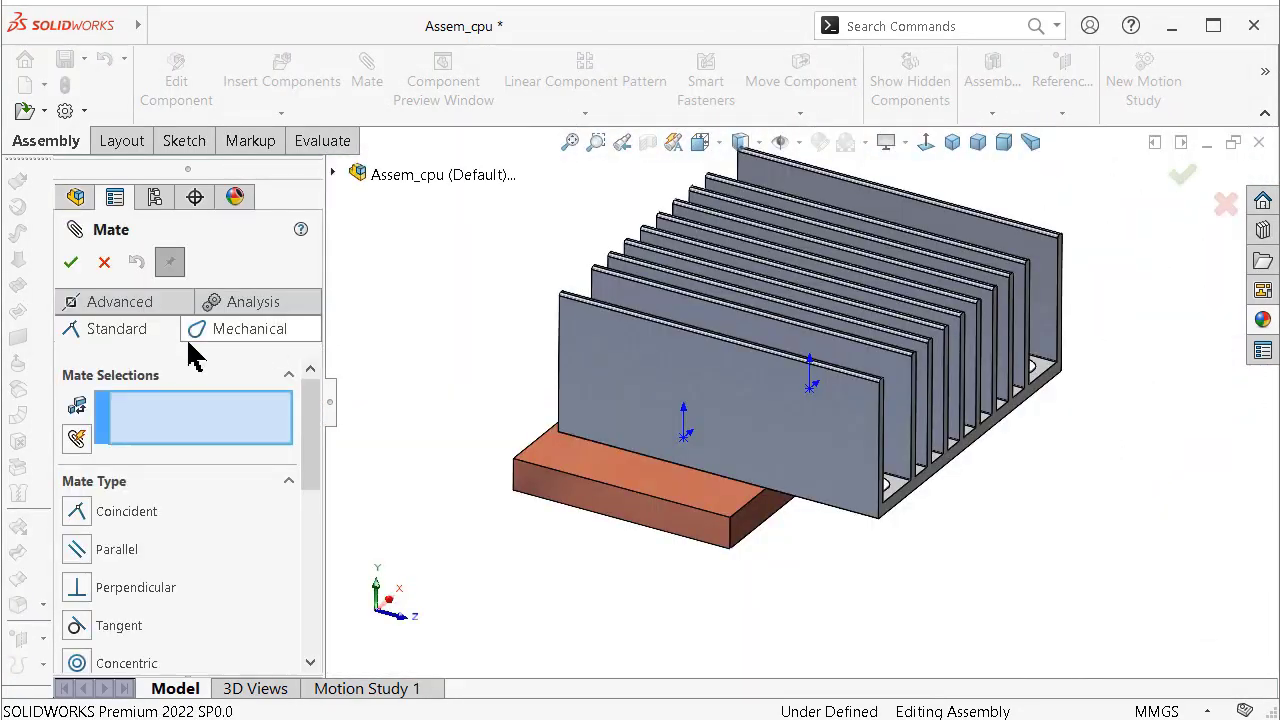
{"action": "left_click", "coordinate": [135, 313]}
{"action": "left_click_drag", "start_coordinate": [306, 428], "coordinate": [306, 471]}
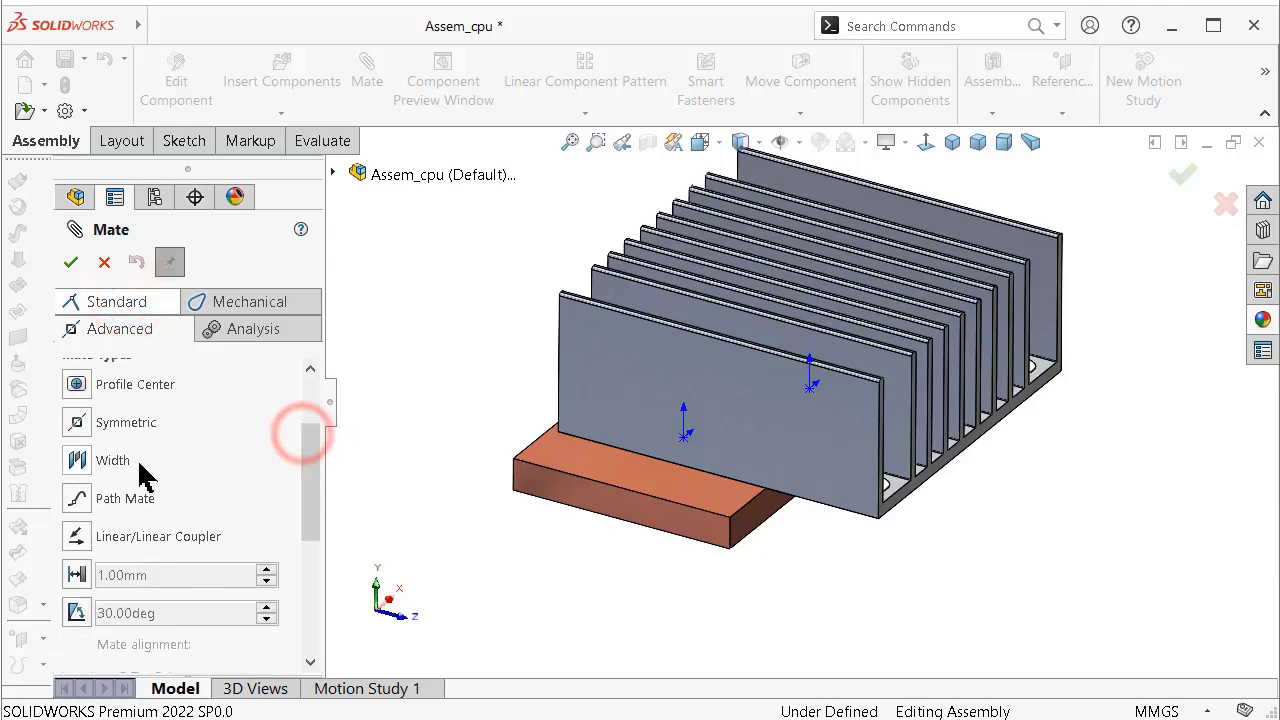
{"action": "left_click", "coordinate": [108, 459]}
{"action": "left_click", "coordinate": [616, 393]}
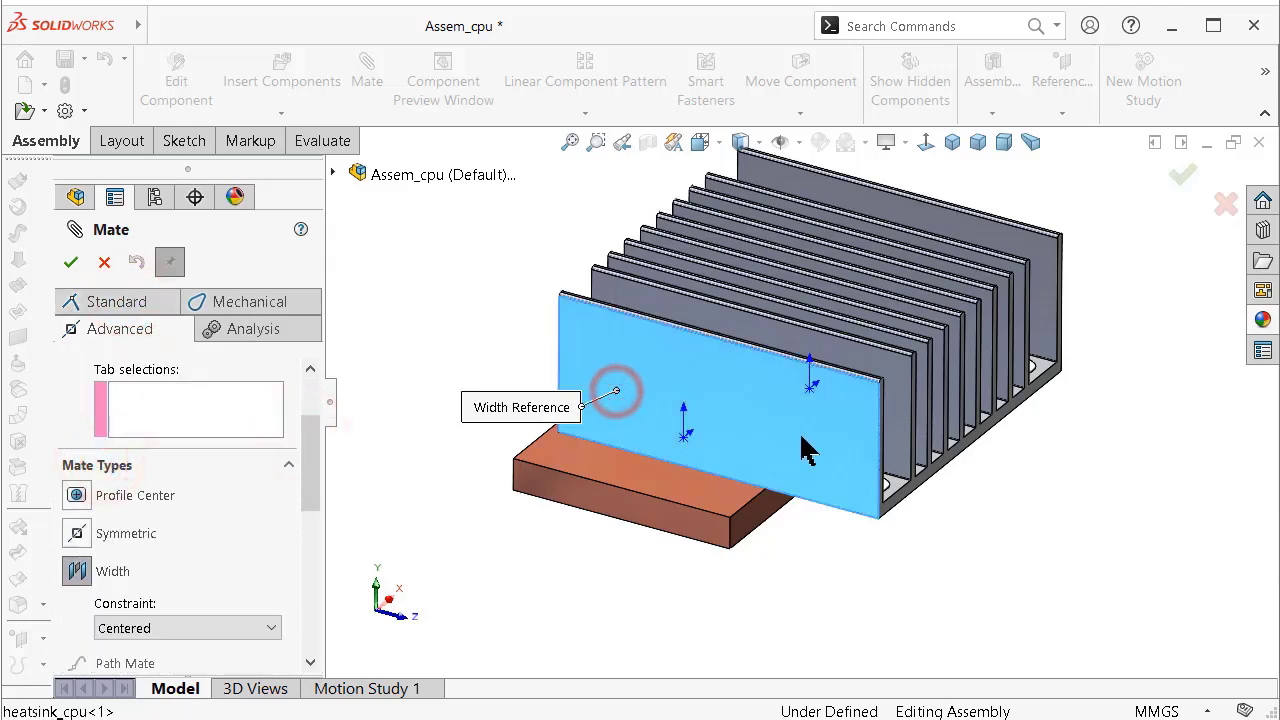
{"action": "mouse_move", "coordinate": [800, 449]}
{"action": "middle_mouse_down"}
{"action": "mouse_move", "coordinate": [978, 382]}
{"action": "mouse_move", "coordinate": [736, 528]}
{"action": "middle_mouse_up"}
{"action": "left_click", "coordinate": [975, 378]}
{"action": "left_click", "coordinate": [629, 531]}
{"action": "middle_click_drag", "start_coordinate": [629, 531], "coordinate": [860, 405]}
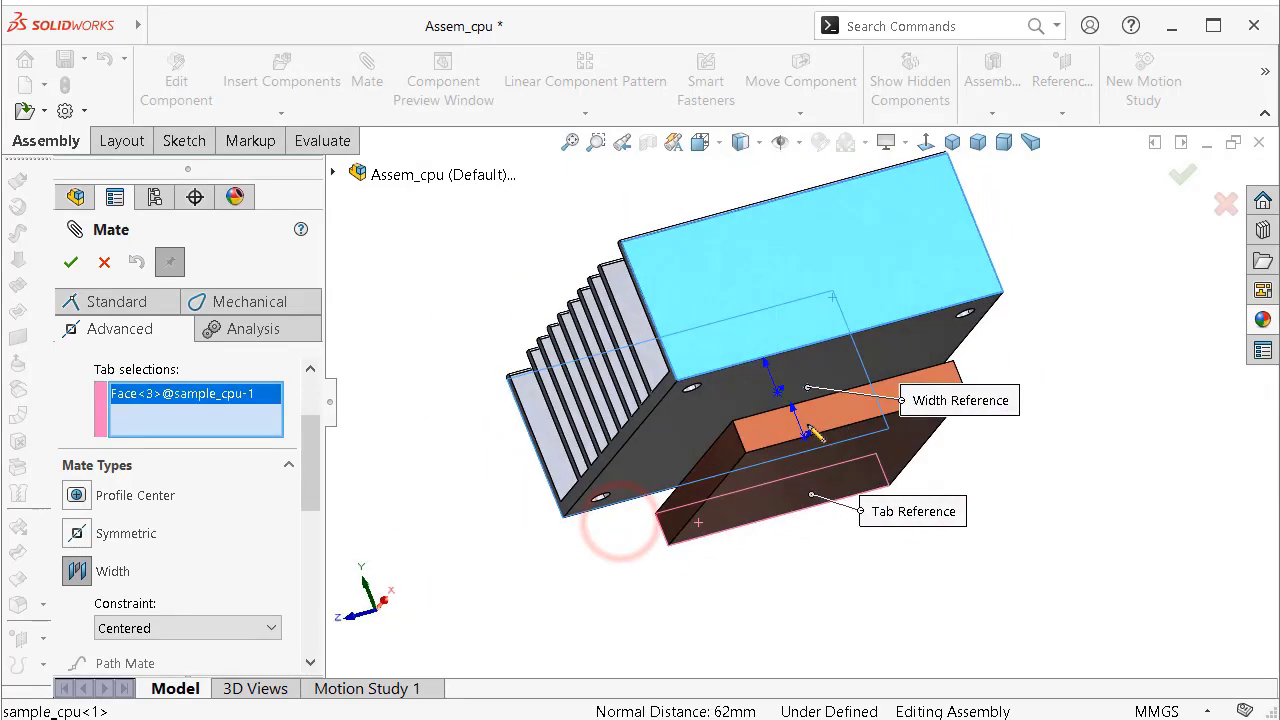
{"action": "left_click", "coordinate": [872, 408]}
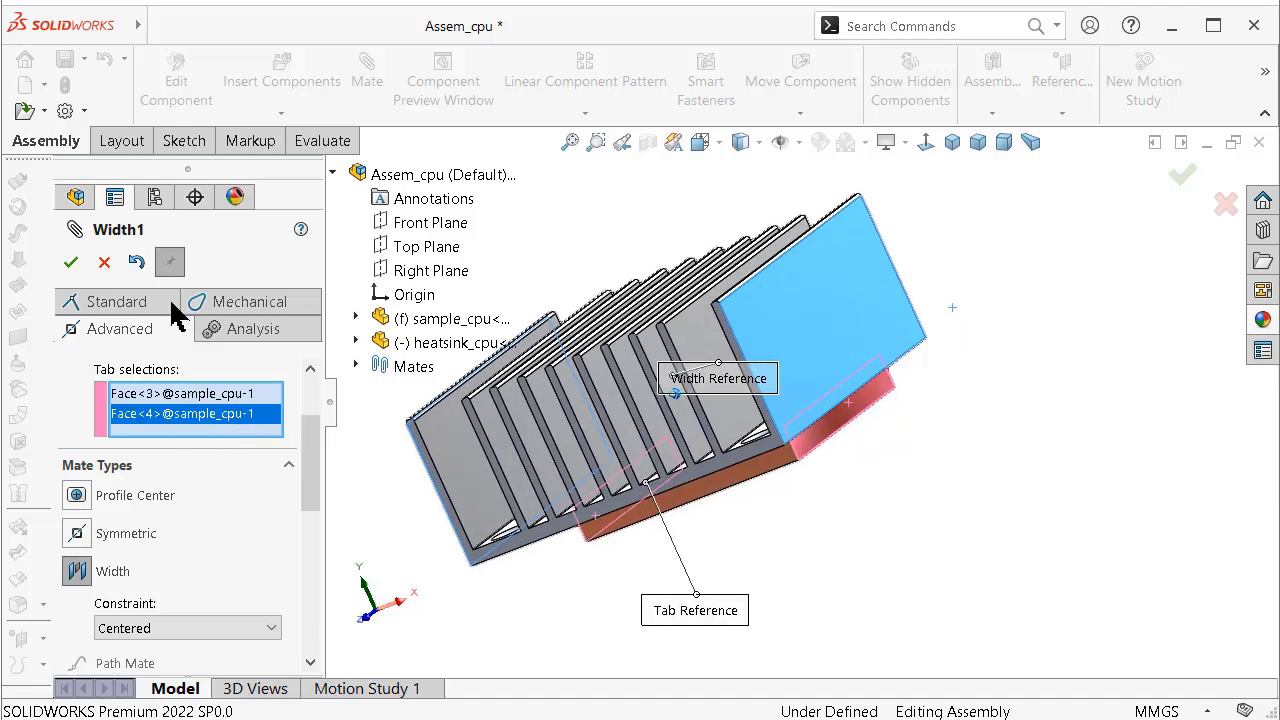
{"action": "left_click", "coordinate": [70, 262]}
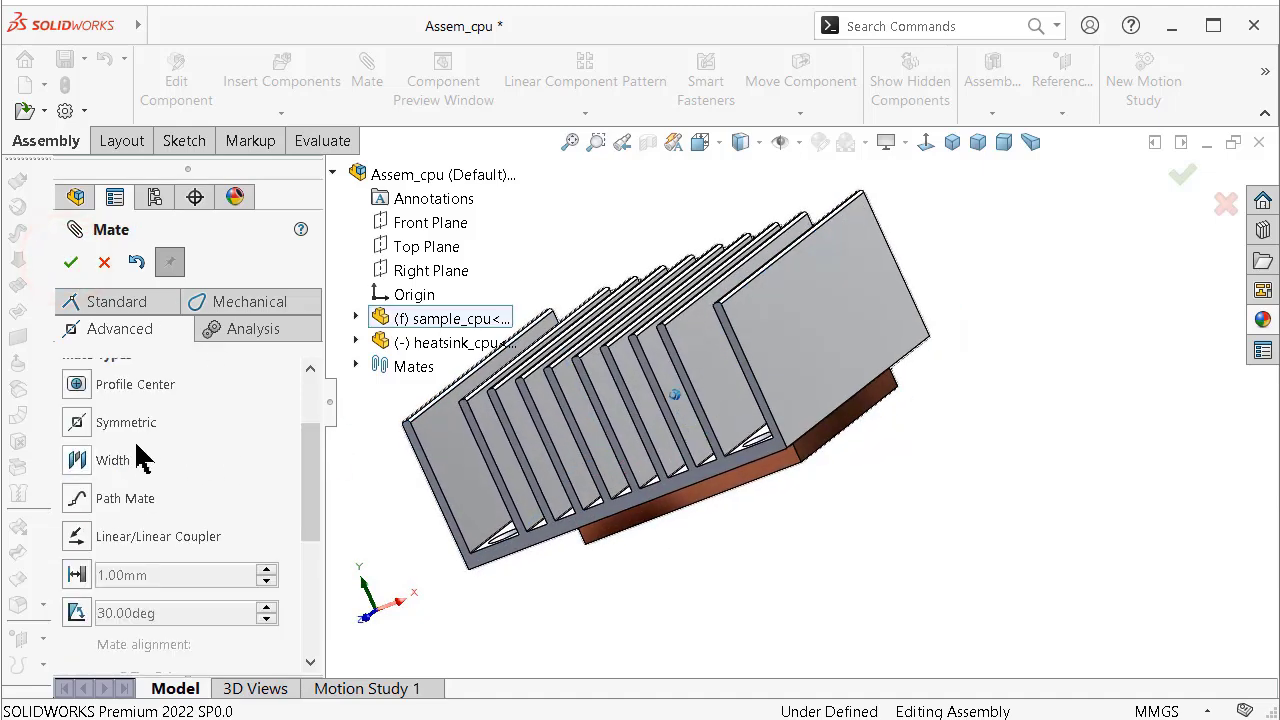
Add a second Width mate centring the heatsink end faces between the other CPU sides
{"action": "left_click", "coordinate": [78, 460]}
{"action": "left_click_drag", "start_coordinate": [776, 440], "coordinate": [652, 472]}
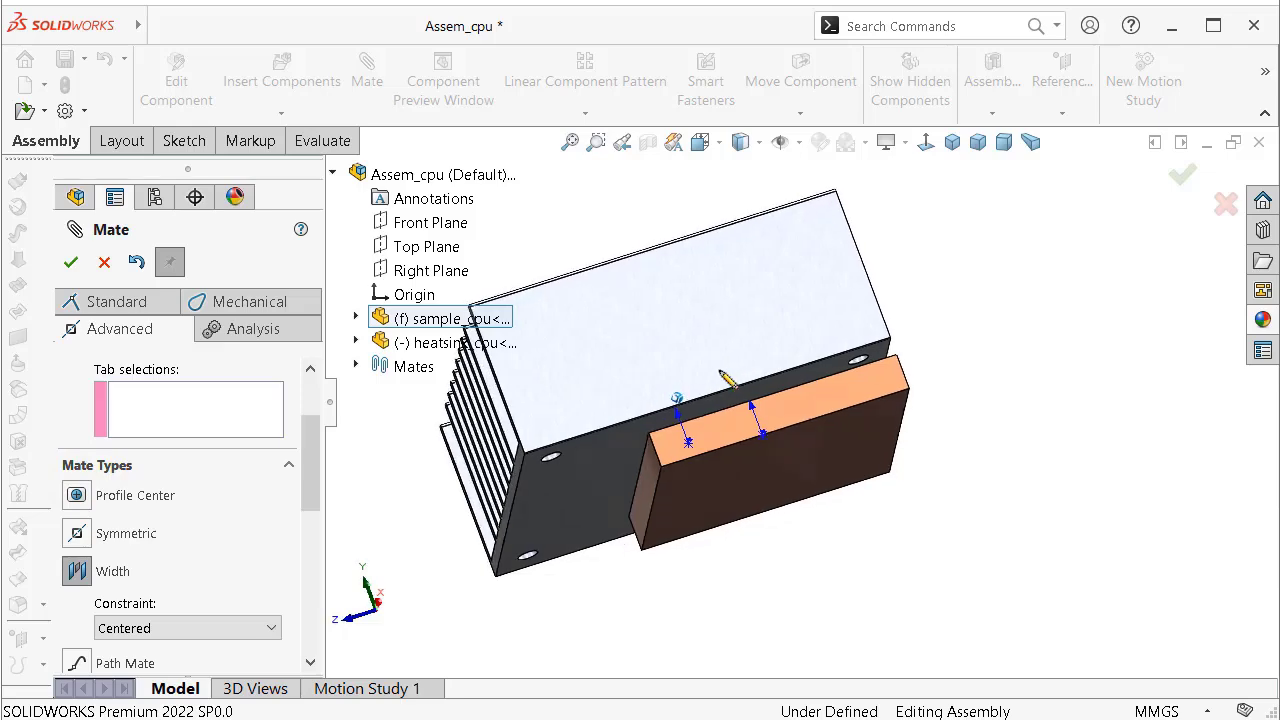
{"action": "left_click", "coordinate": [652, 472]}
{"action": "middle_click_drag", "start_coordinate": [674, 486], "coordinate": [983, 540]}
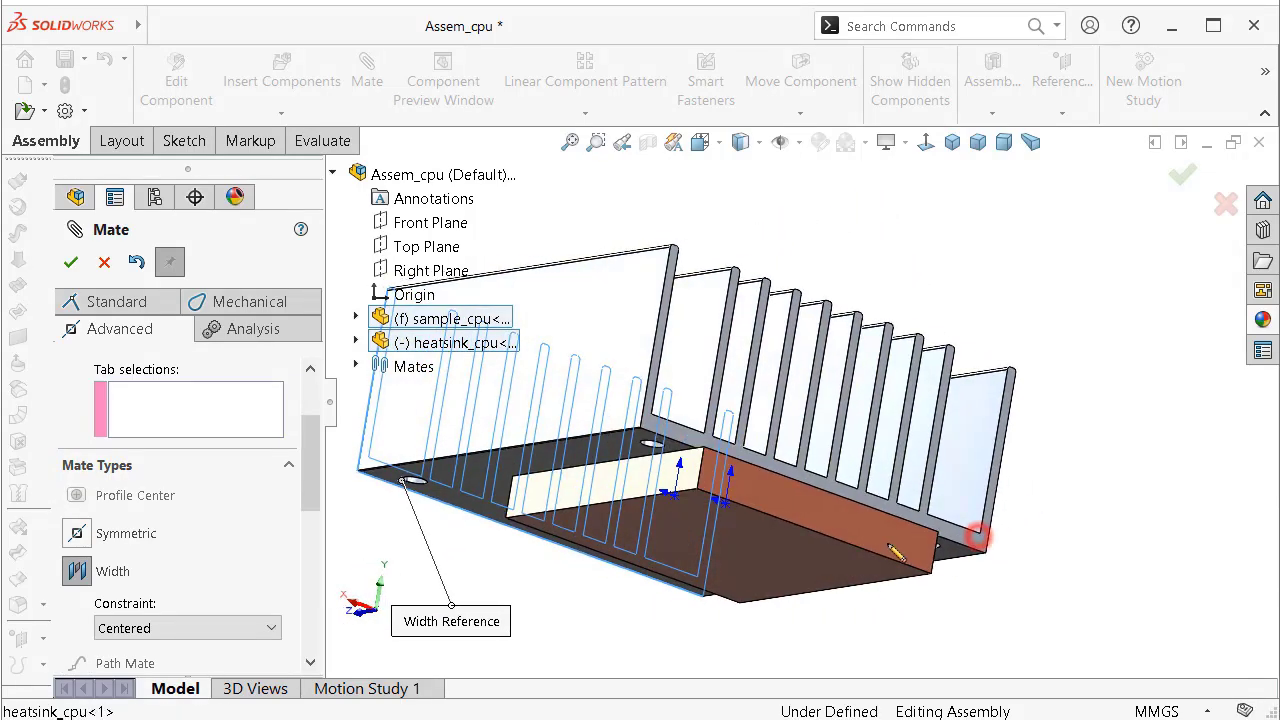
{"action": "left_click", "coordinate": [895, 553]}
{"action": "left_click", "coordinate": [957, 538]}
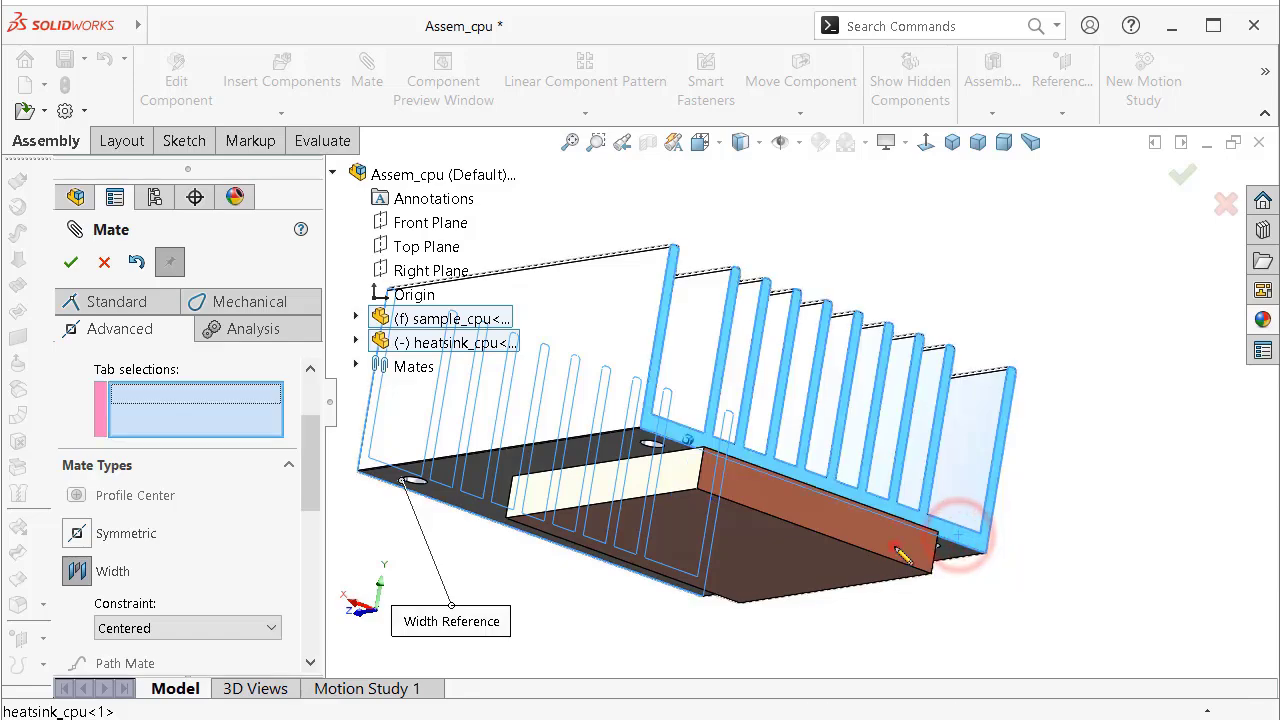
{"action": "left_click", "coordinate": [897, 550]}
{"action": "left_click", "coordinate": [917, 535]}
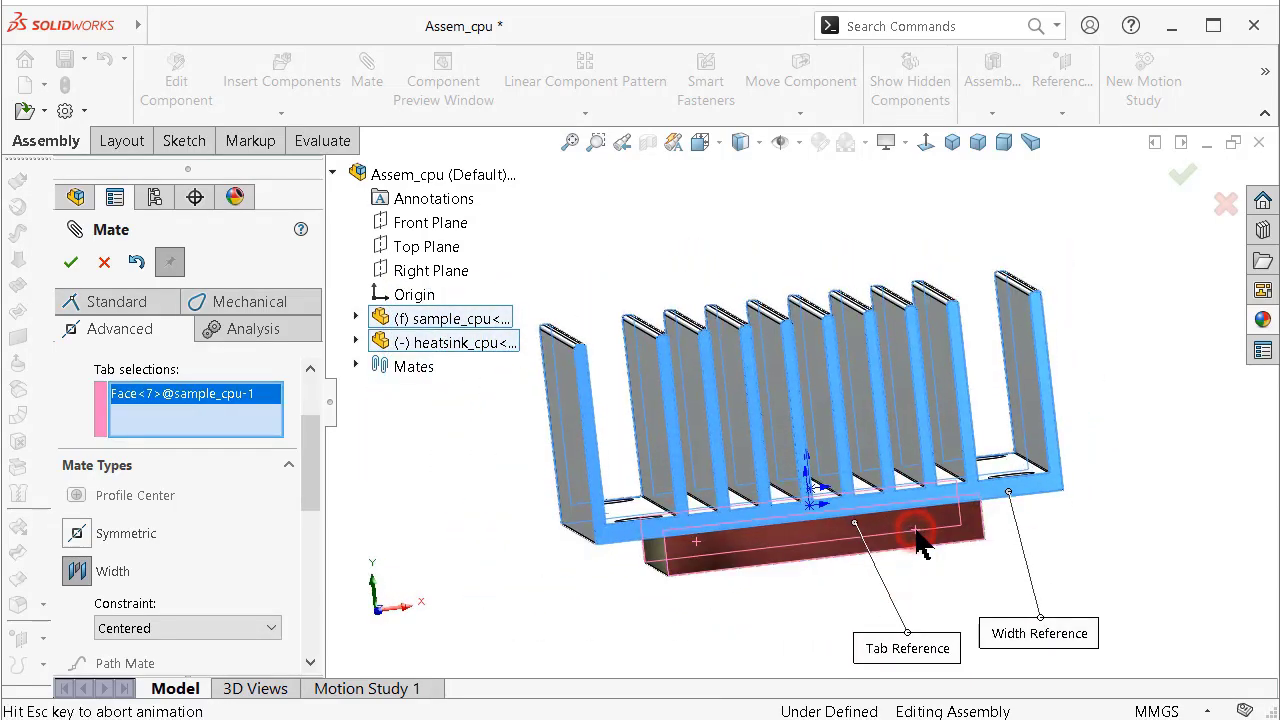
{"action": "left_click", "coordinate": [1182, 178]}
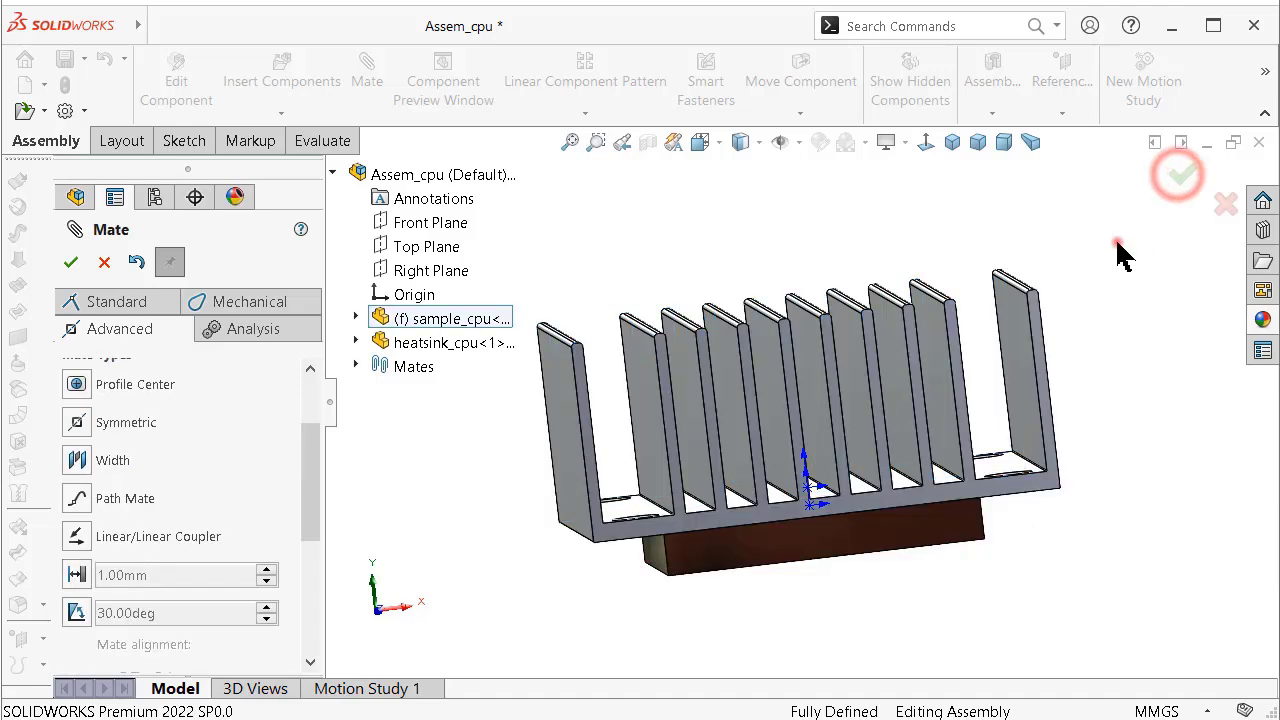
{"action": "middle_click_drag", "start_coordinate": [1115, 242], "coordinate": [815, 160]}
Close the Mate command and inspect the fully defined assembly in isometric view
{"action": "left_click", "coordinate": [800, 144]}
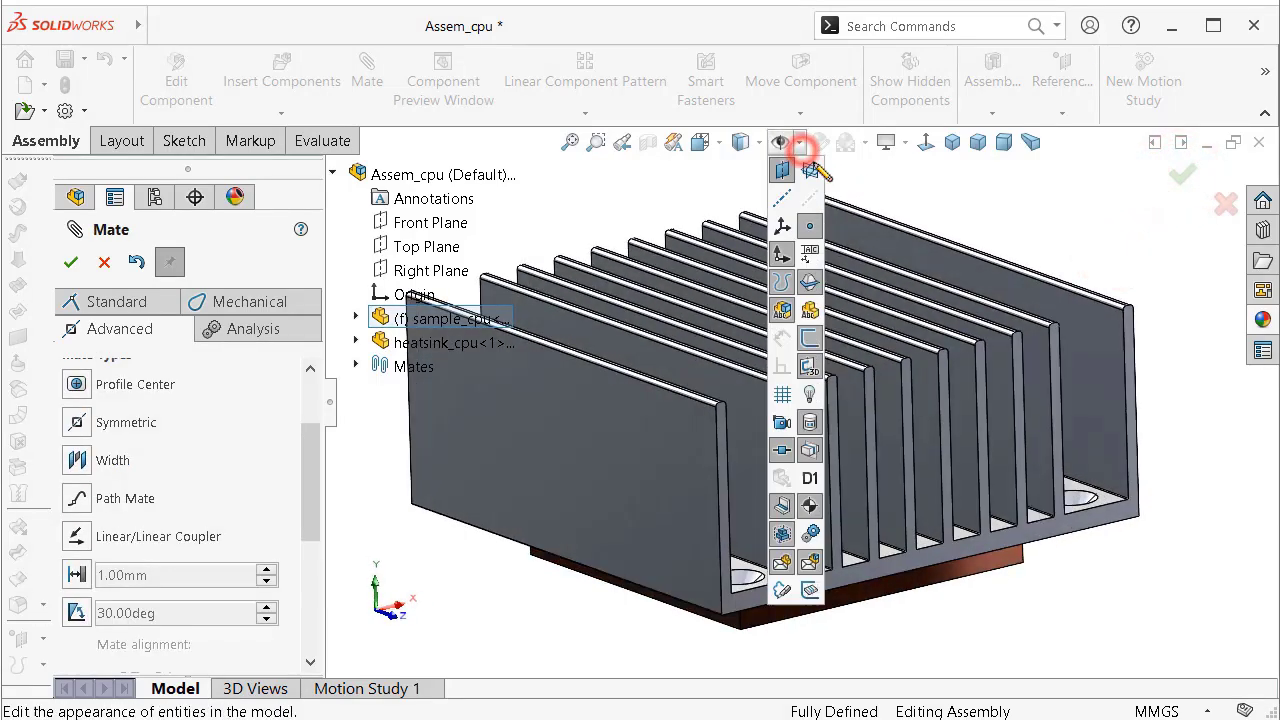
{"action": "left_click", "coordinate": [800, 146]}
{"action": "left_click", "coordinate": [799, 144]}
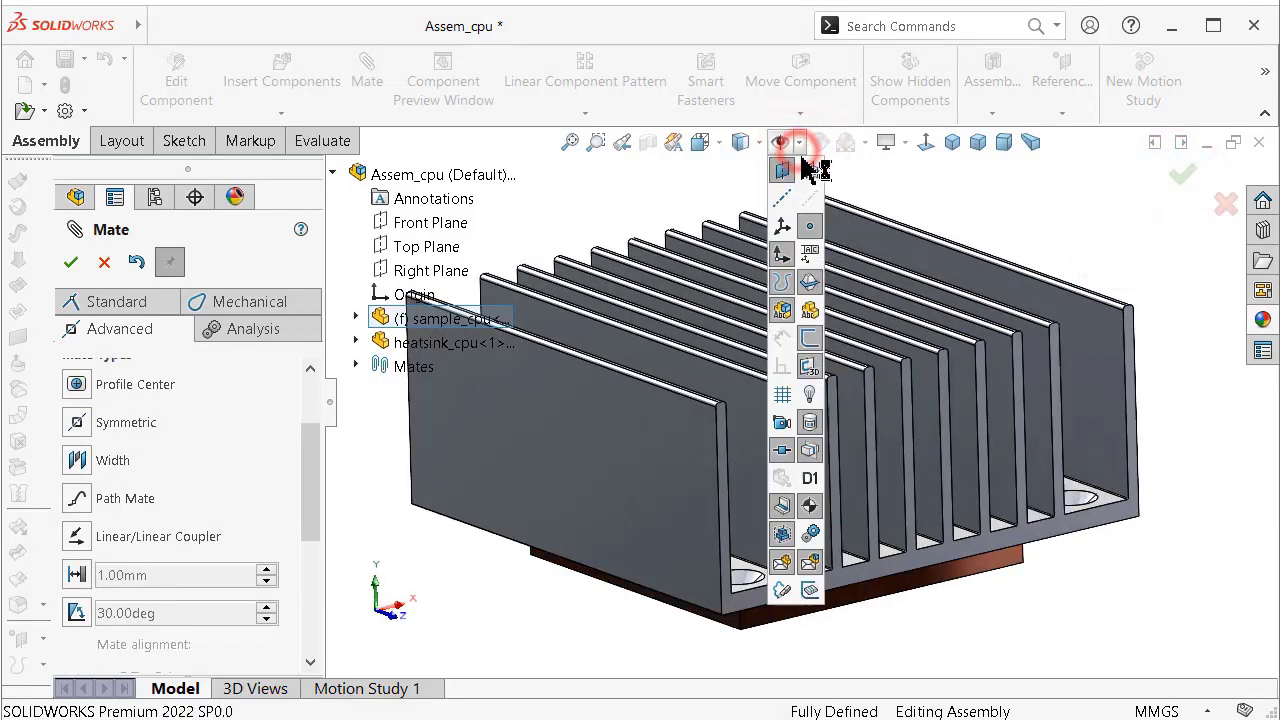
{"action": "left_click", "coordinate": [780, 253]}
{"action": "left_click", "coordinate": [636, 198]}
{"action": "left_click", "coordinate": [70, 262]}
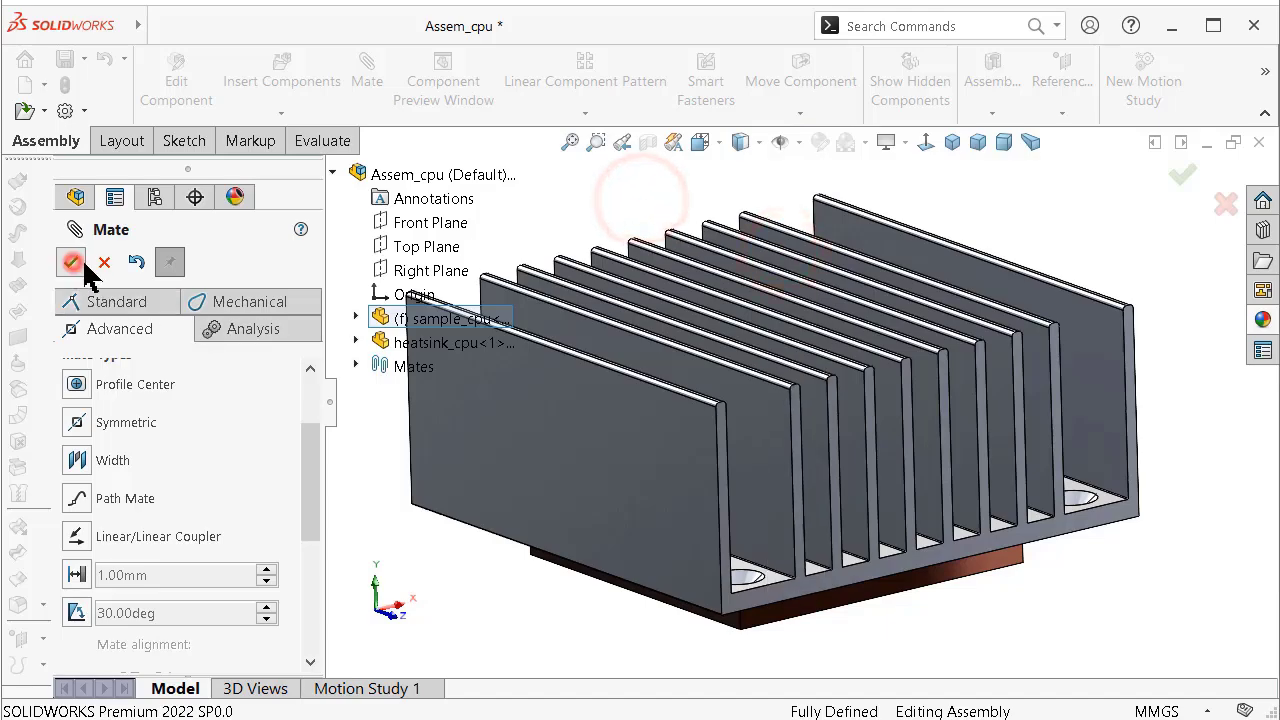
{"action": "key", "text": "ctrl+7"}
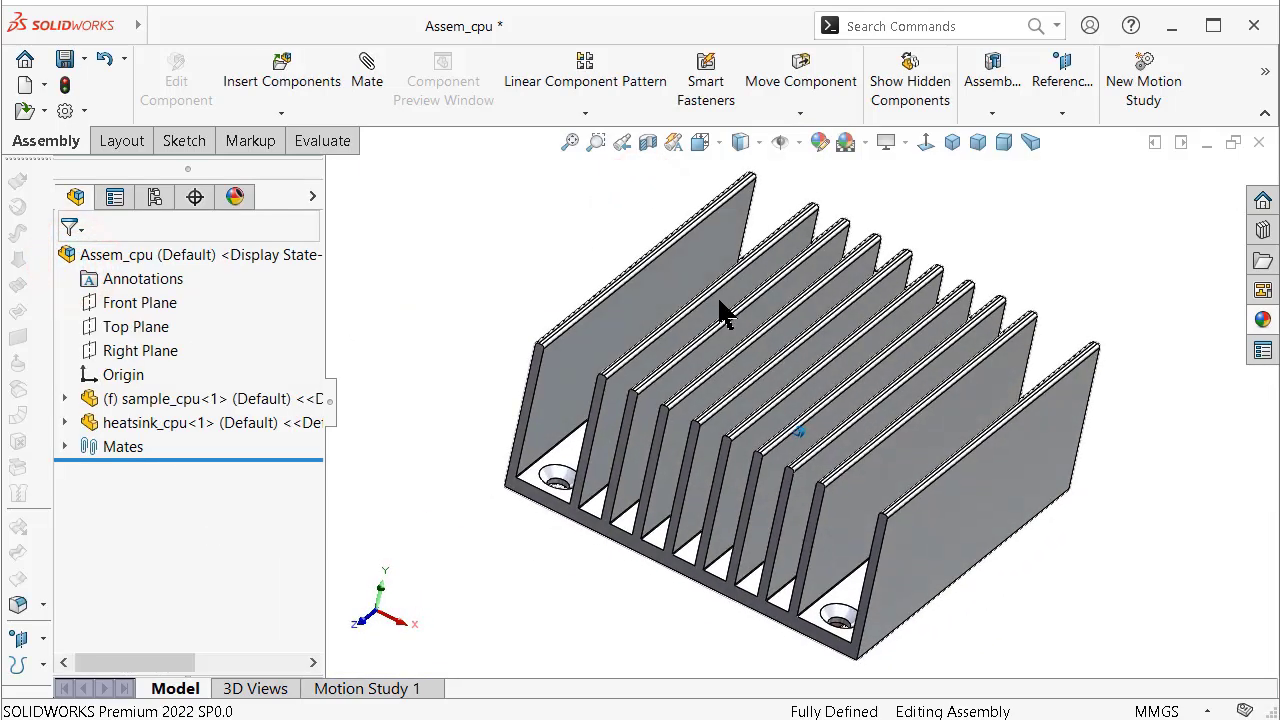
{"action": "key", "text": "Down"}
{"action": "key", "text": "Down"}
{"action": "key", "text": "Down"}
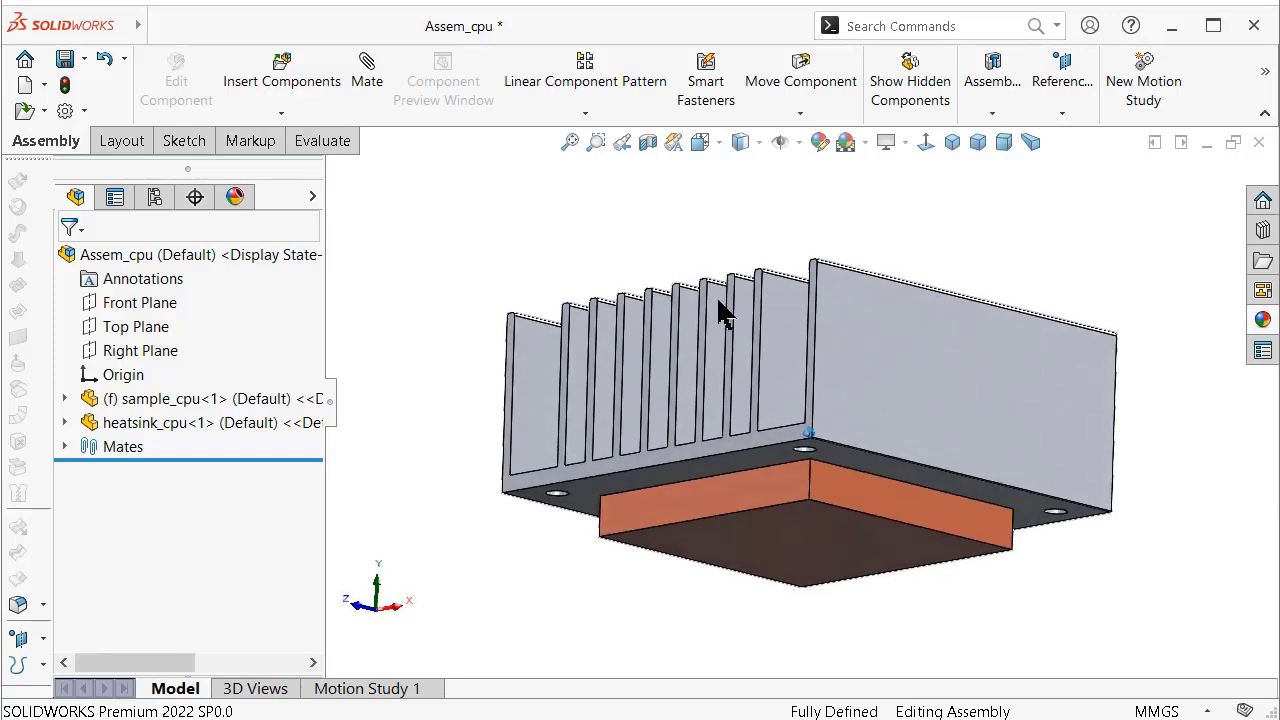
{"action": "key", "text": "Up"}
{"action": "key", "text": "Up"}
{"action": "key", "text": "Up"}
Search for Add-Ins and open the add-ins list
{"action": "left_click", "coordinate": [954, 26]}
{"action": "type", "text": "add"}
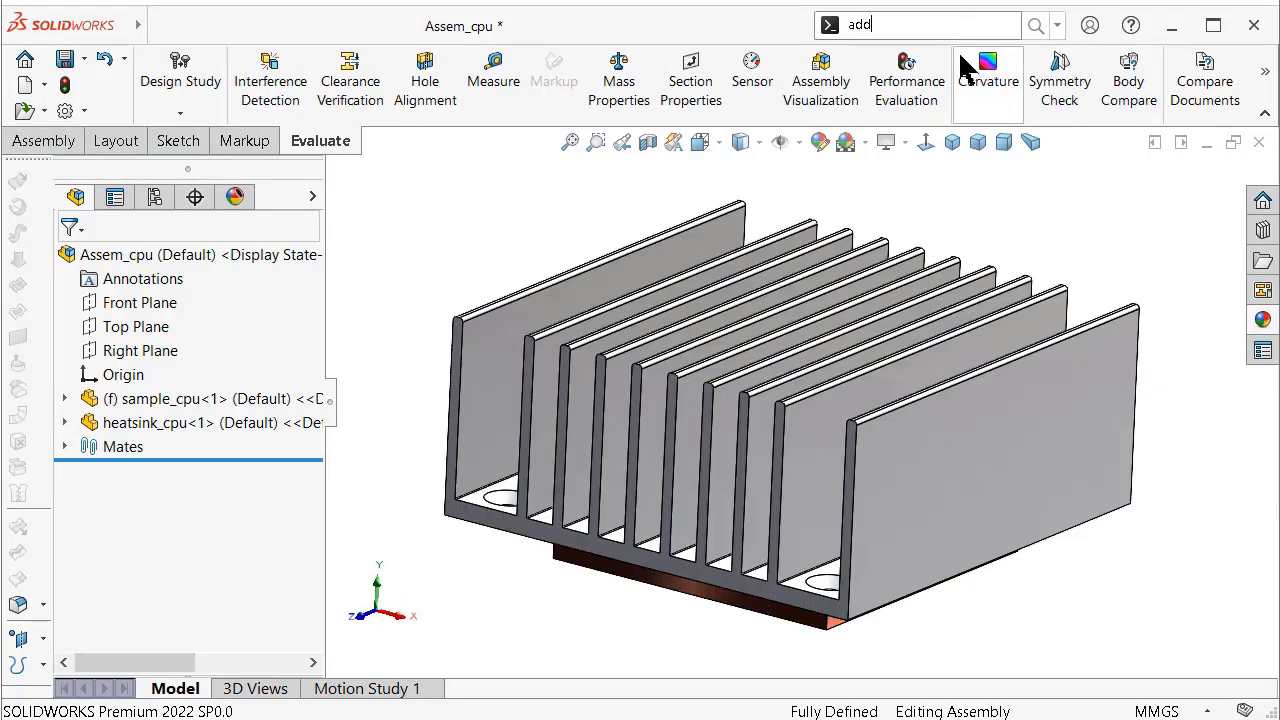
{"action": "left_click", "coordinate": [955, 76]}
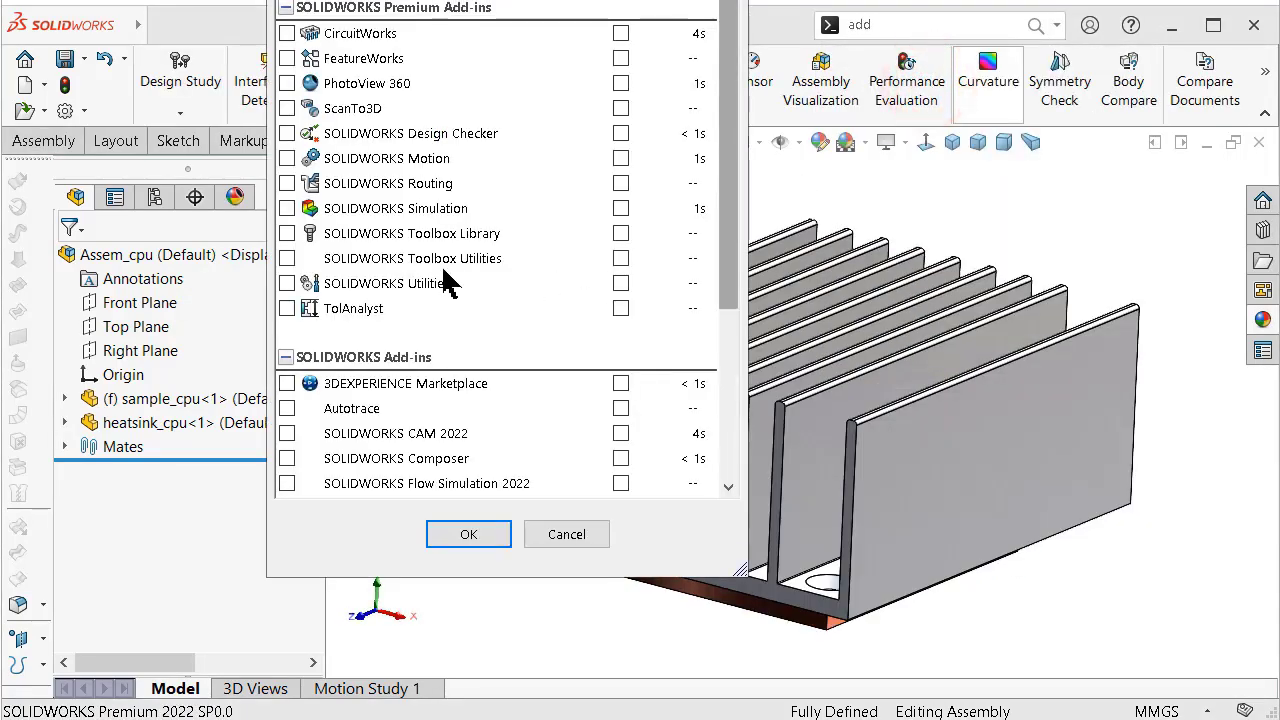
{"action": "left_click", "coordinate": [287, 208]}
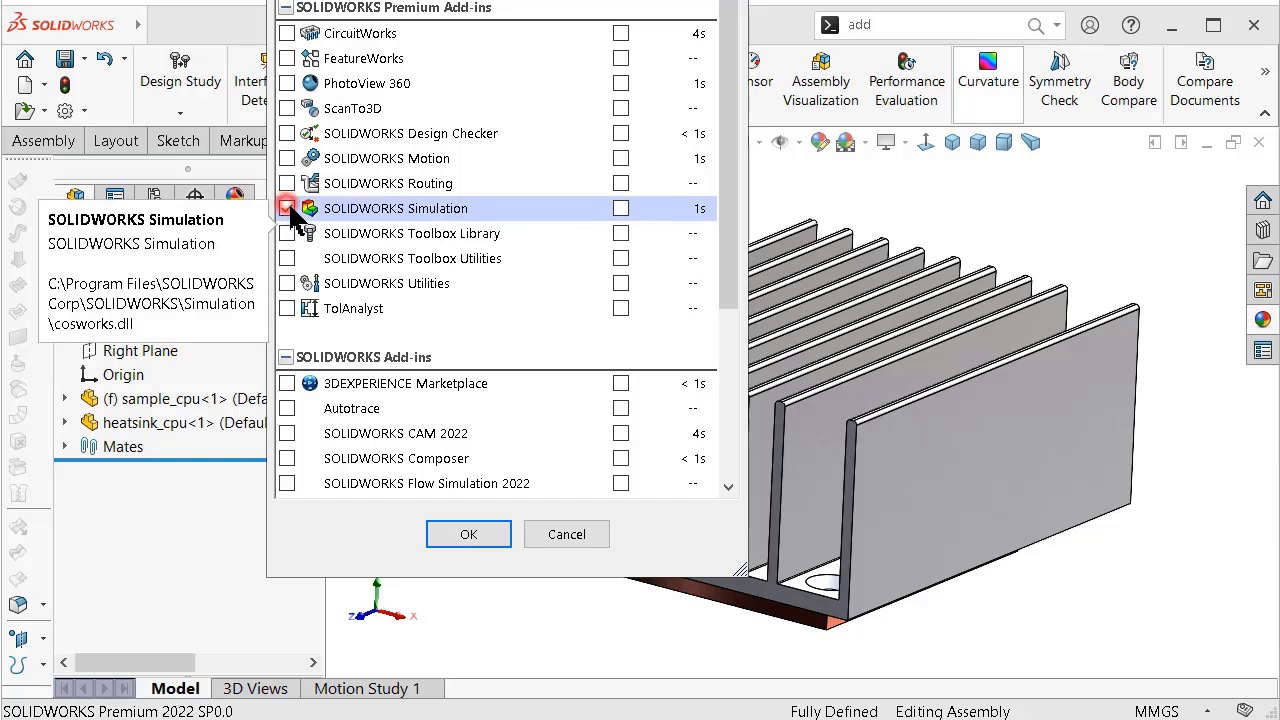
{"action": "left_click", "coordinate": [461, 534]}
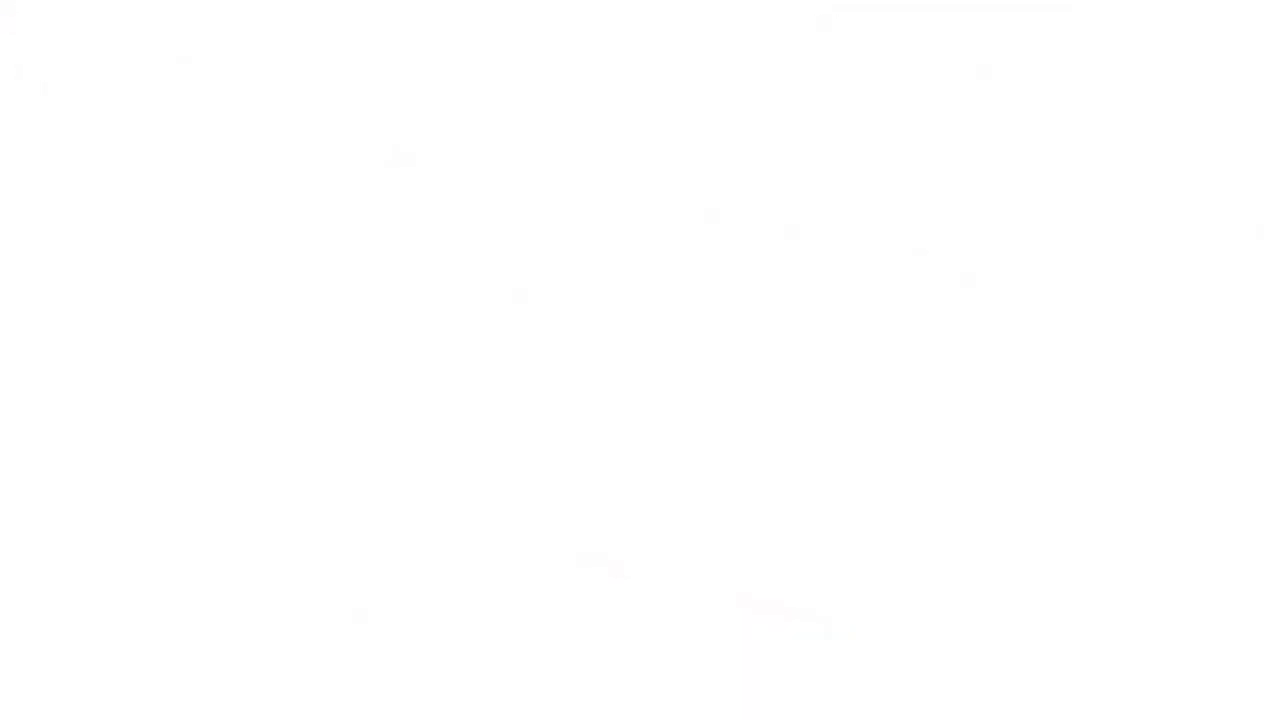
Start a new simulation study from the Simulation tab and pick the Thermal study type
{"action": "mouse_move", "coordinate": [757, 566]}
{"action": "middle_mouse_down"}
{"action": "mouse_move", "coordinate": [747, 293]}
{"action": "mouse_move", "coordinate": [749, 549]}
{"action": "middle_mouse_up"}
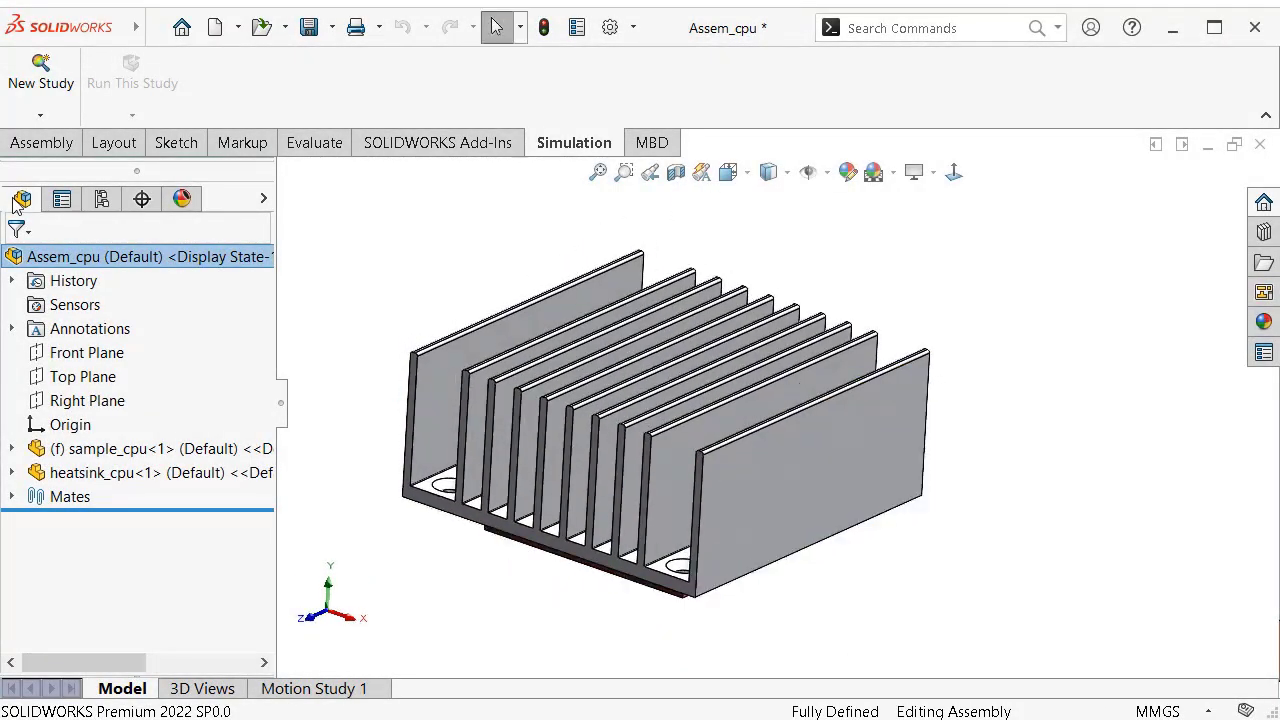
{"action": "left_click", "coordinate": [562, 145]}
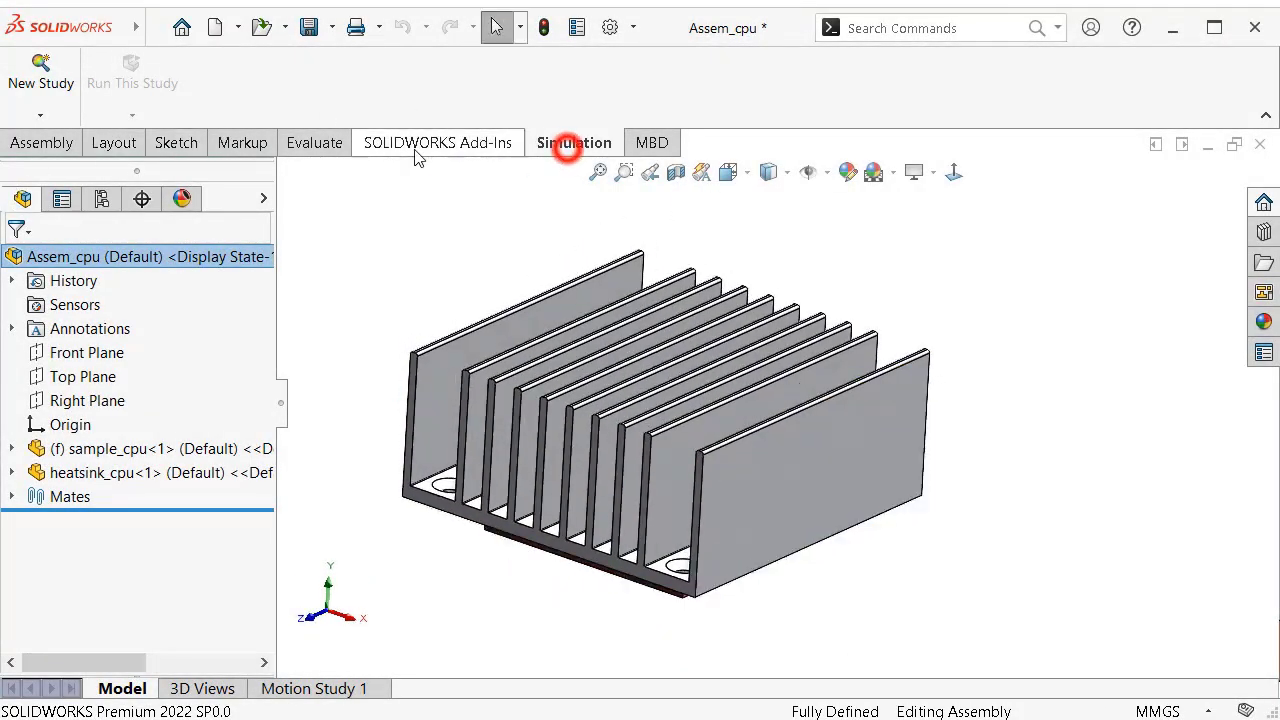
{"action": "left_click", "coordinate": [44, 146]}
{"action": "left_click", "coordinate": [568, 145]}
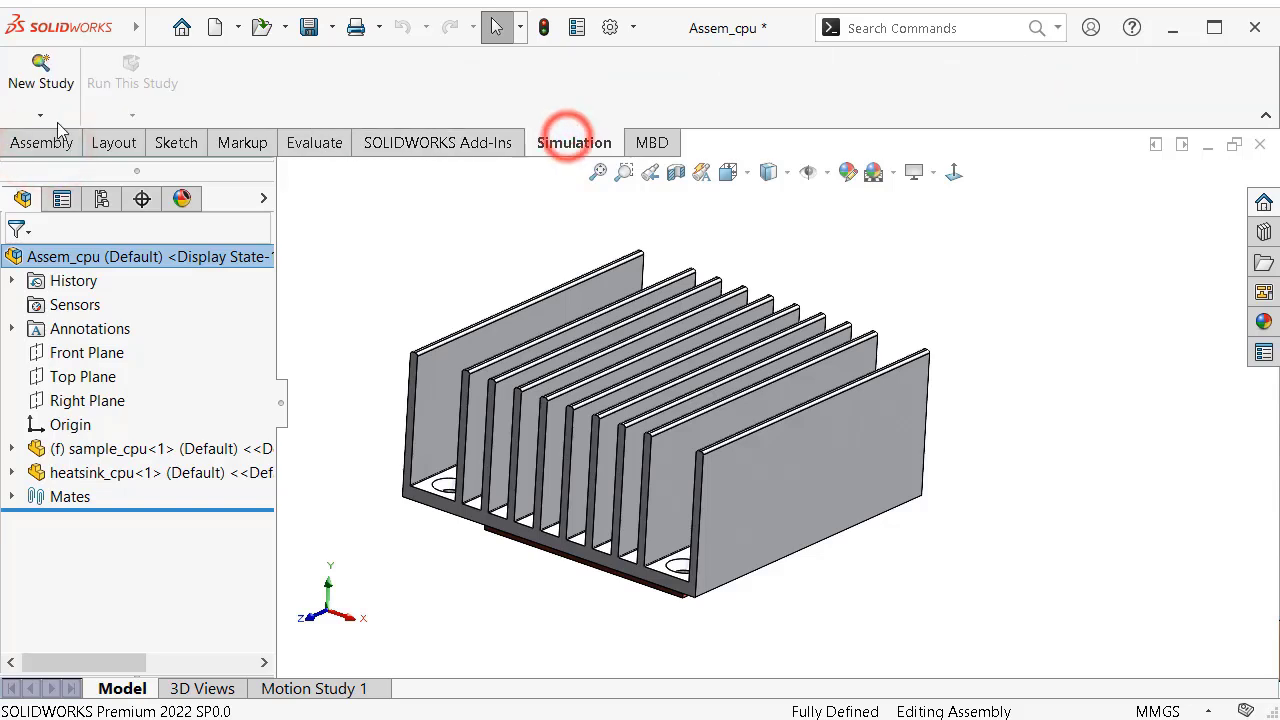
{"action": "left_click", "coordinate": [40, 70]}
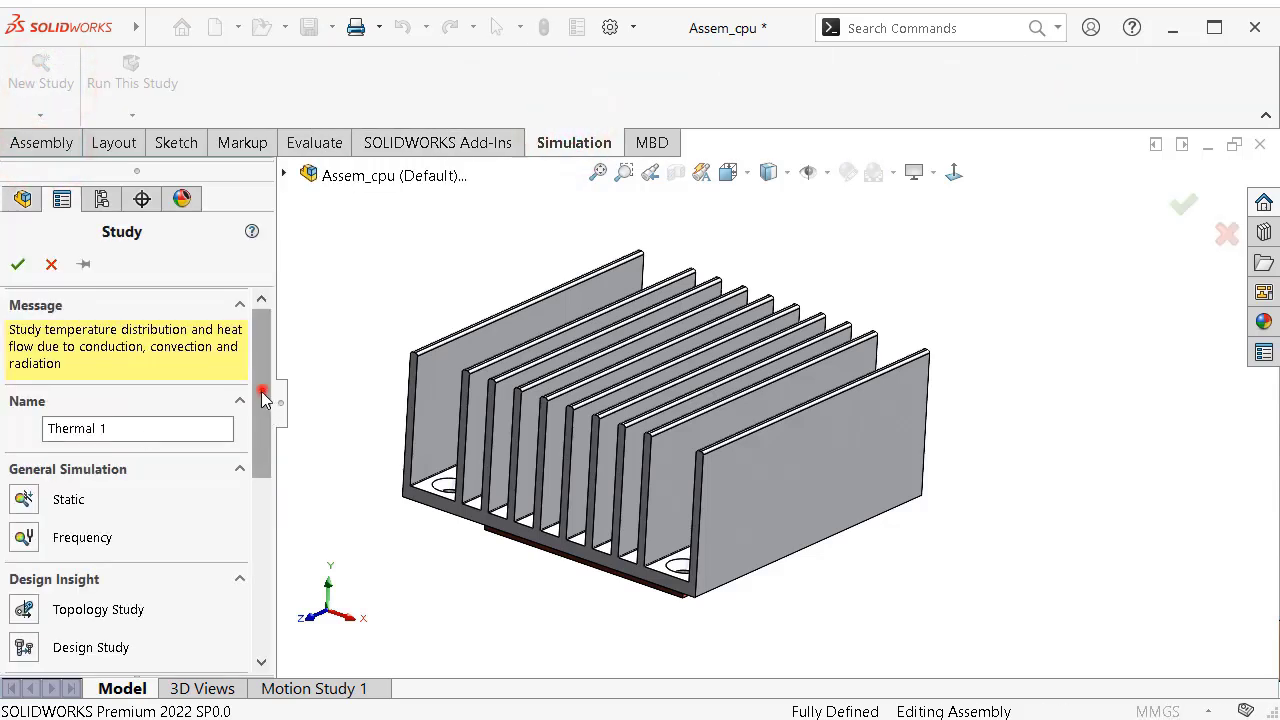
{"action": "left_click_drag", "start_coordinate": [263, 398], "coordinate": [257, 494]}
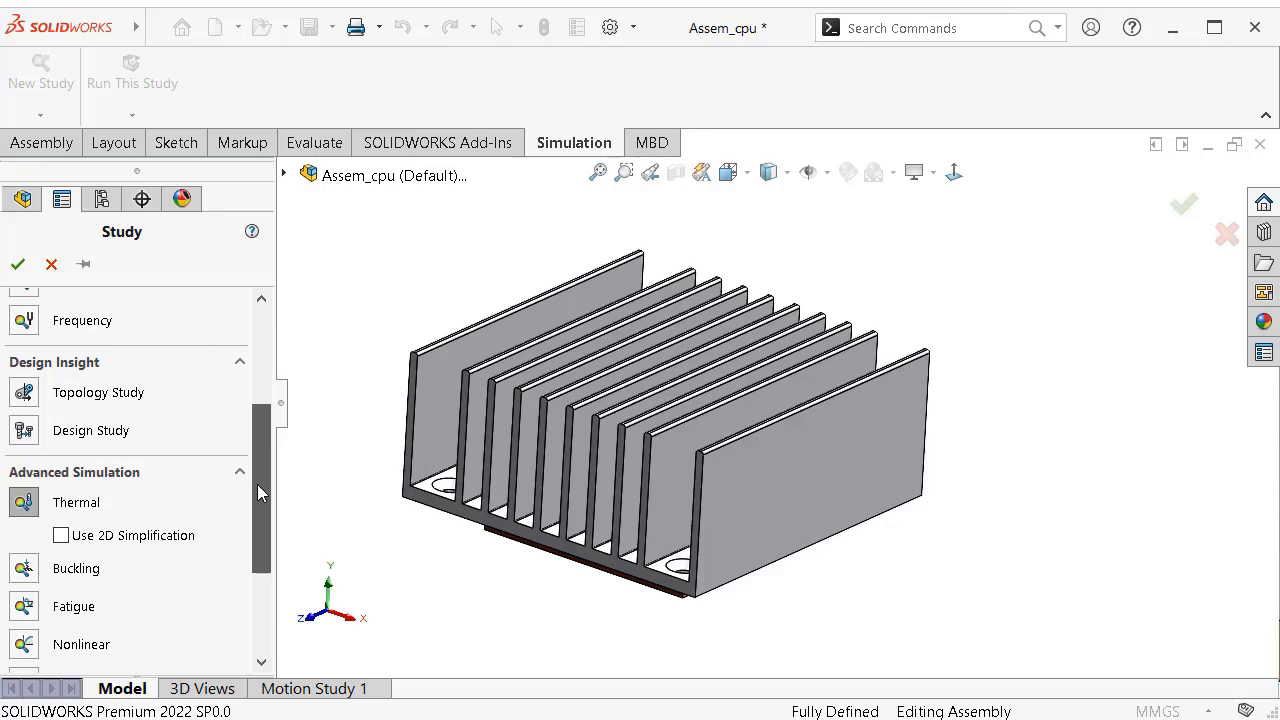
{"action": "left_click_drag", "start_coordinate": [259, 481], "coordinate": [264, 462]}
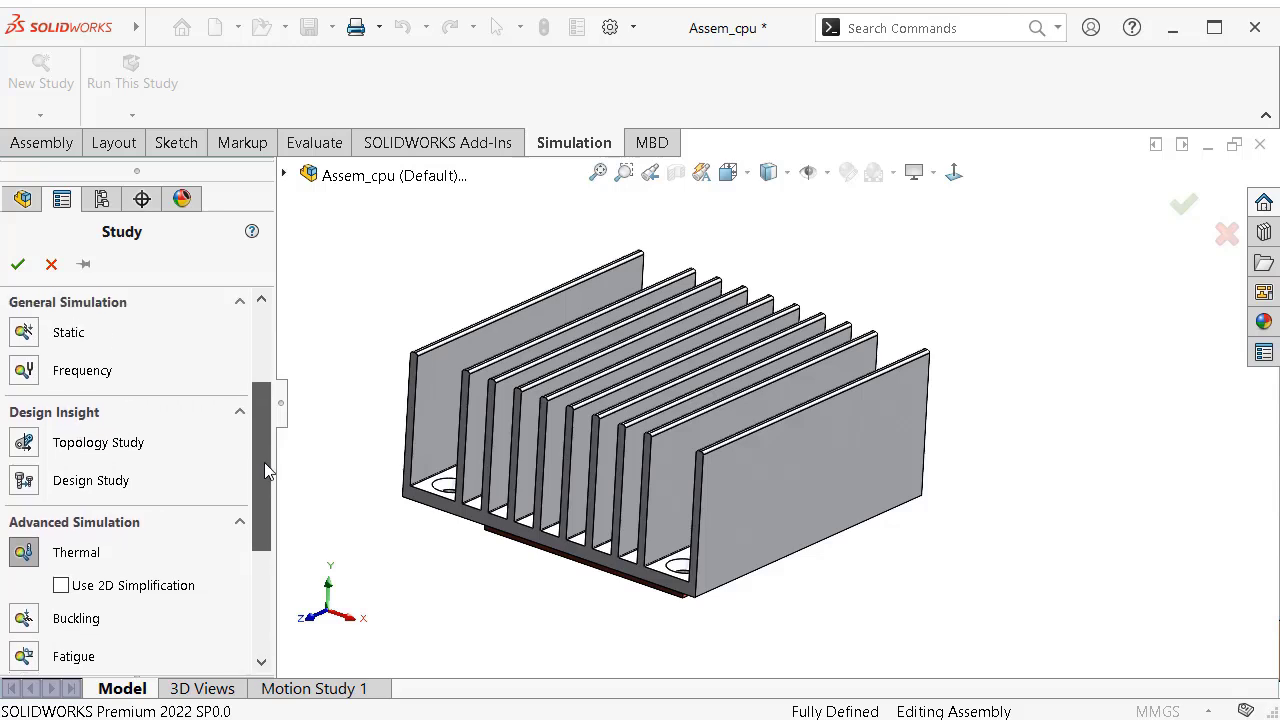
{"action": "scroll", "coordinate": [50, 500], "scroll_direction": "down", "scroll_amount": 1}
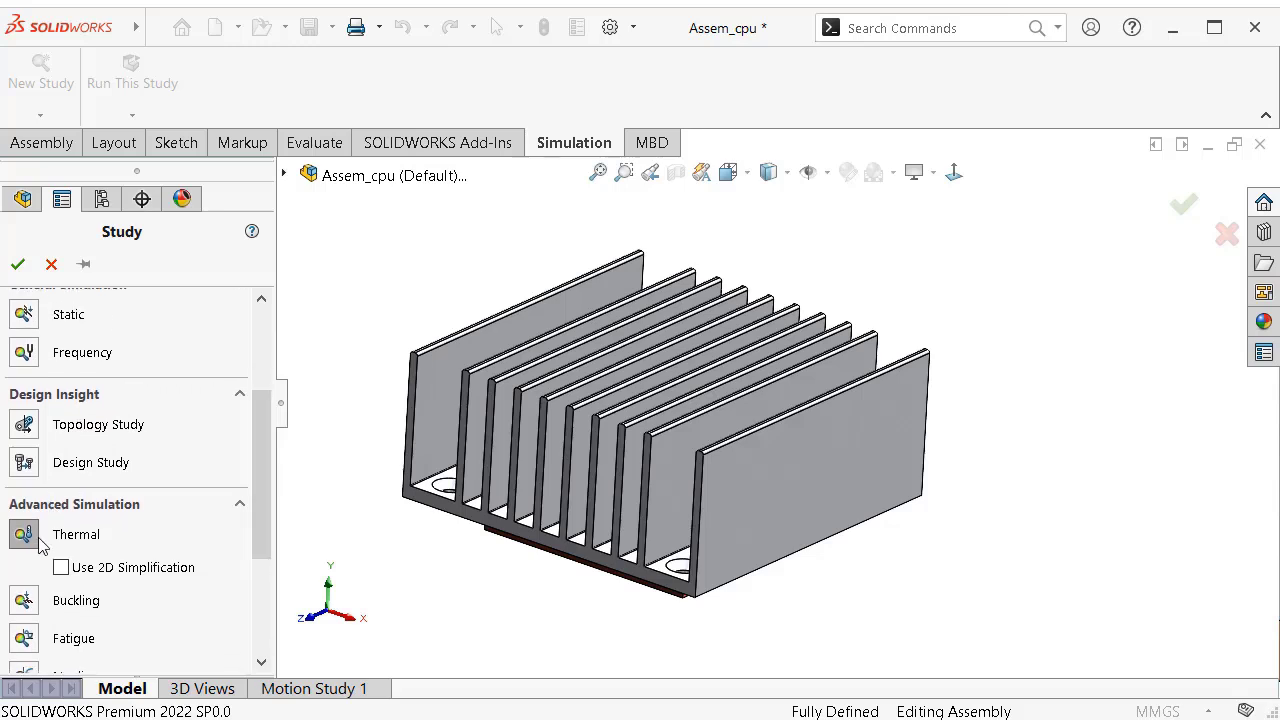
{"action": "left_click", "coordinate": [30, 538]}
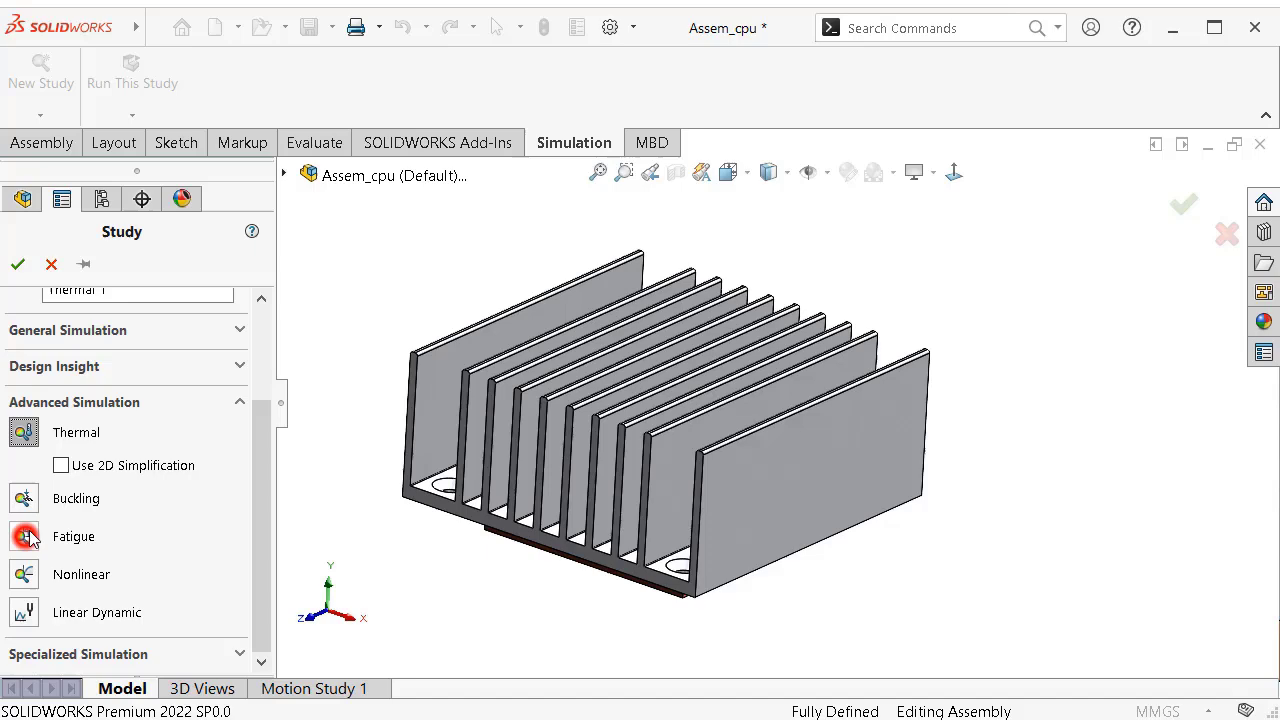
Create the Thermal1 study and assign Copper to sample_cpu-1
{"action": "left_click", "coordinate": [21, 264]}
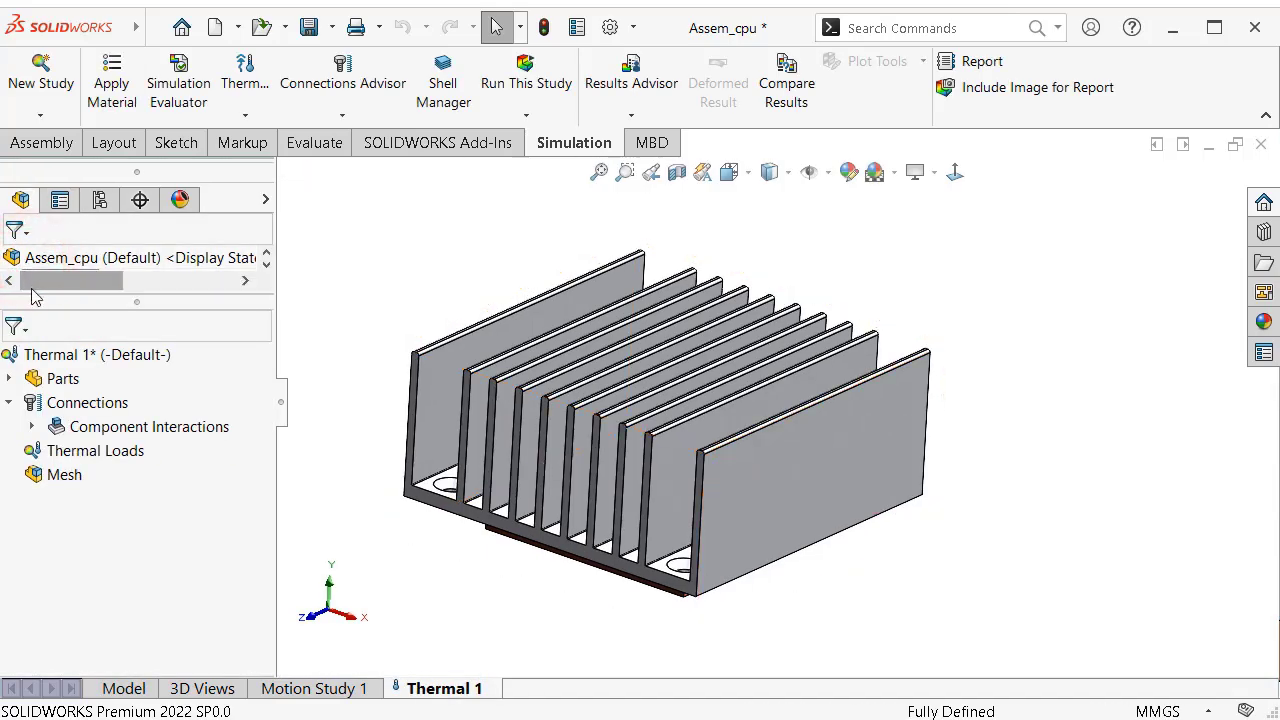
{"action": "mouse_move", "coordinate": [578, 590]}
{"action": "middle_mouse_down"}
{"action": "mouse_move", "coordinate": [555, 400]}
{"action": "mouse_move", "coordinate": [542, 557]}
{"action": "middle_mouse_up"}
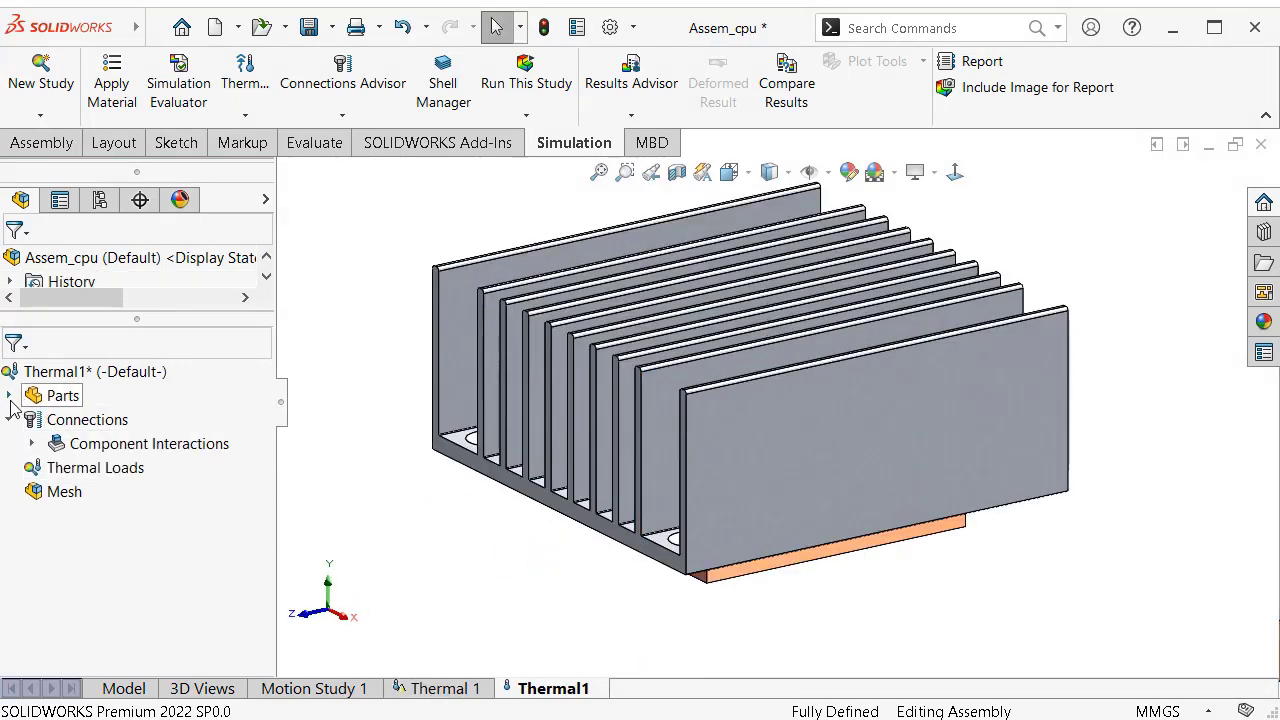
{"action": "left_click", "coordinate": [9, 396]}
{"action": "left_click", "coordinate": [128, 422]}
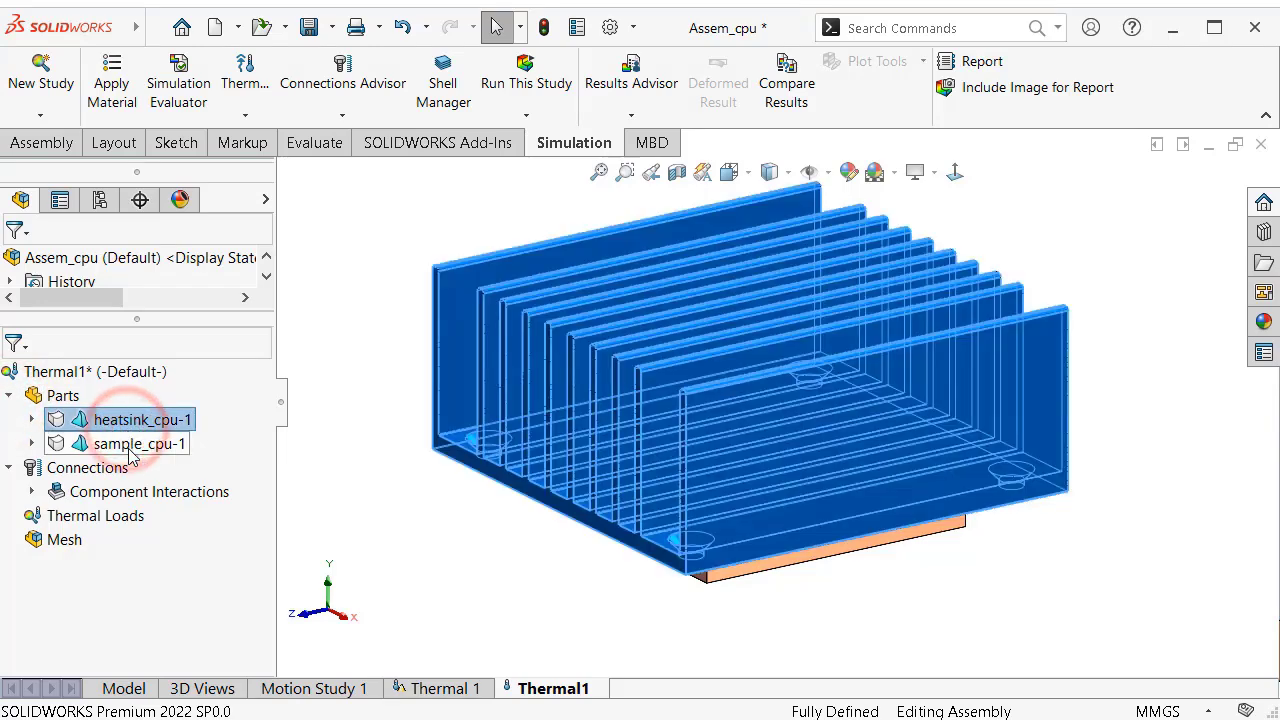
{"action": "left_click", "coordinate": [129, 453]}
{"action": "right_click", "coordinate": [129, 452]}
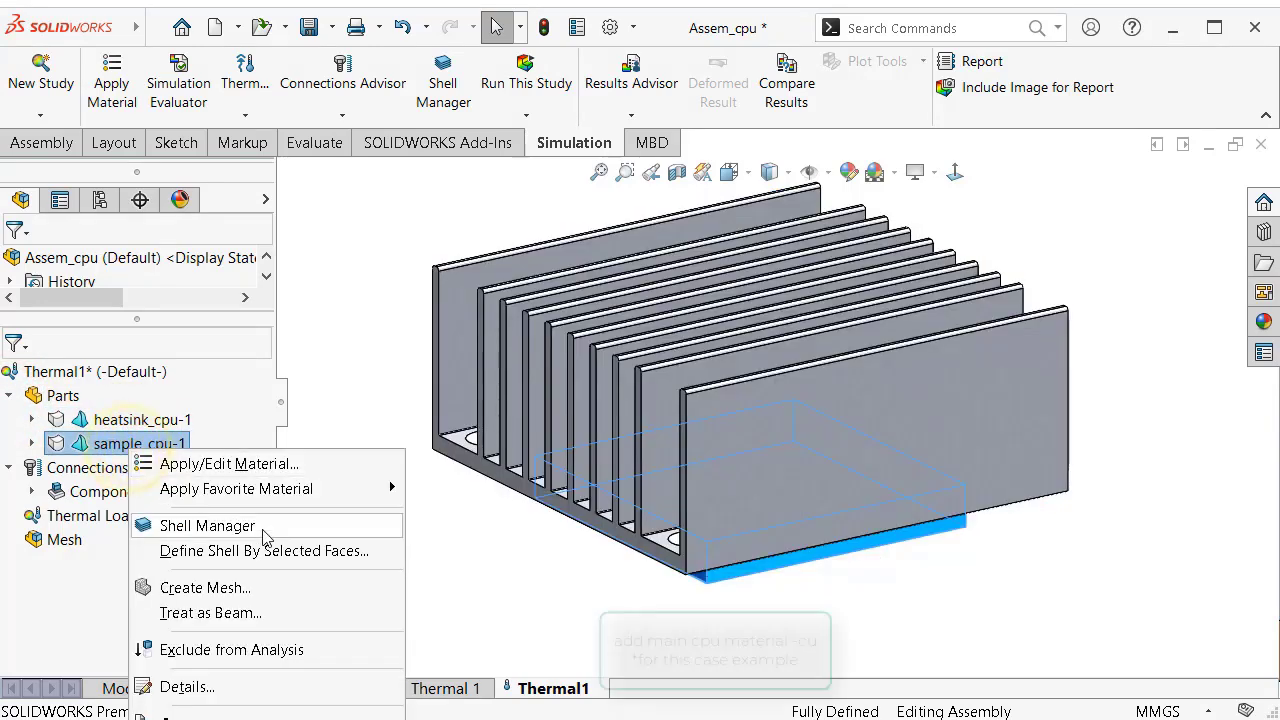
{"action": "mouse_move", "coordinate": [236, 489]}
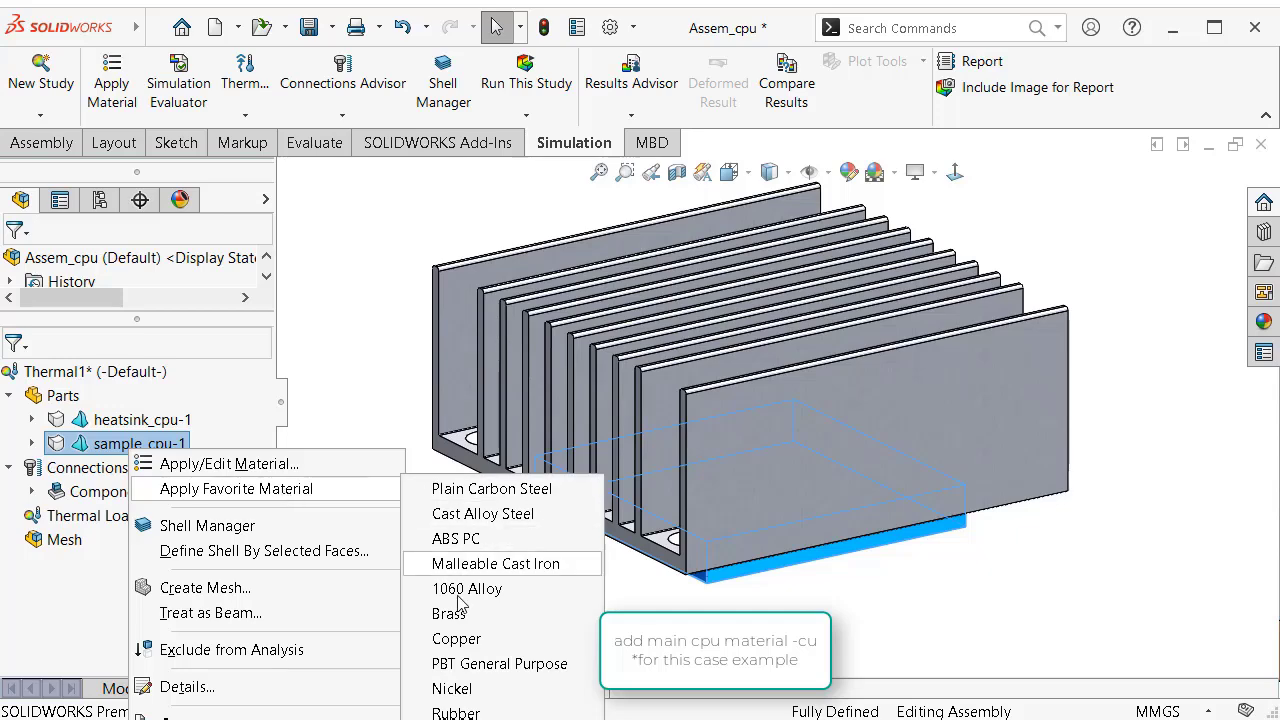
{"action": "left_click", "coordinate": [456, 638]}
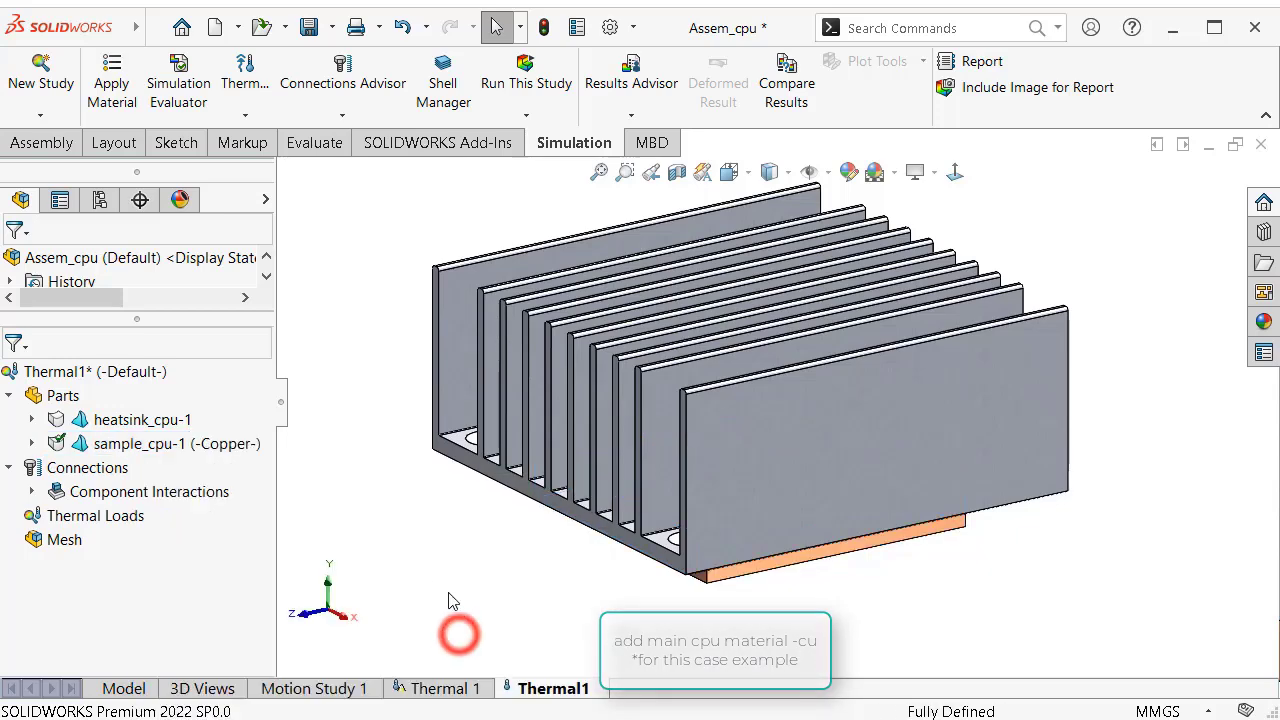
Exclude heatsink_cpu-1 from the analysis
{"action": "right_click", "coordinate": [170, 426]}
{"action": "left_click", "coordinate": [274, 620]}
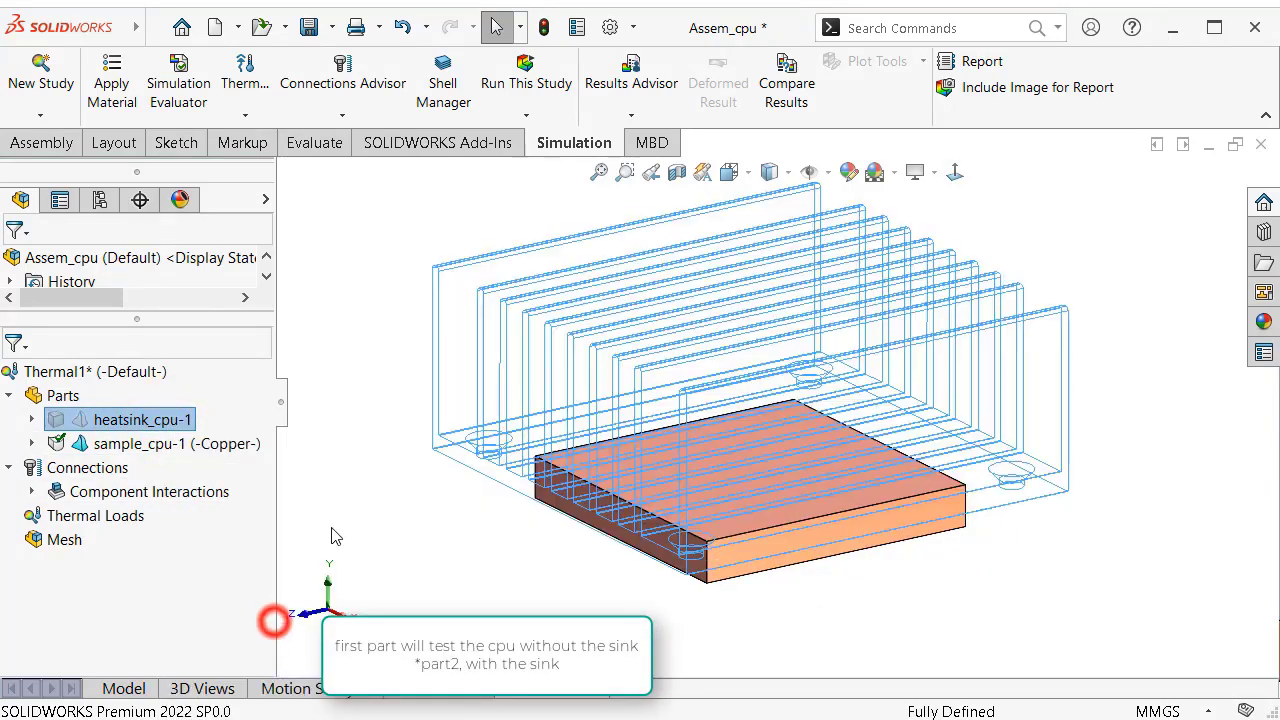
{"action": "left_click", "coordinate": [366, 477]}
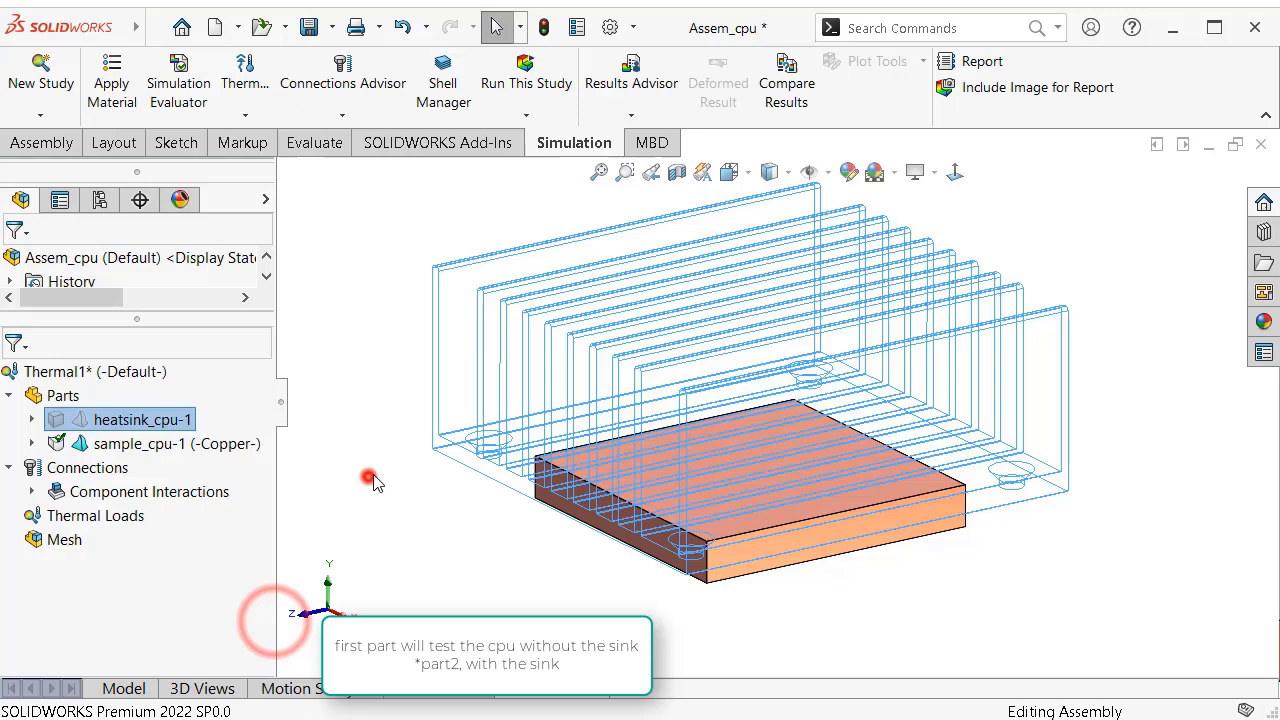
Add a 40 W Heat Power load on the bottom face of the sample_cpu plate
{"action": "right_click", "coordinate": [98, 518]}
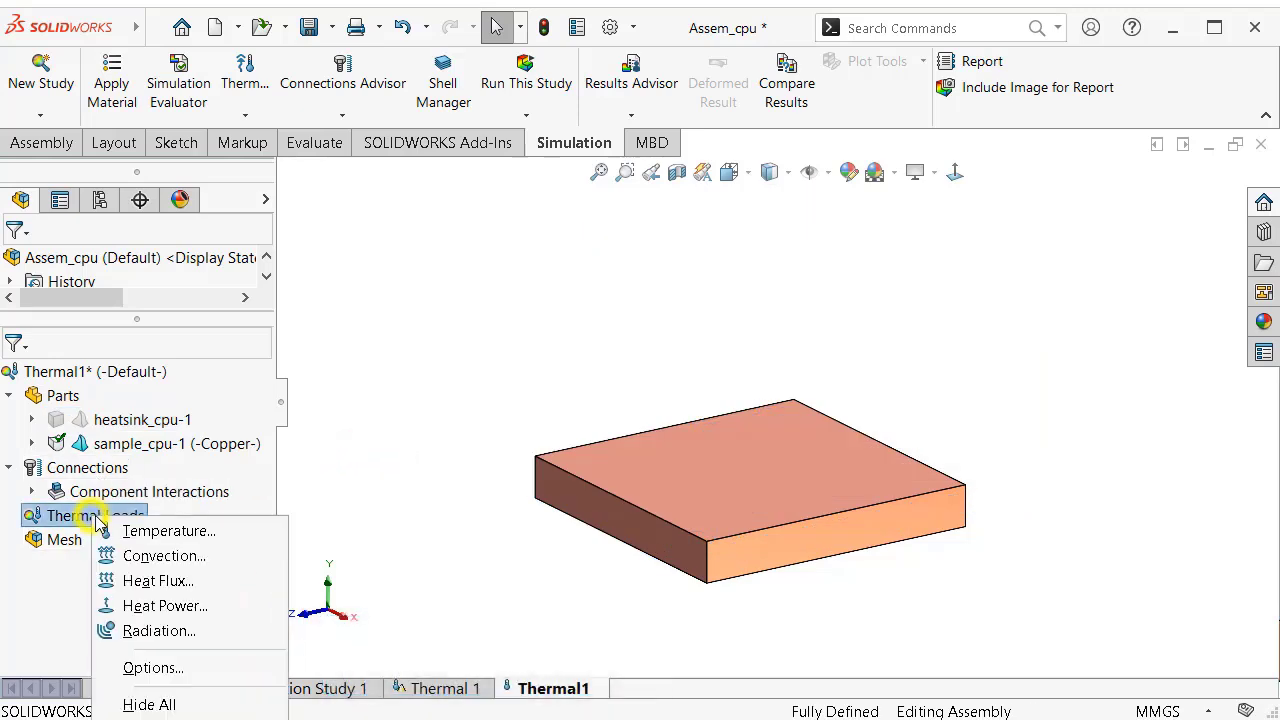
{"action": "left_click", "coordinate": [190, 607]}
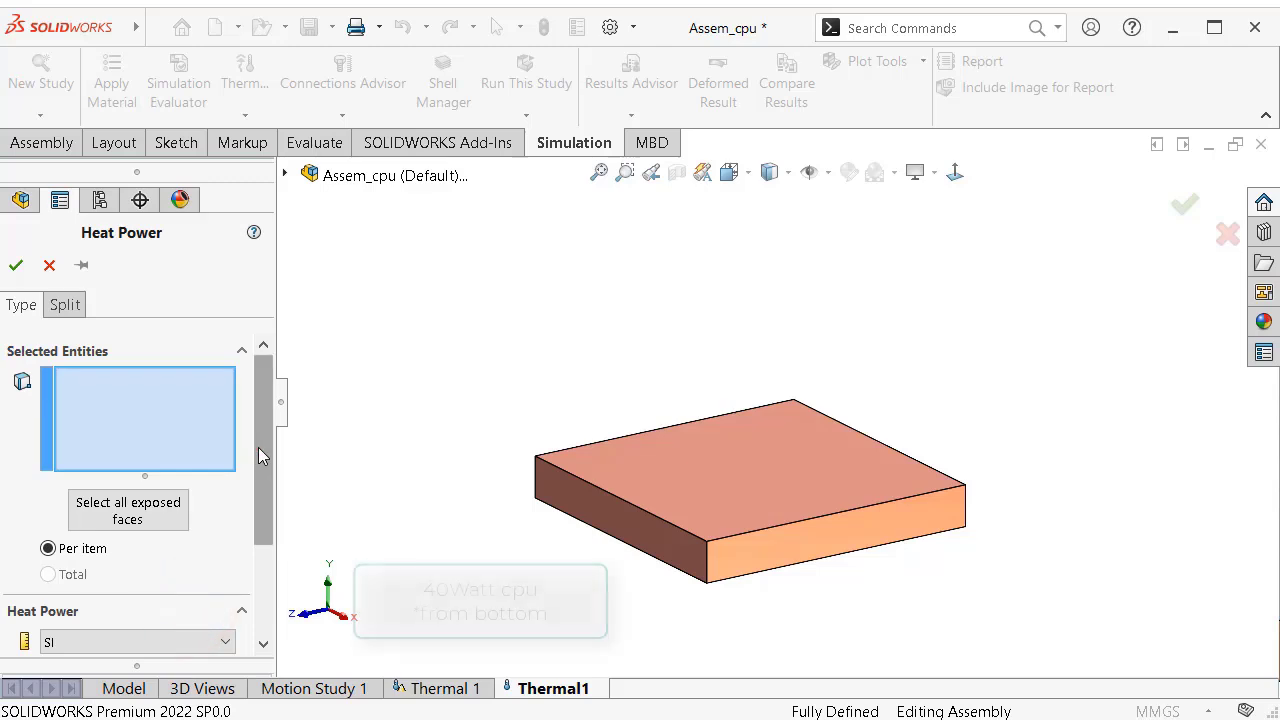
{"action": "mouse_move", "coordinate": [258, 447]}
{"action": "left_mouse_down"}
{"action": "mouse_move", "coordinate": [260, 513]}
{"action": "mouse_move", "coordinate": [42, 566]}
{"action": "left_mouse_up"}
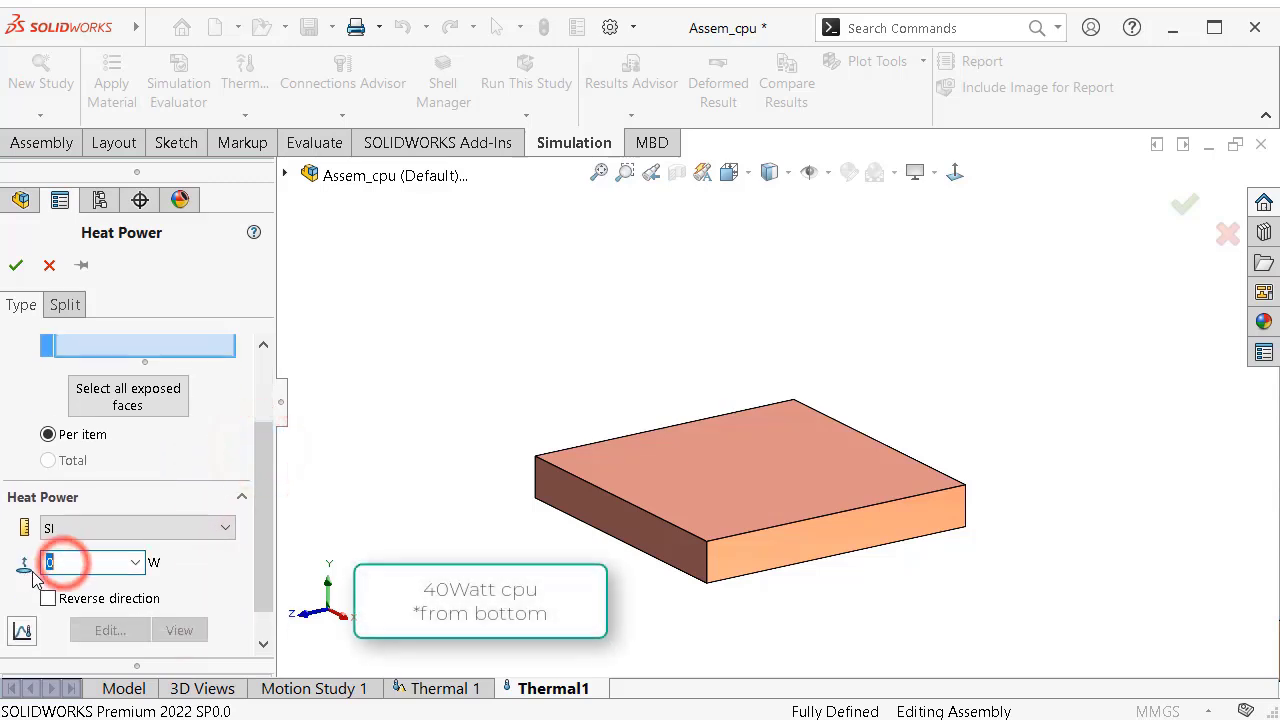
{"action": "type", "text": "40"}
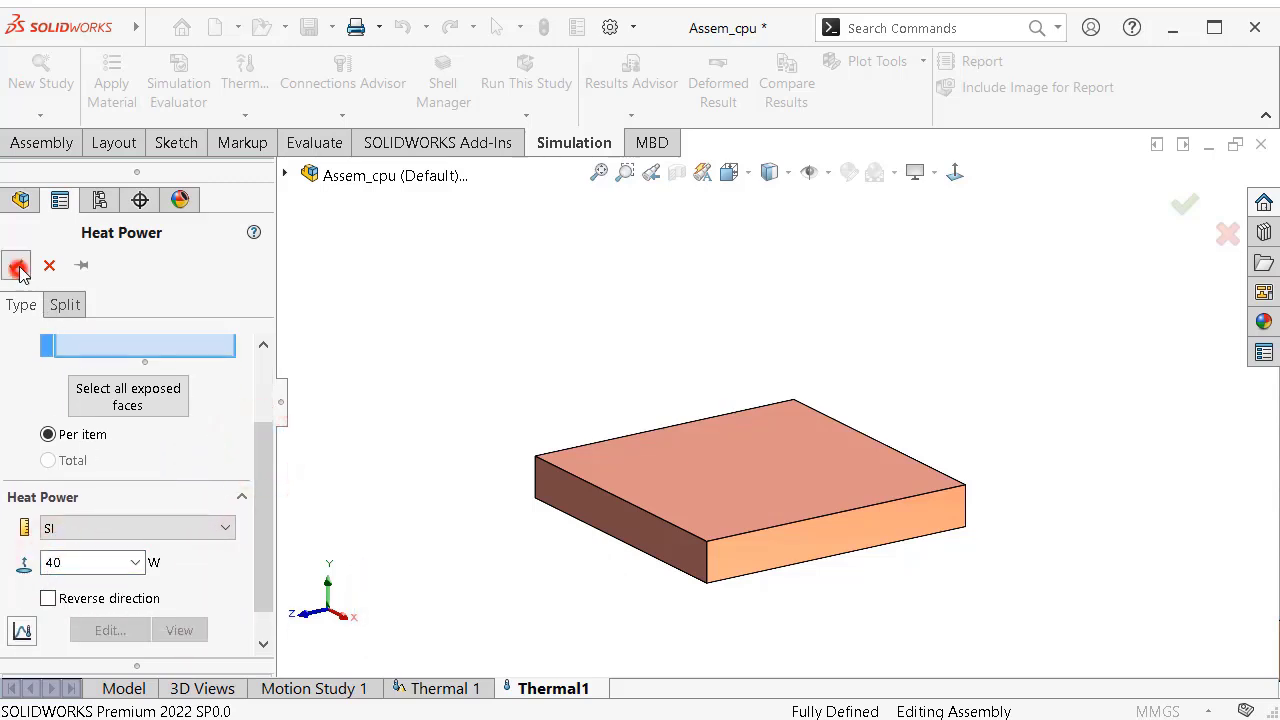
{"action": "left_click", "coordinate": [17, 267]}
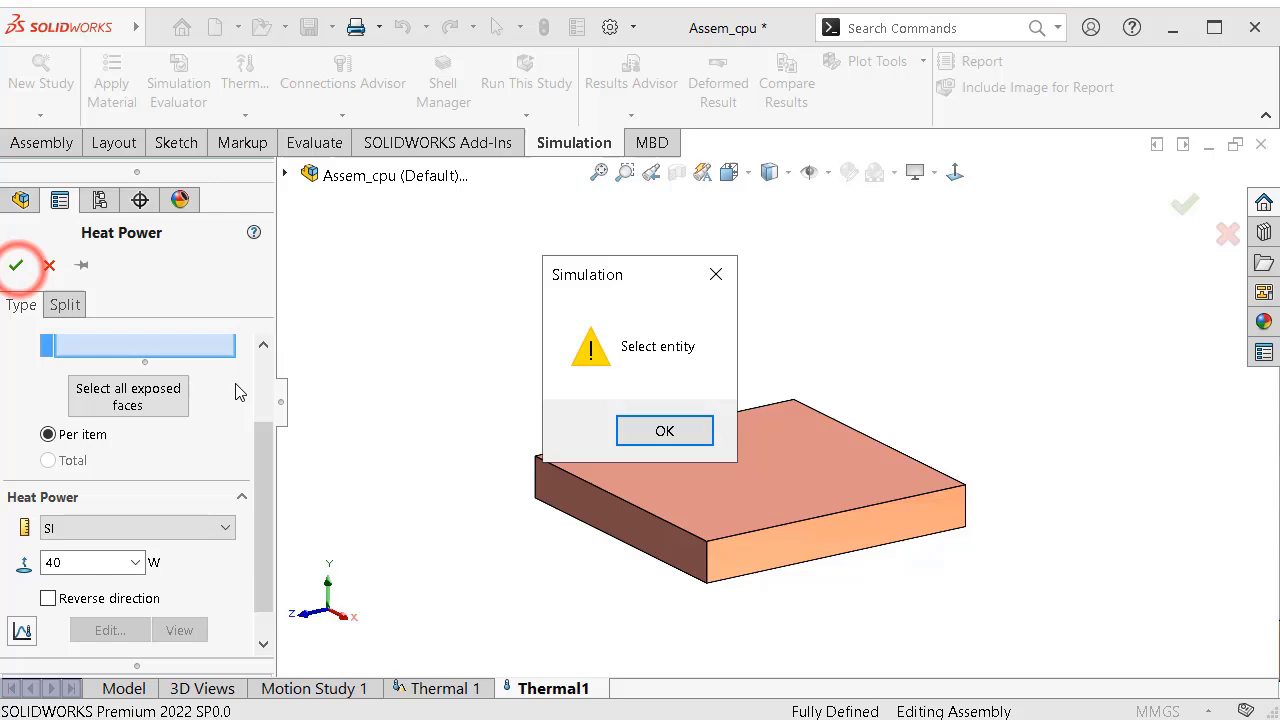
{"action": "left_click", "coordinate": [625, 430]}
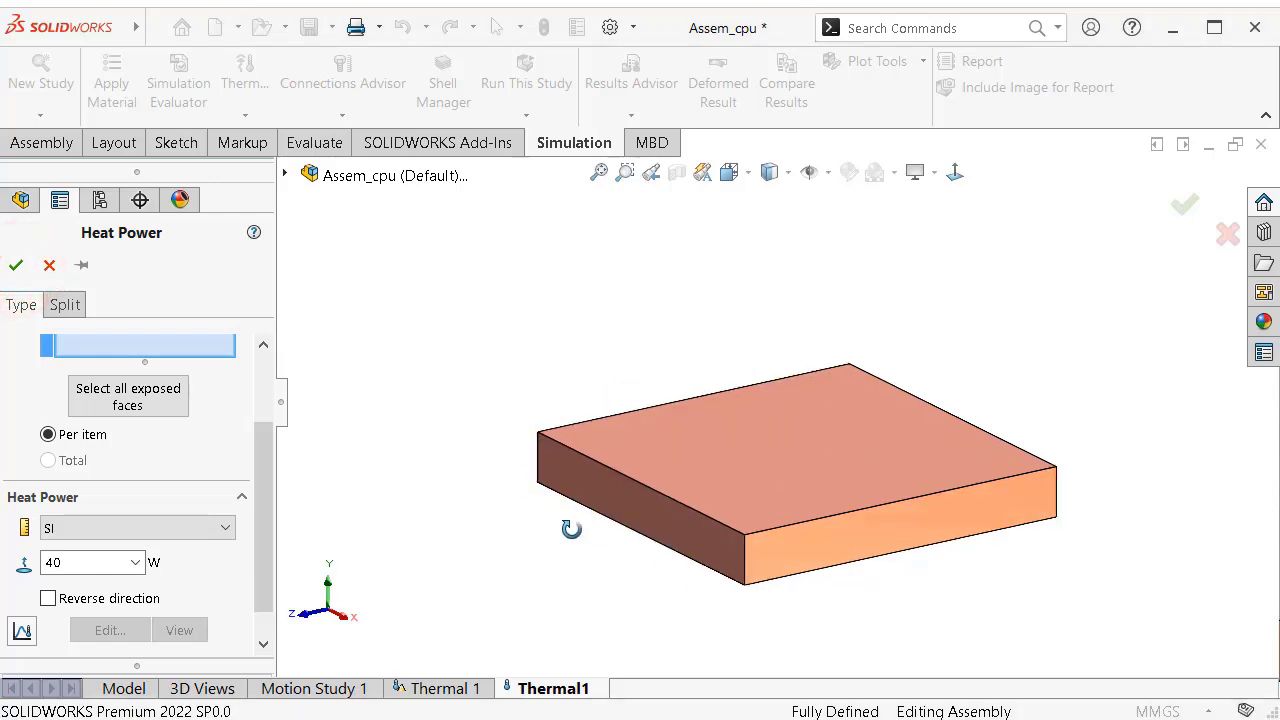
{"action": "middle_click_drag", "start_coordinate": [571, 529], "coordinate": [580, 423]}
{"action": "left_click", "coordinate": [773, 517]}
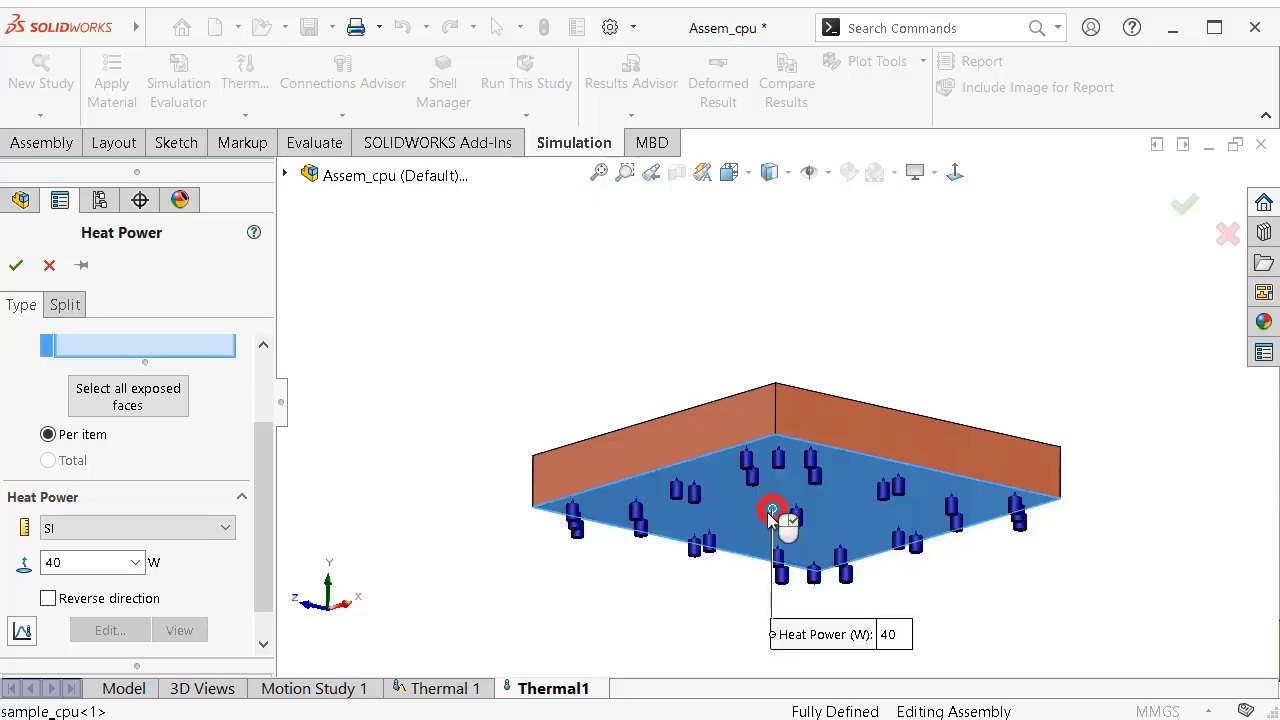
{"action": "middle_click_drag", "start_coordinate": [771, 514], "coordinate": [706, 447]}
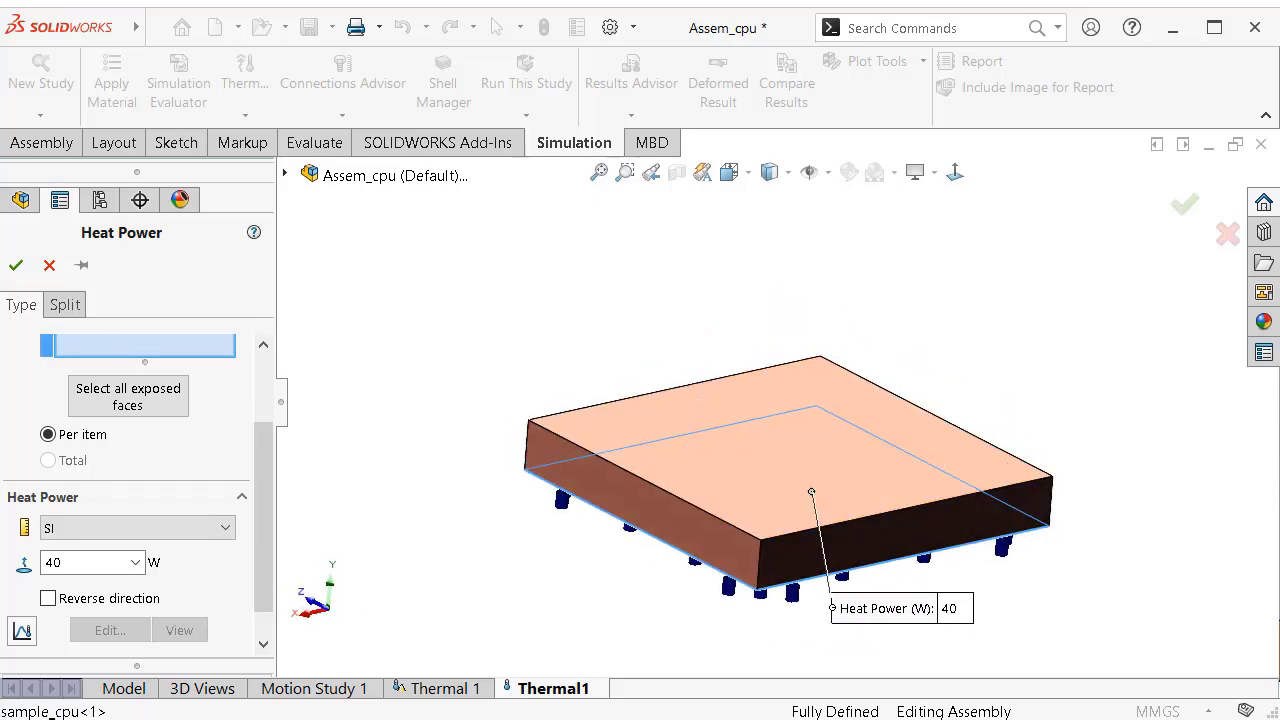
{"action": "left_click", "coordinate": [19, 265]}
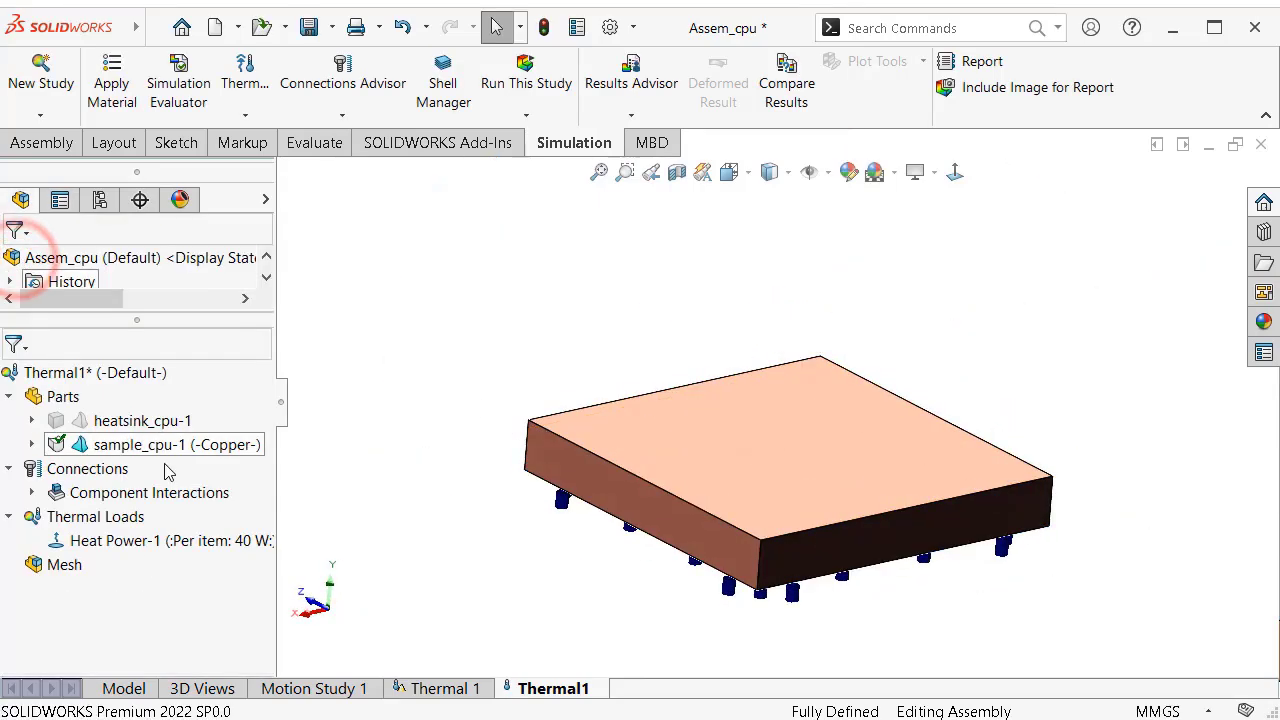
Create Convection-1 on the plate's five exposed faces: 200 W/(m^2.K), 294 K ambient
{"action": "right_click", "coordinate": [110, 518]}
{"action": "left_click", "coordinate": [155, 556]}
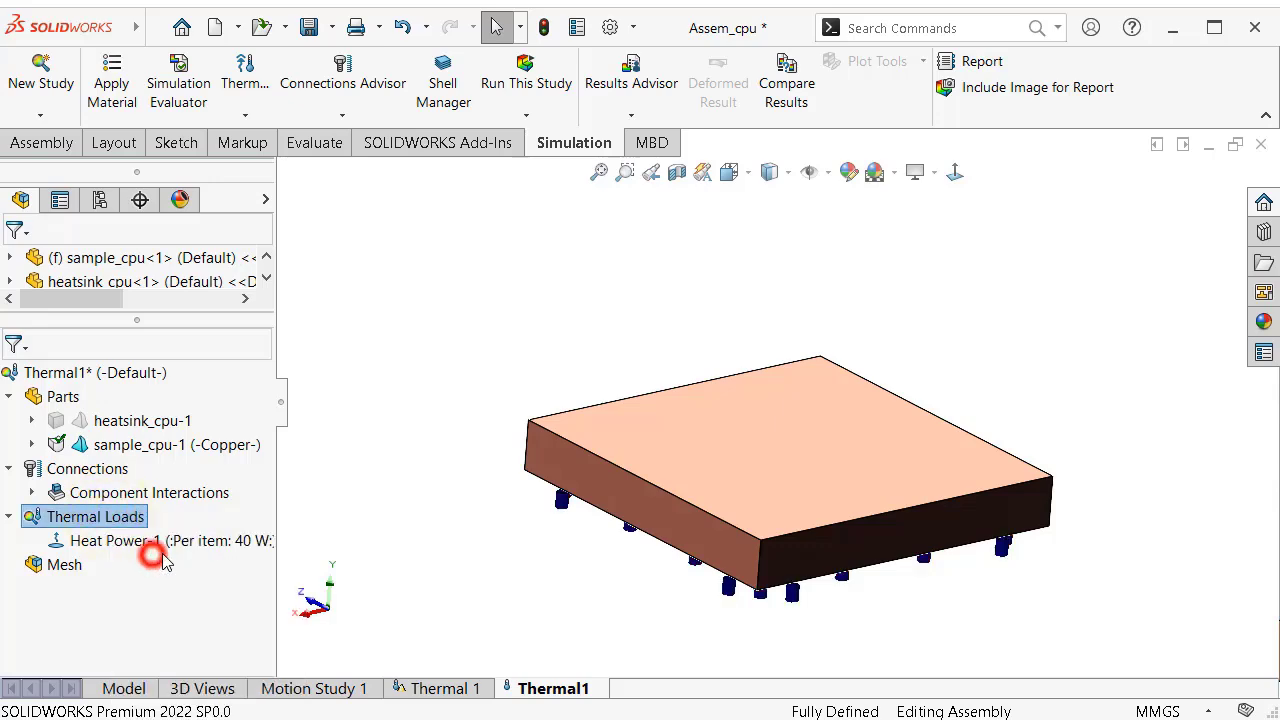
{"action": "mouse_move", "coordinate": [480, 566]}
{"action": "middle_mouse_down"}
{"action": "mouse_move", "coordinate": [486, 391]}
{"action": "mouse_move", "coordinate": [484, 435]}
{"action": "mouse_move", "coordinate": [337, 520]}
{"action": "middle_mouse_up"}
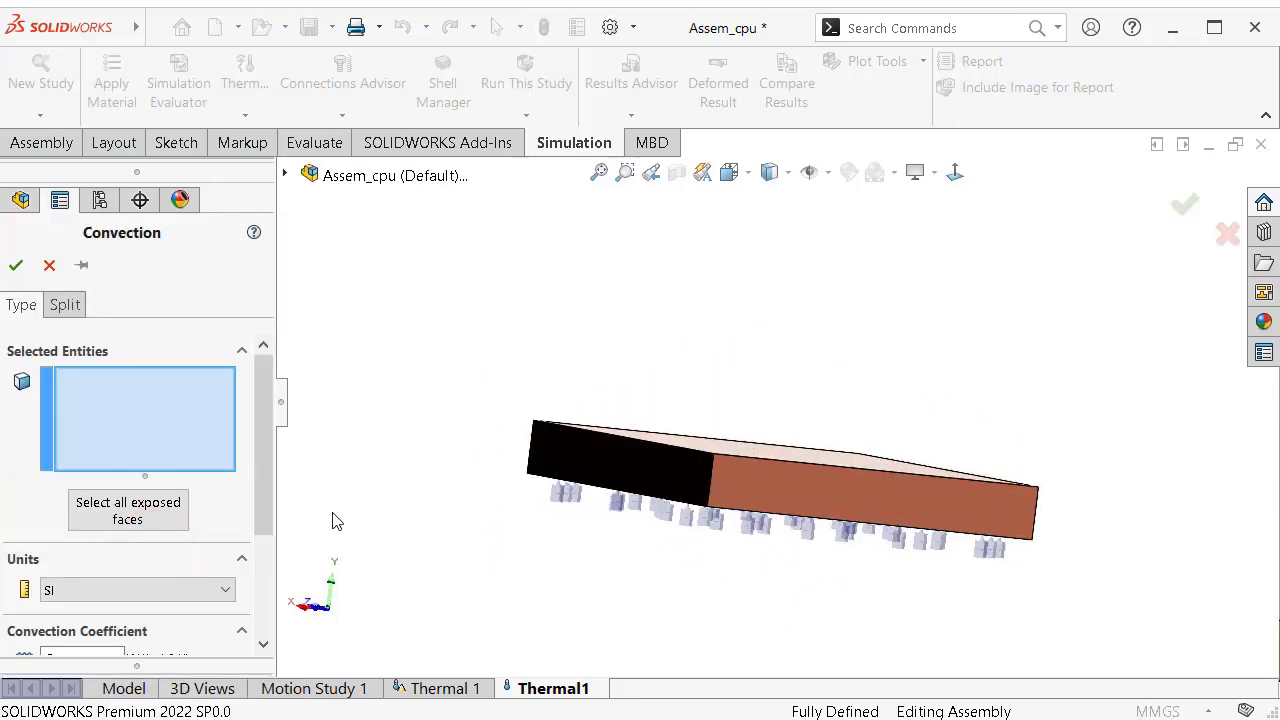
{"action": "left_click", "coordinate": [158, 514]}
{"action": "middle_click_drag", "start_coordinate": [443, 314], "coordinate": [473, 393]}
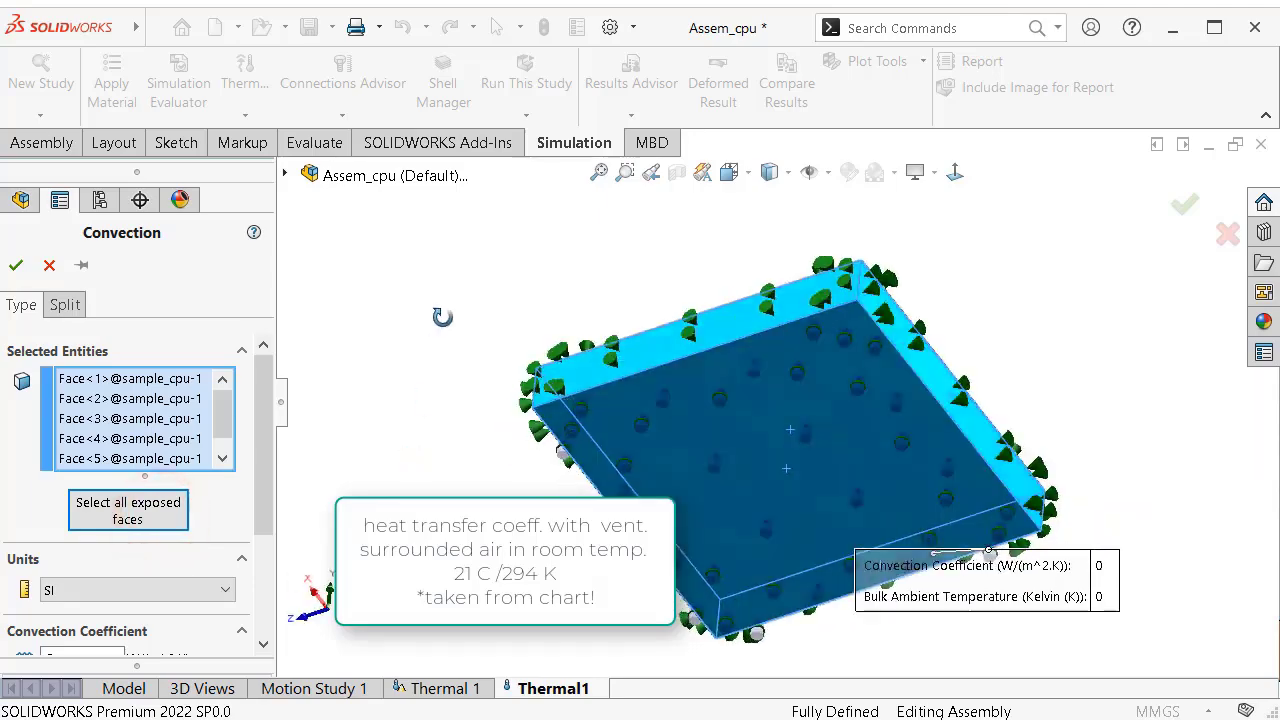
{"action": "left_click", "coordinate": [686, 463]}
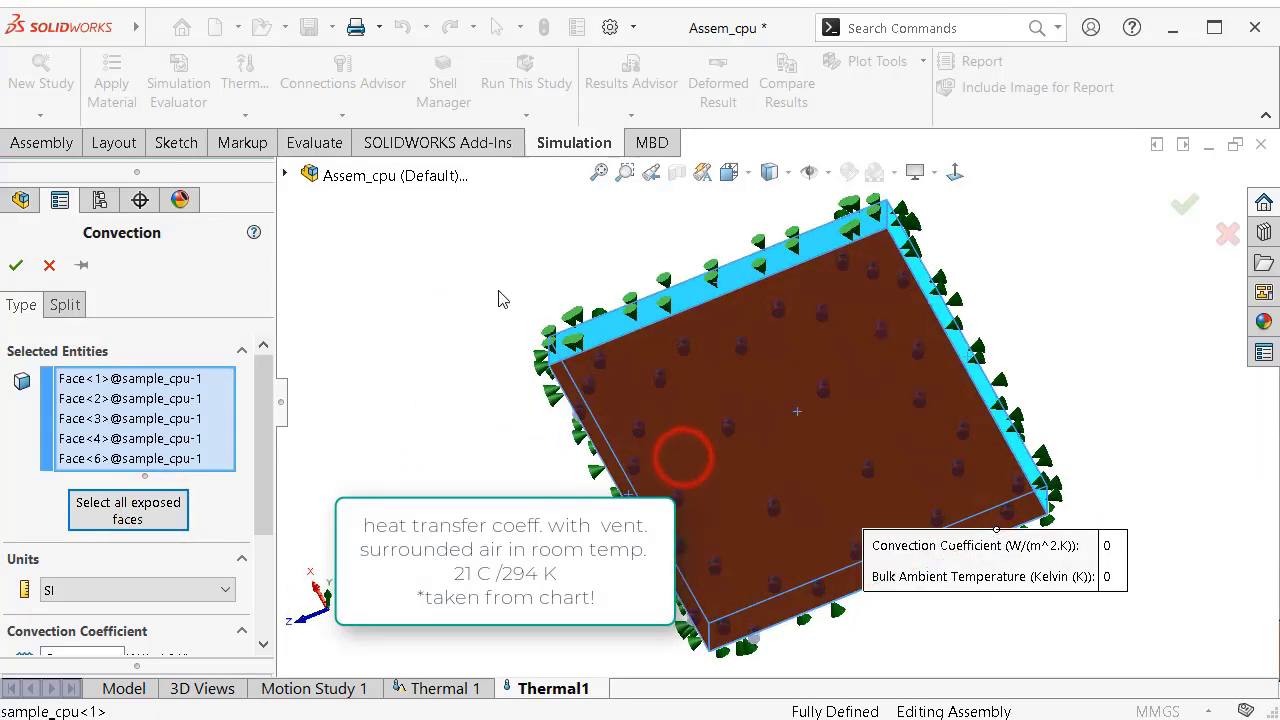
{"action": "mouse_move", "coordinate": [686, 460]}
{"action": "middle_mouse_down"}
{"action": "mouse_move", "coordinate": [471, 351]}
{"action": "mouse_move", "coordinate": [366, 457]}
{"action": "mouse_move", "coordinate": [357, 423]}
{"action": "mouse_move", "coordinate": [316, 488]}
{"action": "mouse_move", "coordinate": [341, 466]}
{"action": "middle_mouse_up"}
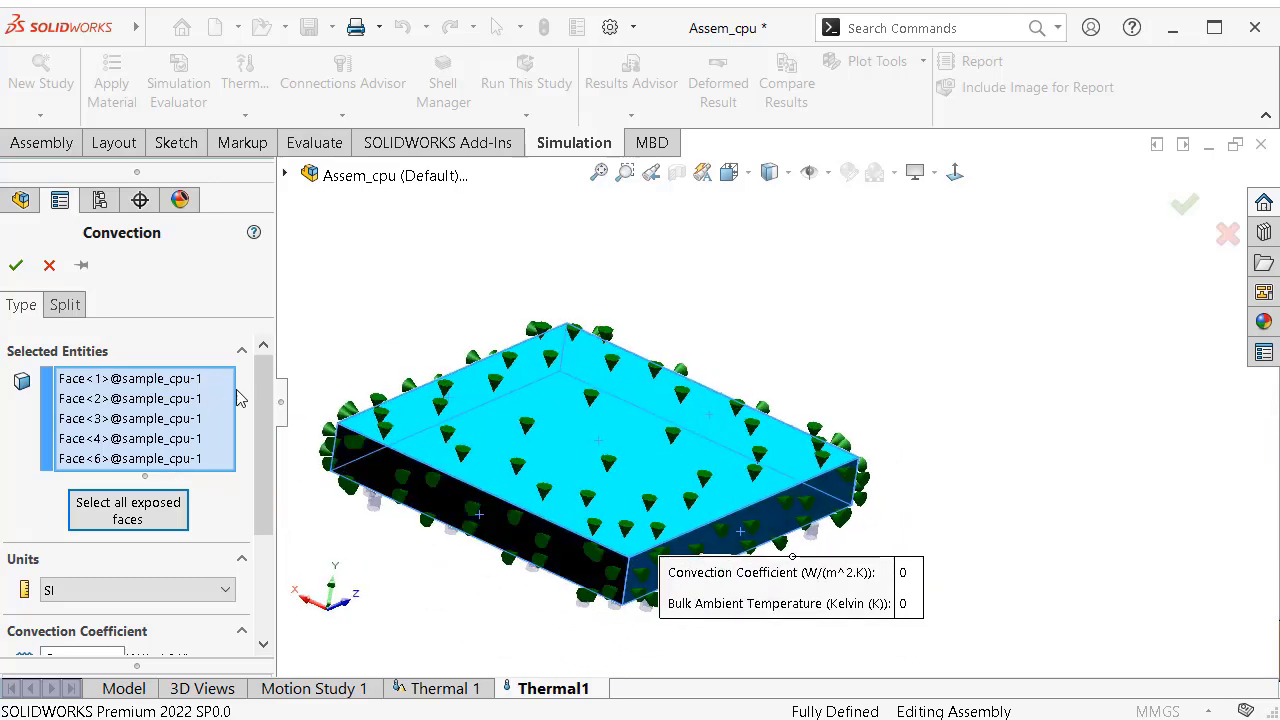
{"action": "left_click_drag", "start_coordinate": [262, 408], "coordinate": [280, 510]}
{"action": "left_click", "coordinate": [103, 499]}
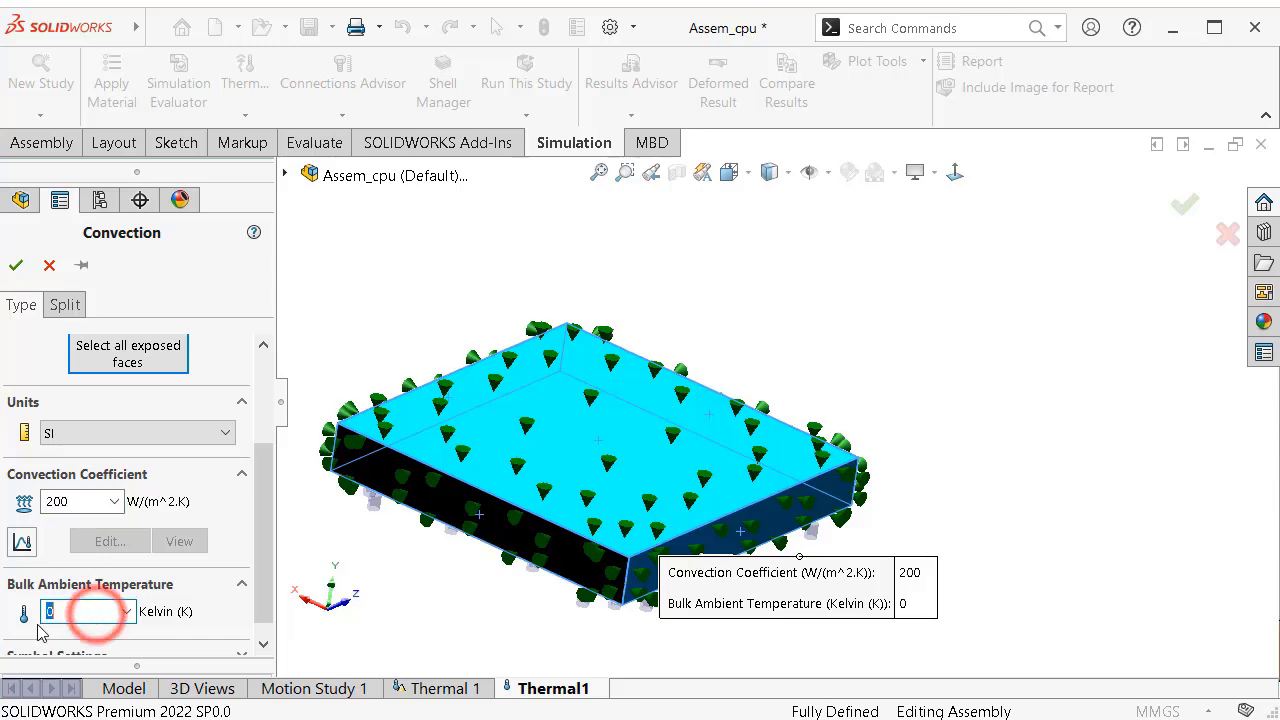
{"action": "type", "text": "4"}
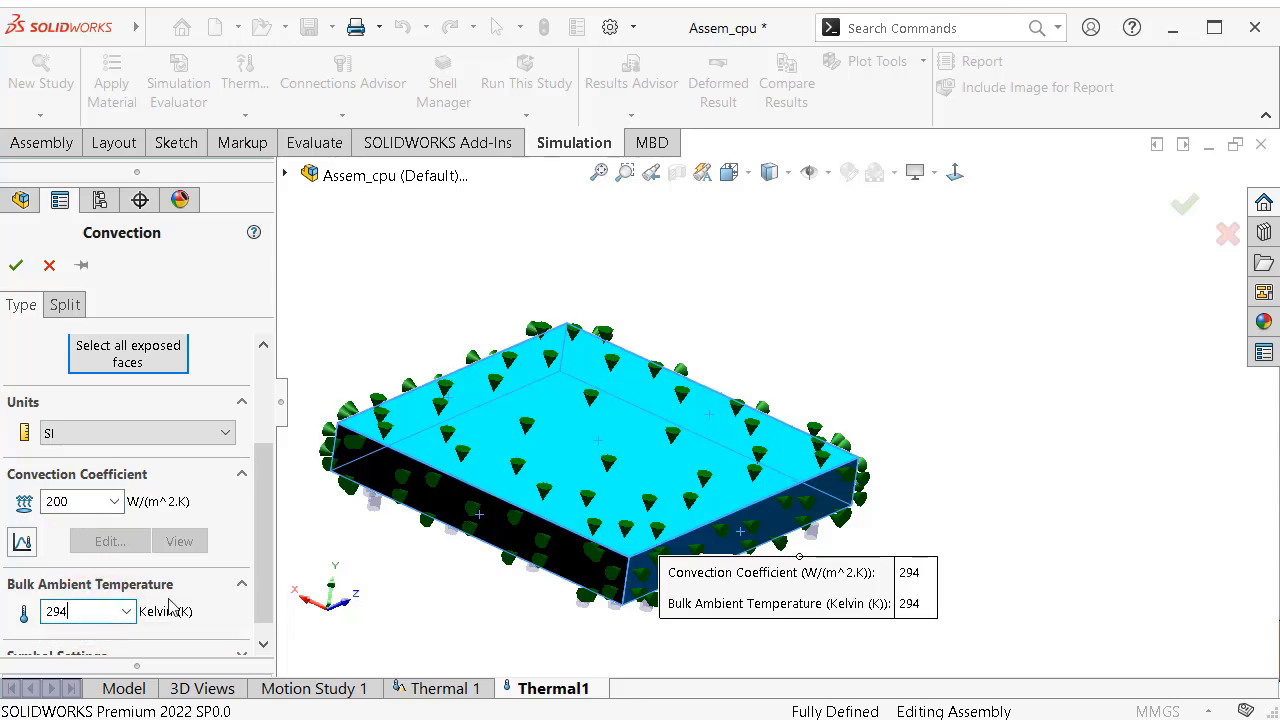
{"action": "left_click", "coordinate": [17, 272]}
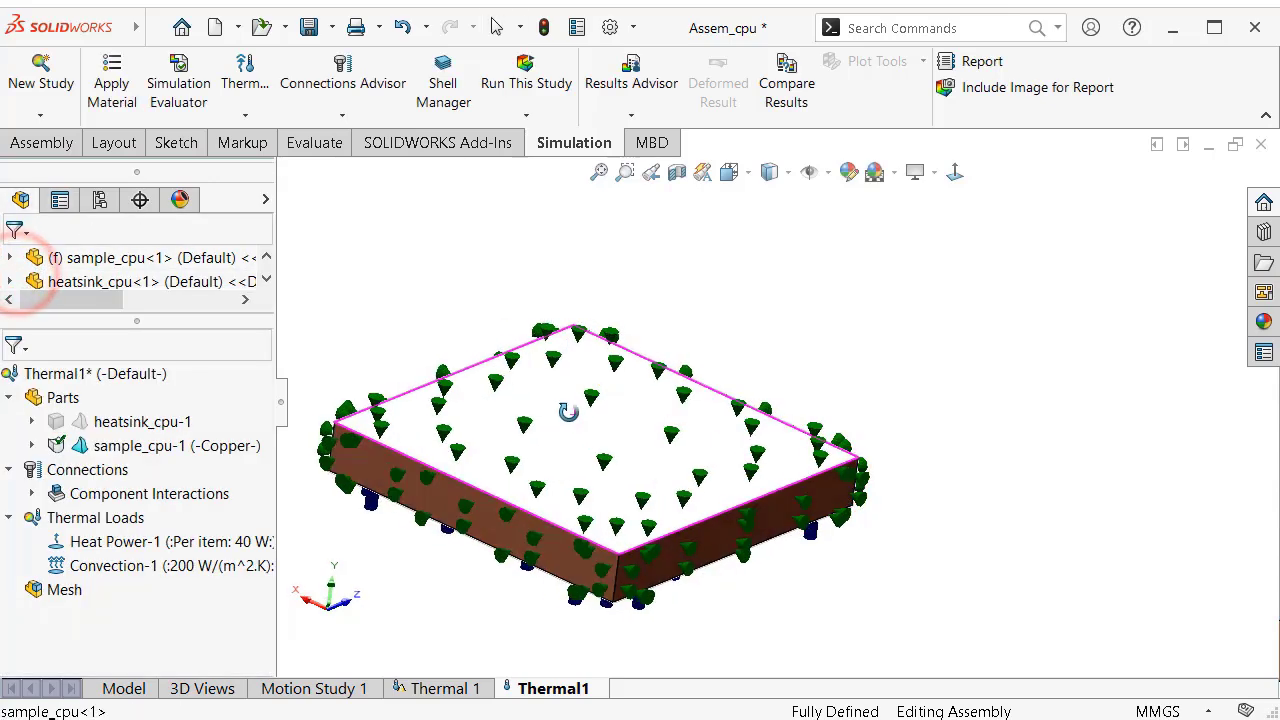
Run the study and show the temperature plot in Celsius with min/max labels in general format
{"action": "left_click", "coordinate": [522, 72]}
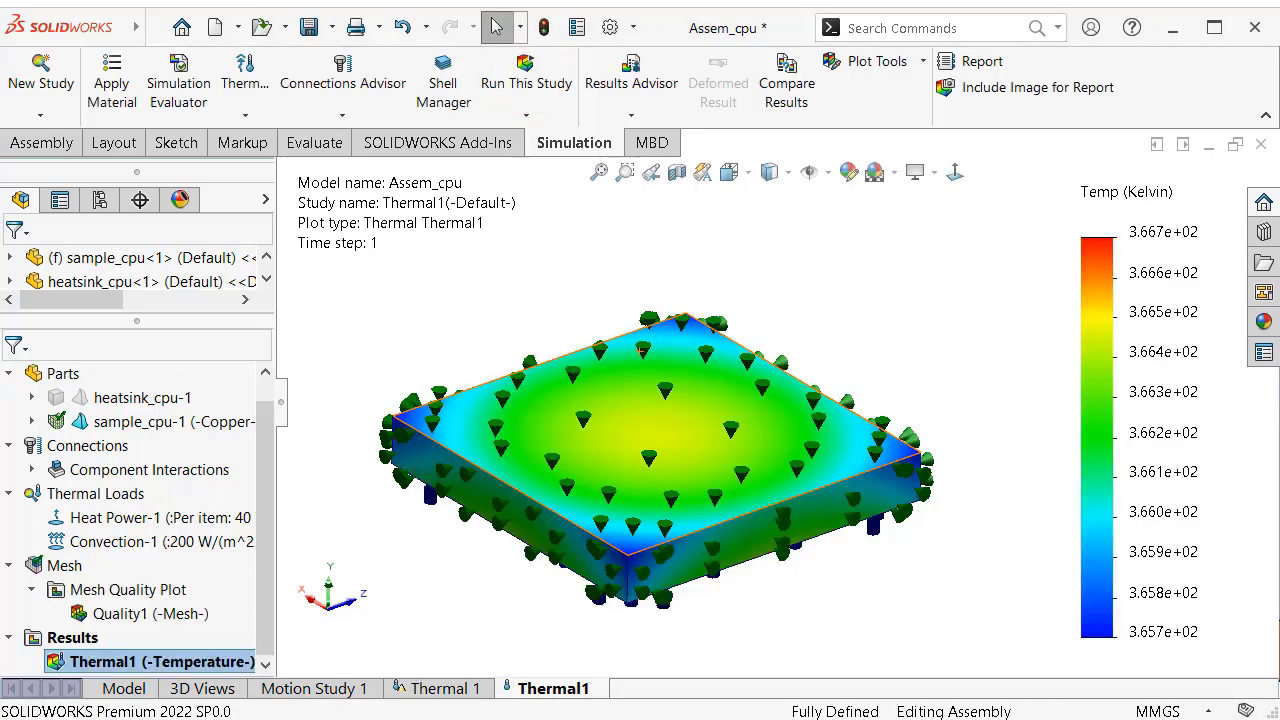
{"action": "right_click", "coordinate": [175, 661]}
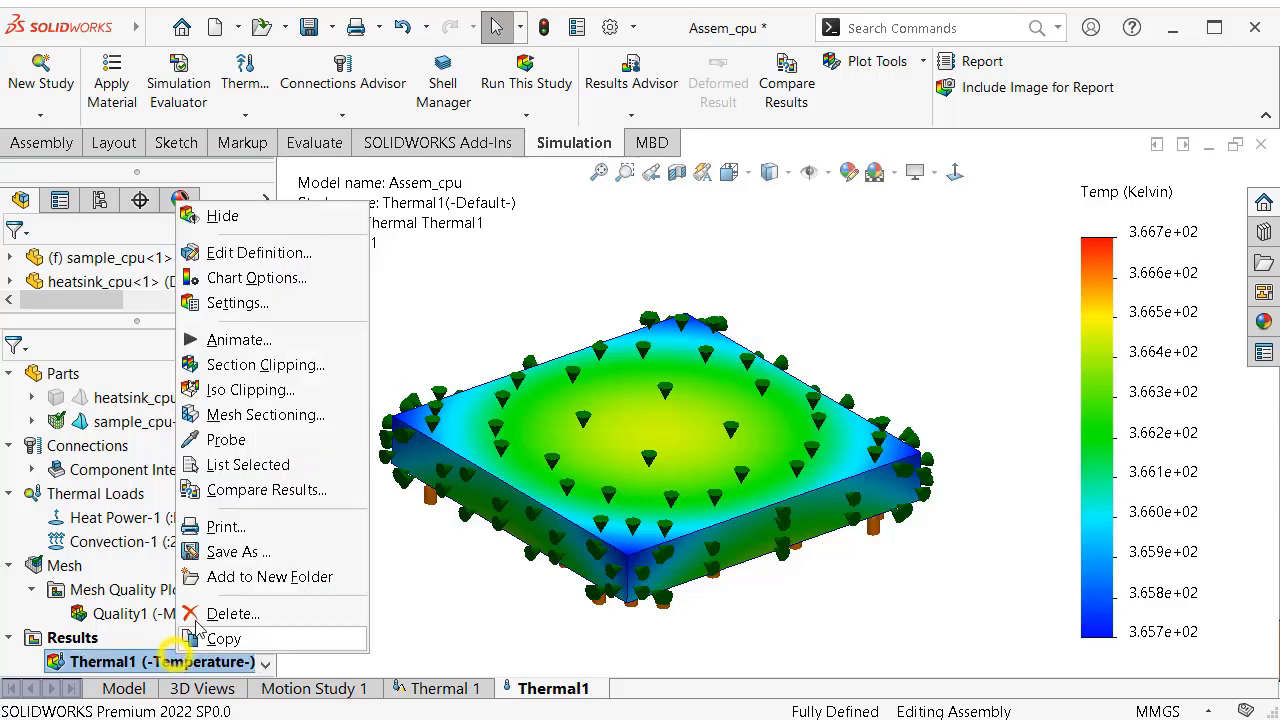
{"action": "left_click", "coordinate": [263, 250]}
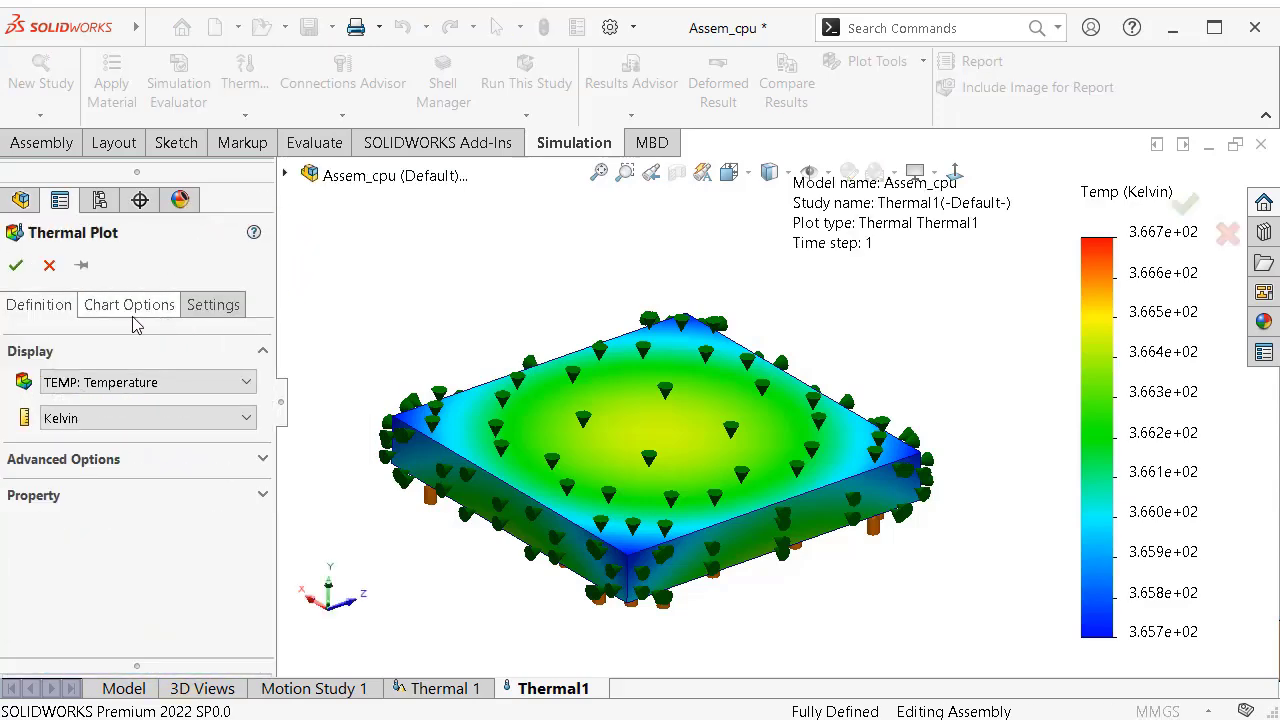
{"action": "left_click", "coordinate": [85, 424]}
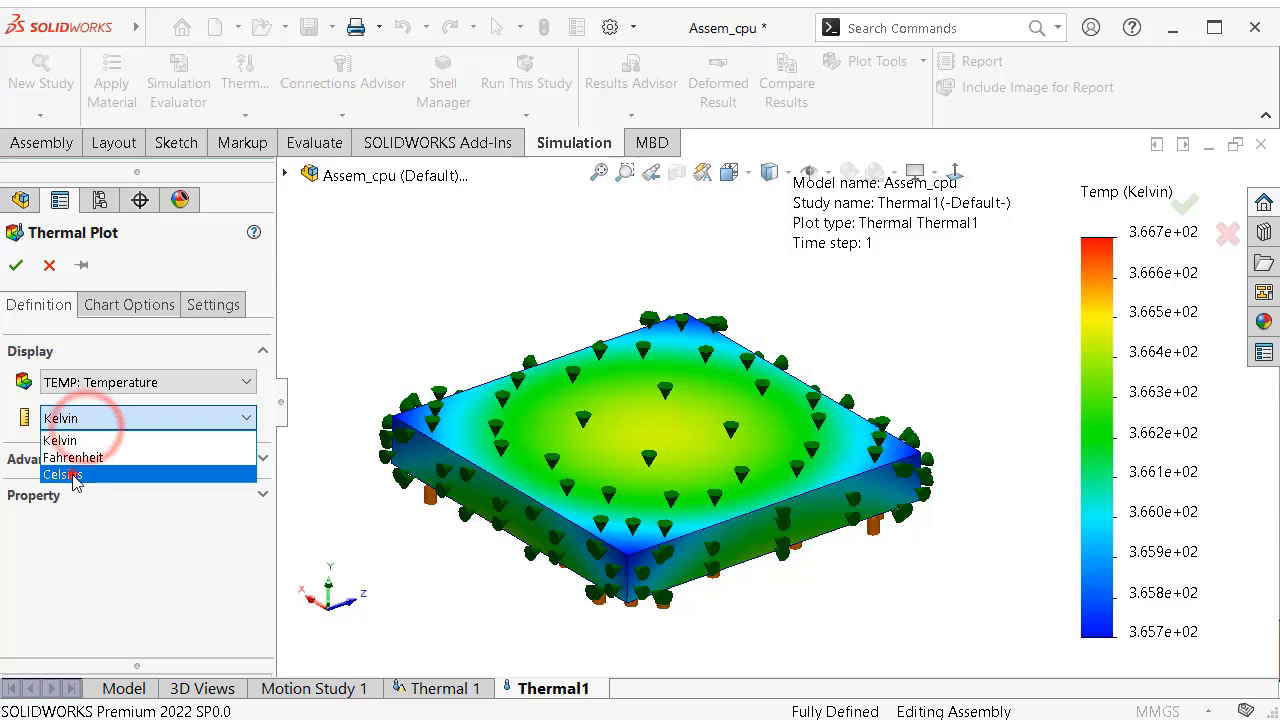
{"action": "left_click", "coordinate": [77, 473]}
{"action": "left_click", "coordinate": [135, 304]}
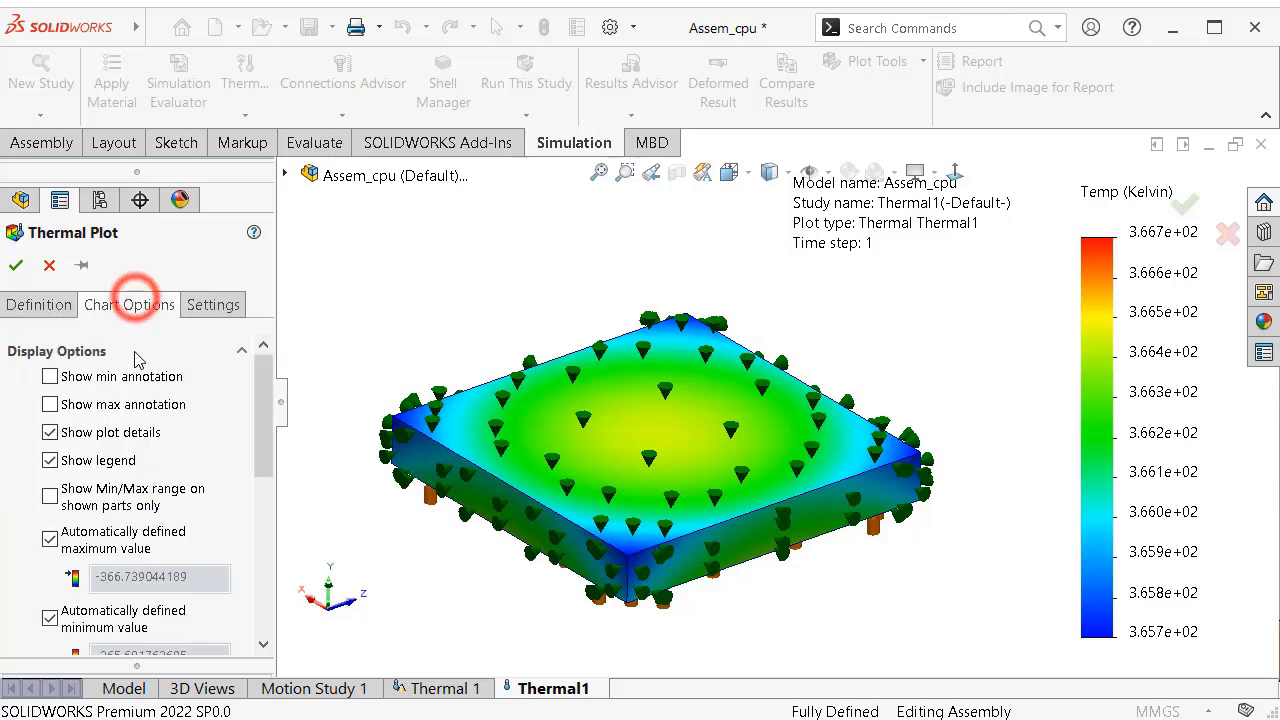
{"action": "left_click", "coordinate": [50, 376]}
{"action": "left_click", "coordinate": [50, 404]}
{"action": "left_click_drag", "start_coordinate": [264, 410], "coordinate": [266, 540]}
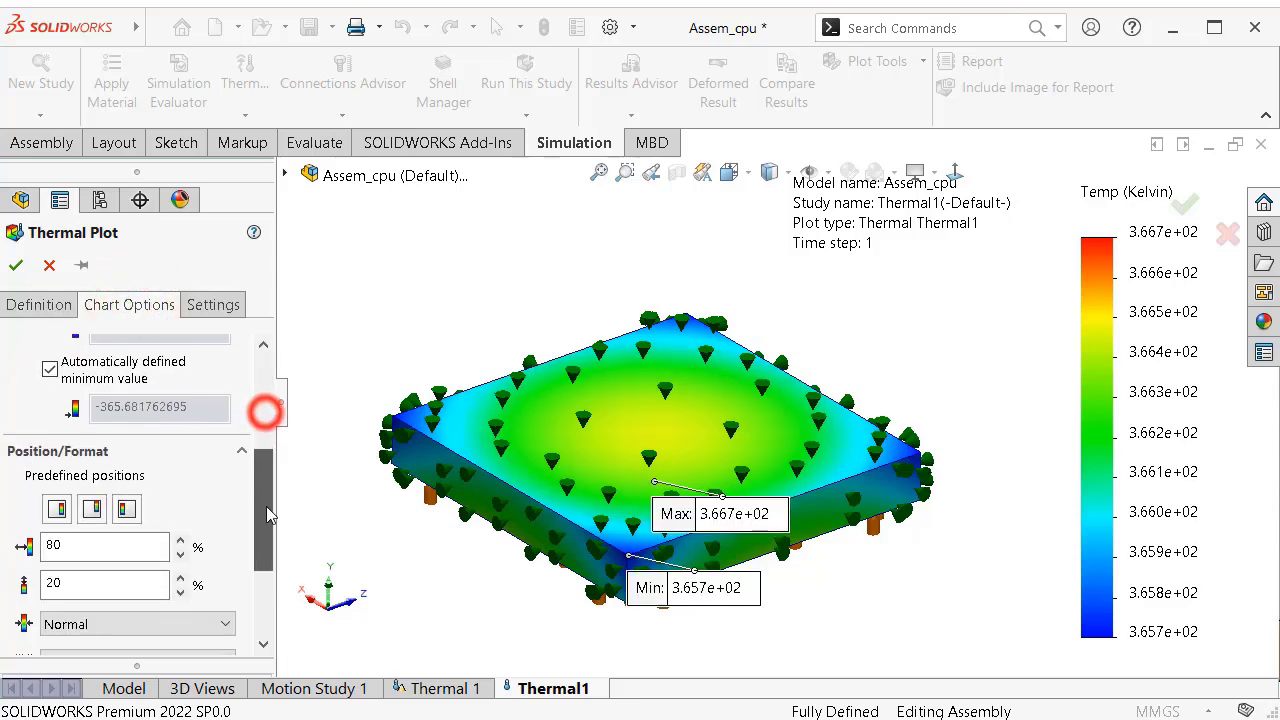
{"action": "left_click", "coordinate": [145, 567]}
{"action": "left_click", "coordinate": [100, 617]}
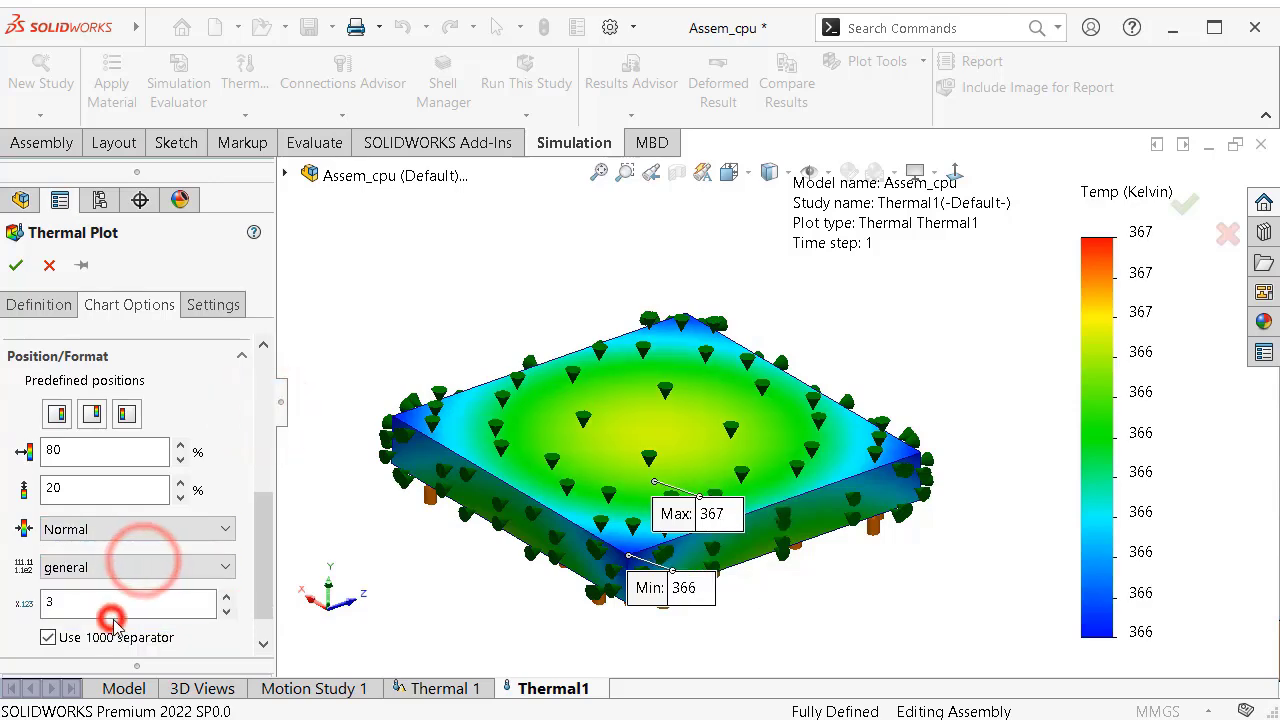
{"action": "left_click", "coordinate": [21, 266]}
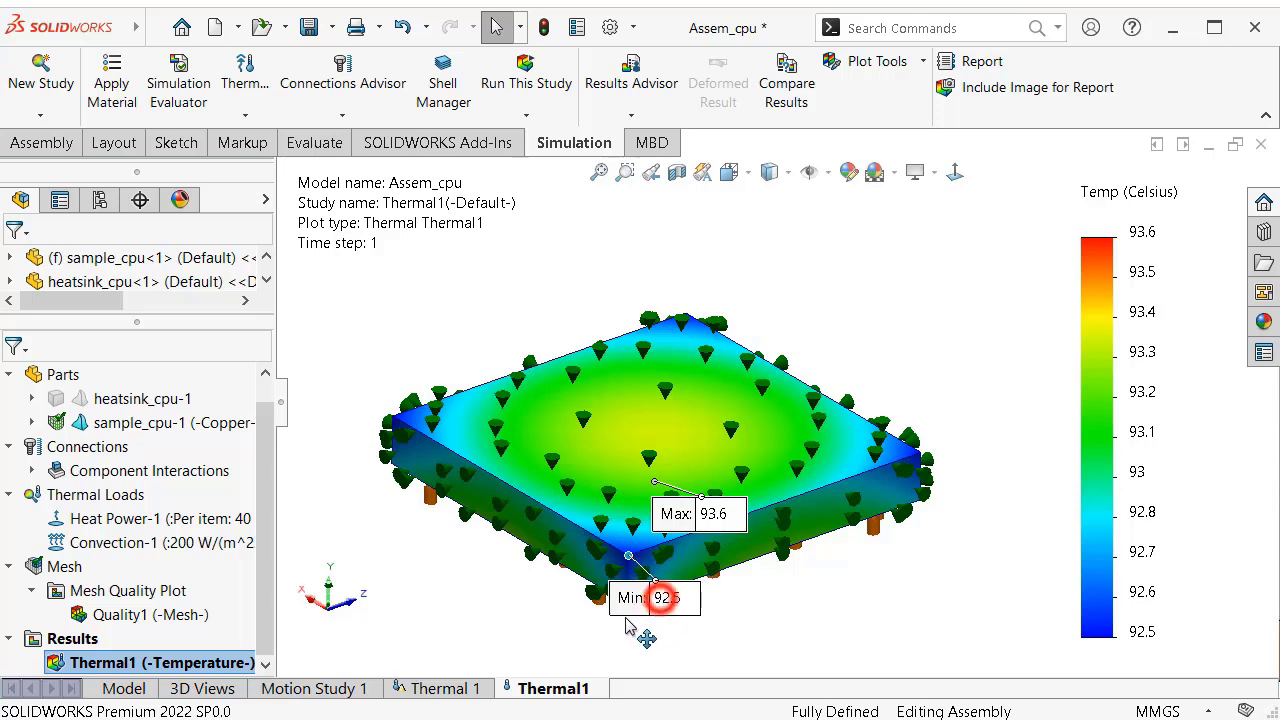
Position the Min 92.5 and Max 93.6 labels clear of the block
{"action": "left_click_drag", "start_coordinate": [672, 592], "coordinate": [511, 640]}
{"action": "left_click_drag", "start_coordinate": [686, 520], "coordinate": [921, 352]}
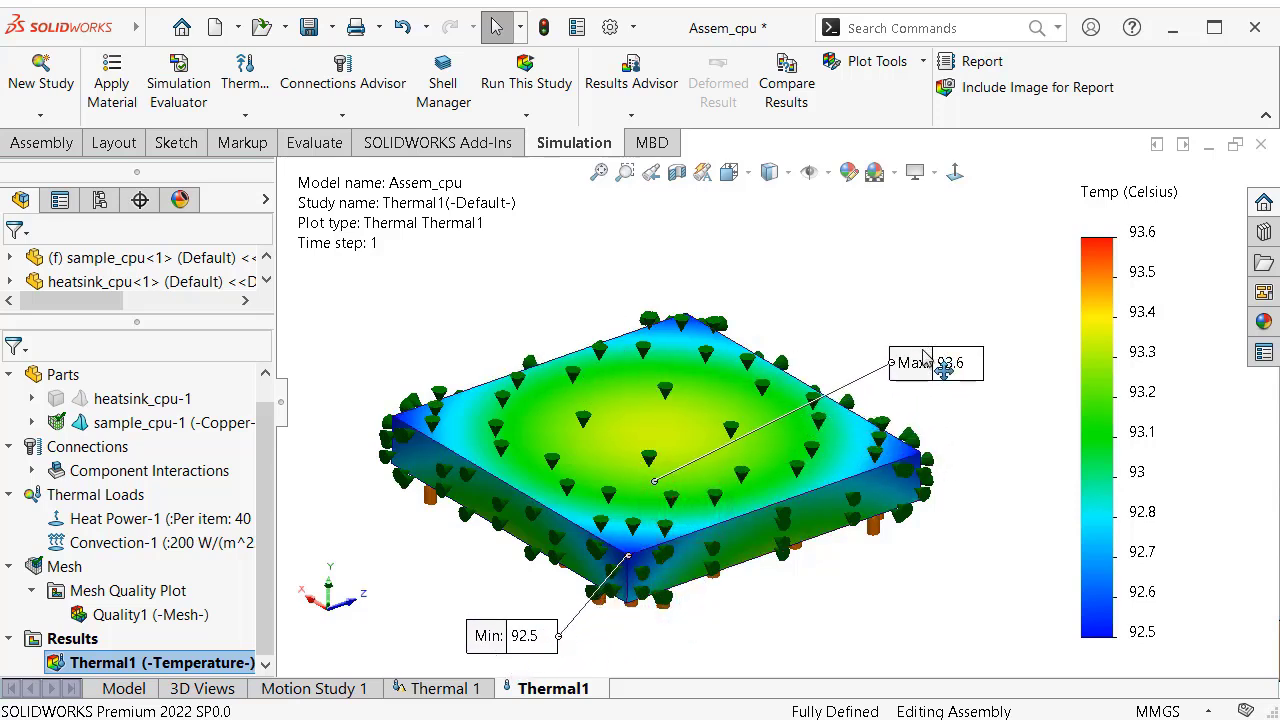
{"action": "middle_click_drag", "start_coordinate": [884, 318], "coordinate": [884, 300]}
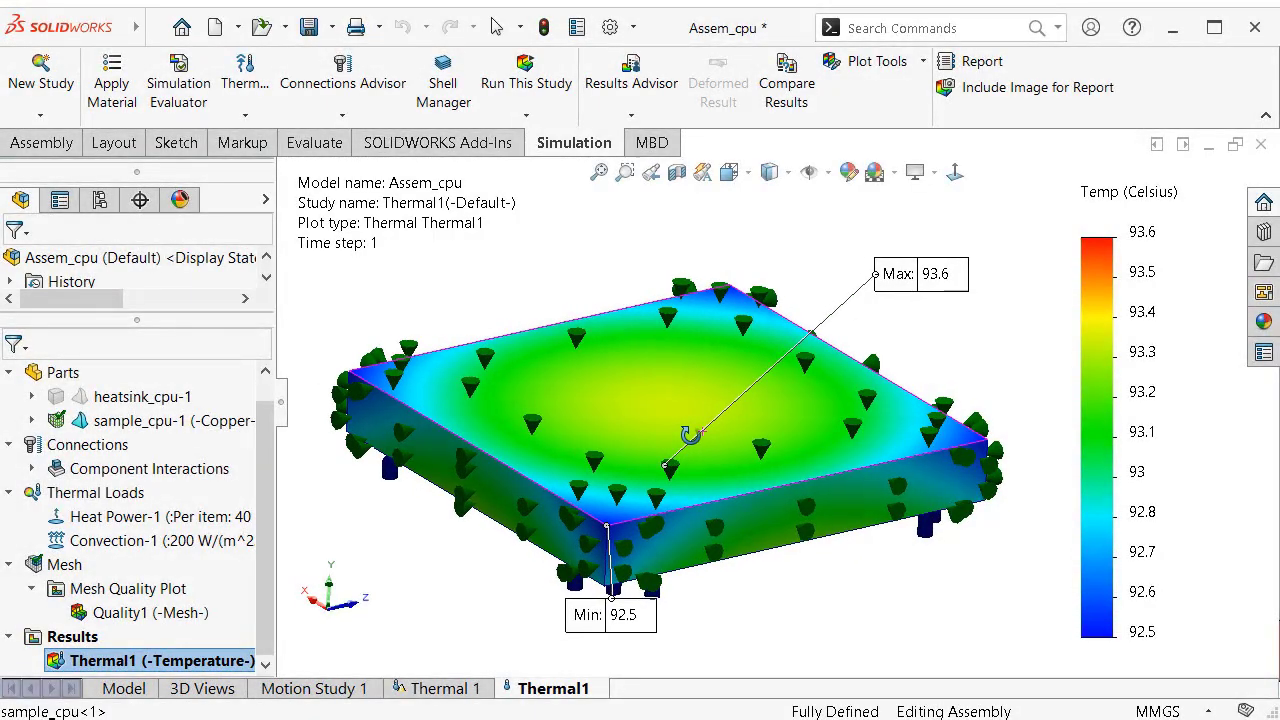
{"action": "key", "text": "Escape"}
{"action": "left_click_drag", "start_coordinate": [923, 272], "coordinate": [923, 256]}
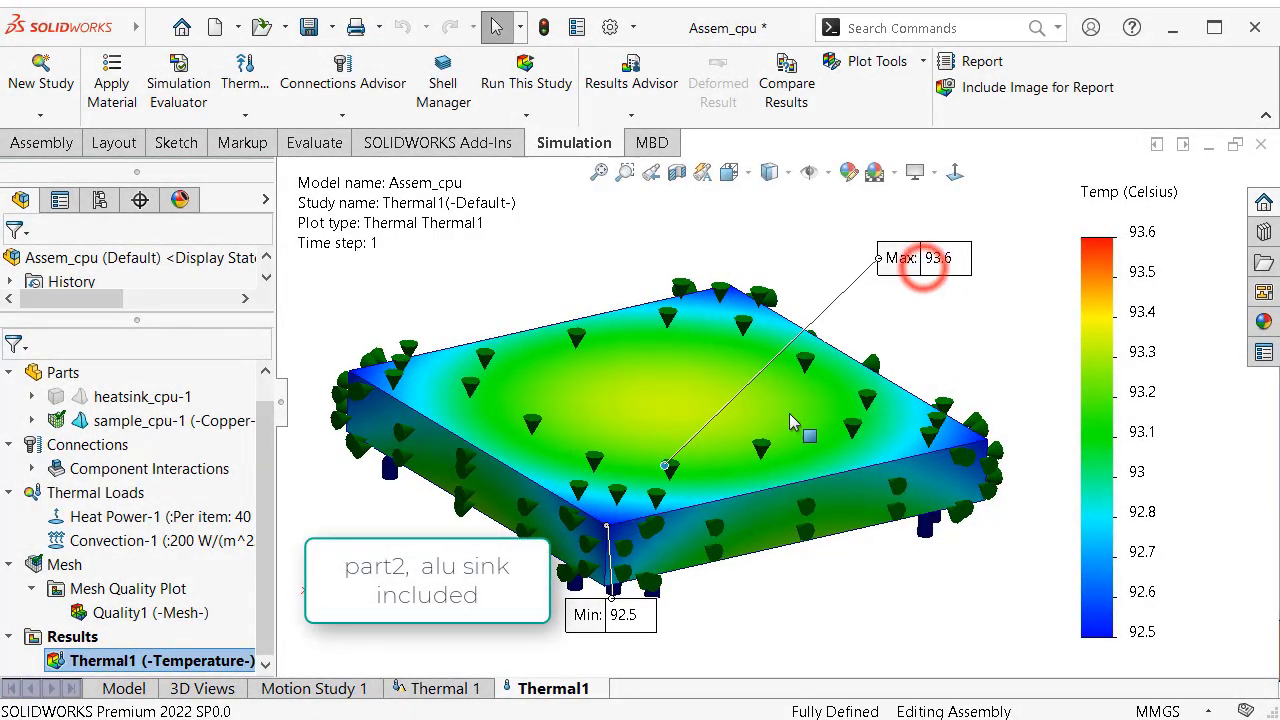
{"action": "left_click_drag", "start_coordinate": [600, 611], "coordinate": [474, 625]}
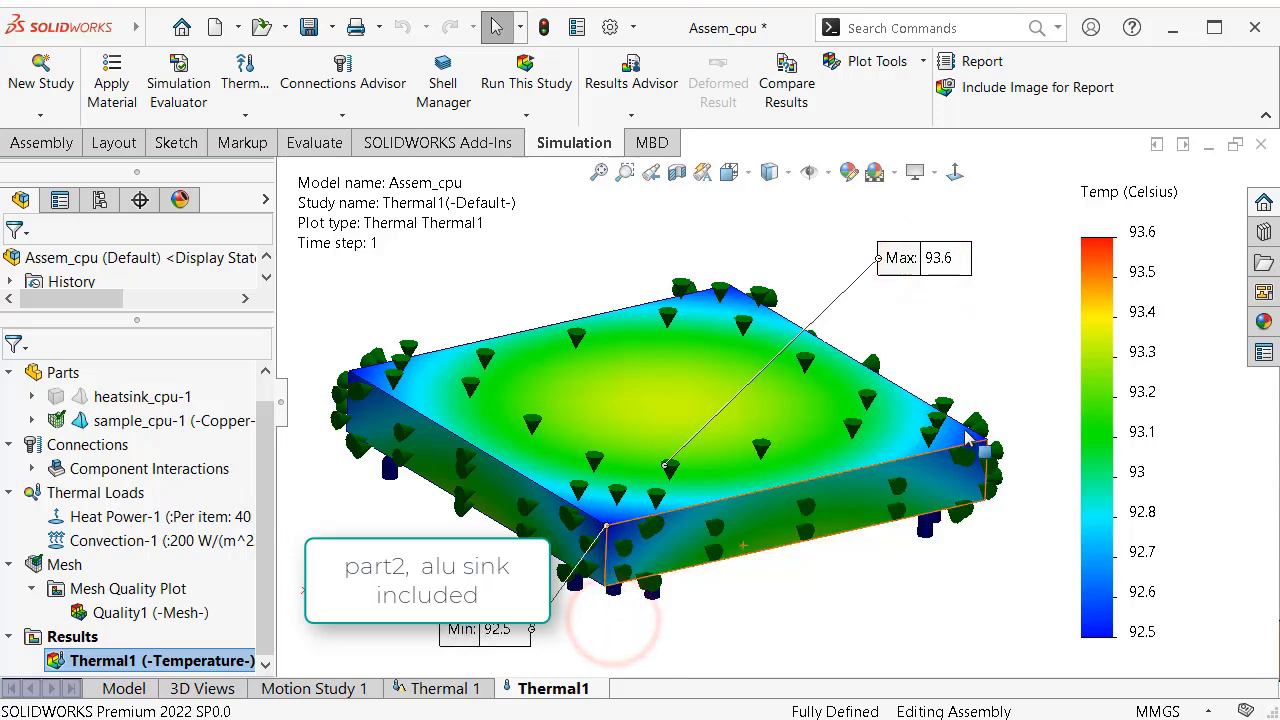
Include heatsink_cpu-1 in the analysis, then select sample_cpu-1 and heatsink_cpu-1 in the tree
{"action": "right_click", "coordinate": [132, 400]}
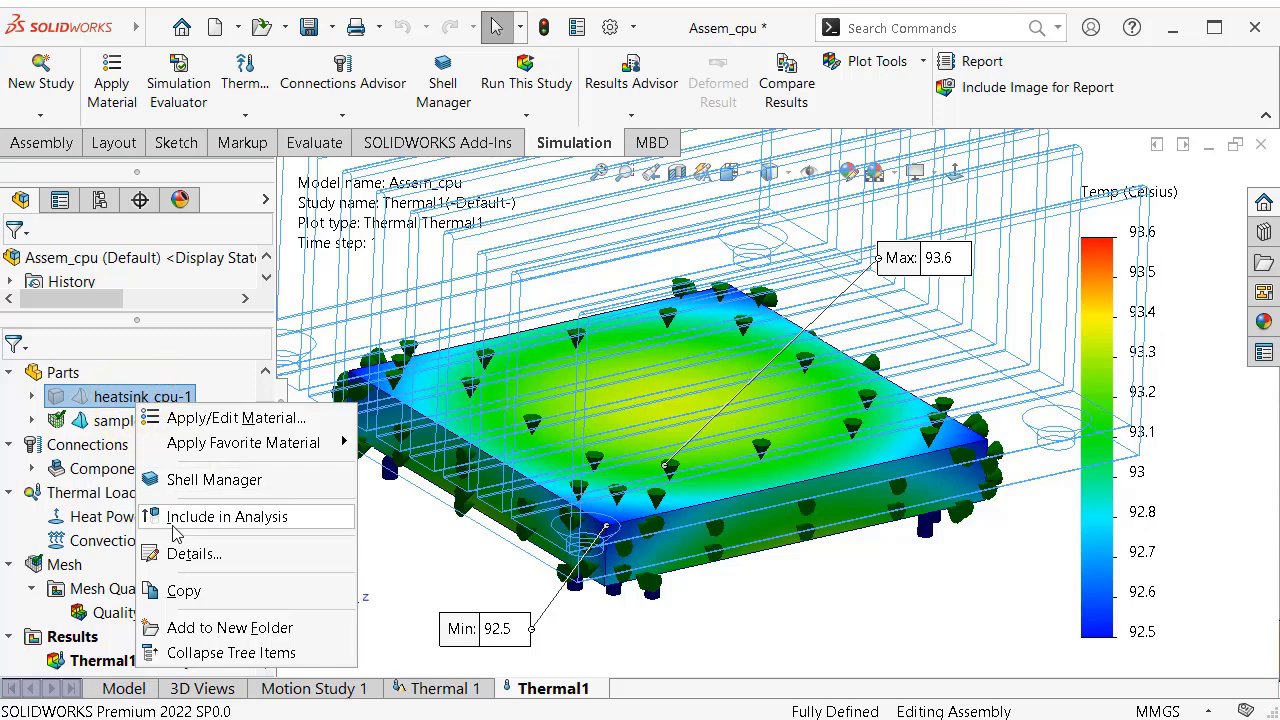
{"action": "left_click", "coordinate": [178, 524]}
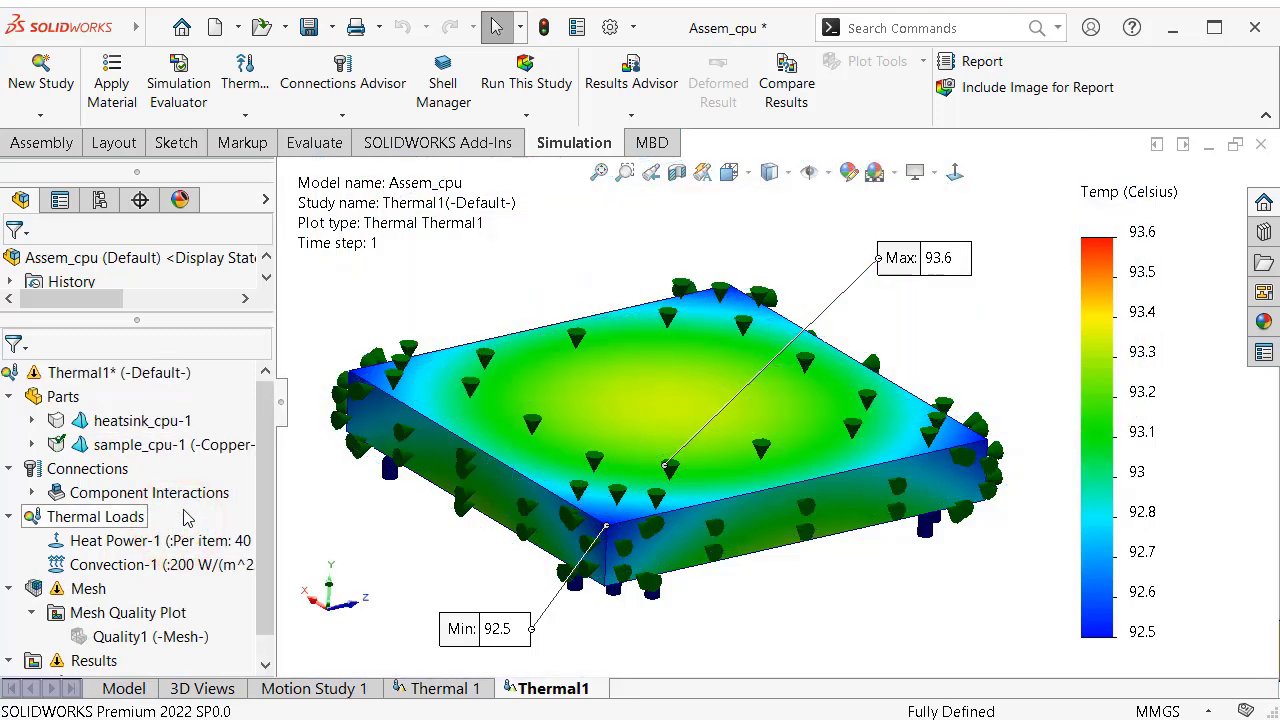
{"action": "left_click", "coordinate": [147, 448]}
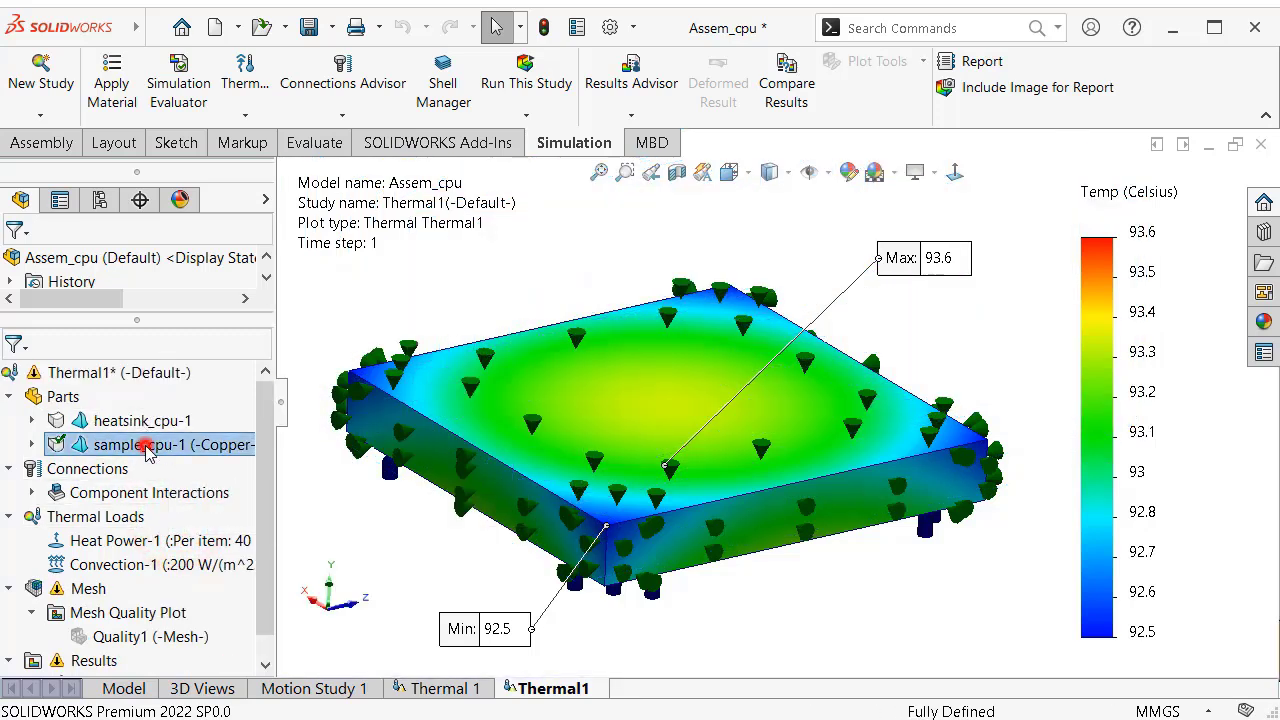
{"action": "left_click", "coordinate": [114, 423]}
Assign the 6063-T1 alloy from the Aluminium Alloys library to heatsink_cpu-1
{"action": "right_click", "coordinate": [140, 425]}
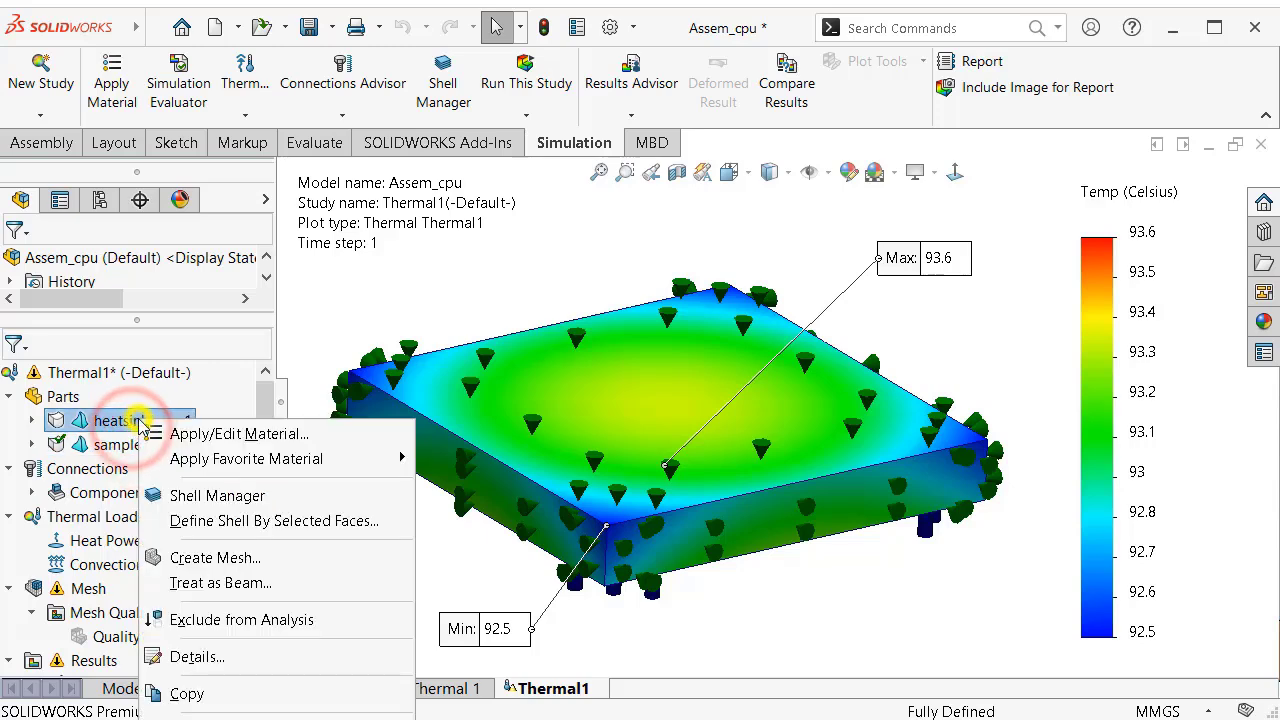
{"action": "left_click", "coordinate": [199, 437]}
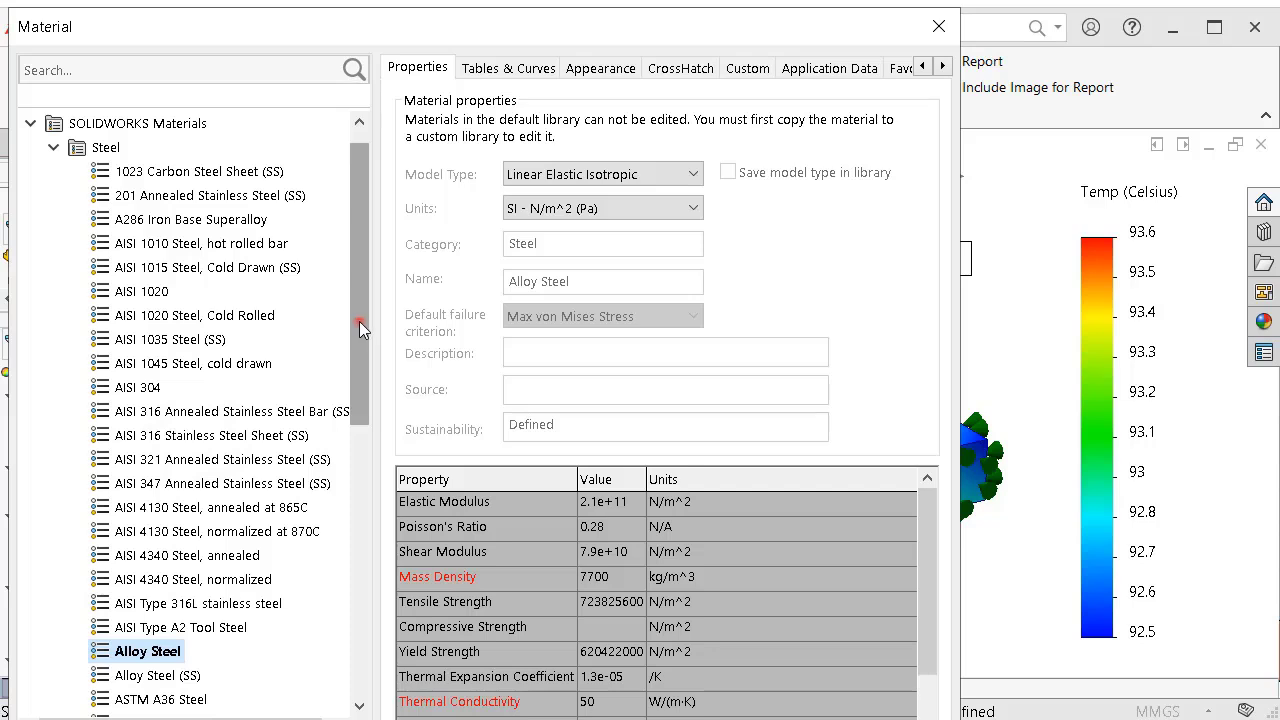
{"action": "left_click_drag", "start_coordinate": [359, 321], "coordinate": [353, 557]}
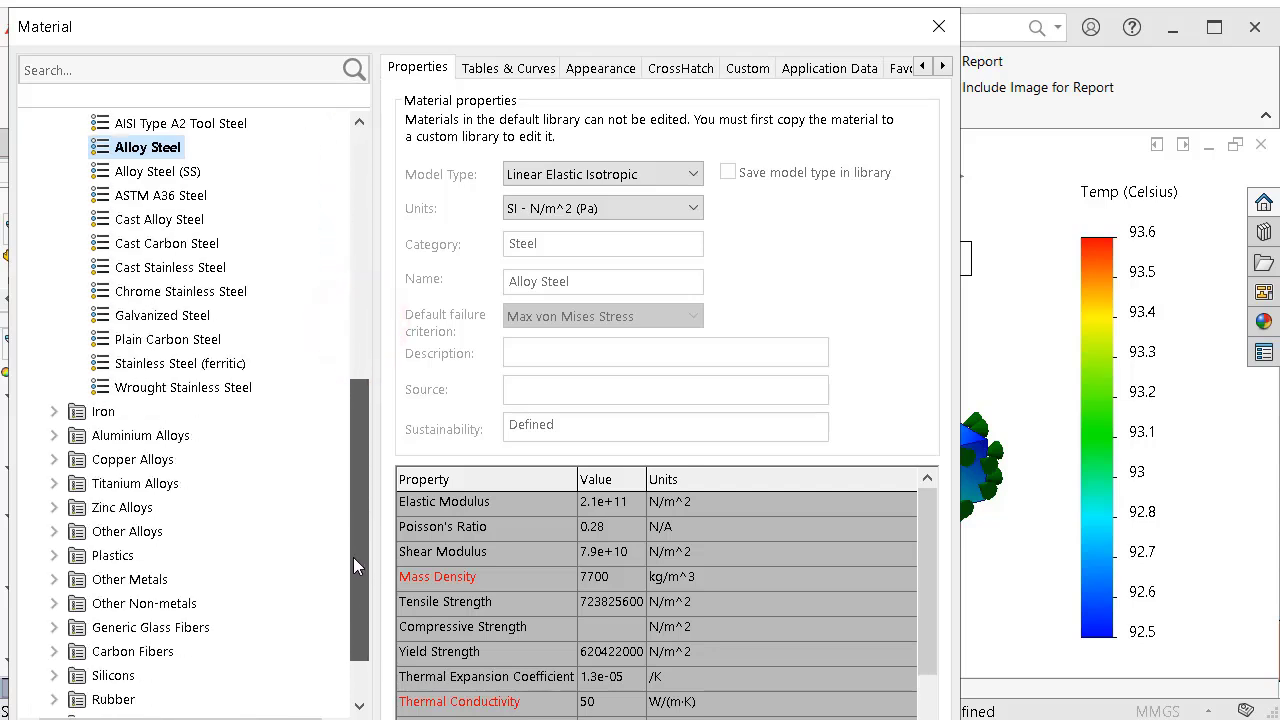
{"action": "left_click", "coordinate": [54, 435]}
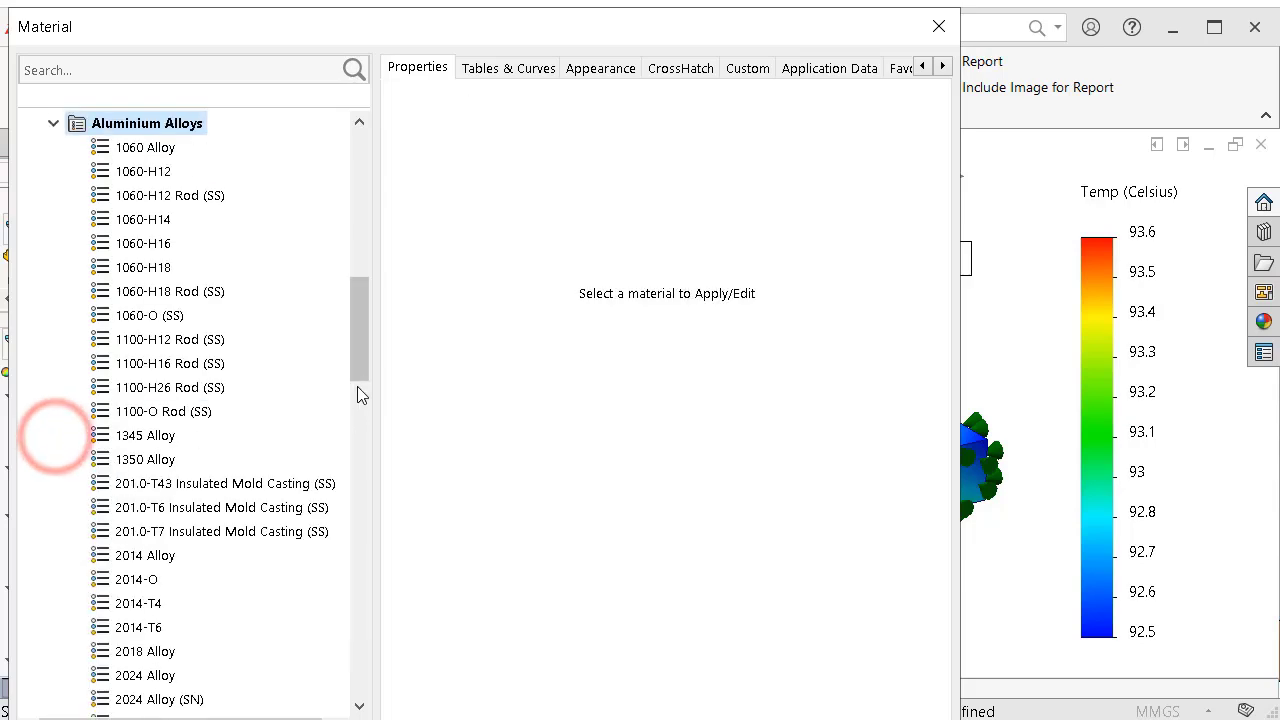
{"action": "left_click_drag", "start_coordinate": [357, 388], "coordinate": [362, 567]}
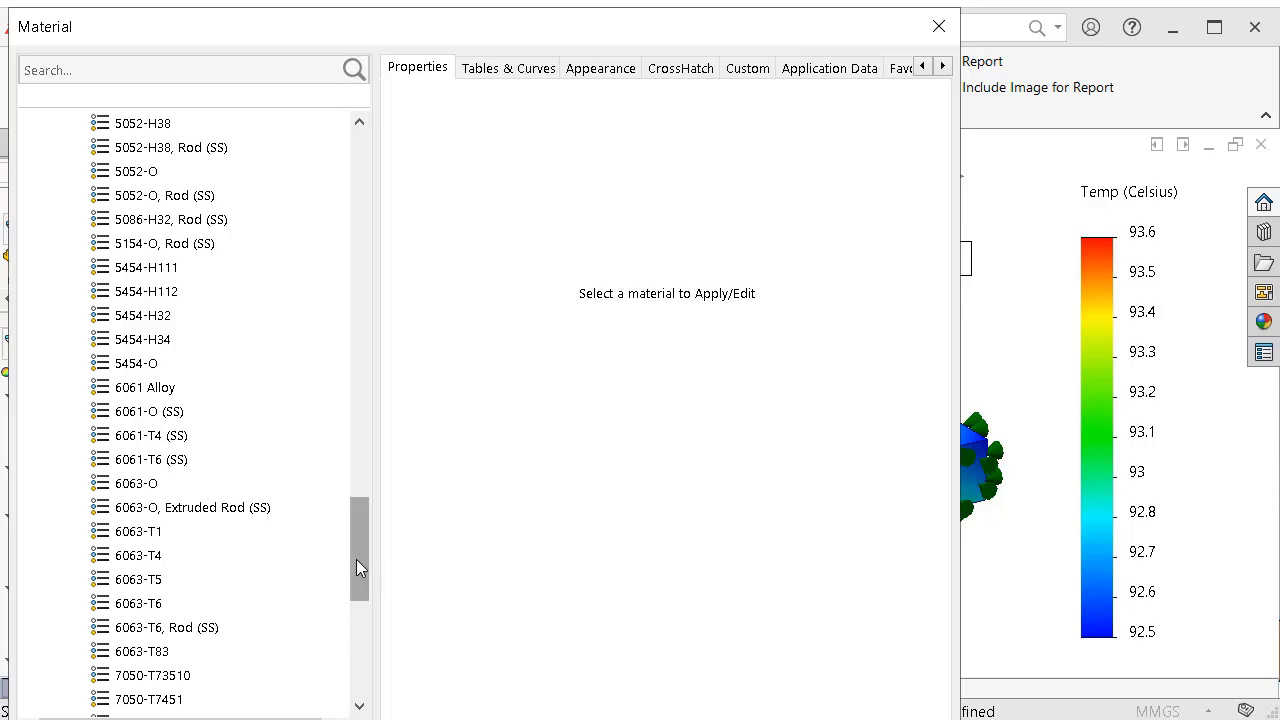
{"action": "left_click", "coordinate": [140, 531]}
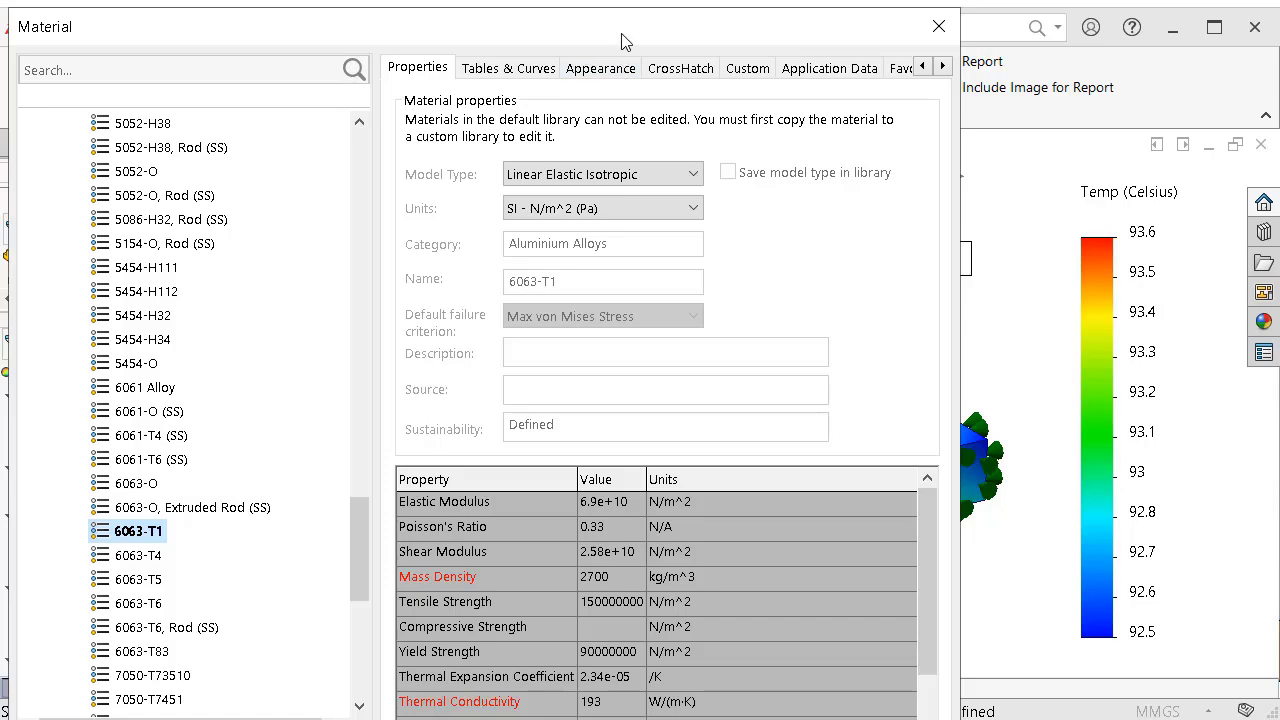
{"action": "left_click_drag", "start_coordinate": [621, 40], "coordinate": [575, 4]}
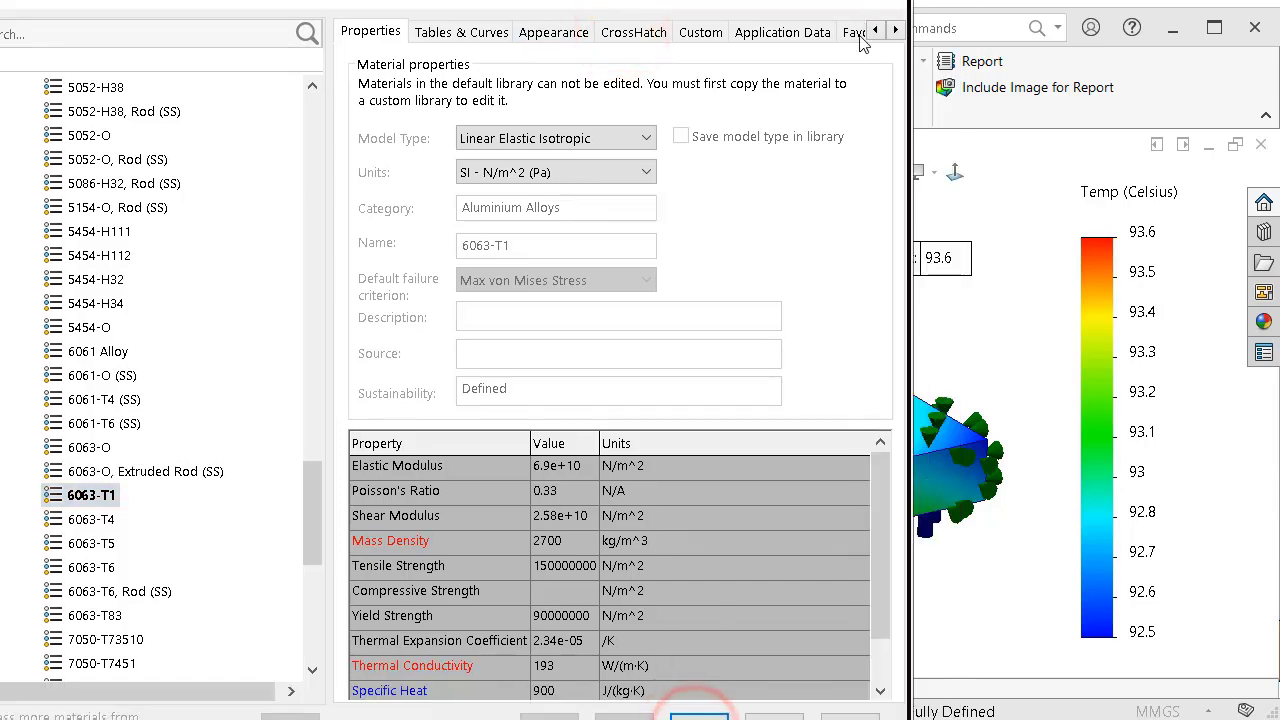
{"action": "left_click", "coordinate": [886, 52]}
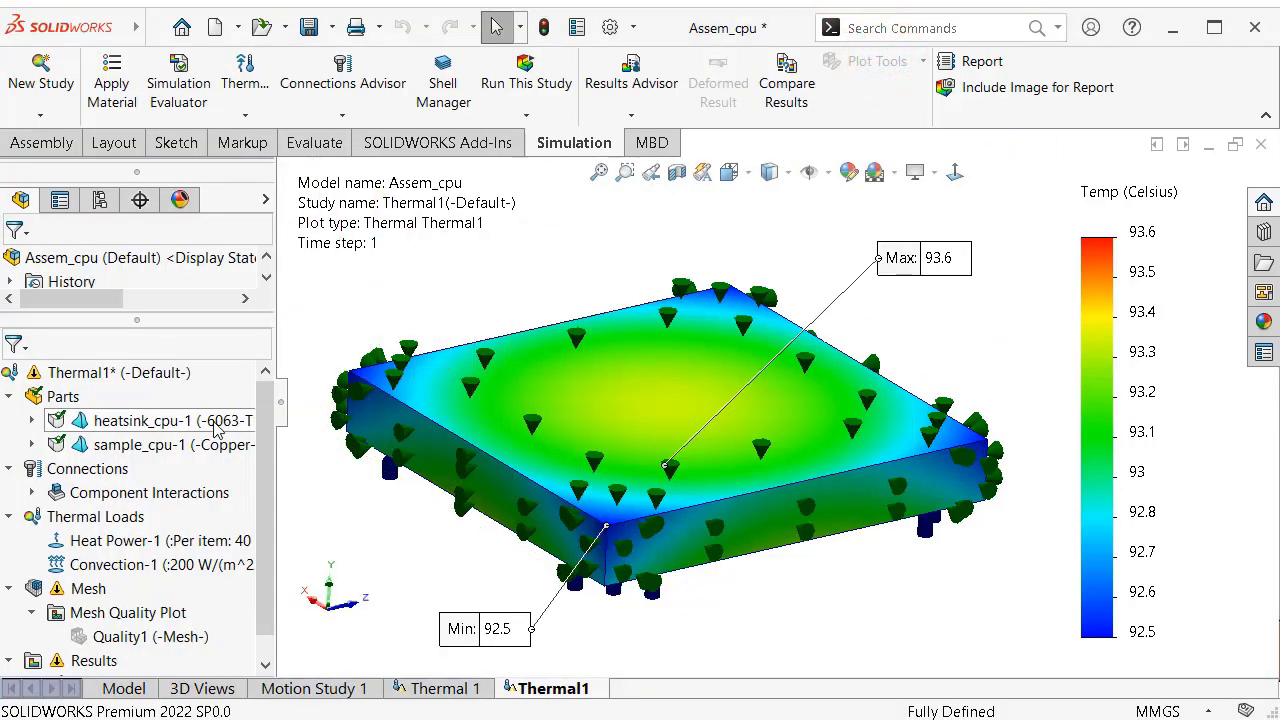
Select heatsink_cpu-1 in the study tree and review the Heat Power-1 load
{"action": "left_click", "coordinate": [170, 420]}
{"action": "left_click_drag", "start_coordinate": [265, 427], "coordinate": [268, 455]}
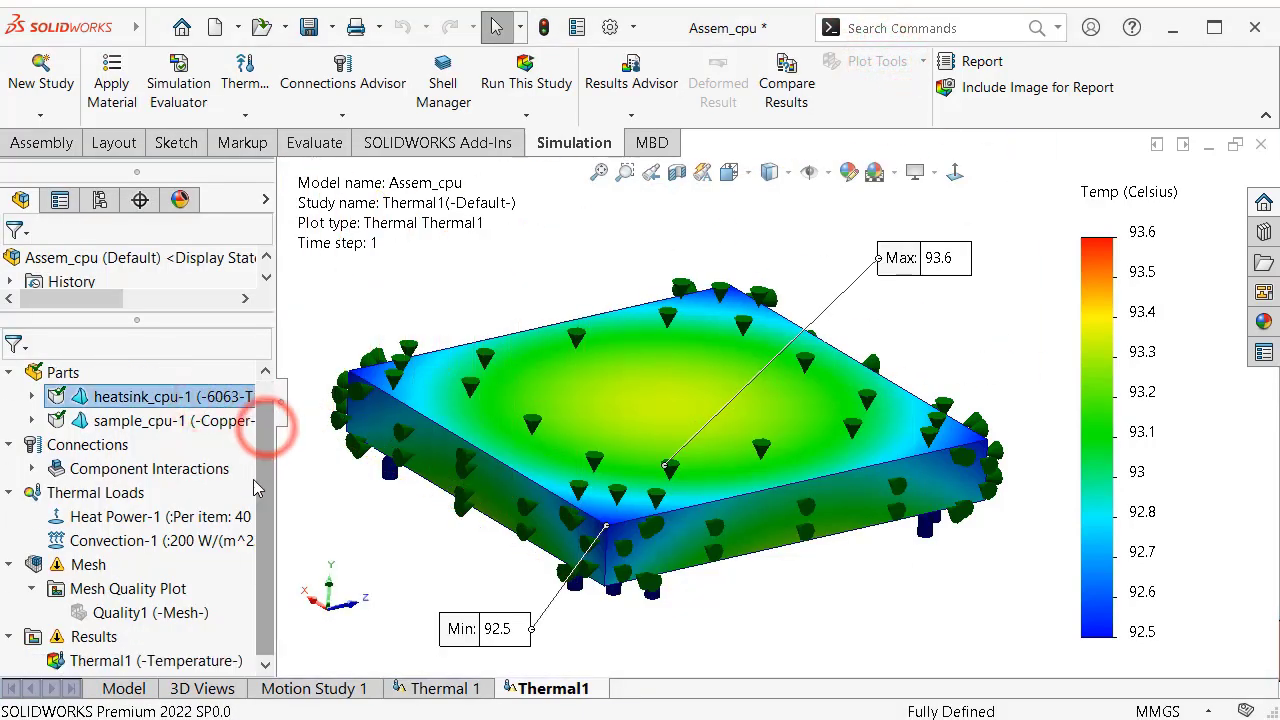
{"action": "left_click", "coordinate": [150, 516]}
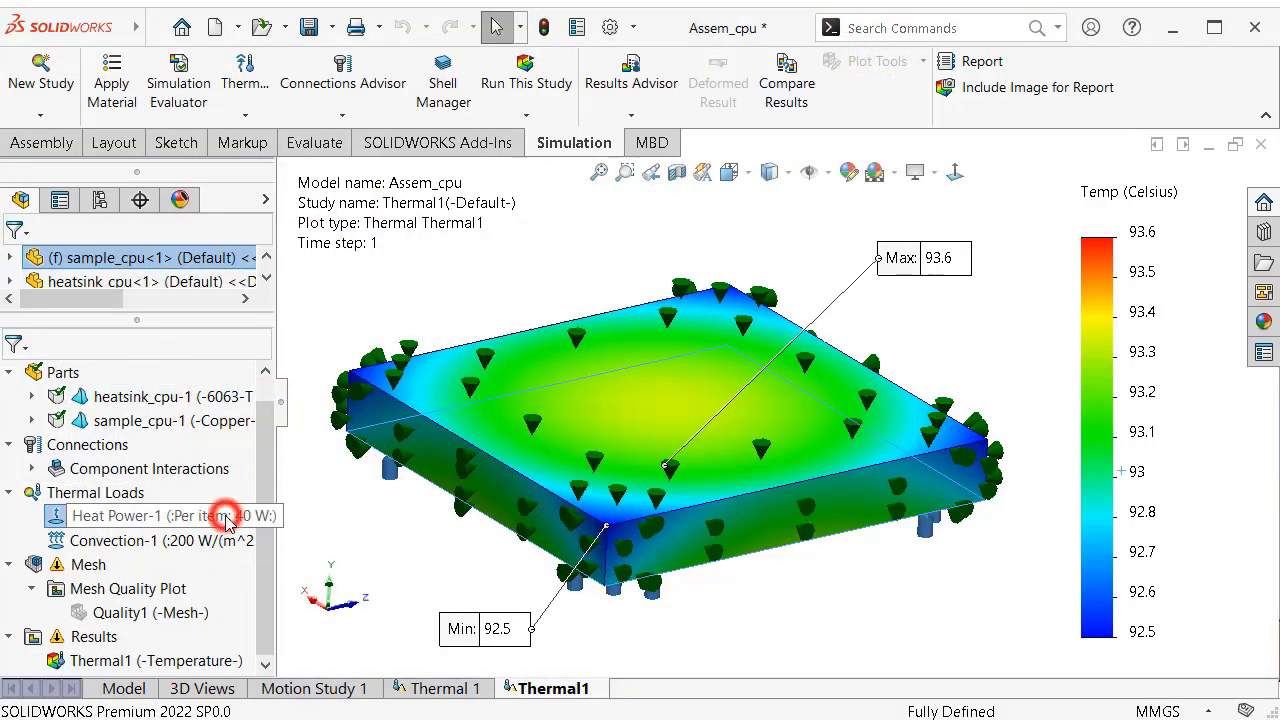
Edit Convection-1 to cover all exposed faces, adding the heatsink faces from Face<6> onward
{"action": "right_click", "coordinate": [175, 543]}
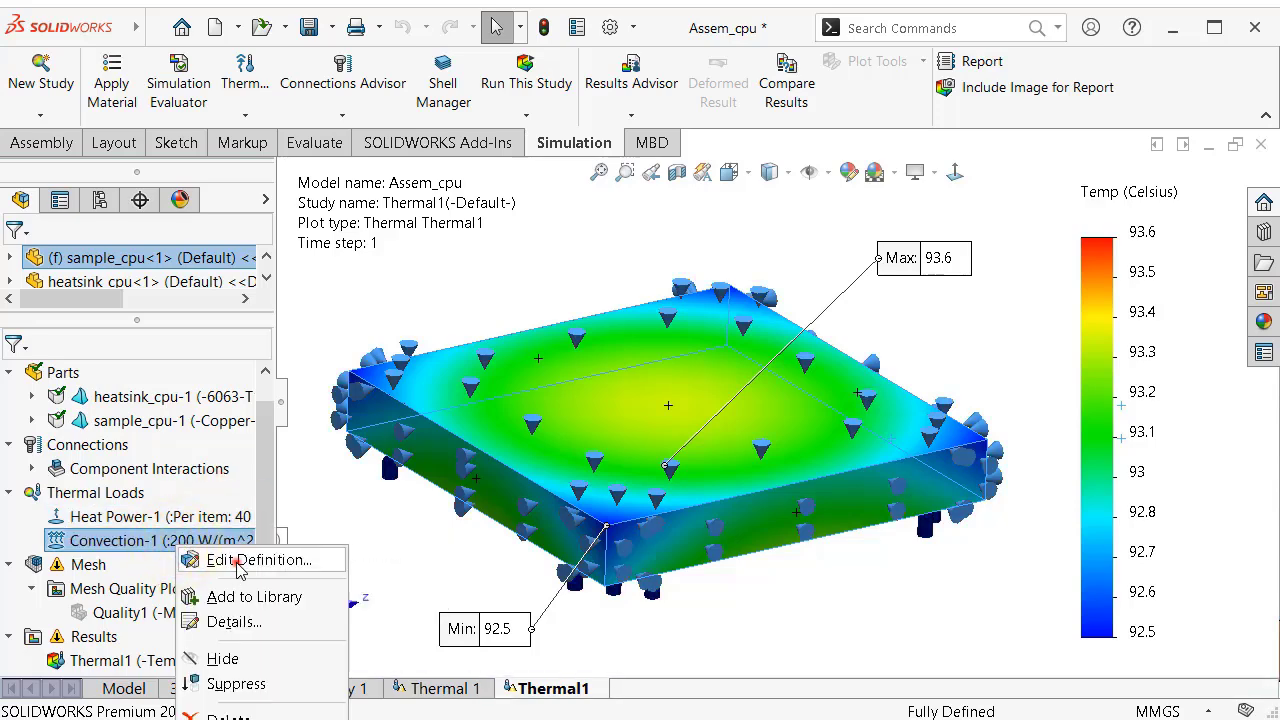
{"action": "left_click", "coordinate": [240, 563]}
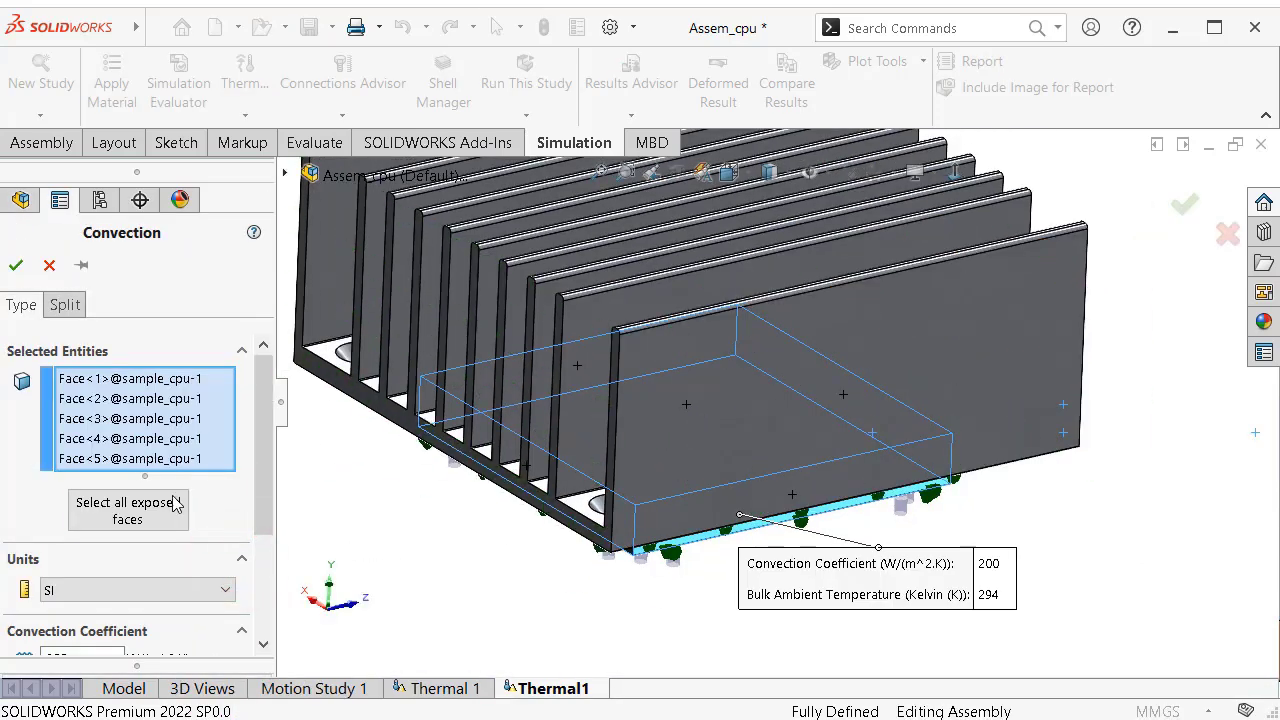
{"action": "left_click", "coordinate": [170, 510]}
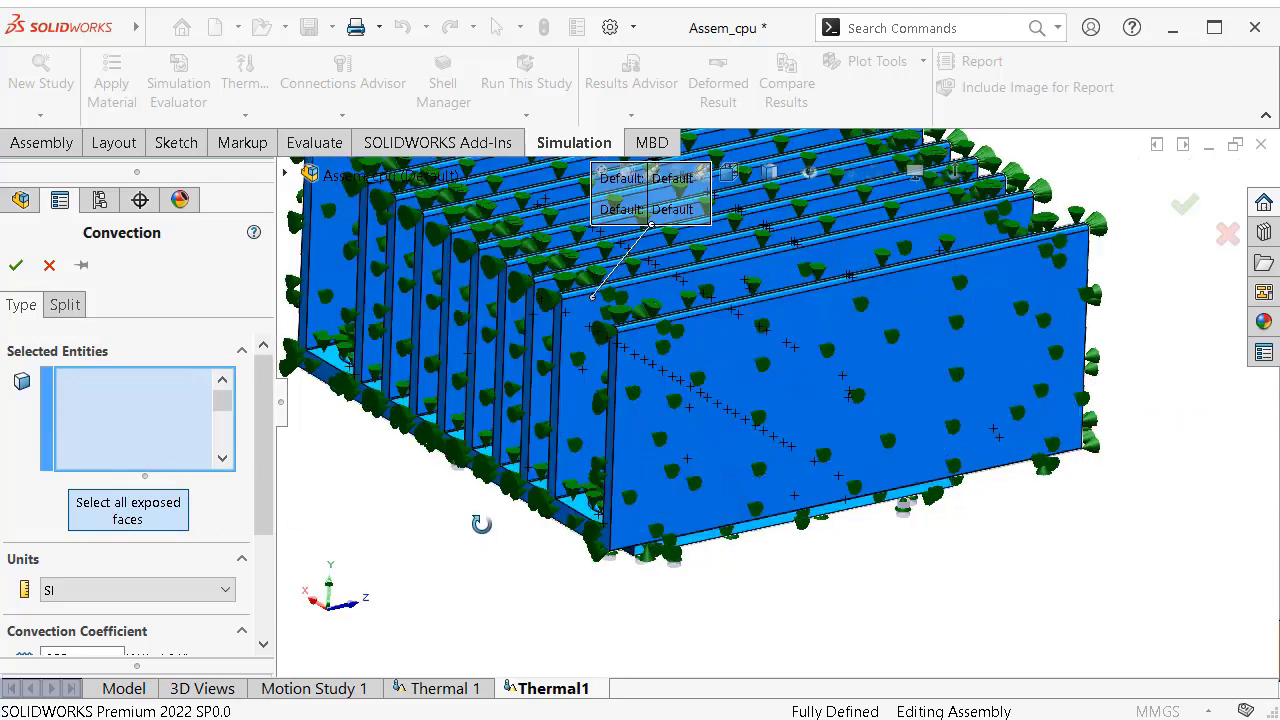
{"action": "middle_click_drag", "start_coordinate": [481, 523], "coordinate": [562, 618]}
{"action": "scroll", "coordinate": [697, 571], "scroll_direction": "up", "scroll_amount": 3}
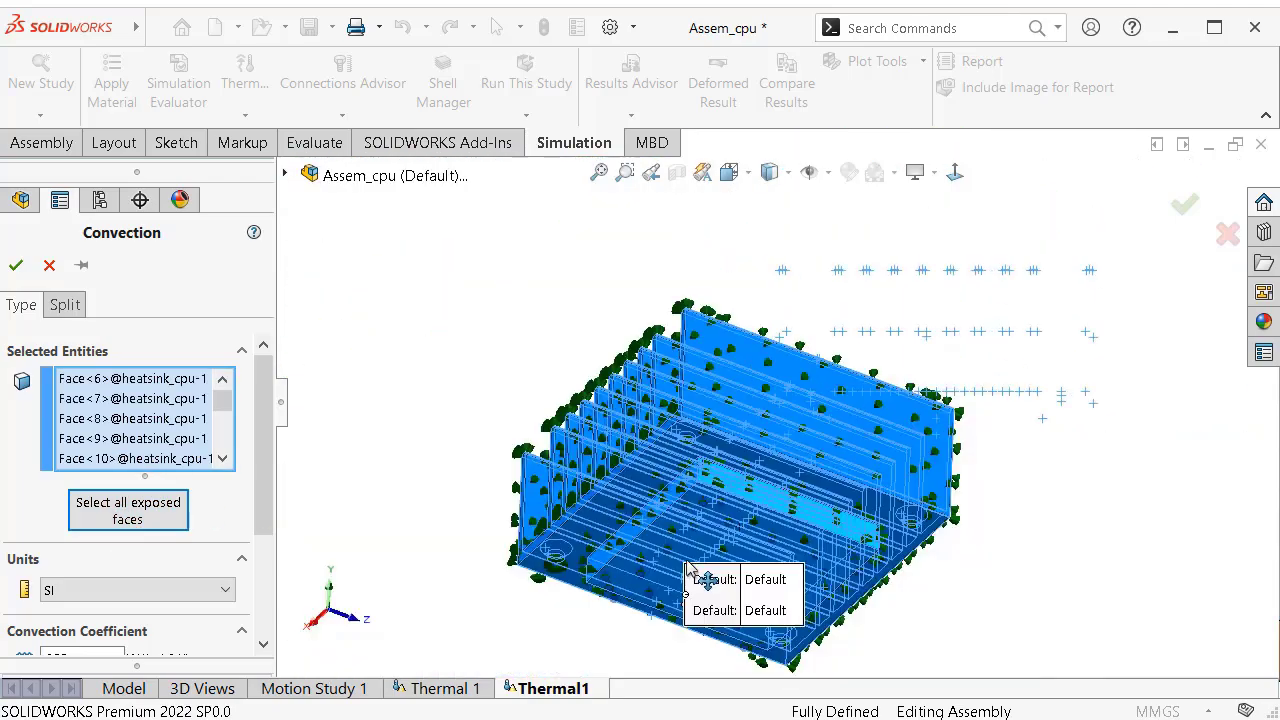
{"action": "scroll", "coordinate": [700, 580], "scroll_direction": "up", "scroll_amount": 2}
{"action": "scroll", "coordinate": [836, 570], "scroll_direction": "down", "scroll_amount": 1}
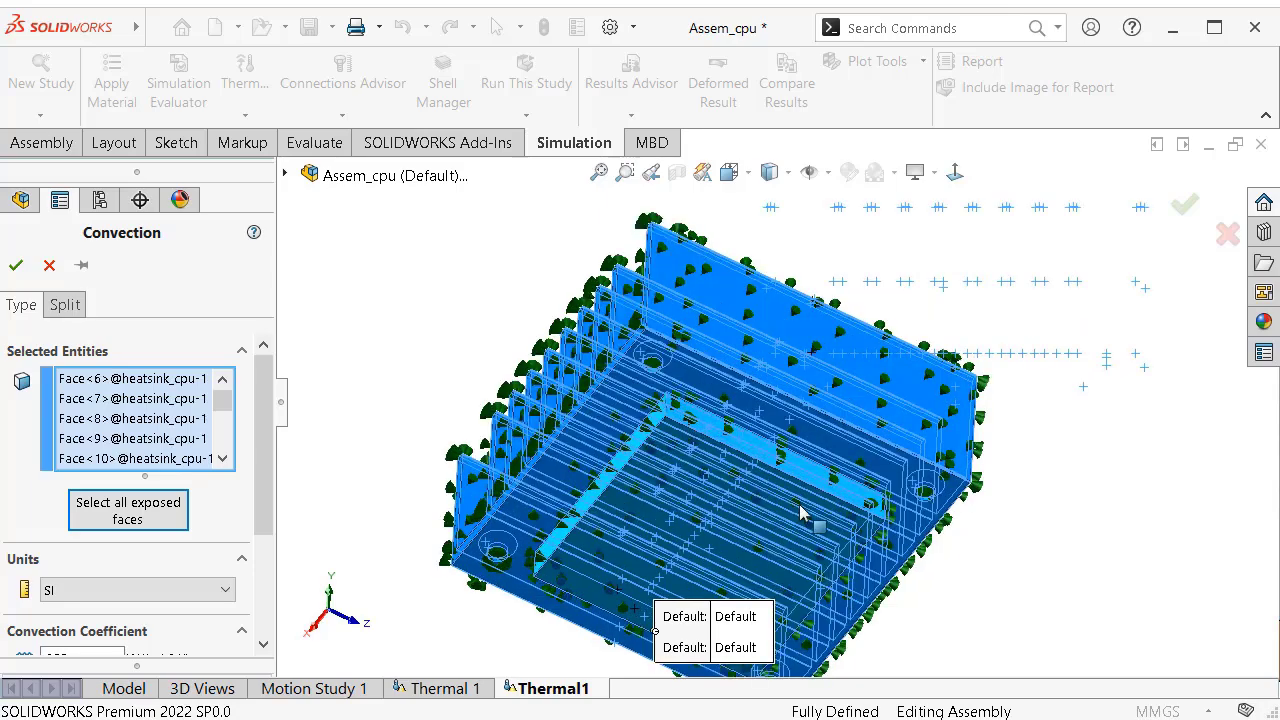
{"action": "scroll", "coordinate": [905, 510], "scroll_direction": "down", "scroll_amount": 4}
{"action": "left_click", "coordinate": [906, 505]}
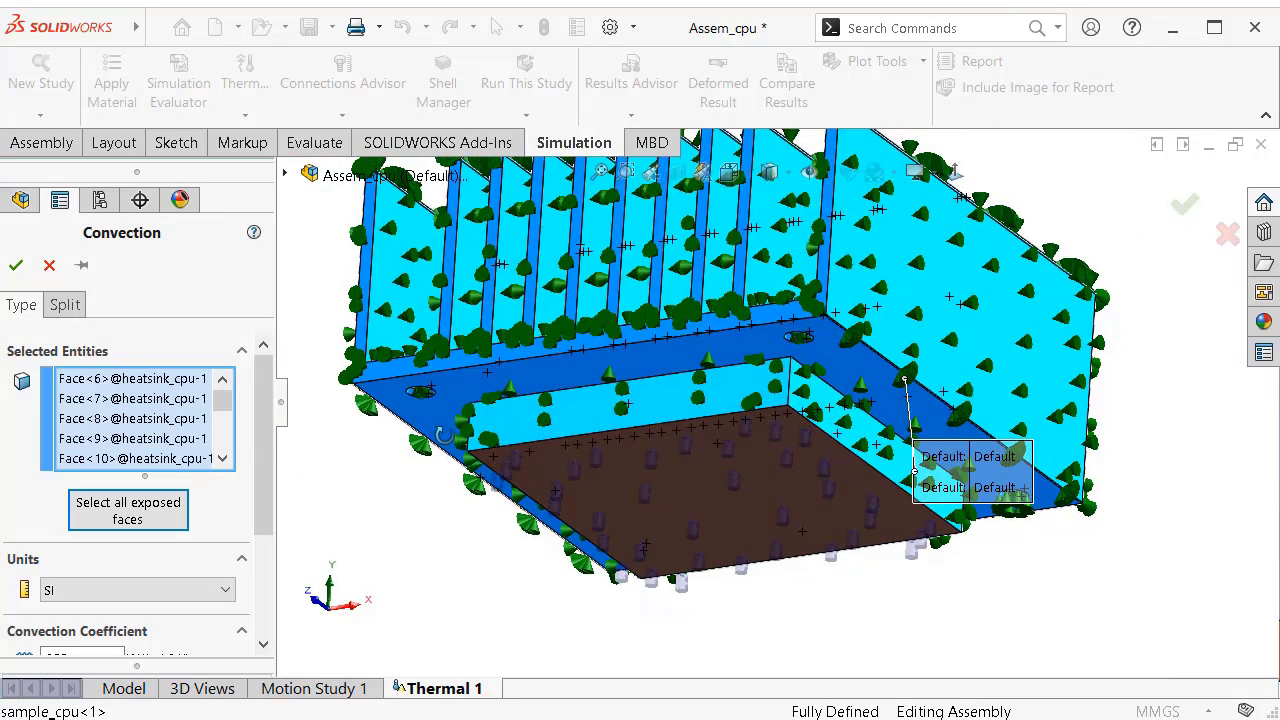
{"action": "middle_click_drag", "start_coordinate": [441, 435], "coordinate": [468, 422]}
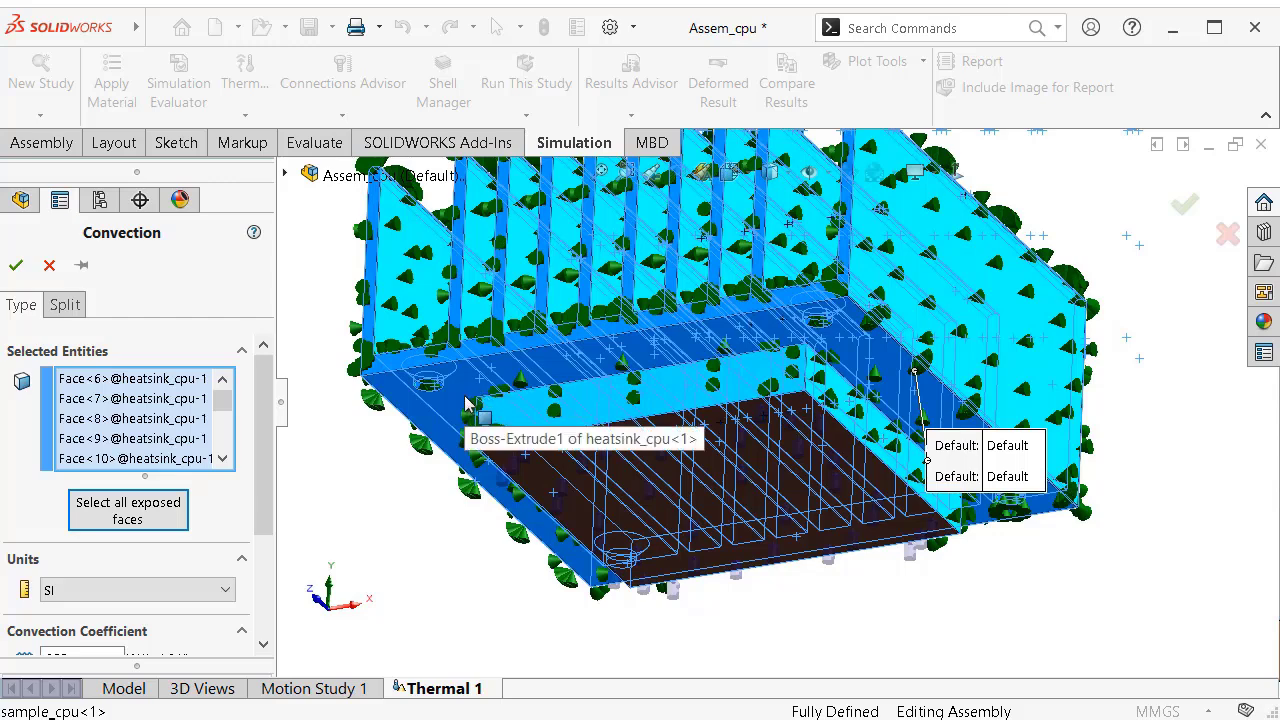
Confirm the convection load and run the thermal study, giving a 27.5–35.5 °C temperature plot
{"action": "left_click", "coordinate": [15, 268]}
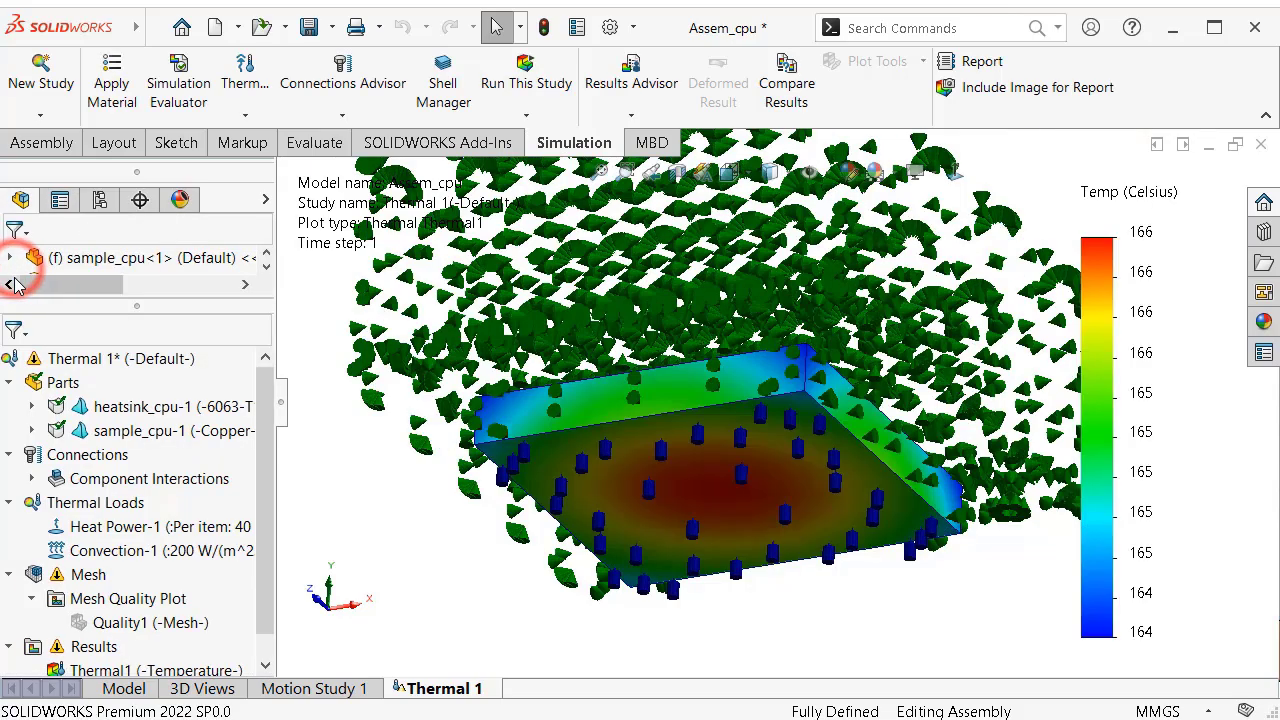
{"action": "mouse_move", "coordinate": [710, 265]}
{"action": "middle_mouse_down"}
{"action": "mouse_move", "coordinate": [707, 383]}
{"action": "mouse_move", "coordinate": [680, 255]}
{"action": "mouse_move", "coordinate": [693, 442]}
{"action": "mouse_move", "coordinate": [700, 430]}
{"action": "middle_mouse_up"}
{"action": "left_click", "coordinate": [540, 72]}
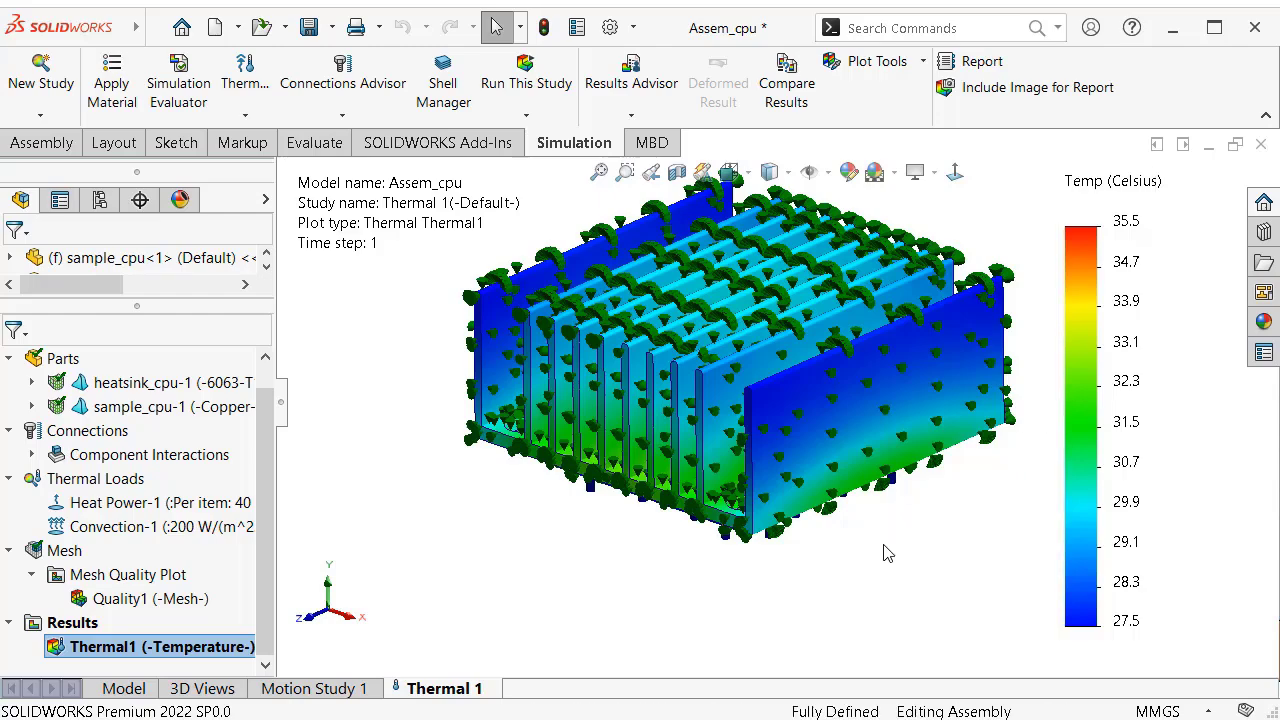
{"action": "mouse_move", "coordinate": [884, 553]}
{"action": "middle_mouse_down"}
{"action": "mouse_move", "coordinate": [910, 255]}
{"action": "mouse_move", "coordinate": [865, 569]}
{"action": "mouse_move", "coordinate": [859, 545]}
{"action": "middle_mouse_up"}
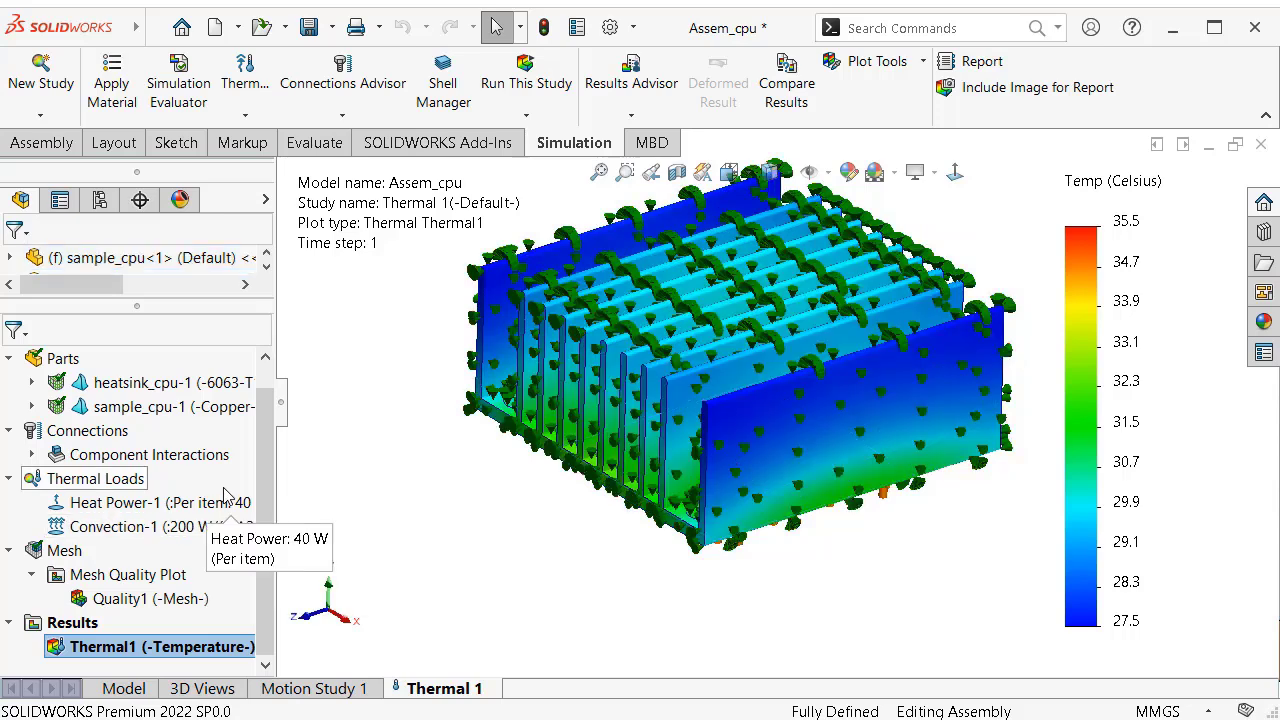
Show Min 27.5 and Max 35.5 annotations on the Thermal1 plot and position both labels
{"action": "right_click", "coordinate": [150, 648]}
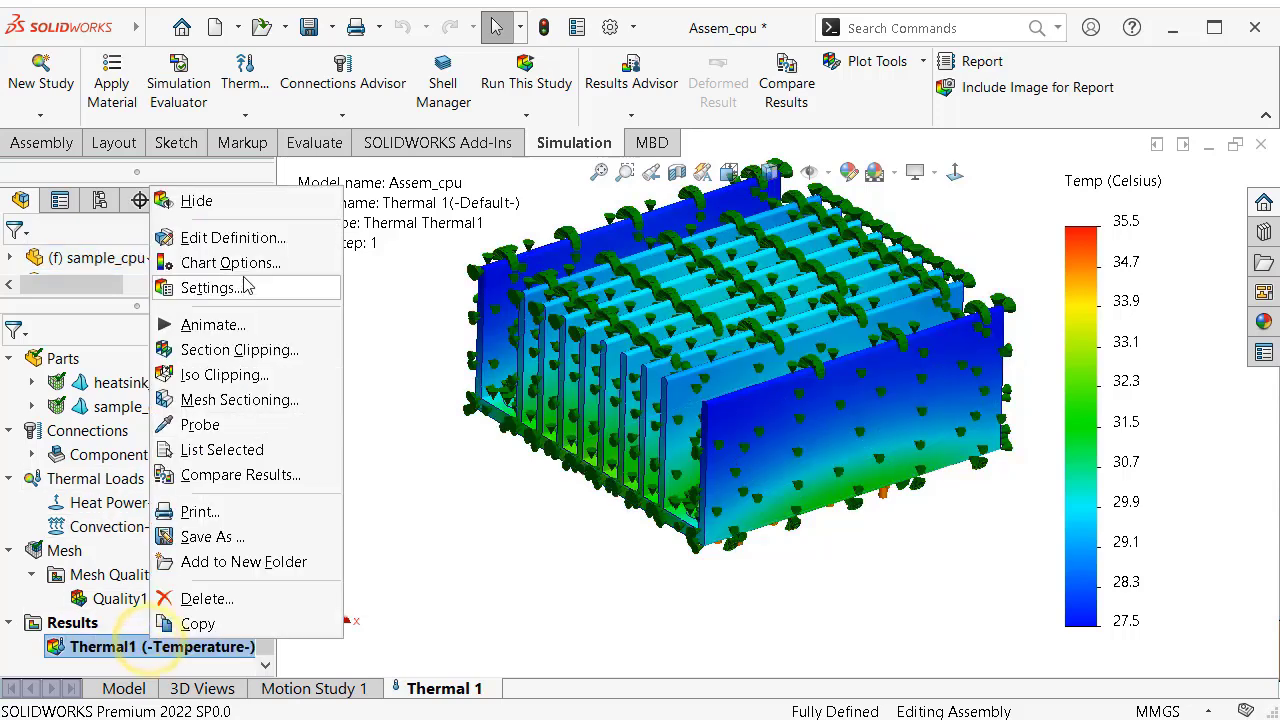
{"action": "left_click", "coordinate": [245, 239]}
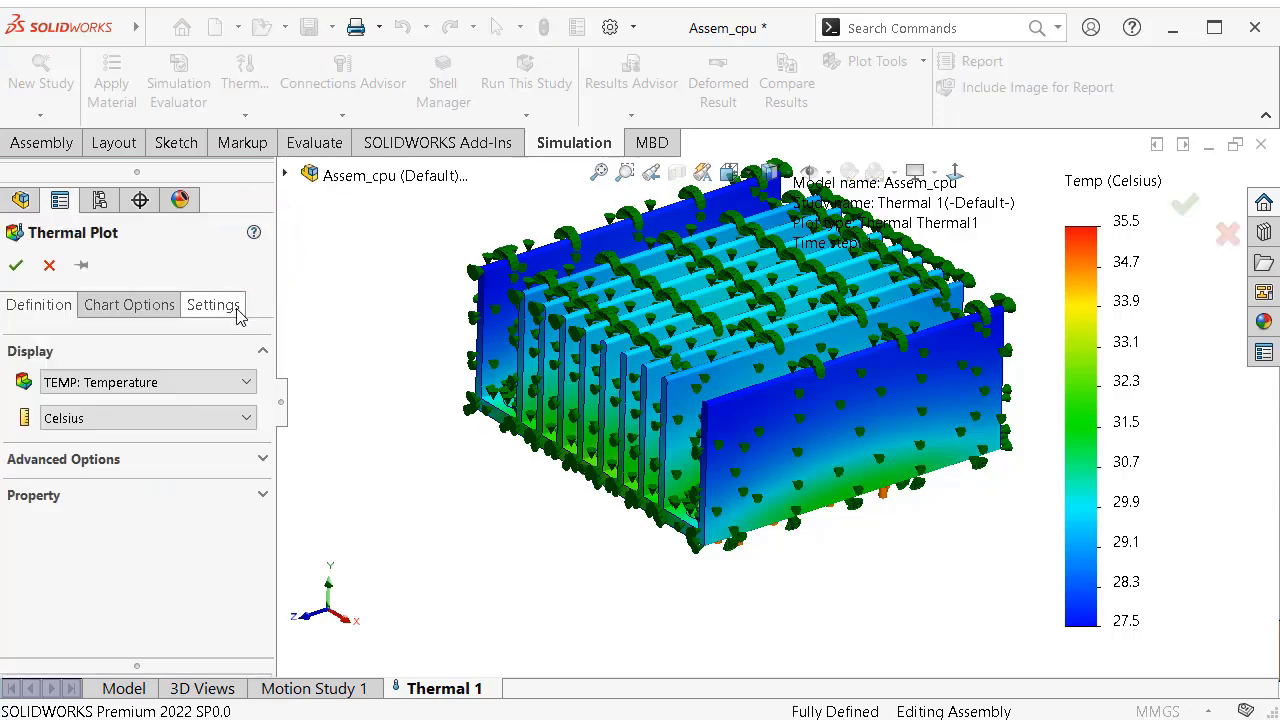
{"action": "left_click", "coordinate": [126, 311]}
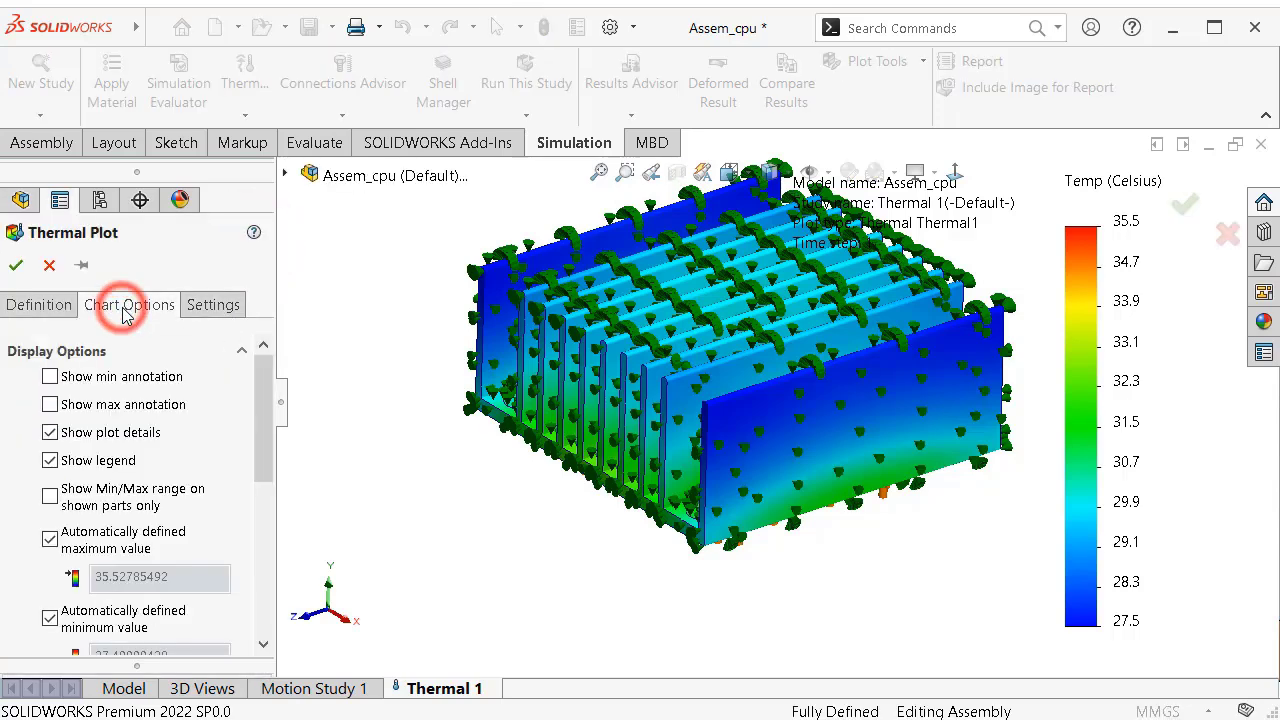
{"action": "left_click", "coordinate": [50, 376]}
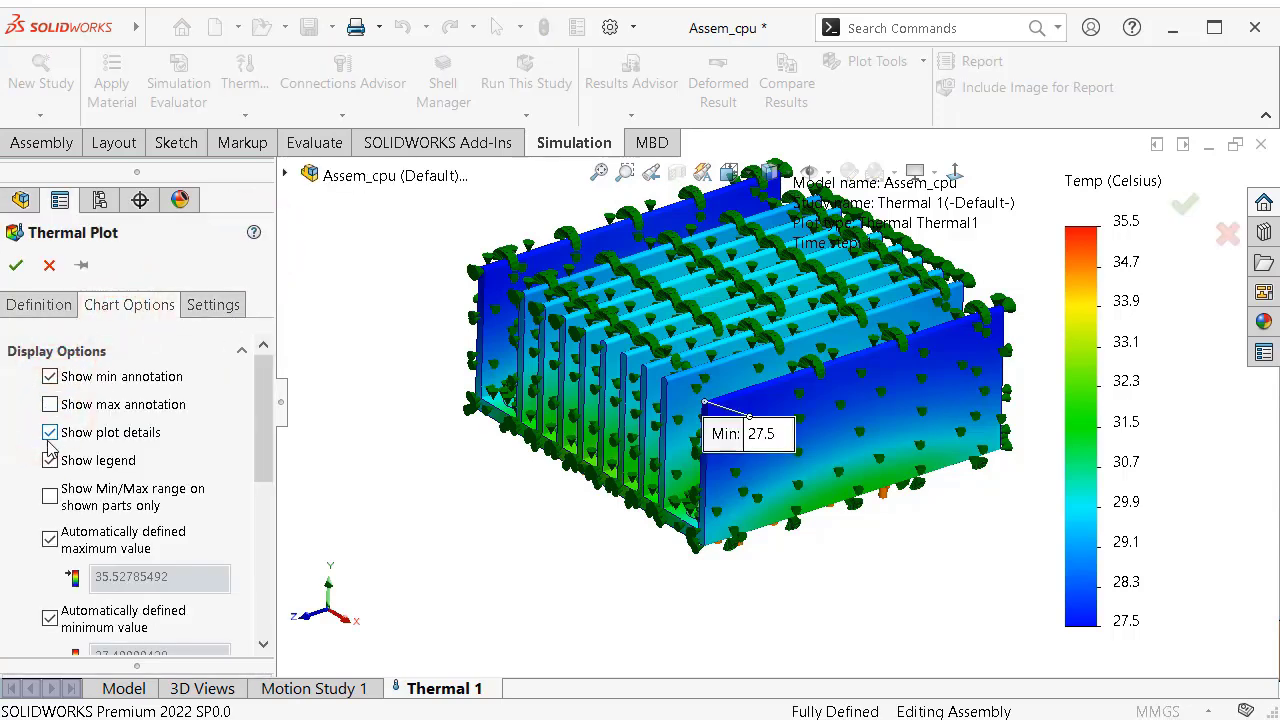
{"action": "left_click", "coordinate": [50, 406]}
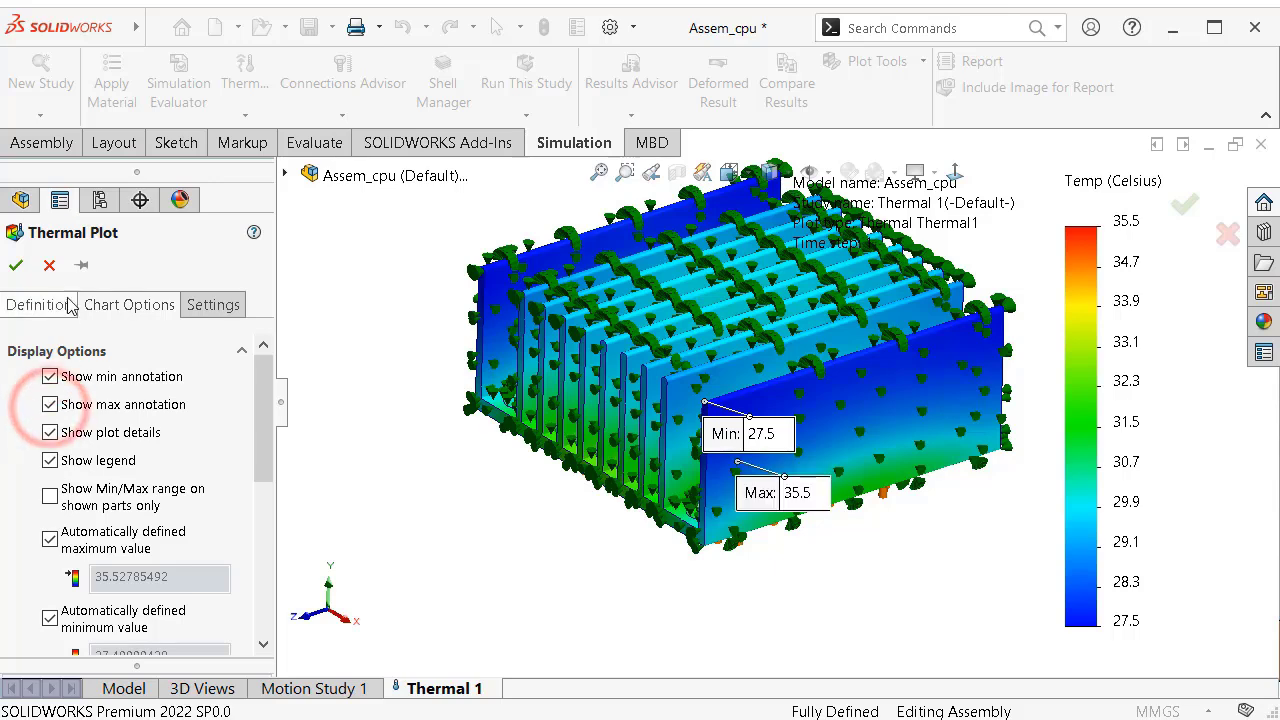
{"action": "left_click", "coordinate": [20, 268]}
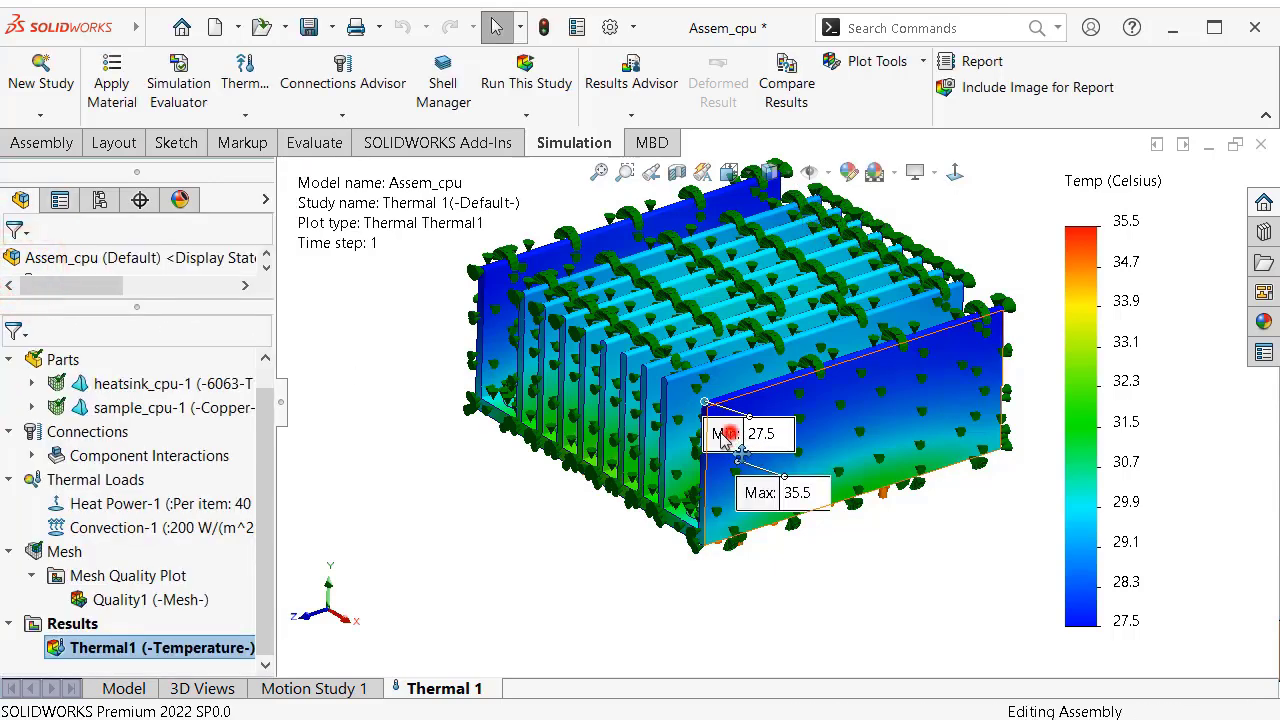
{"action": "mouse_move", "coordinate": [750, 433]}
{"action": "left_mouse_down"}
{"action": "mouse_move", "coordinate": [400, 345]}
{"action": "mouse_move", "coordinate": [398, 324]}
{"action": "left_mouse_up"}
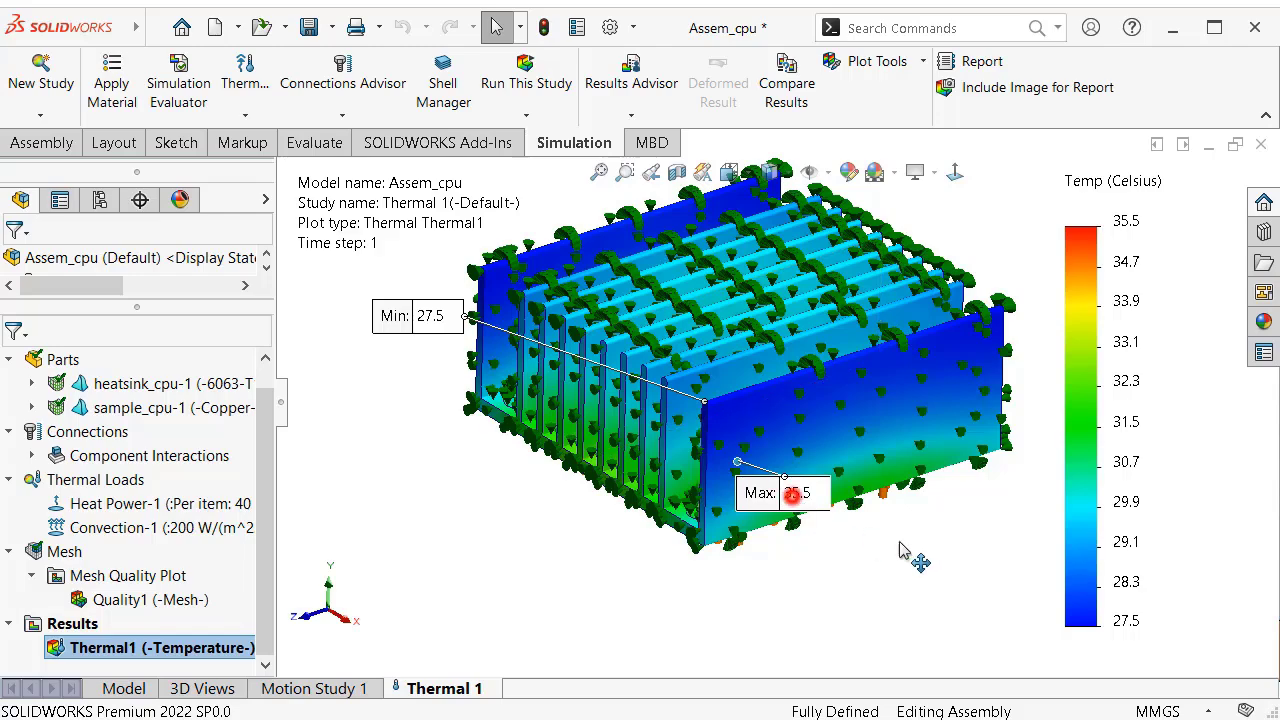
{"action": "left_click_drag", "start_coordinate": [900, 549], "coordinate": [940, 555]}
{"action": "middle_click_drag", "start_coordinate": [836, 608], "coordinate": [295, 562]}
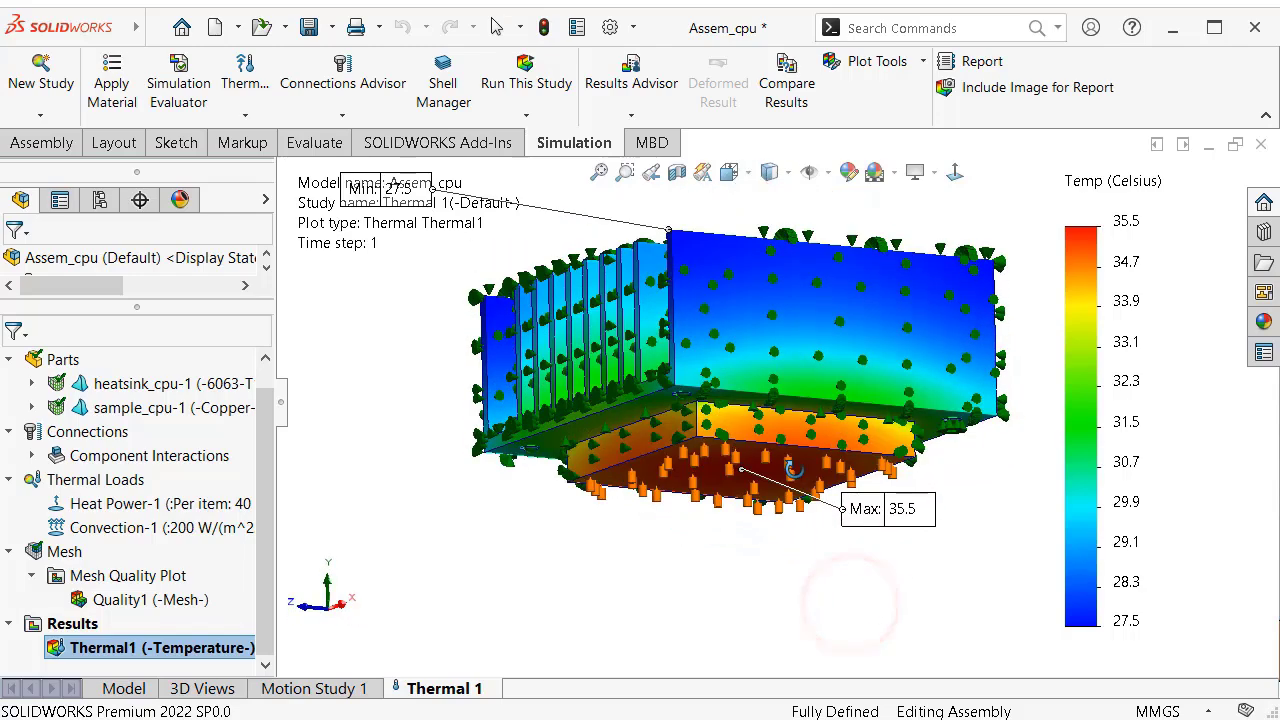
Edit Convection-1 to drop the heatsink's bottom face, keeping 200 W/(m^2·K) at 294 K
{"action": "right_click", "coordinate": [183, 528]}
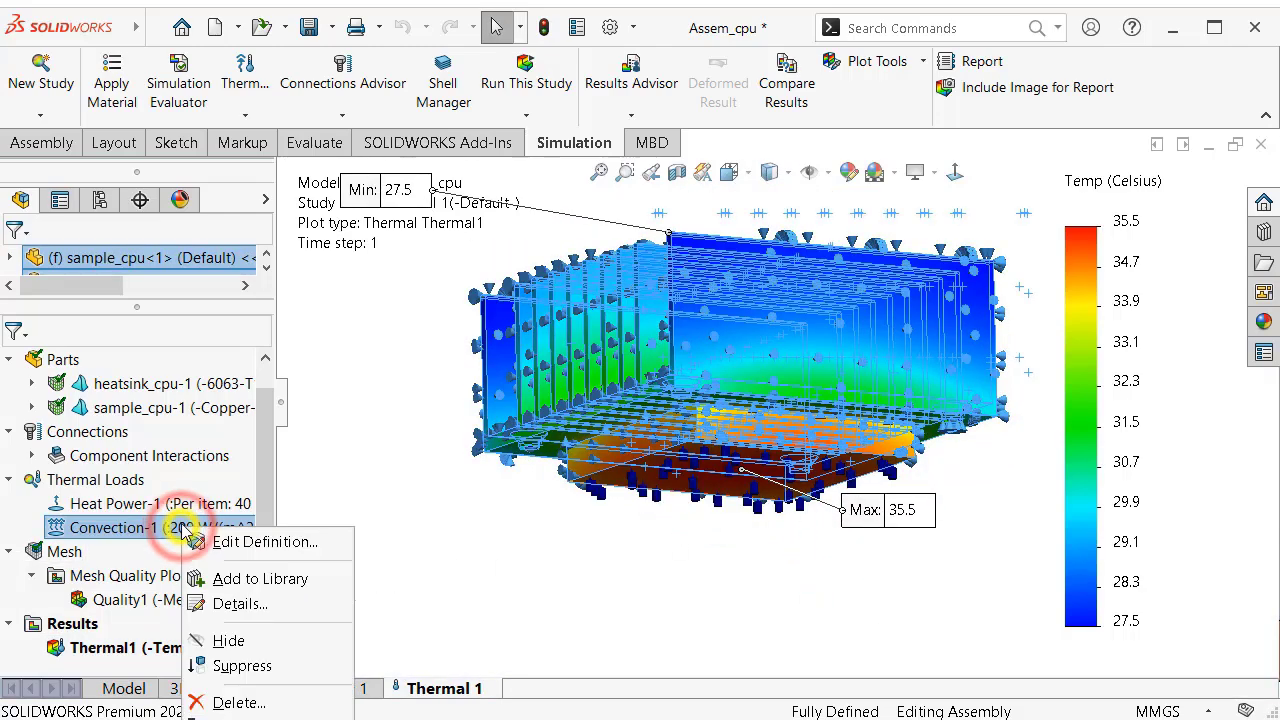
{"action": "left_click", "coordinate": [233, 543]}
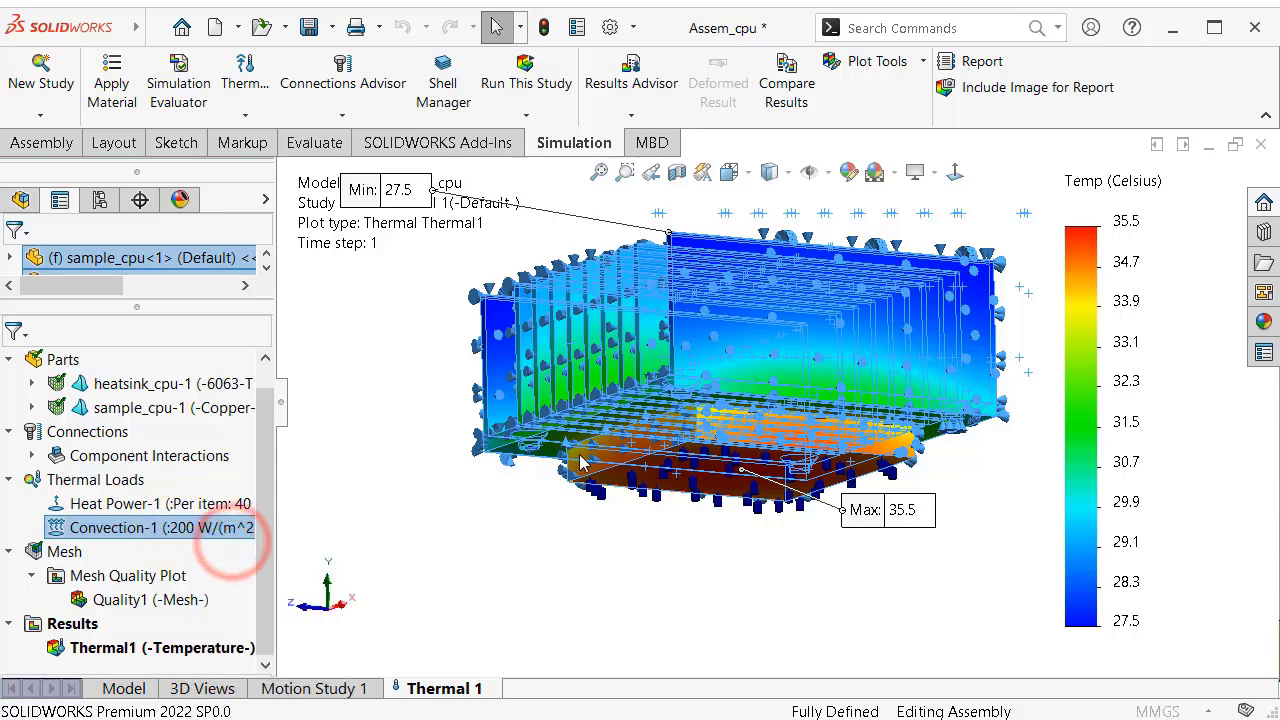
{"action": "middle_click_drag", "start_coordinate": [576, 482], "coordinate": [593, 400]}
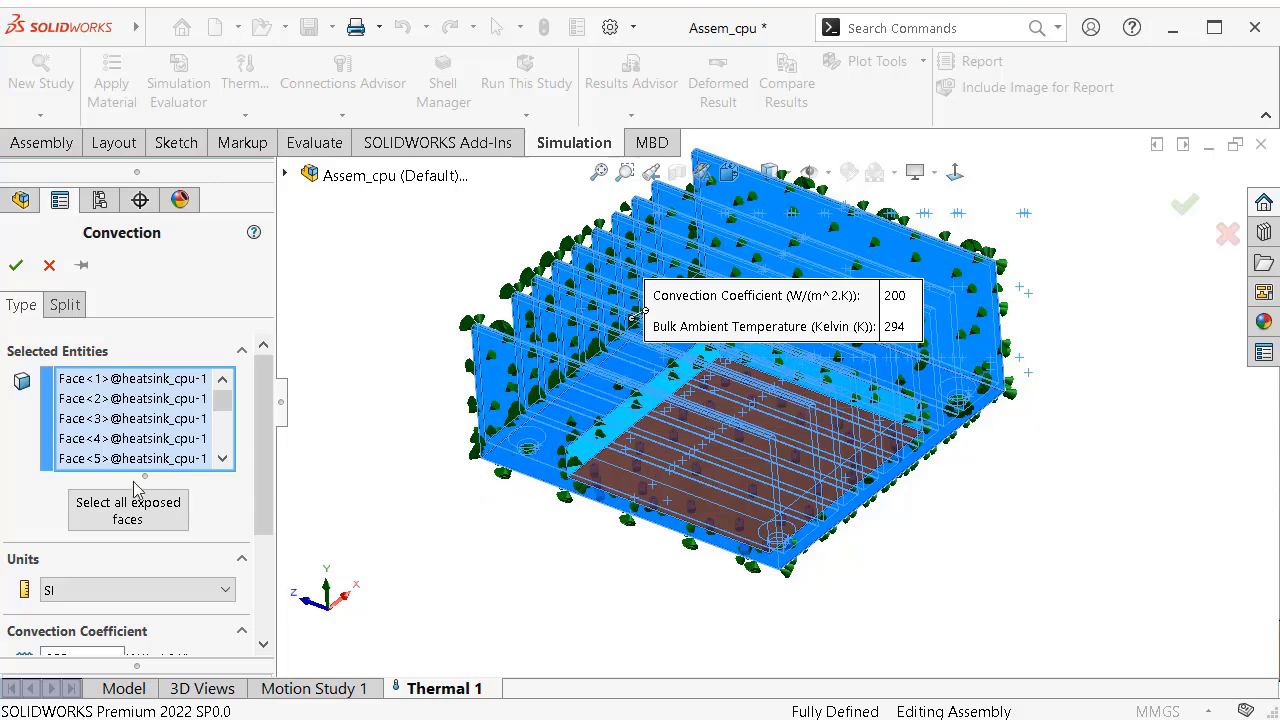
{"action": "left_click", "coordinate": [598, 394]}
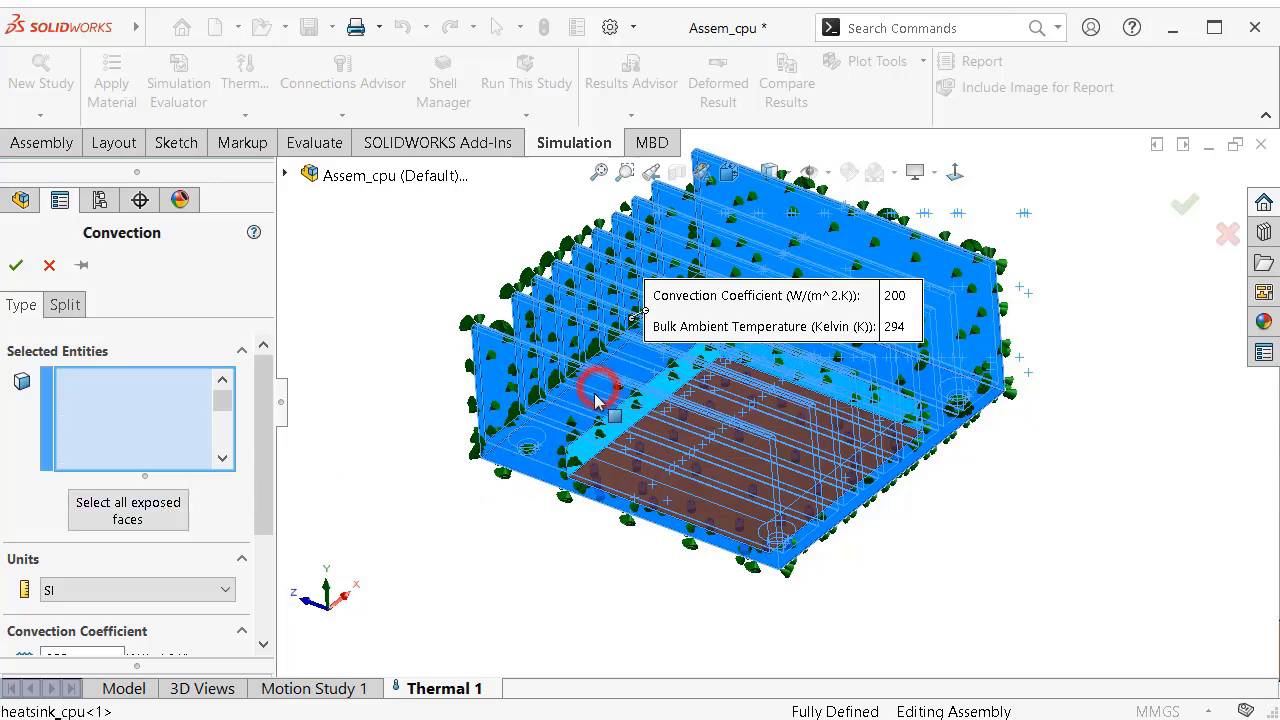
{"action": "left_click", "coordinate": [1183, 205]}
{"action": "mouse_move", "coordinate": [980, 400]}
{"action": "middle_mouse_down"}
{"action": "mouse_move", "coordinate": [928, 437]}
{"action": "mouse_move", "coordinate": [927, 480]}
{"action": "middle_mouse_up"}
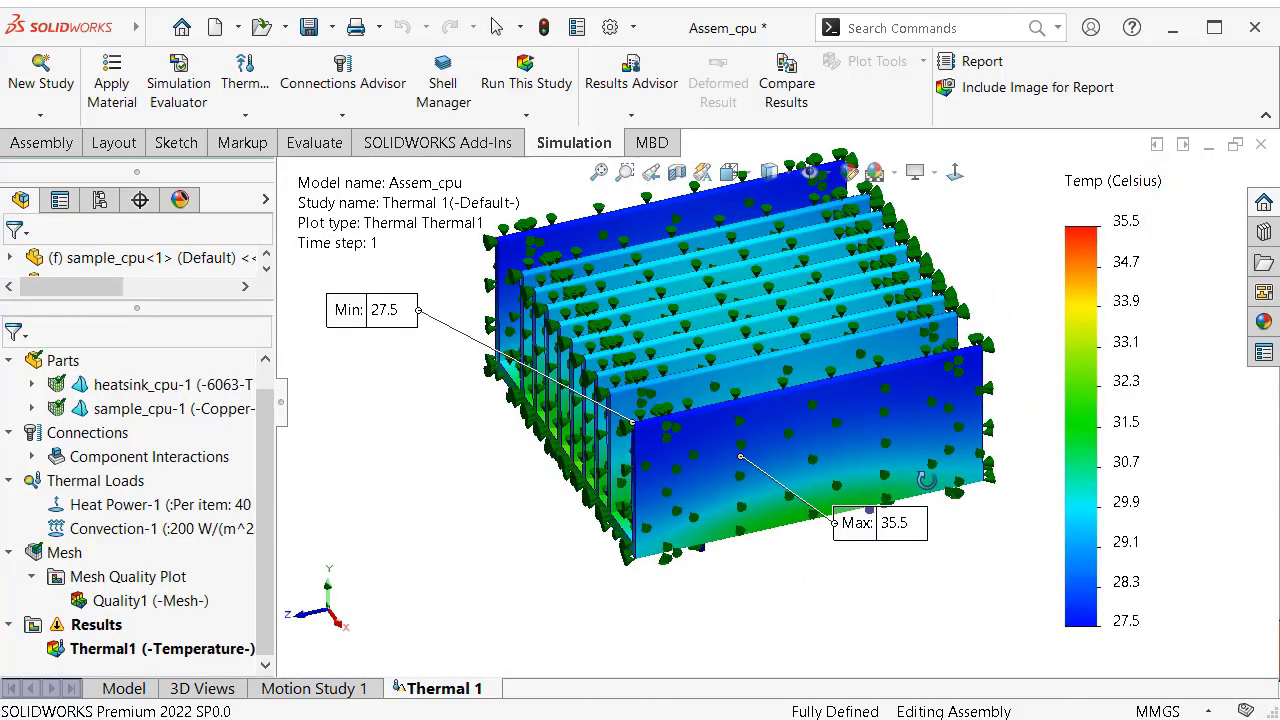
Rerun the study for a 28.6–37.2 °C plot, then reposition the legend and Max 37.2 label
{"action": "left_click", "coordinate": [541, 82]}
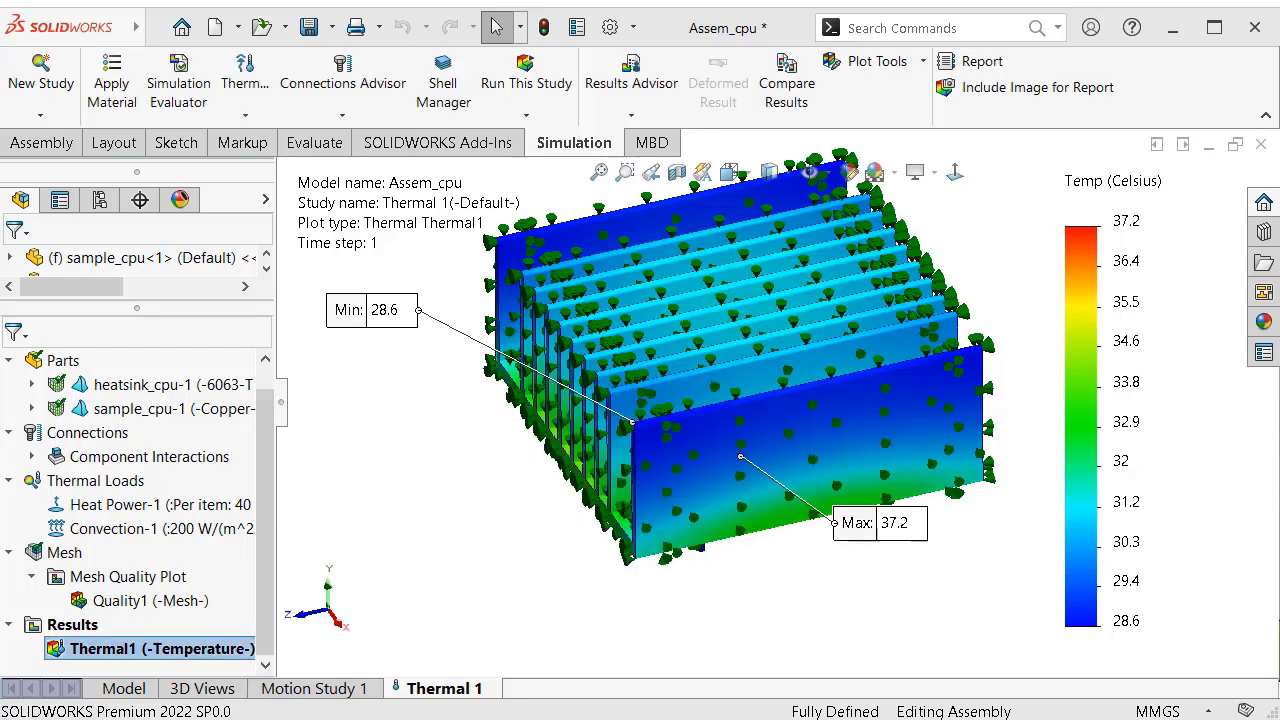
{"action": "left_click_drag", "start_coordinate": [1128, 303], "coordinate": [1106, 293]}
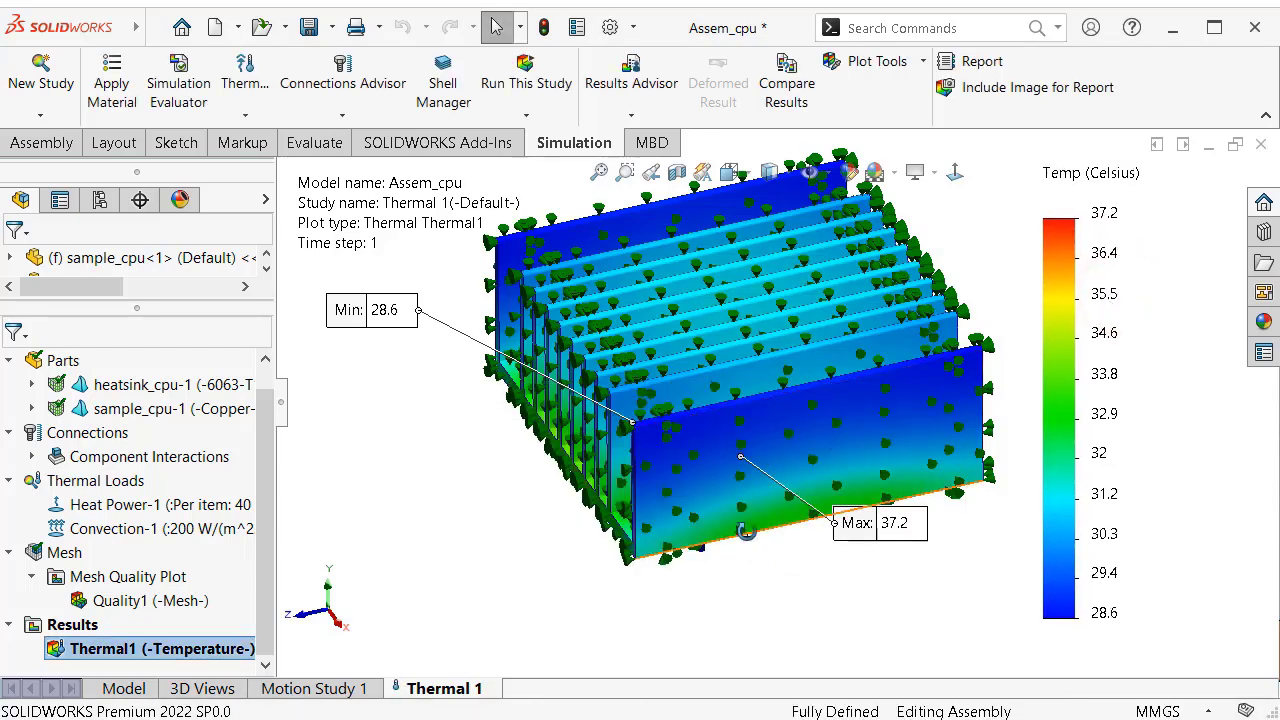
{"action": "mouse_move", "coordinate": [746, 531]}
{"action": "middle_mouse_down"}
{"action": "mouse_move", "coordinate": [760, 354]}
{"action": "mouse_move", "coordinate": [795, 513]}
{"action": "middle_mouse_up"}
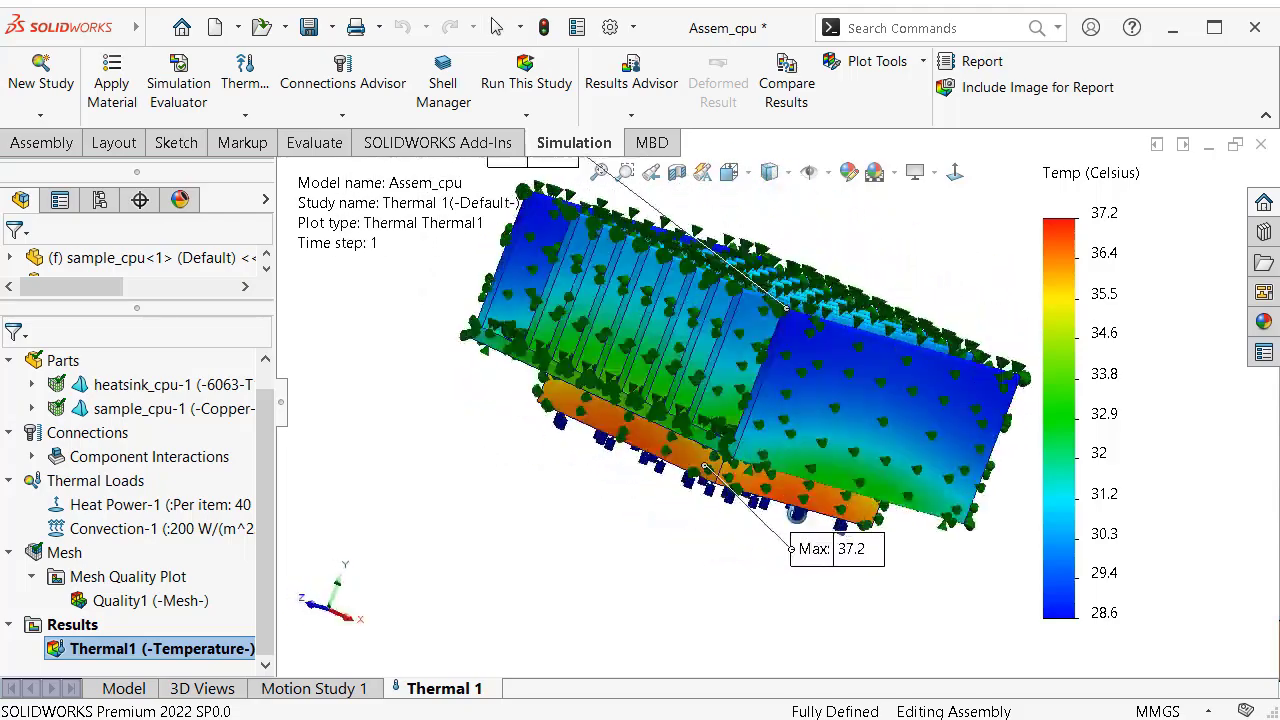
{"action": "mouse_move", "coordinate": [795, 513]}
{"action": "middle_mouse_down"}
{"action": "mouse_move", "coordinate": [762, 603]}
{"action": "mouse_move", "coordinate": [750, 595]}
{"action": "middle_mouse_up"}
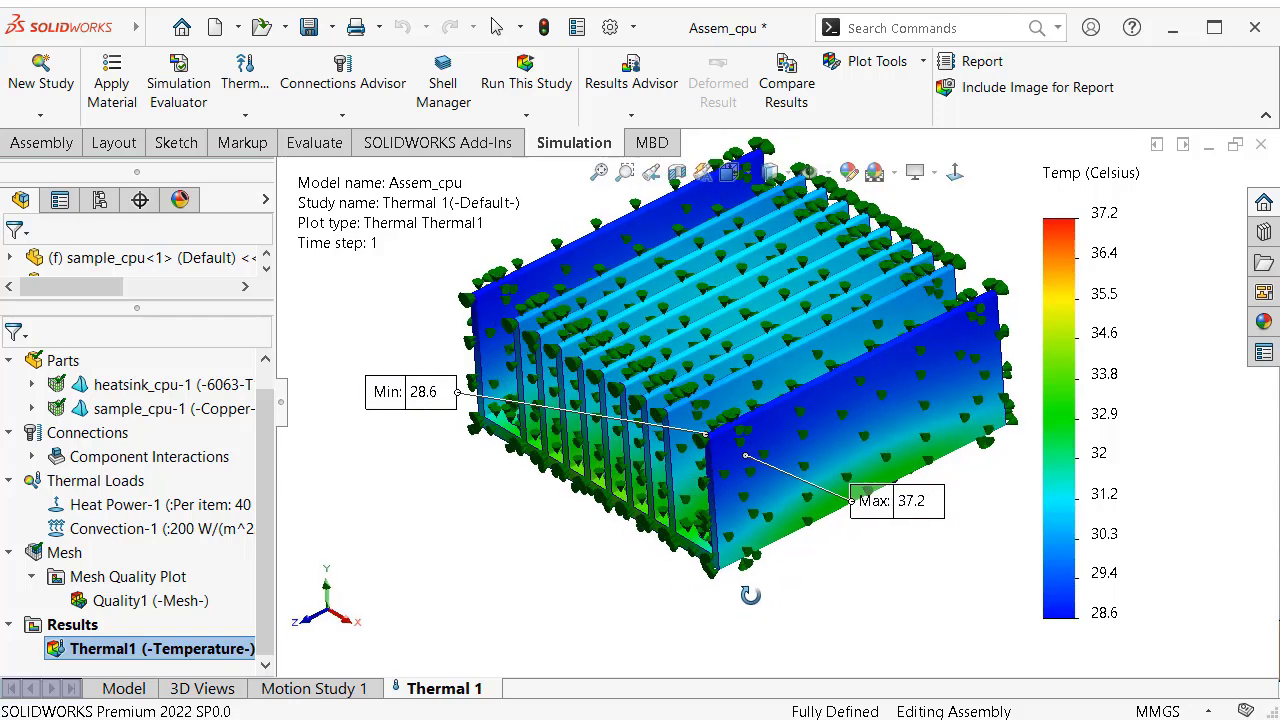
{"action": "key", "text": "Escape"}
{"action": "left_click_drag", "start_coordinate": [890, 502], "coordinate": [925, 620]}
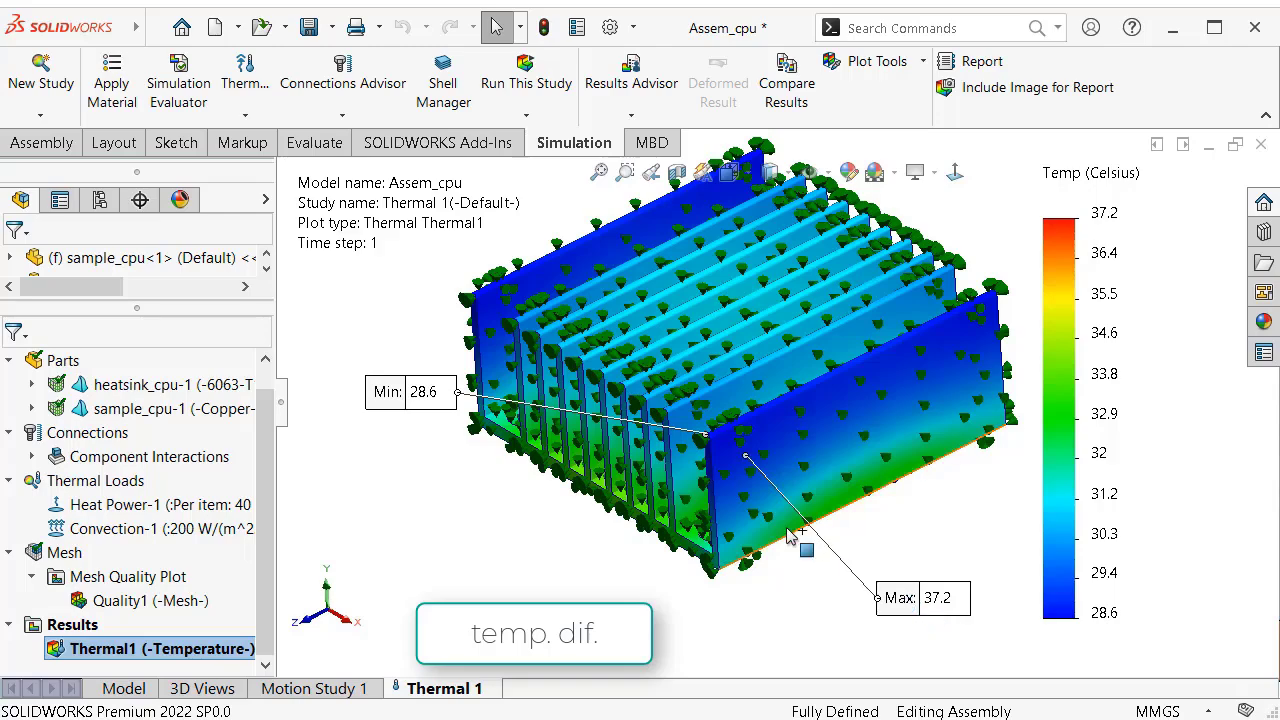
{"action": "mouse_move", "coordinate": [795, 527]}
{"action": "middle_mouse_down"}
{"action": "mouse_move", "coordinate": [856, 297]}
{"action": "mouse_move", "coordinate": [835, 347]}
{"action": "mouse_move", "coordinate": [760, 300]}
{"action": "middle_mouse_up"}
{"action": "left_click", "coordinate": [497, 27]}
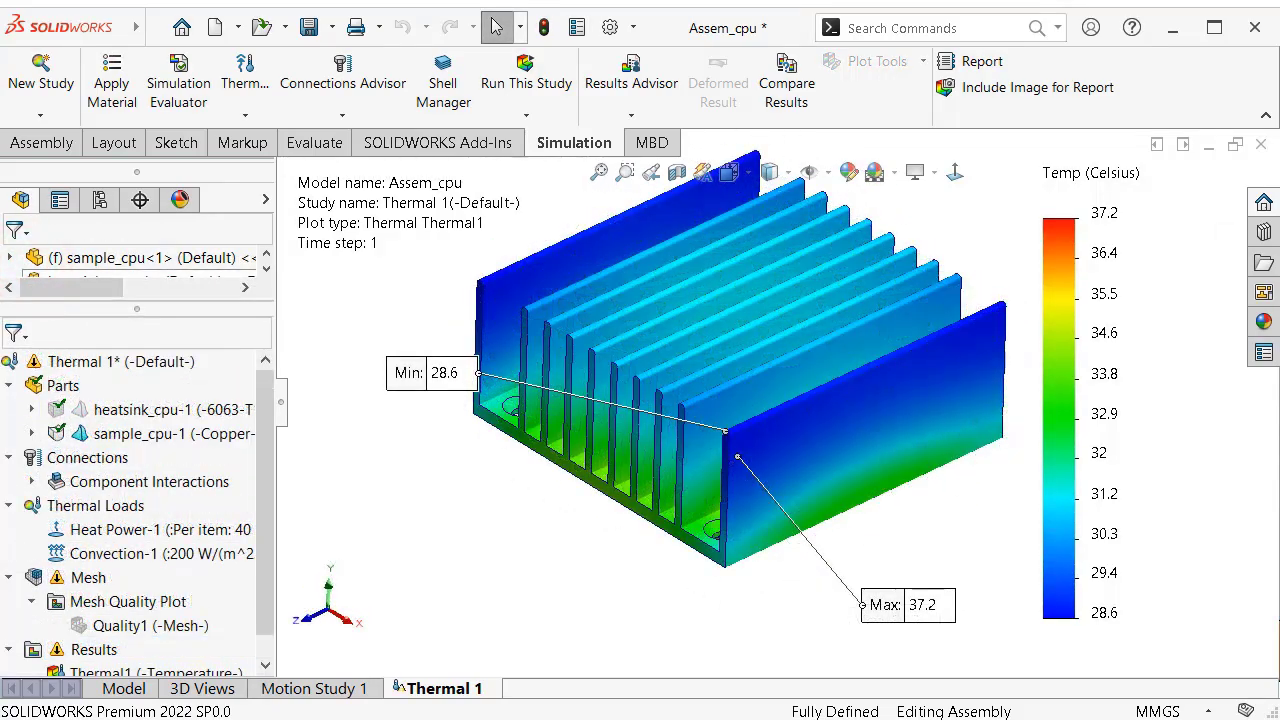